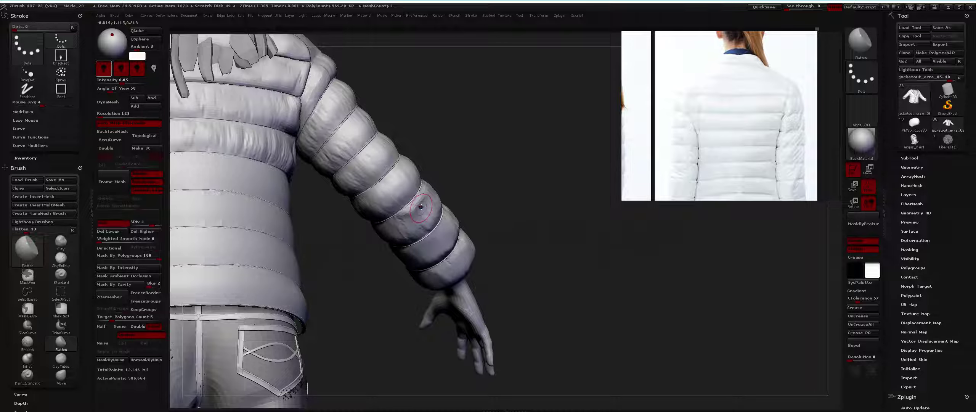
Step: Build up padded fabric folds on the wearer's right sleeve with ClayBuildup and soften them with Flatten
key("b")
key("c")
key("b")
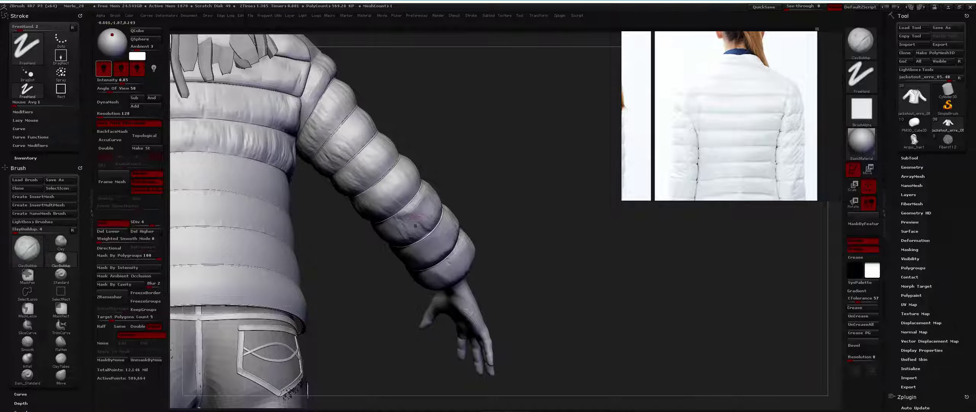
key("f")
mouse_move(413, 239)
left_mouse_down()
mouse_move(434, 191)
mouse_move(507, 194)
left_mouse_up()
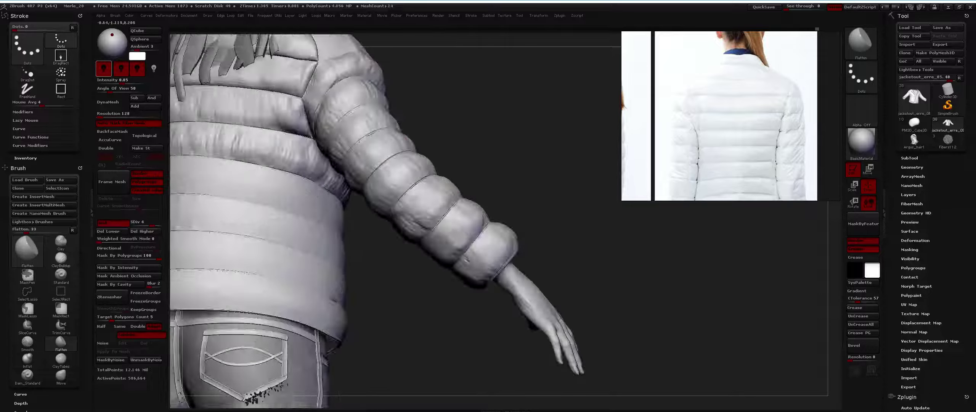
left_click_drag(435, 189, 412, 180, "alt")
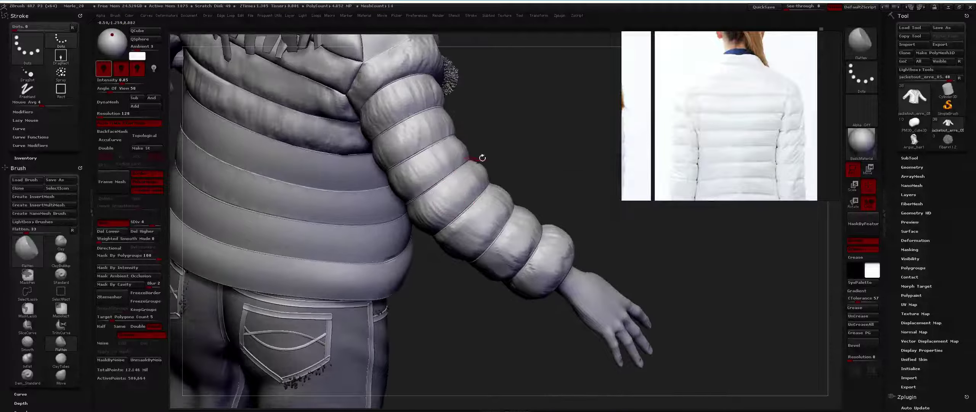
mouse_move(483, 157)
left_mouse_down("alt")
mouse_move(472, 183)
mouse_move(469, 172)
mouse_move(498, 152)
mouse_move(344, 212)
mouse_move(444, 179)
mouse_move(444, 166)
left_mouse_up("alt")
Step: Sculpt fabric wrinkles on the quilted segments of the wearer's left sleeve with ClayBuildup, working from the back
key("b")
key("c")
key("b")
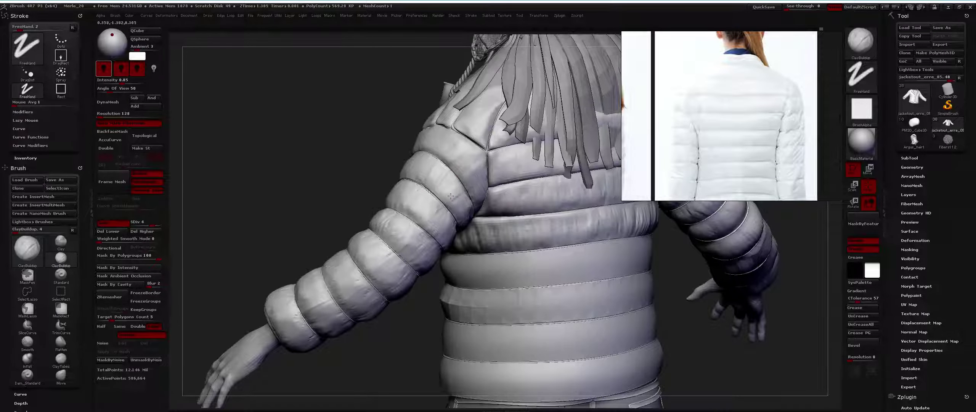
left_click_drag(424, 206, 404, 196)
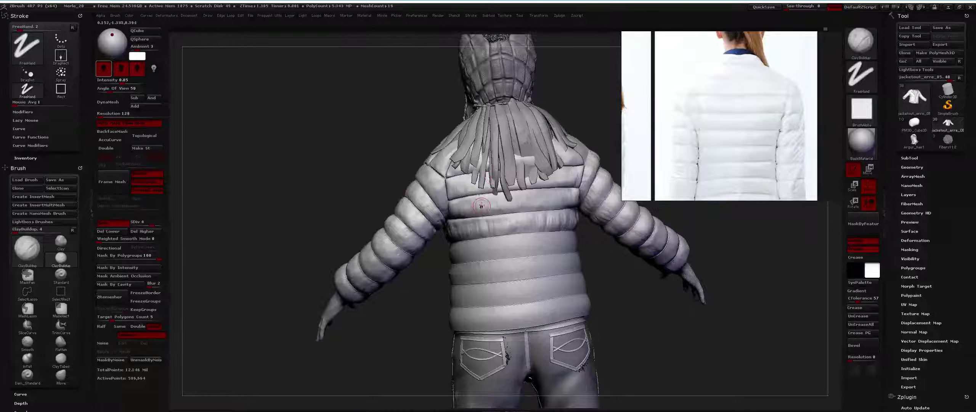
Step: Start wrinkles on the right front chest band below the pompom and isolate the jacket from the figure
key("b")
key("f")
key("l")
mouse_move(492, 213)
left_mouse_down()
mouse_move(528, 278)
mouse_move(441, 219)
left_mouse_up()
key("ctrl")
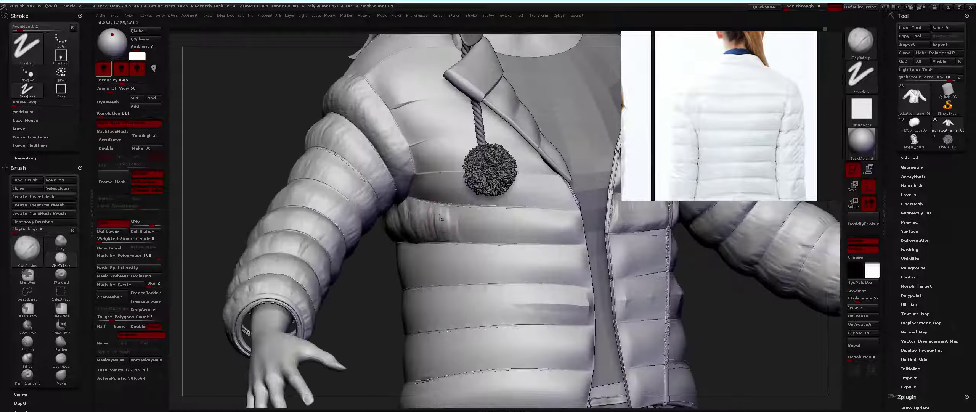
left_click(472, 222, "ctrl+shift")
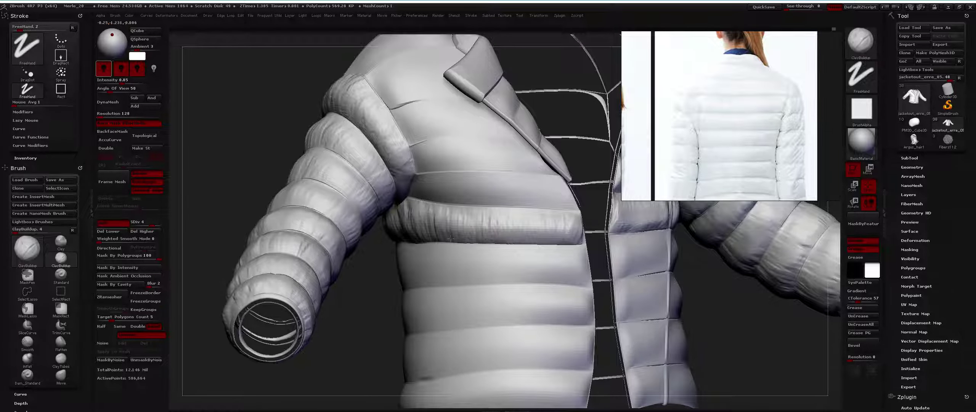
Step: Flatten the wrinkles along the chest band where it wraps under the right armpit
key("b")
mouse_move(451, 226)
left_mouse_down()
mouse_move(406, 231)
mouse_move(418, 231)
mouse_move(380, 251)
left_mouse_up()
key("f")
key("l")
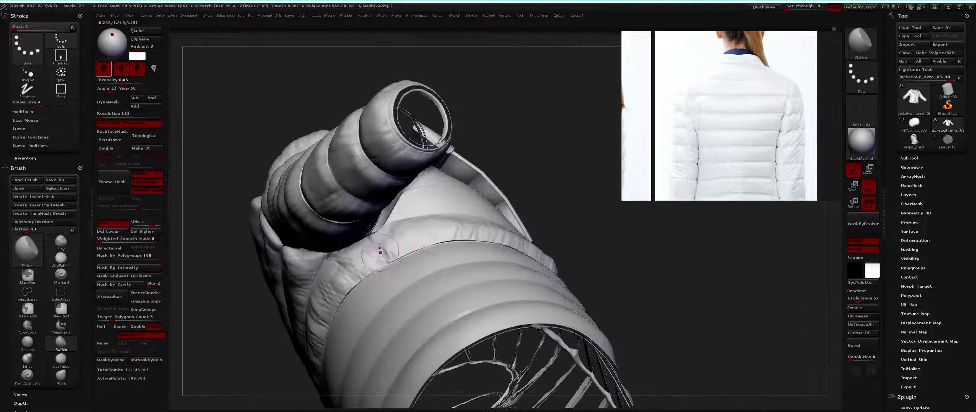
left_click_drag(341, 285, 342, 279)
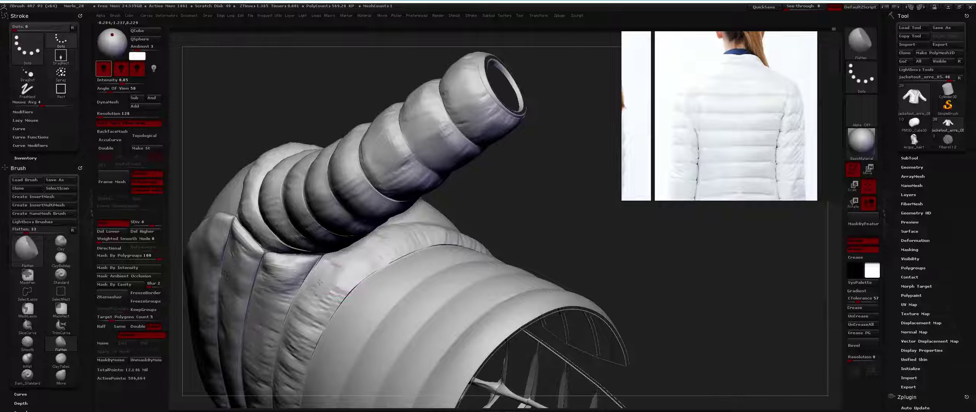
Step: Build up more folds on the underarm part of the chest band with ClayBuildup and soften them with Flatten
key("b")
key("c")
key("b")
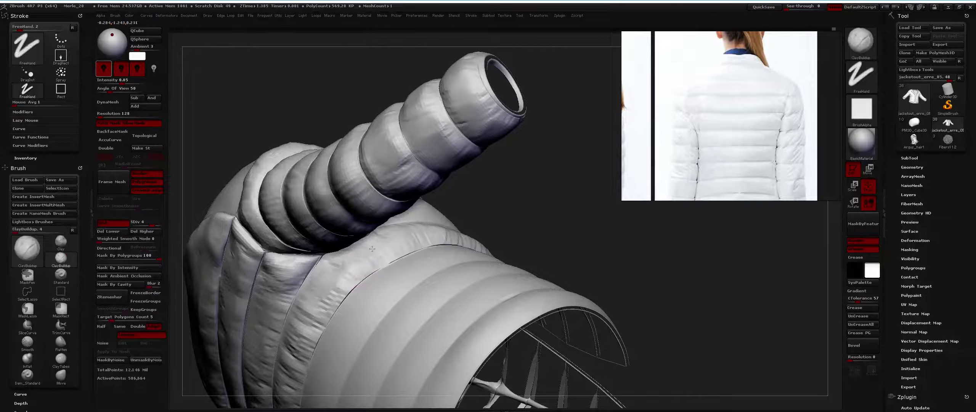
mouse_move(389, 246)
left_mouse_down()
mouse_move(513, 175)
mouse_move(540, 202)
mouse_move(521, 181)
left_mouse_up()
key("b")
key("f")
key("l")
key("f")
key("b")
key("c")
key("b")
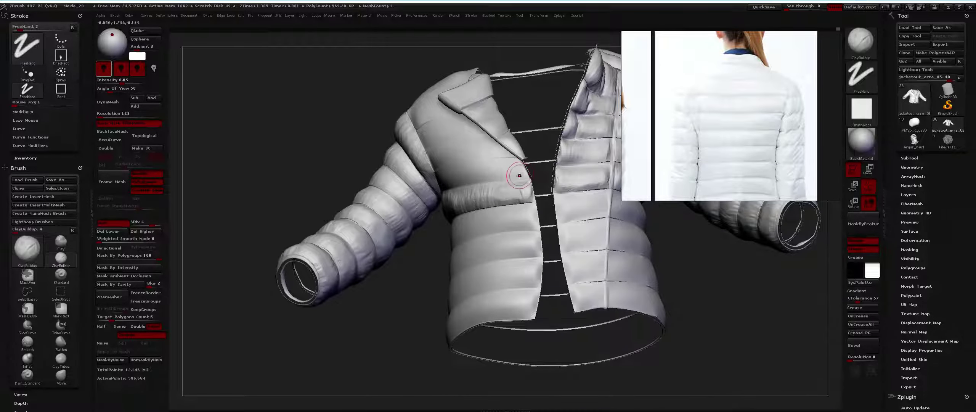
Step: Inflate the chest band's end at the right front opening and smooth the swollen corner
key("b")
key("i")
key("n")
left_click_drag(520, 175, 543, 214, "alt")
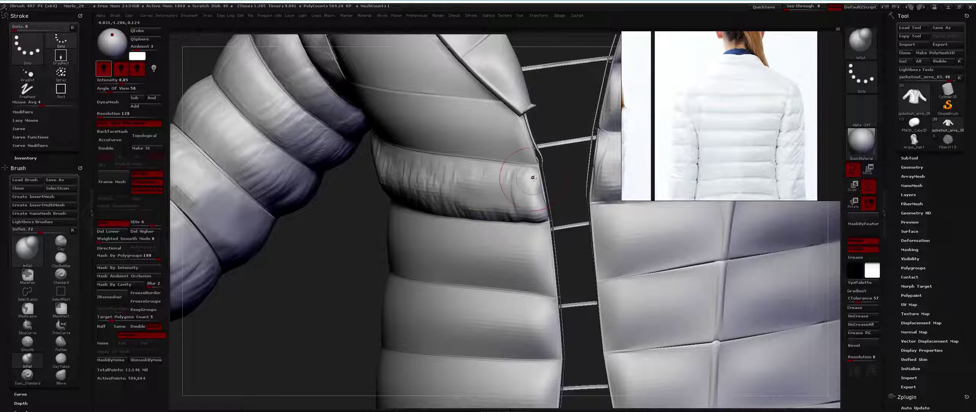
key("shift")
left_click_drag(534, 184, 538, 201, "shift")
scroll(531, 194, "down", 5)
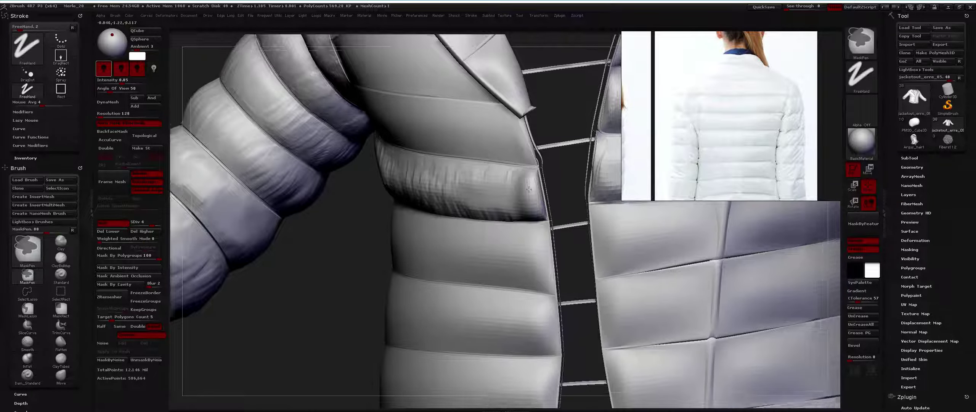
Step: Sculpt small wrinkles at the chest band's front-opening end with ClayBuildup
key("b")
key("c")
key("b")
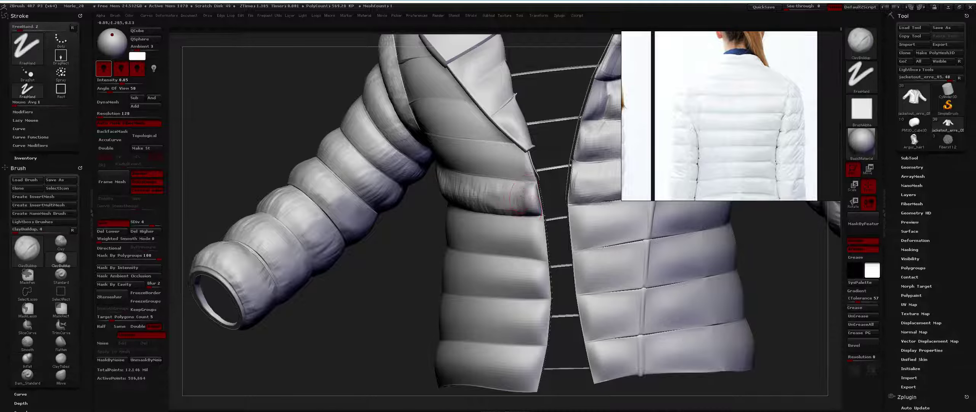
scroll(485, 204, "down", 8)
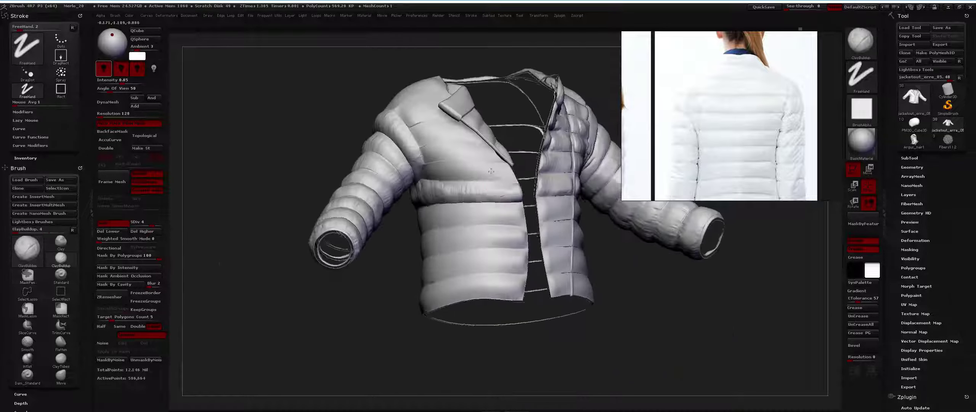
Step: Refine the folds on the wearer's left front chest segments with ClayBuildup and Flatten
left_click_drag(540, 165, 504, 183)
scroll(526, 197, "up", 6)
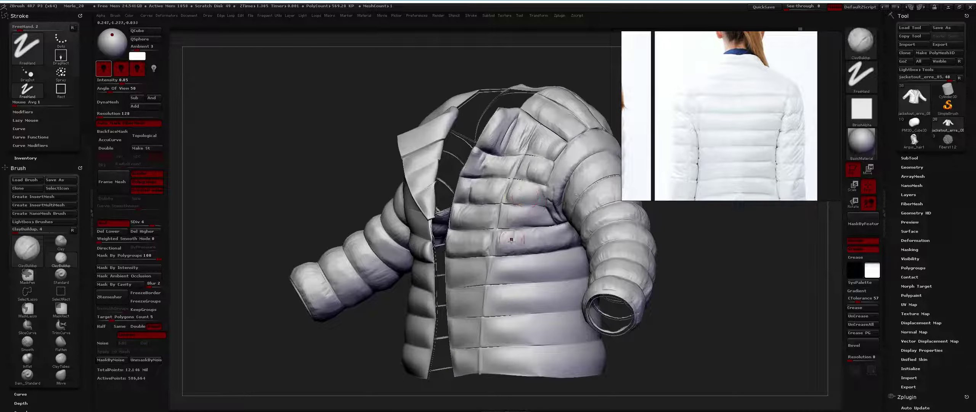
key("b")
key("Escape")
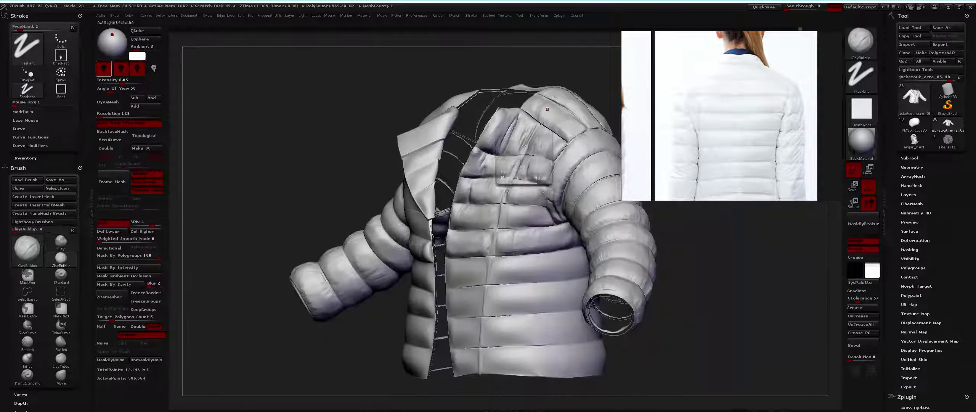
key("b")
key("f")
key("l")
left_click_drag(522, 211, 518, 220)
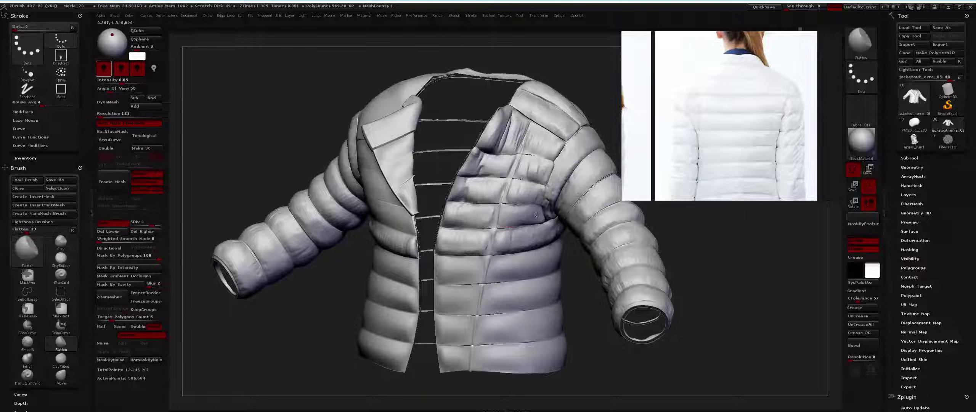
left_click_drag(458, 216, 483, 196)
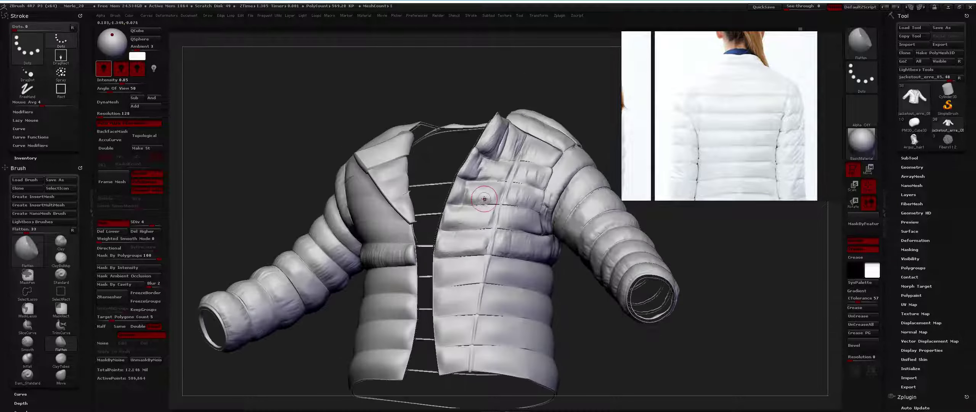
Step: Build up wrinkle strokes on the folded-back lapel of the right front with ClayBuildup
key("b")
key("c")
key("b")
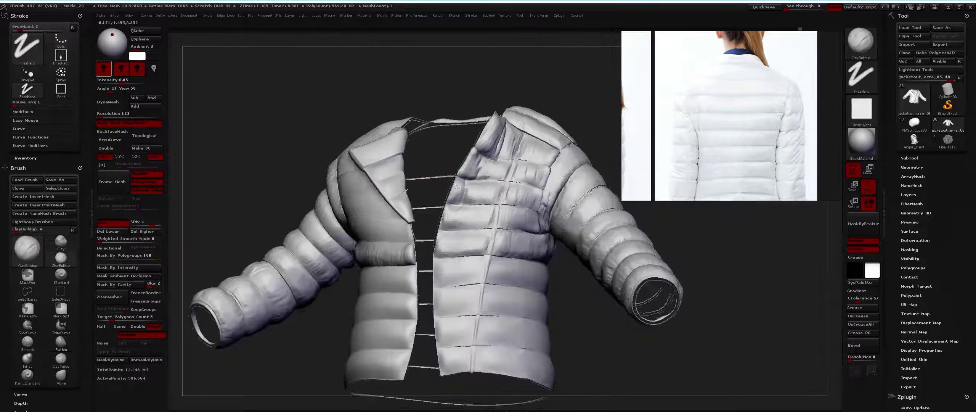
mouse_move(457, 187)
left_mouse_down()
mouse_move(404, 184)
mouse_move(429, 146)
mouse_move(425, 158)
left_mouse_up()
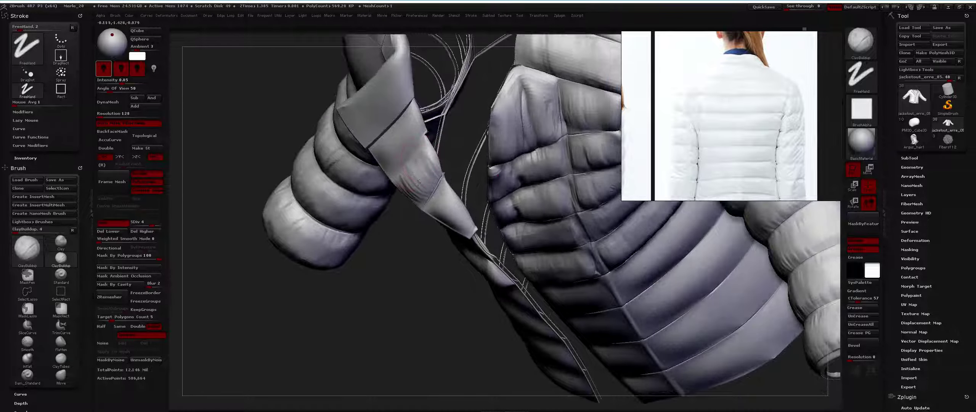
mouse_move(418, 183)
left_mouse_down()
mouse_move(423, 152)
mouse_move(403, 164)
left_mouse_up()
Step: Flatten the rough strokes on the folded-back lapel below the collar flap
key("b")
key("d")
key("s")
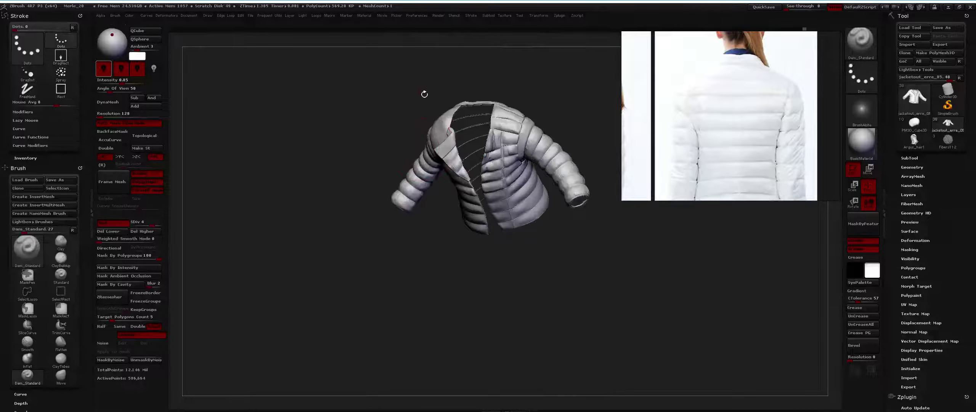
key("b")
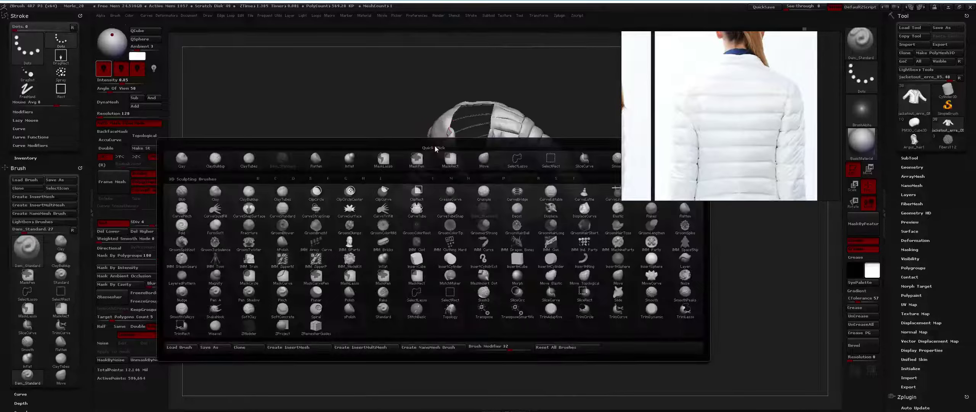
key("f")
key("l")
left_click_drag(446, 78, 492, 189)
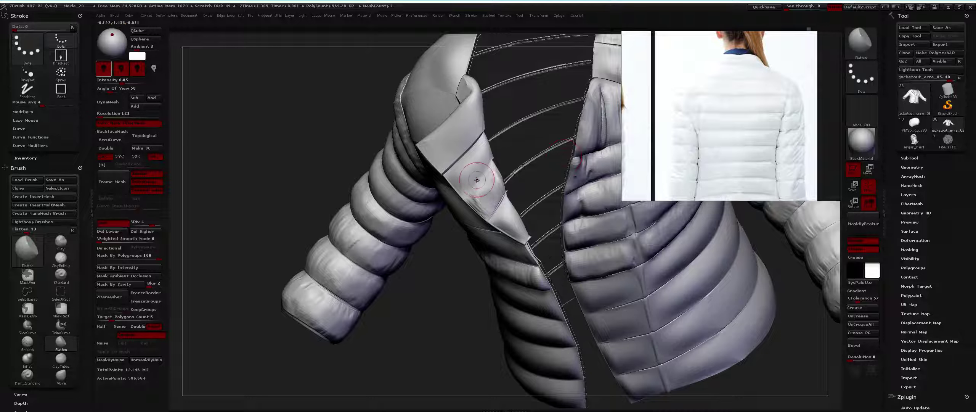
Step: Add volume and folds toward the lower tip of the lapel with ClayBuildup
key("b")
key("c")
key("b")
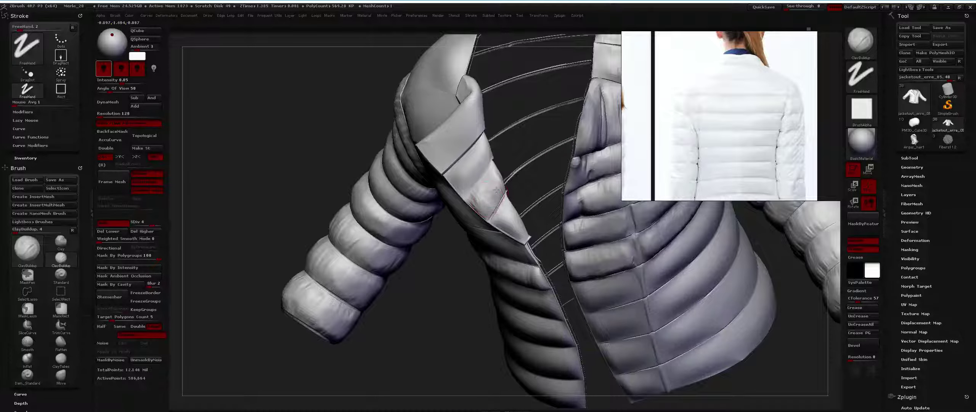
mouse_move(513, 215)
left_mouse_down()
mouse_move(492, 212)
mouse_move(503, 212)
left_mouse_up()
key("space")
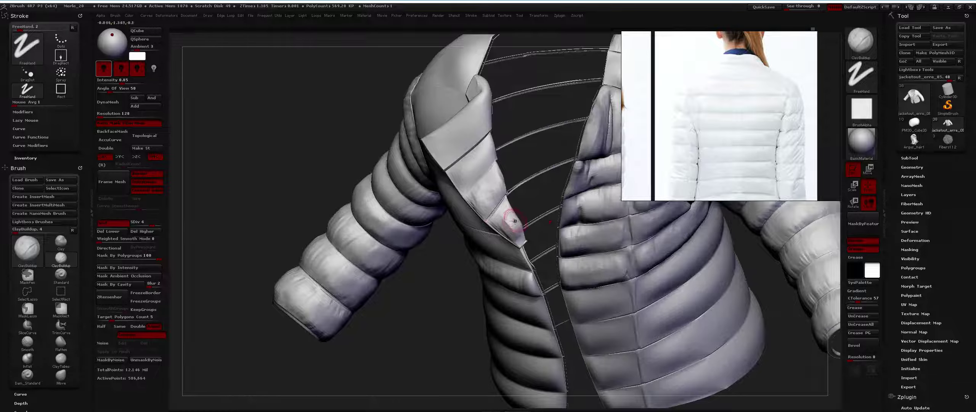
Step: Soften the lower lapel folds with Flatten and rework them along the outer edge with ClayBuildup
key("b")
key("Escape")
key("b")
key("f")
key("l")
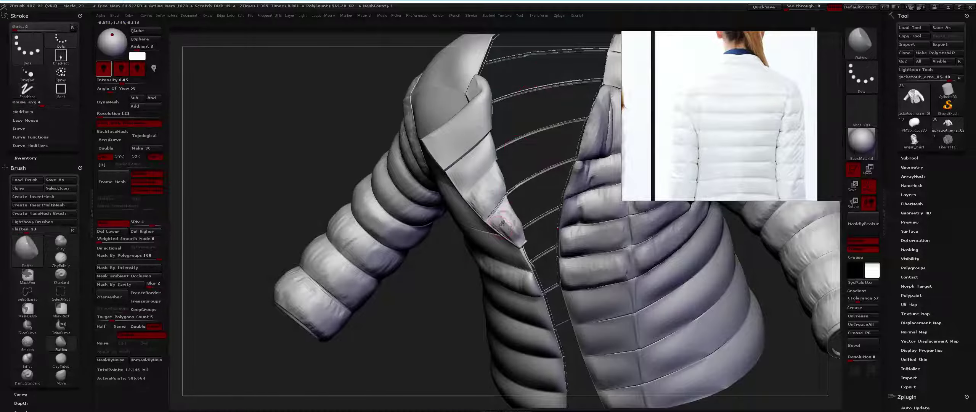
key("b")
left_click(501, 206)
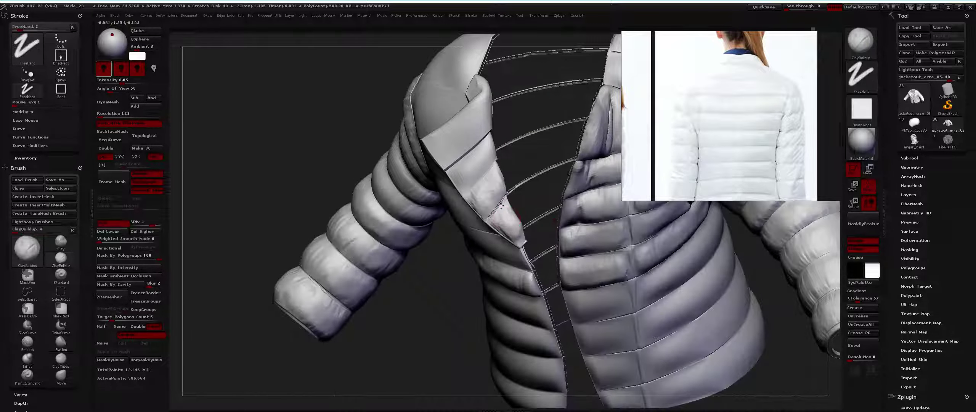
mouse_move(505, 195)
left_mouse_down()
mouse_move(541, 214)
mouse_move(513, 236)
mouse_move(524, 195)
left_mouse_up()
Step: Inflate the lower lapel into padded segments and carve a seam crease across it with Dam_Standard
key("b")
key("s")
key("m")
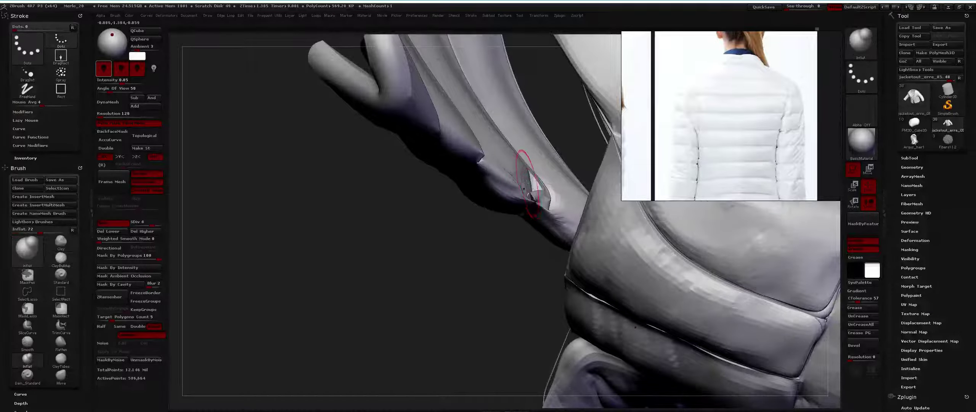
mouse_move(512, 190)
left_mouse_down()
mouse_move(529, 169)
mouse_move(515, 157)
mouse_move(526, 168)
mouse_move(526, 199)
left_mouse_up()
key("b")
key("i")
key("n")
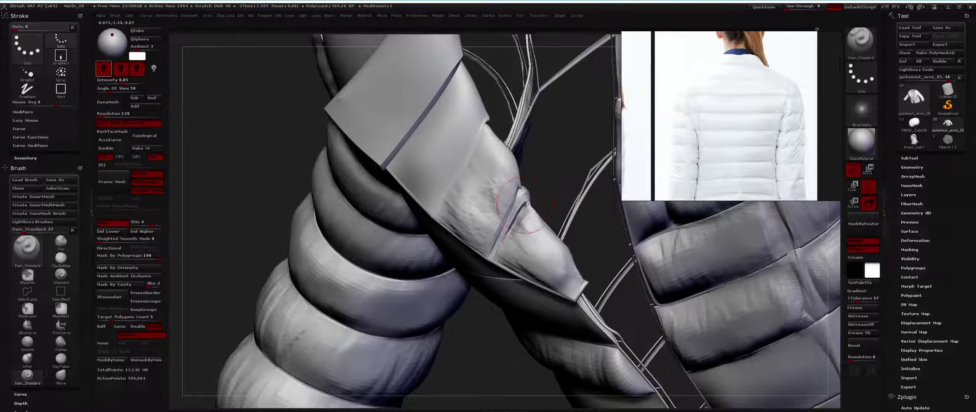
key("shift")
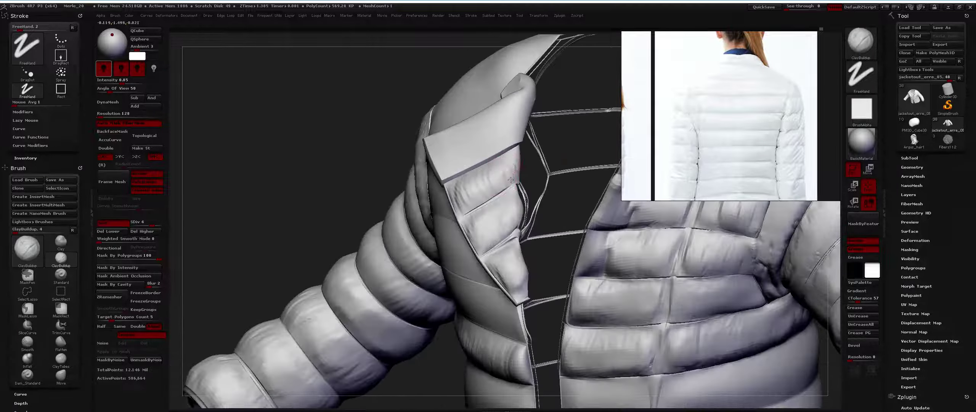
Step: Sculpt wrinkles on the lapel segment directly below the collar flap with ClayBuildup and soften them with Flatten
left_click_drag(505, 157, 505, 159)
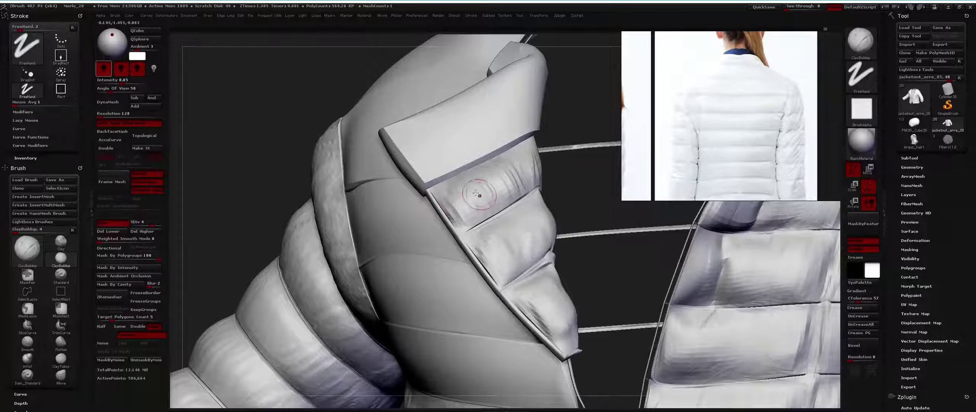
key("space")
key("b")
key("f")
key("l")
key("space")
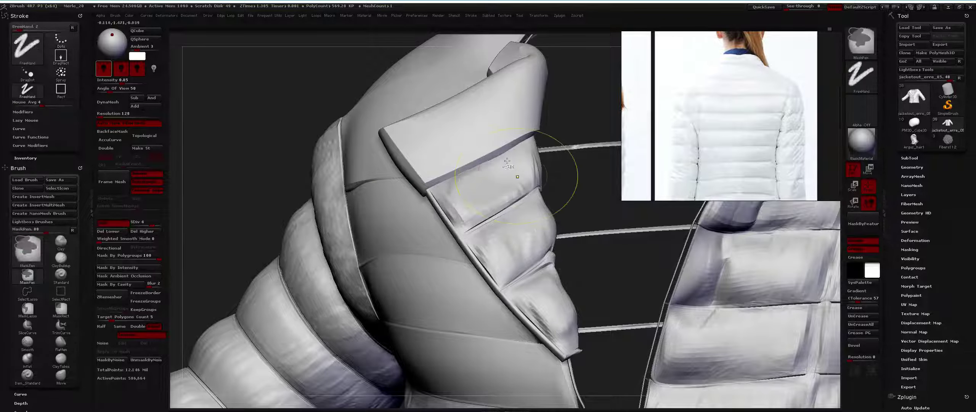
Step: Refine the folds between the lapel's quilted segments and along its outer edge
mouse_move(526, 164)
left_mouse_down()
mouse_move(464, 199)
mouse_move(507, 172)
left_mouse_up()
key("f")
mouse_move(534, 213)
left_mouse_down()
mouse_move(519, 229)
mouse_move(459, 236)
left_mouse_up()
key("b")
key("c")
key("b")
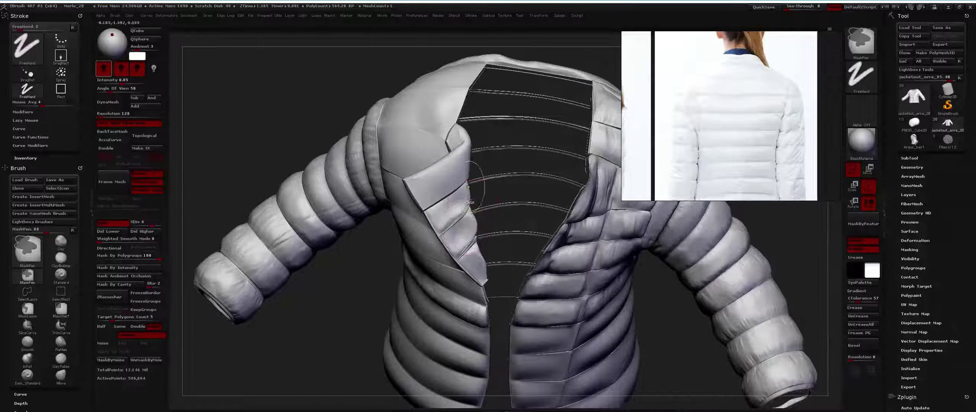
Step: Sculpt wrinkles across the collar flap at the top of the lapel with ClayBuildup and smooth them
key("f")
left_click_drag(667, 248, 572, 244)
left_click_drag(466, 185, 441, 217, "alt")
key("space")
key("space")
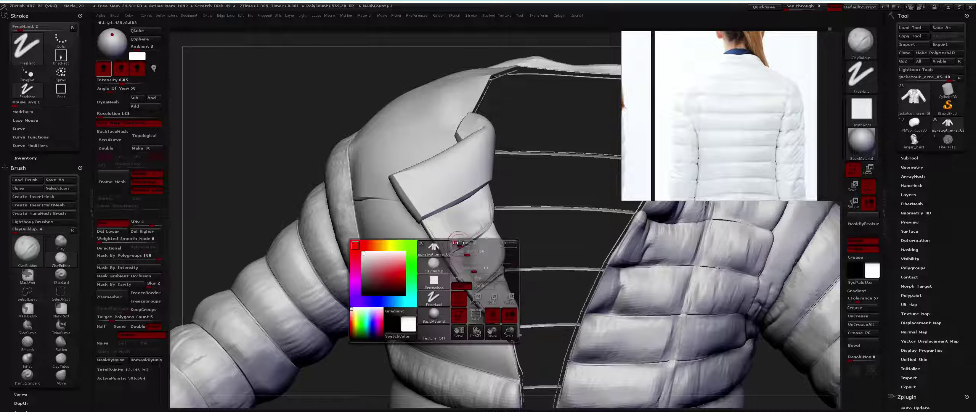
key("f")
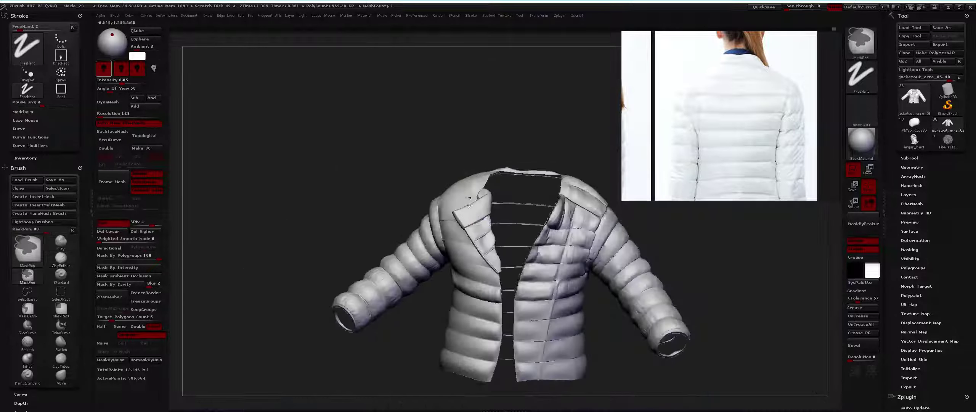
left_click_drag(487, 198, 499, 240)
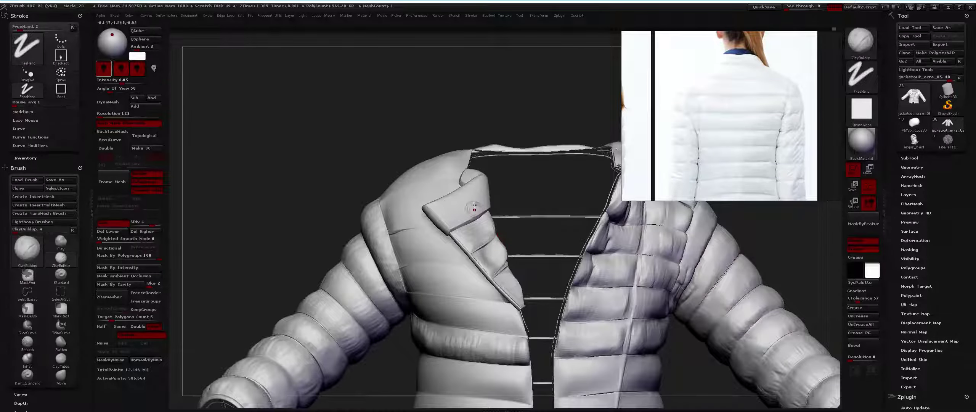
key("space")
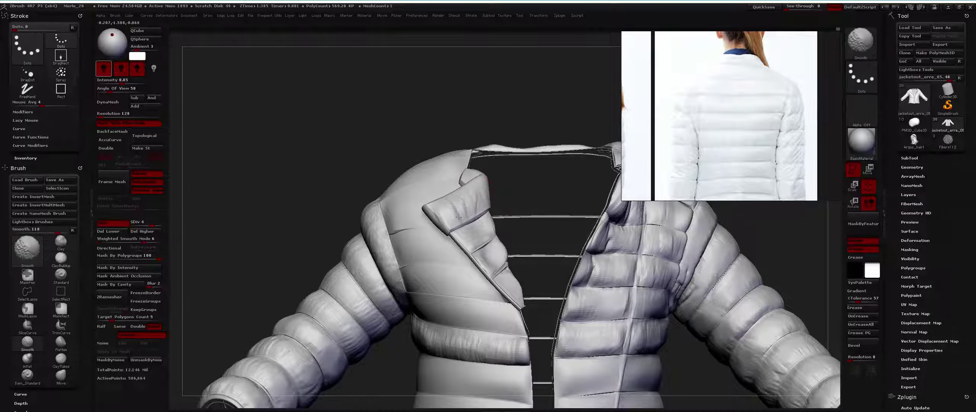
Step: Add finer folds to the collar flap along the seam with the lapel segment below it, using ClayBuildup
key("f")
mouse_move(479, 181)
left_mouse_down("alt")
mouse_move(462, 203)
mouse_move(444, 201)
mouse_move(454, 189)
left_mouse_up("alt")
key("shift+f")
key("ctrl+shift")
key("shift")
key("shift+f")
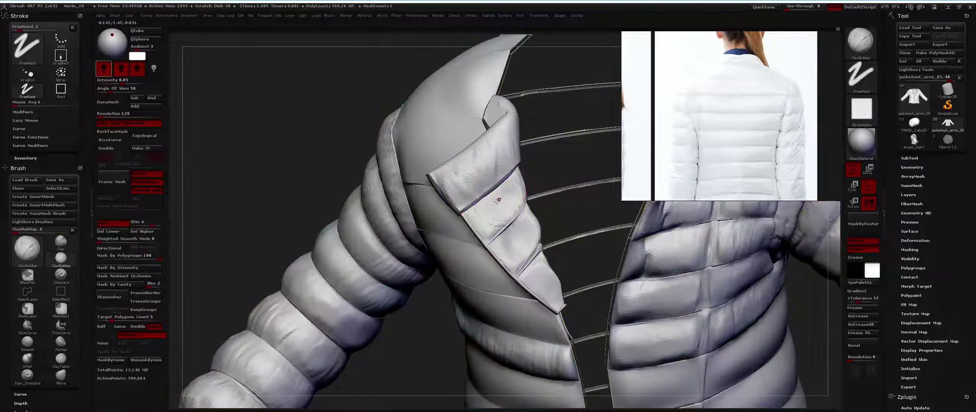
Step: Show the jacket on the whole character and carve creases near the collar flap's outer corner with Dam_Standard
key("f")
key("alt+Tab")
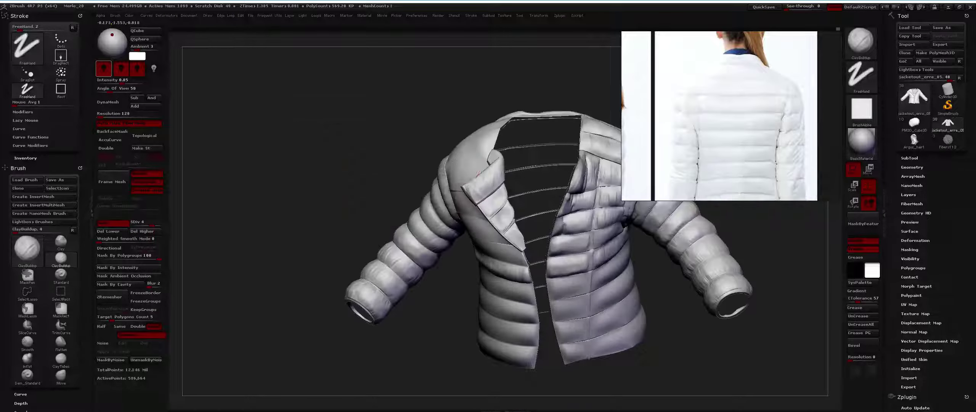
key("shift+alt+s")
key("f")
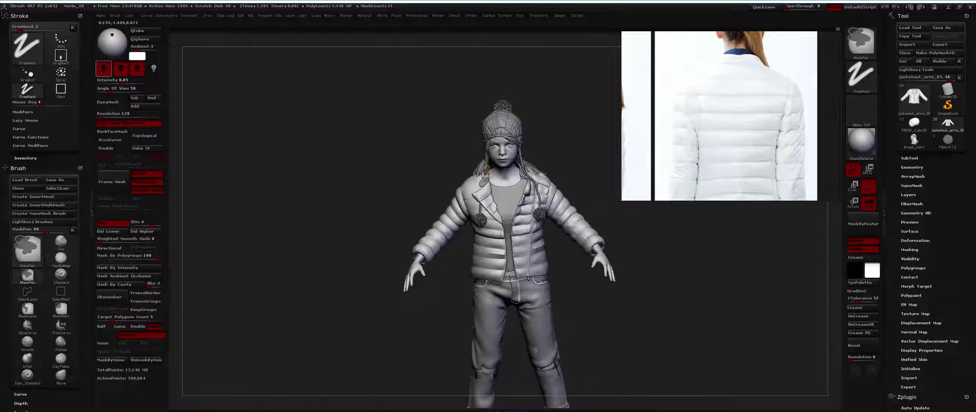
scroll(469, 201, "up", 6, "ctrl")
scroll(473, 191, "up", 4, "ctrl")
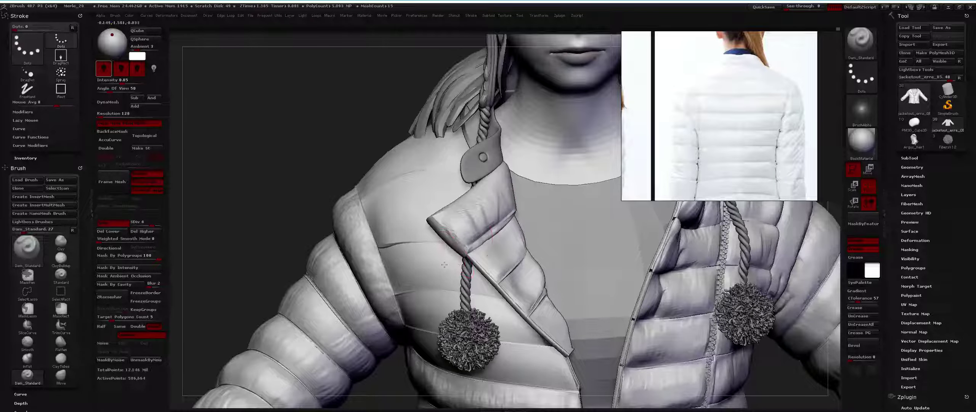
left_click_drag(482, 228, 454, 231)
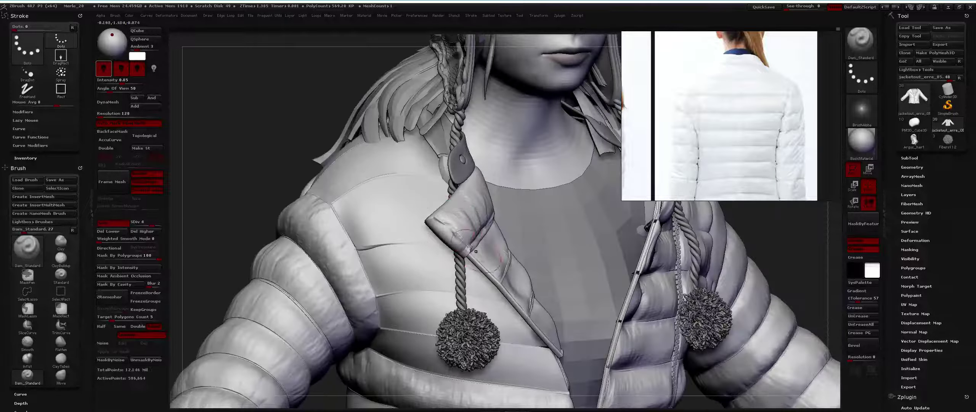
key("ctrl")
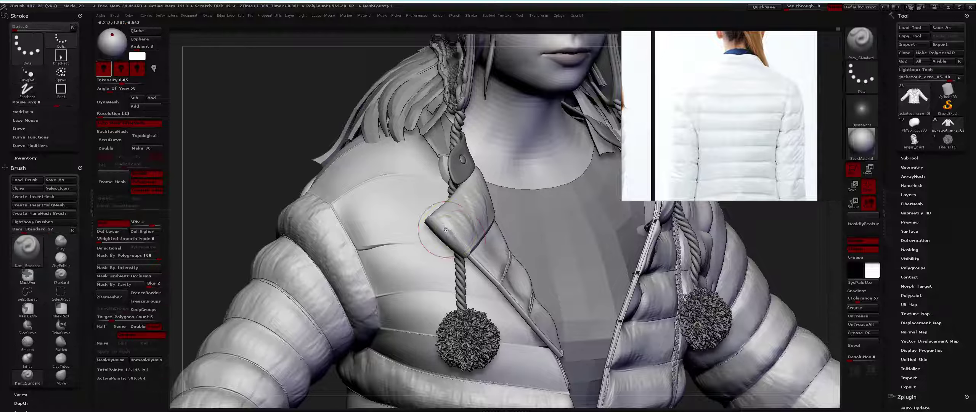
mouse_move(450, 230)
left_mouse_down()
mouse_move(436, 233)
mouse_move(442, 207)
left_mouse_up()
Step: Isolate the collar flap by its polygroup and lower it to subdivision level 1
key("ctrl+shift")
key("shift+f")
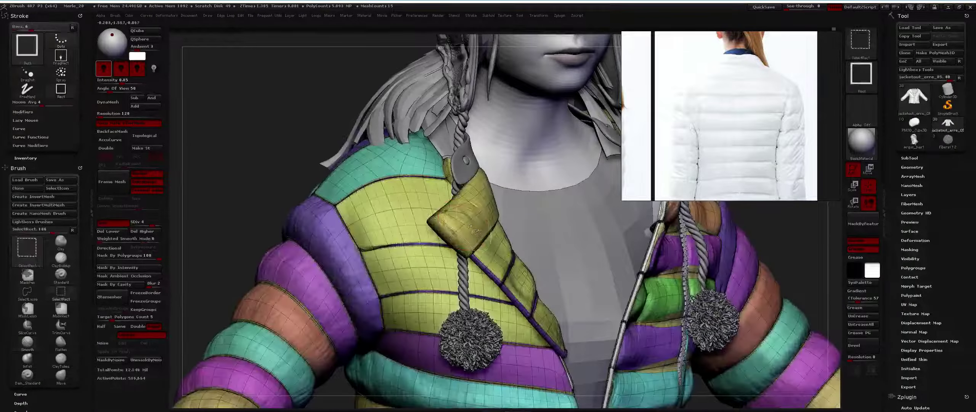
left_click_drag(267, 130, 282, 156)
left_click_drag(420, 208, 468, 207)
key("shift")
key("shift+d")
mouse_move(289, 126)
left_mouse_down()
mouse_move(267, 160)
mouse_move(422, 226)
left_mouse_up()
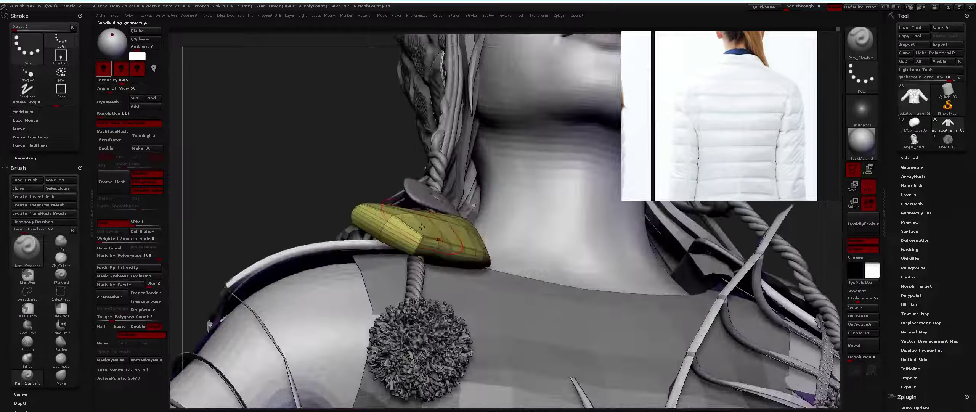
Step: Choose SelectLasso as the selection brush and hide the strip of faces along the collar flap's lower edge
key("b")
key("s")
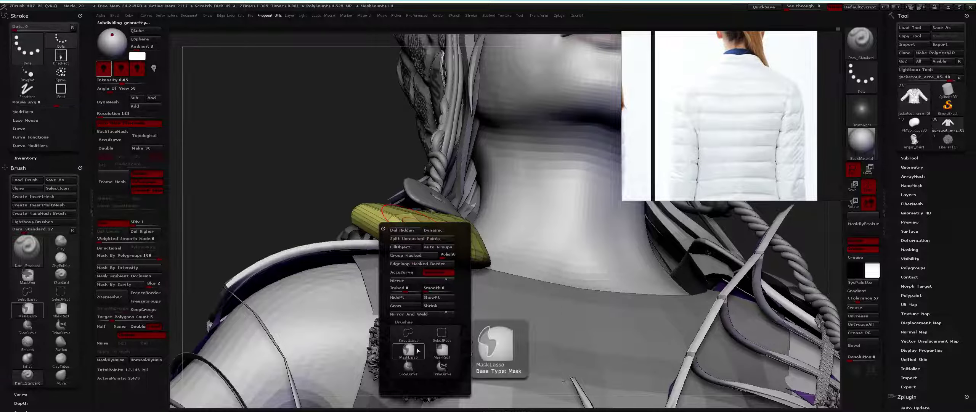
key("l")
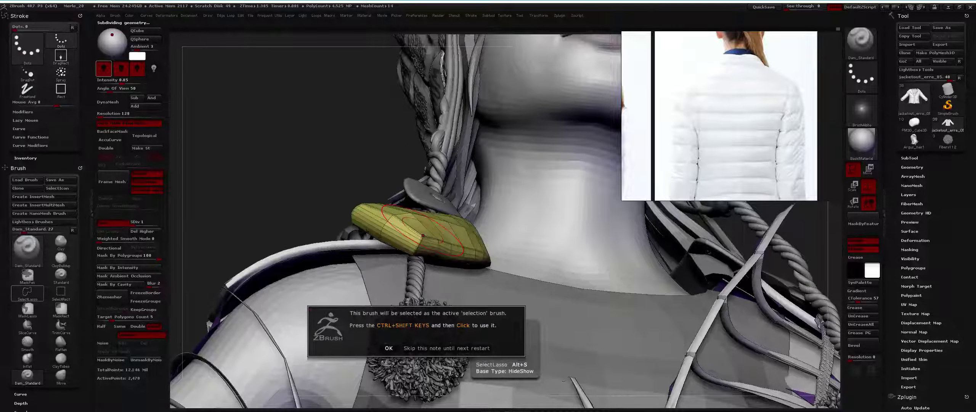
left_click(388, 348)
left_click_drag(388, 347, 399, 301)
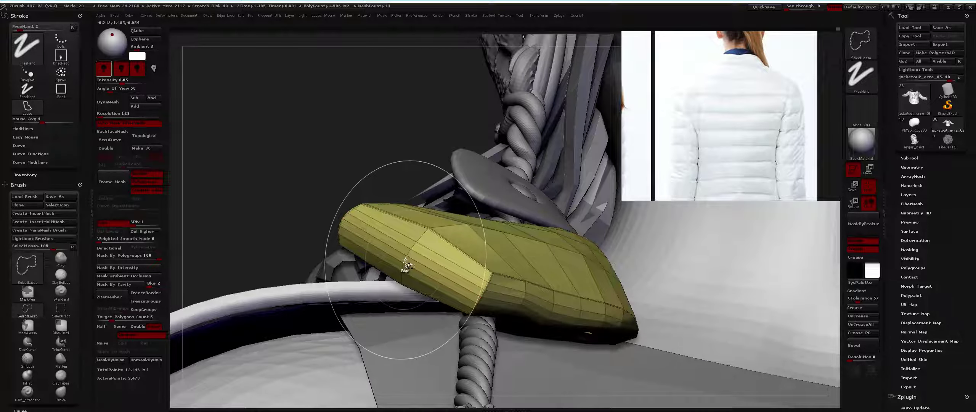
mouse_move(391, 251)
left_mouse_down("alt")
mouse_move(524, 321)
mouse_move(487, 220)
left_mouse_up("alt")
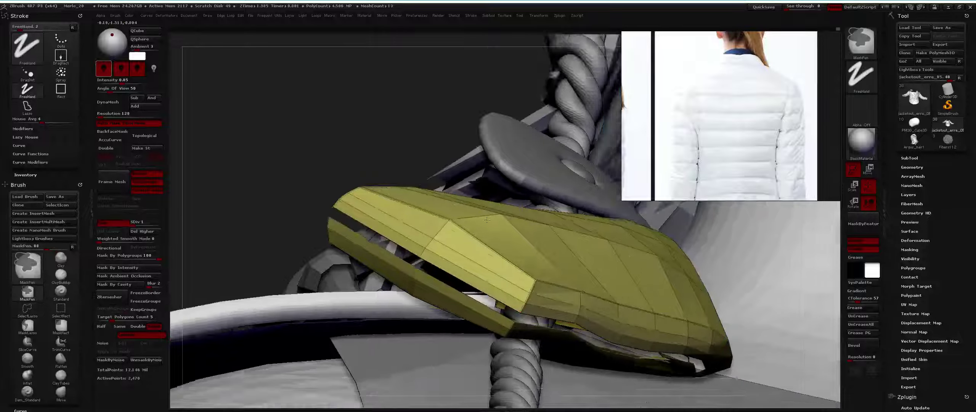
Step: Shrink the visible faces down to the collar flap's outer surface, assign them their own polygroup, and unhide the jacket
key("space")
left_click(479, 280)
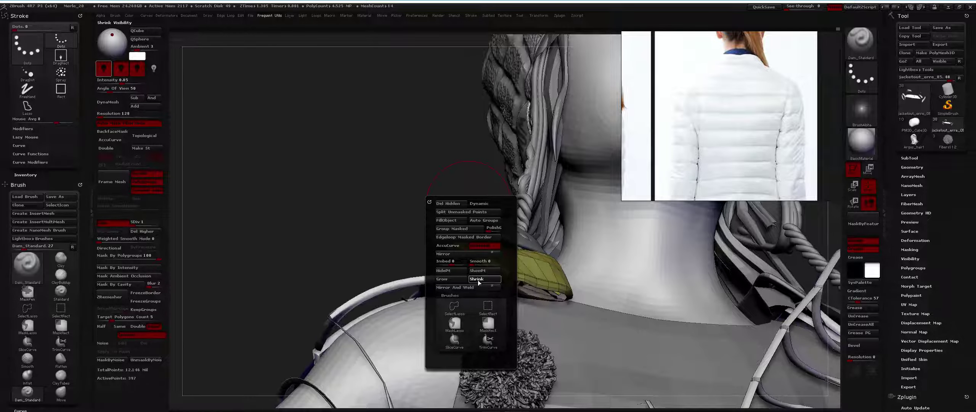
mouse_move(472, 229)
left_mouse_down()
mouse_move(465, 172)
mouse_move(482, 262)
left_mouse_up()
key("f")
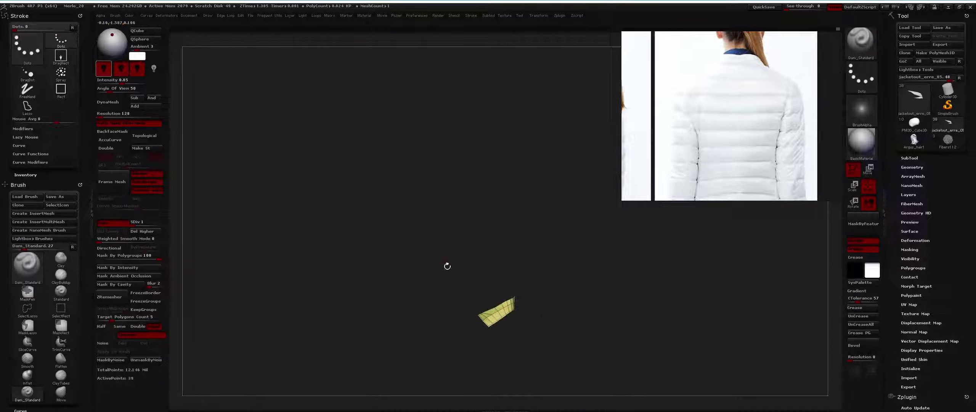
left_click(457, 282, "ctrl+shift")
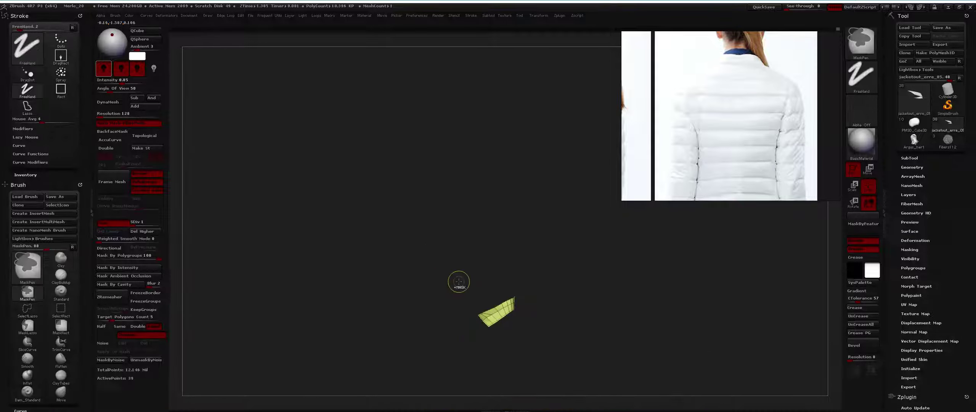
left_click(444, 281, "ctrl+shift")
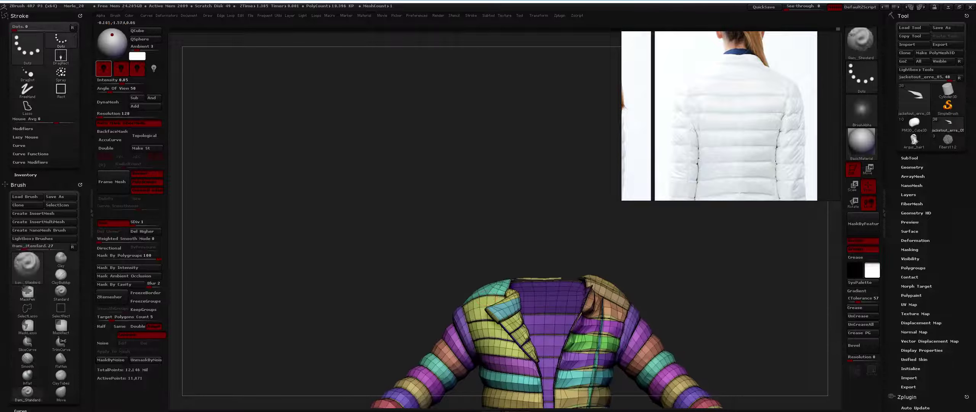
Step: Return the jacket to subdivision level 4 and turn off the polyframe display
left_click_drag(499, 284, 483, 212, "alt")
scroll(481, 211, "up", 3)
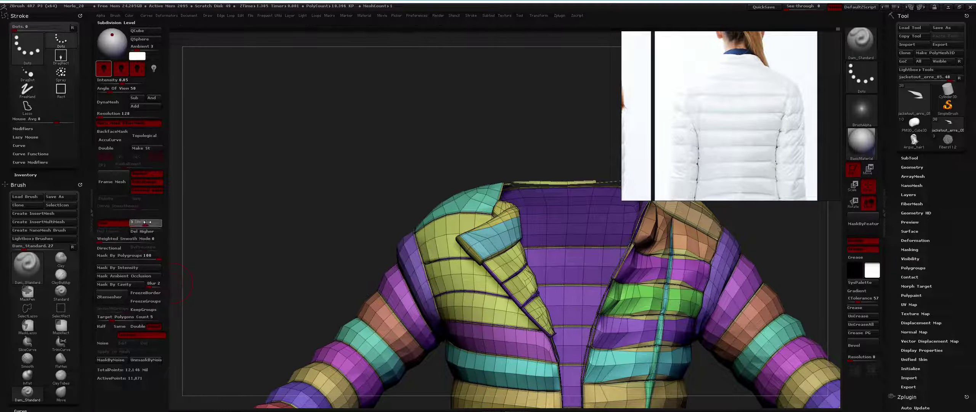
left_click_drag(154, 223, 285, 201)
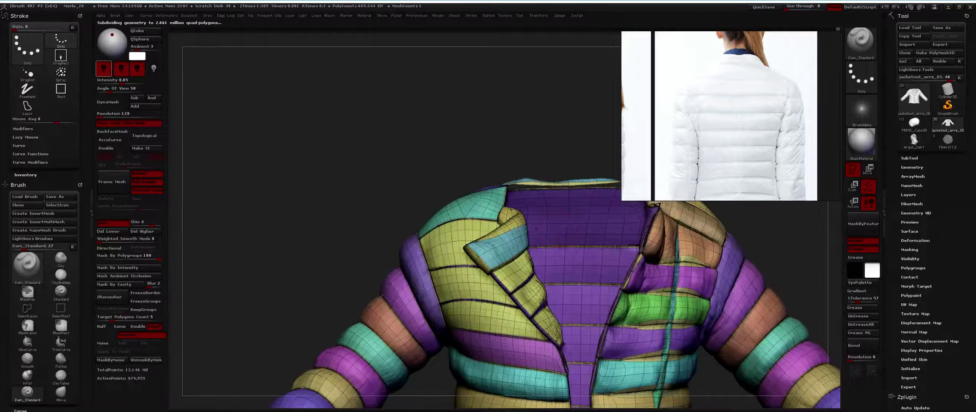
key("shift+f")
Step: Sculpt folds with ClayBuildup along the collar flap and its rolled upper edge
key("b")
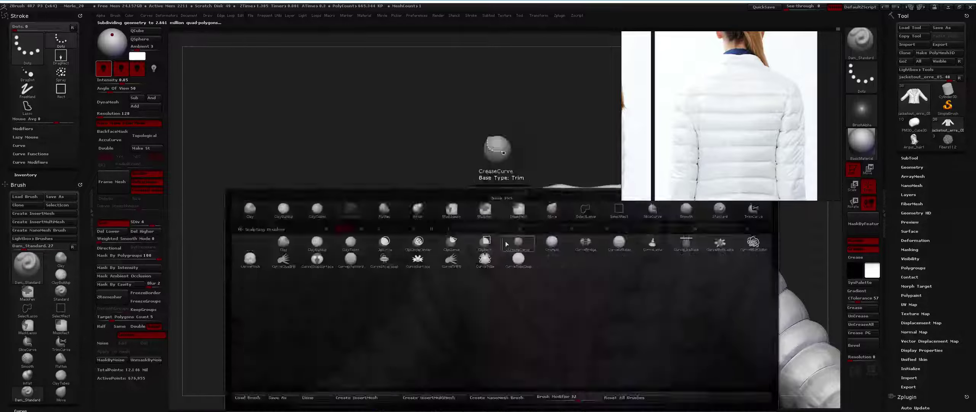
key("c")
key("b")
mouse_move(503, 251)
left_mouse_down("alt")
mouse_move(489, 250)
mouse_move(553, 239)
left_mouse_up("alt")
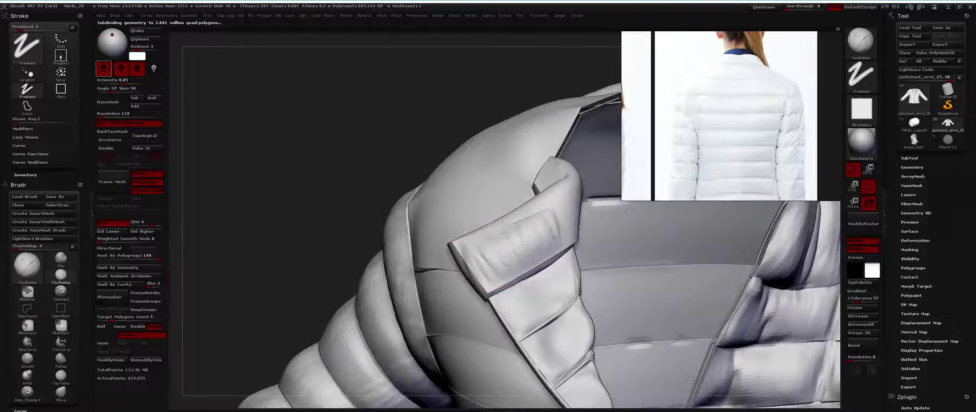
mouse_move(554, 192)
left_mouse_down()
mouse_move(567, 208)
mouse_move(551, 225)
mouse_move(525, 208)
left_mouse_up()
key("b")
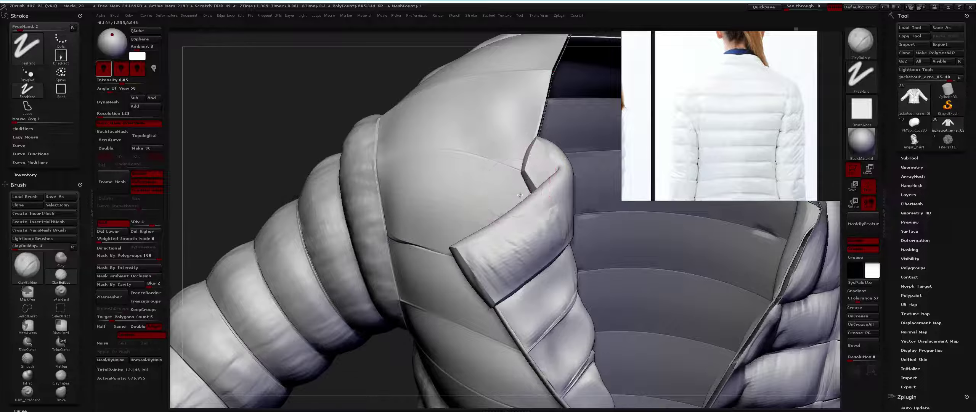
left_click_drag(520, 181, 557, 187)
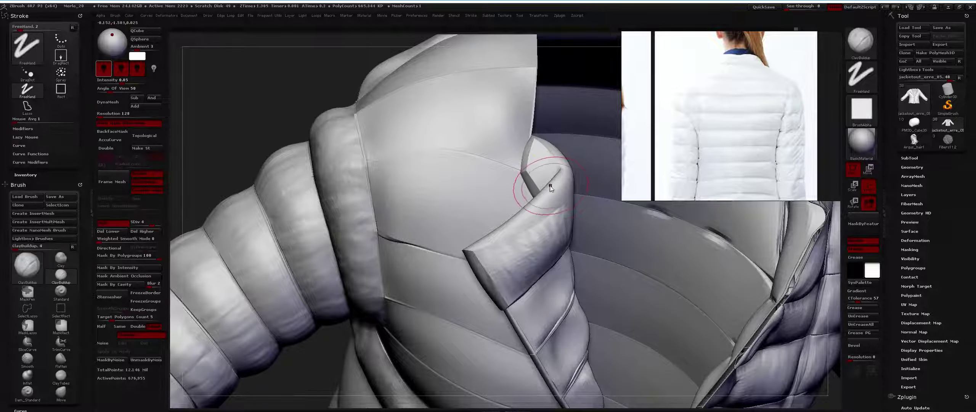
Step: Puff up the collar flap's rolled upper edge with the Inflat brush and smooth it
key("b")
key("i")
key("n")
mouse_move(553, 187)
left_mouse_down()
mouse_move(494, 233)
mouse_move(520, 215)
left_mouse_up()
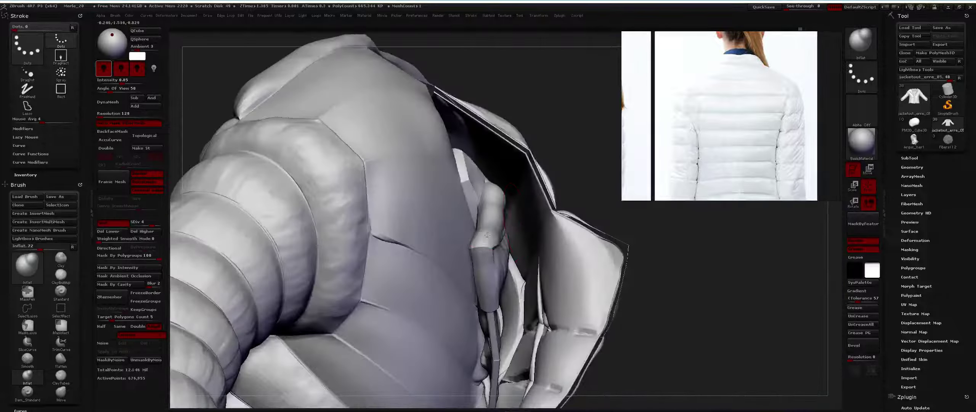
left_click_drag(487, 237, 519, 217)
key("shift")
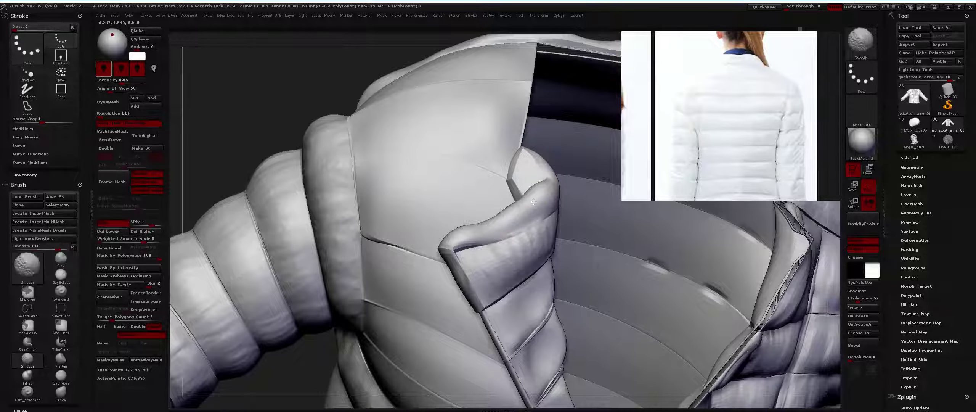
key("f")
left_click_drag(507, 166, 499, 164, "shift")
Step: Isolate the collar flap together with its adjoining collar band at high subdivision, with ClayBuildup as the active brush
key("ctrl")
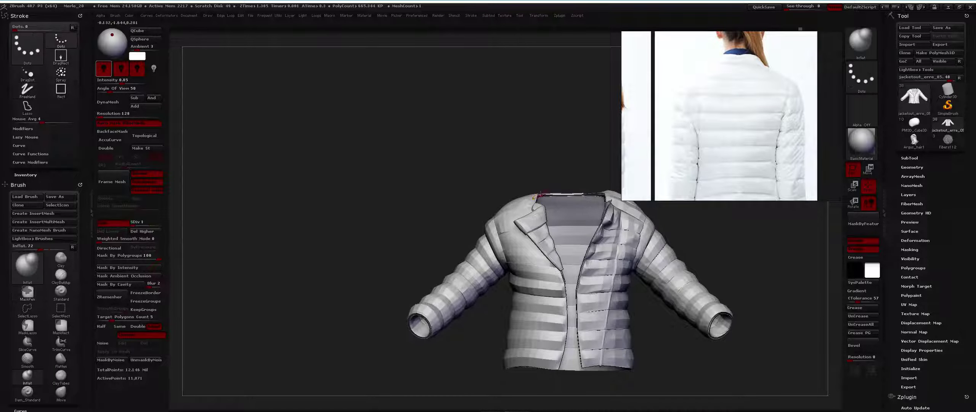
left_click_drag(540, 195, 547, 234, "alt")
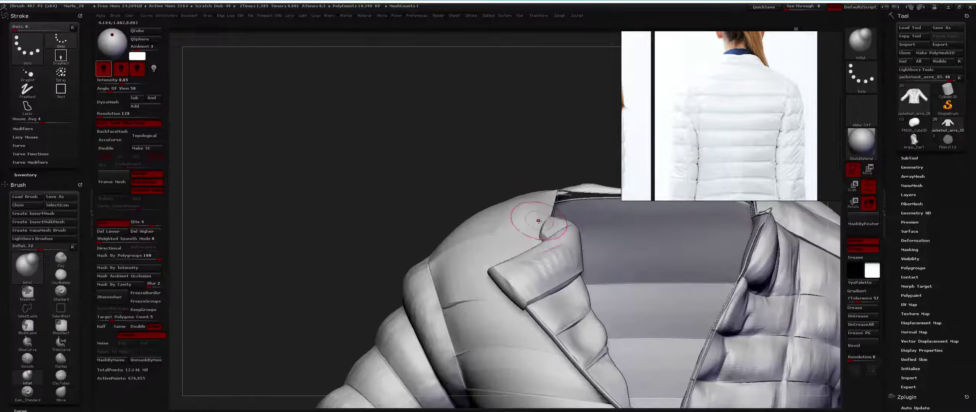
key("b")
key("c")
key("b")
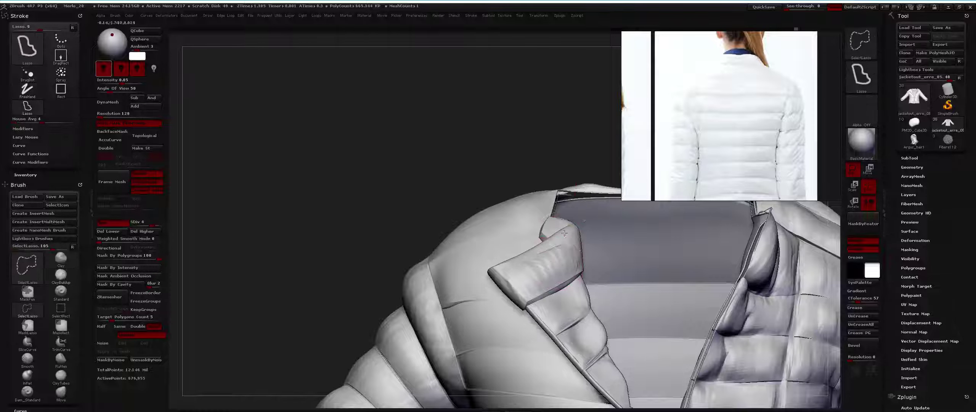
left_click(560, 247, "alt")
key("space")
left_click_drag(575, 240, 537, 250)
key("space")
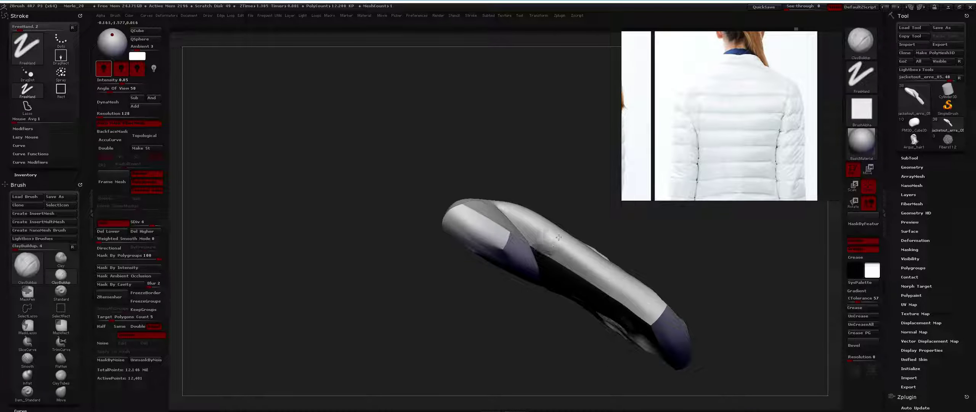
Step: Sculpt folds along the isolated collar band with ClayBuildup and soften them with Flatten
left_click_drag(591, 257, 599, 243)
key("b")
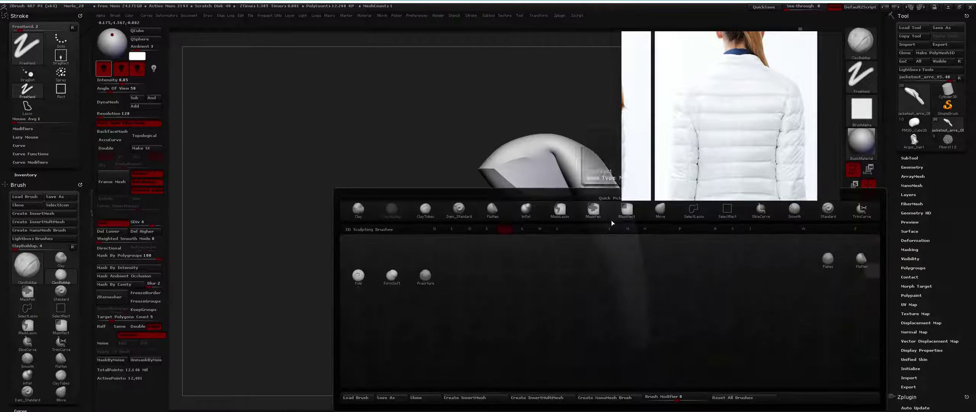
key("f")
key("l")
left_click_drag(617, 218, 592, 225)
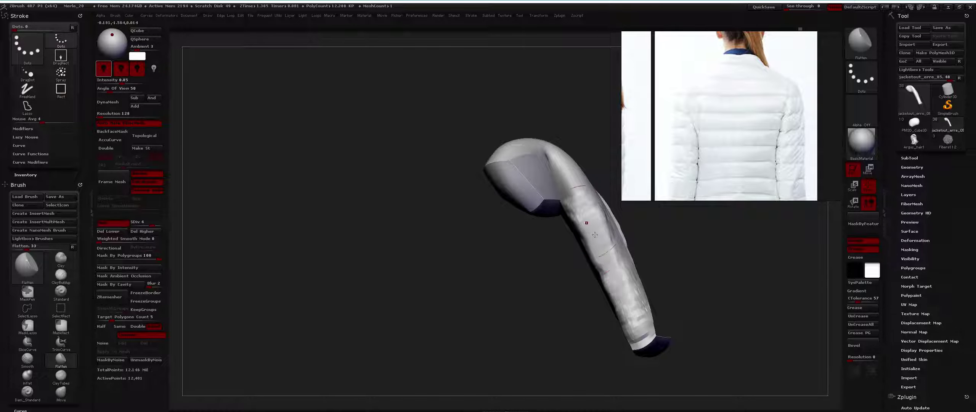
left_click_drag(630, 315, 575, 297)
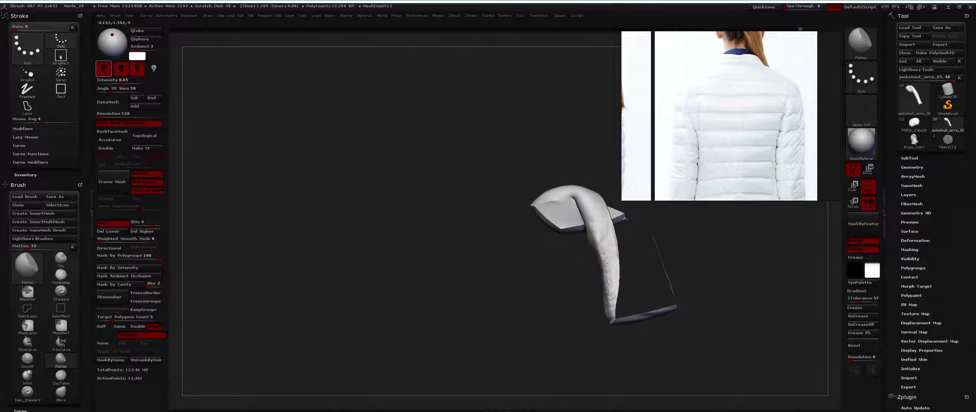
Step: Soften the isolated collar band with Flatten, bring back the hidden parts and return to the jacket's front lapel
left_click_drag(605, 263, 607, 231)
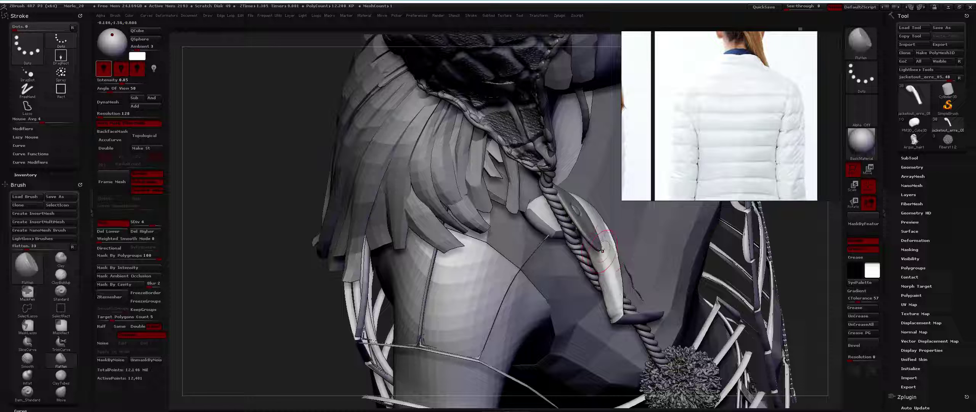
left_click(599, 288, "ctrl+shift")
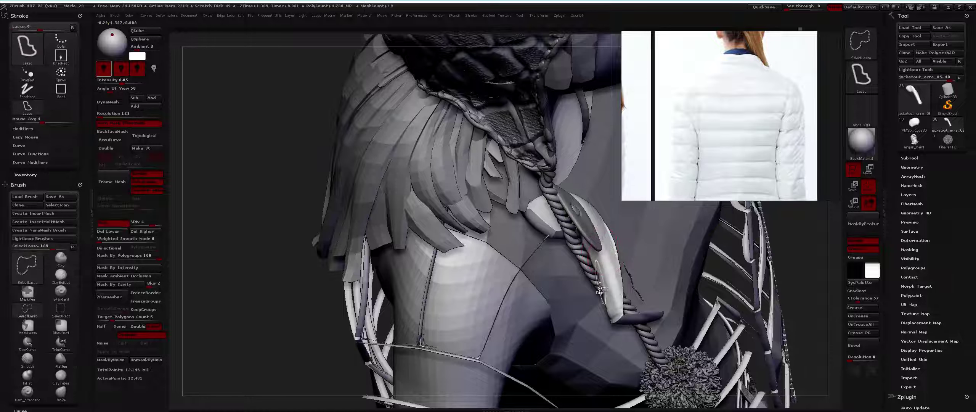
left_click_drag(415, 274, 644, 259)
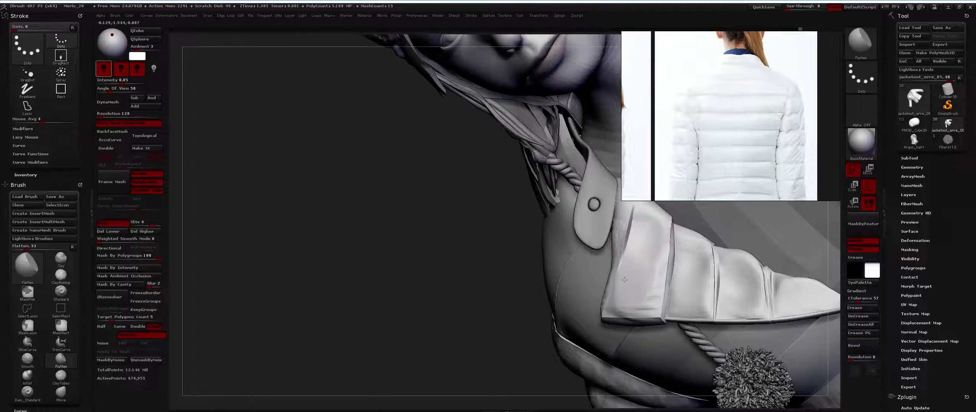
left_click(628, 301, "ctrl+shift")
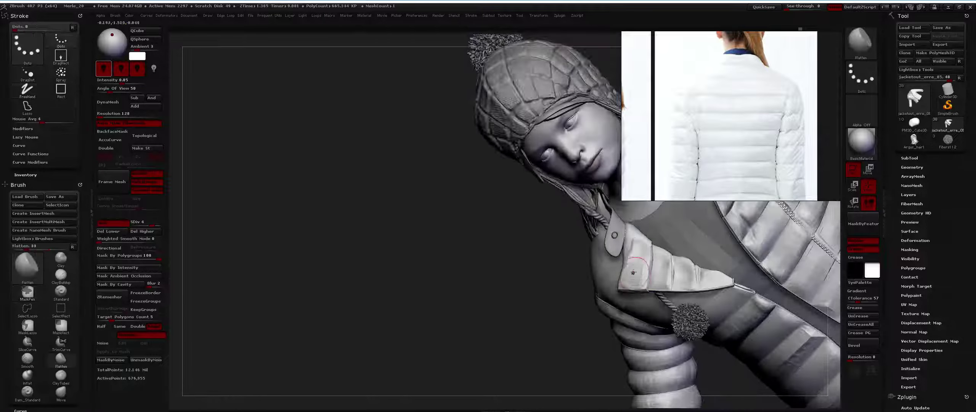
left_click(642, 281, "ctrl+shift")
left_click_drag(643, 281, 709, 279)
mouse_move(583, 254)
left_mouse_down("shift")
mouse_move(586, 236)
mouse_move(603, 260)
left_mouse_up("shift")
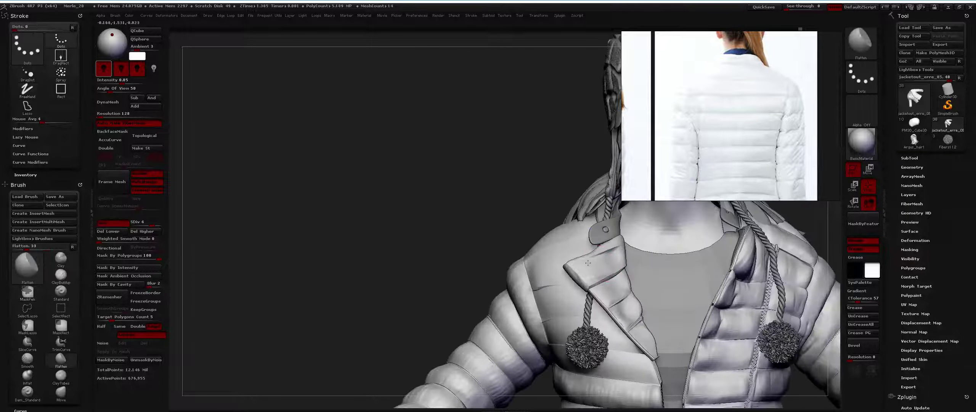
Step: Puff up the folded lapel's upper corner and edge below the buttoned tab with the Inflat brush
key("b")
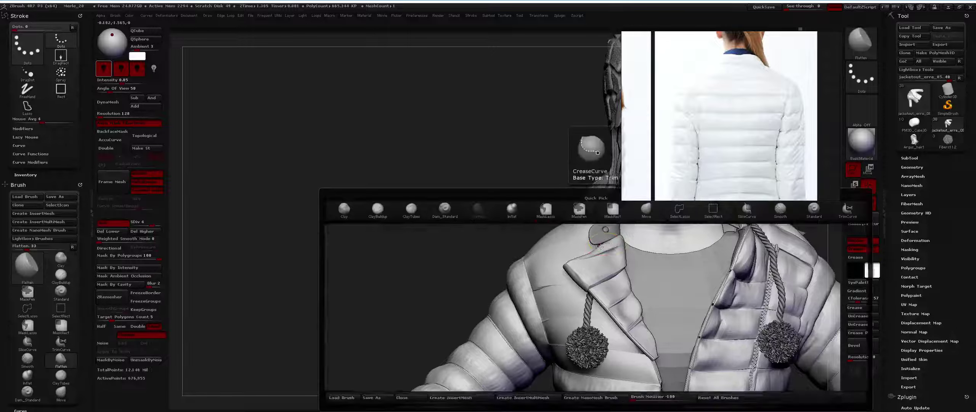
key("i")
key("n")
left_click_drag(597, 244, 631, 234, "alt")
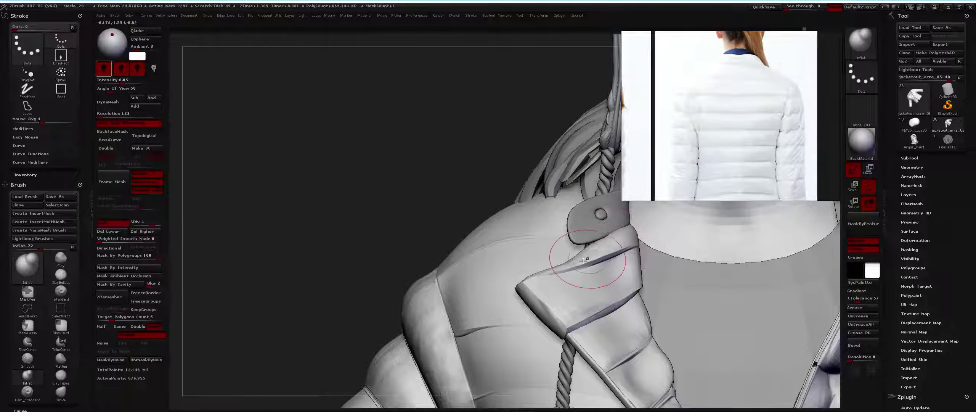
right_click_drag(561, 271, 564, 267)
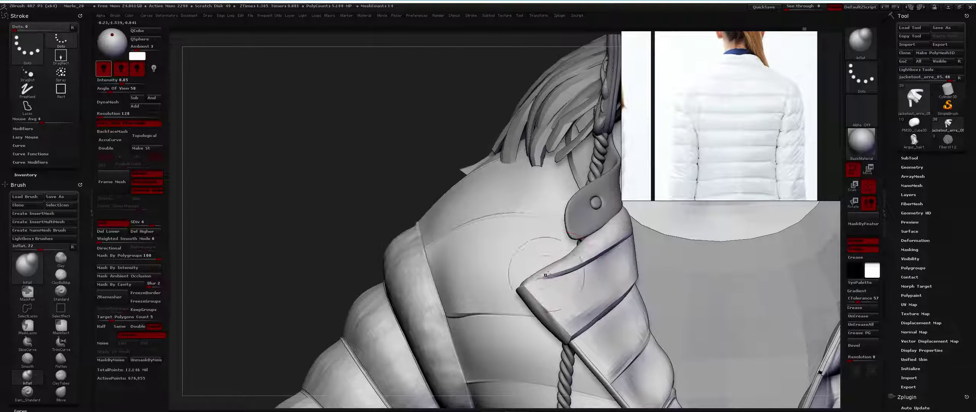
left_click_drag(580, 253, 584, 289, "alt")
mouse_move(584, 290)
right_mouse_down("ctrl")
mouse_move(585, 267)
mouse_move(586, 297)
mouse_move(589, 248)
mouse_move(568, 236)
right_mouse_up("ctrl")
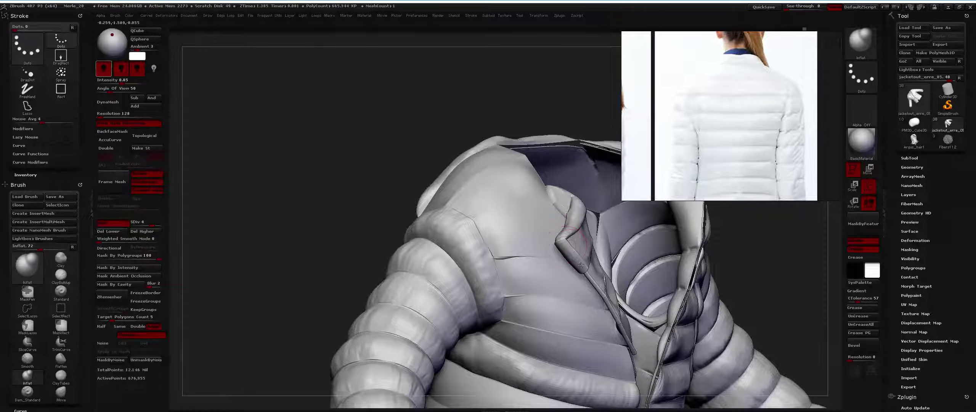
Step: Sculpt folds on the lapel's top quilted section with ClayBuildup
mouse_move(581, 264)
right_mouse_down()
mouse_move(575, 247)
mouse_move(601, 185)
mouse_move(604, 254)
mouse_move(593, 256)
right_mouse_up()
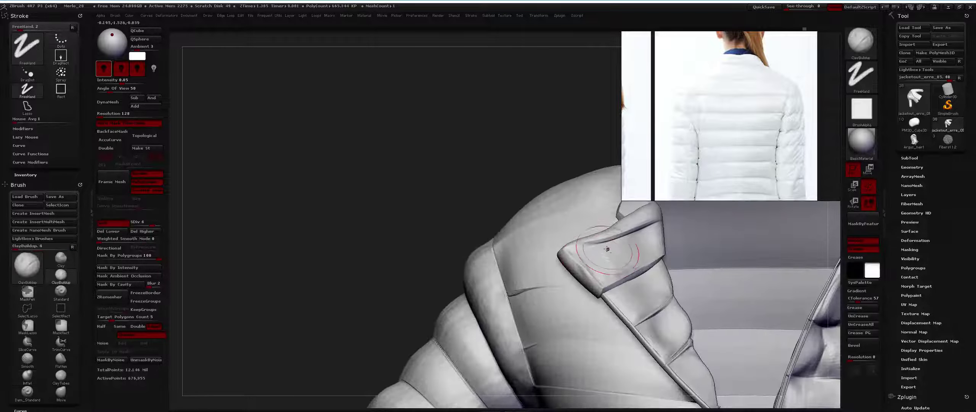
mouse_move(647, 238)
right_mouse_down("ctrl")
mouse_move(604, 263)
mouse_move(603, 176)
right_mouse_up("ctrl")
right_click_drag(609, 216, 615, 198)
Step: Subdivide the PolyMesh3D5 subtool and make the jacket the active subtool again
left_click(615, 198, "alt")
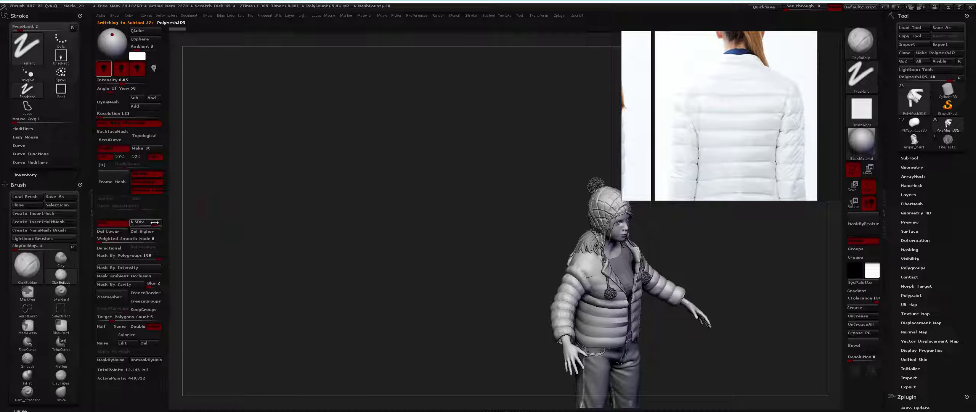
right_click_drag(182, 205, 343, 209)
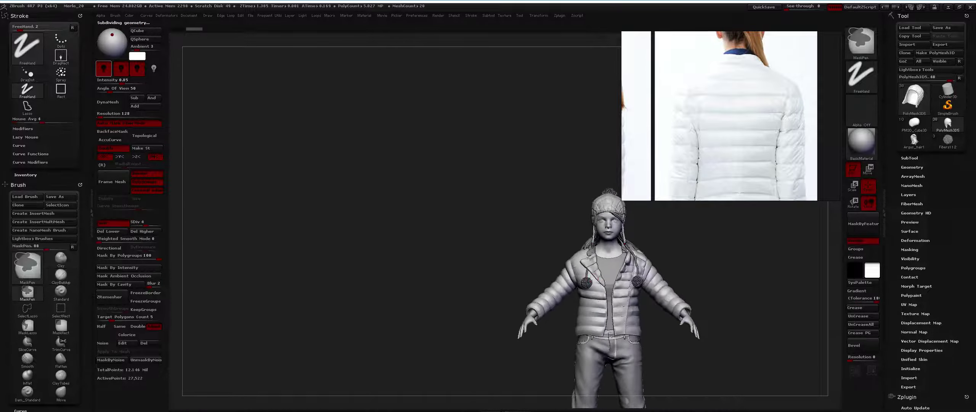
left_click(600, 286, "alt")
right_click_drag(599, 286, 586, 220, "ctrl")
left_click(586, 220, "alt")
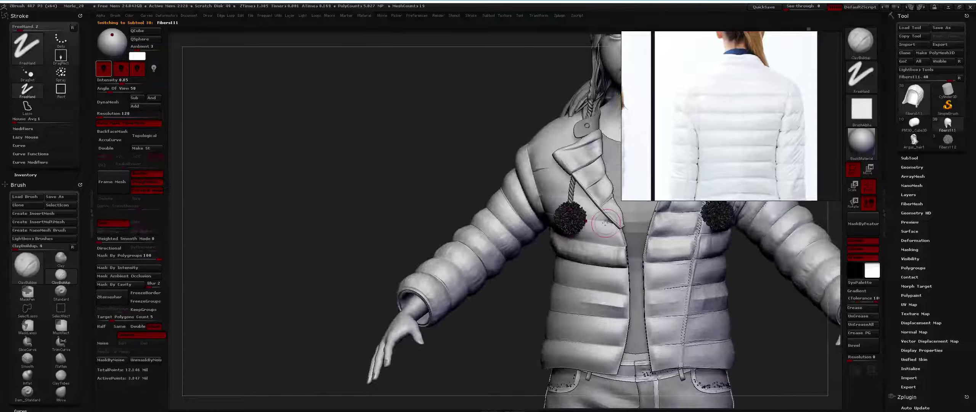
left_click(599, 188, "alt")
Step: Puff up the seam where the sleeve meets the chest with Inflat and smooth the adjoining chest panels
mouse_move(599, 188)
right_mouse_down()
mouse_move(599, 204)
mouse_move(615, 203)
mouse_move(602, 214)
mouse_move(537, 241)
mouse_move(511, 232)
mouse_move(468, 245)
mouse_move(520, 225)
right_mouse_up()
key("b")
key("n")
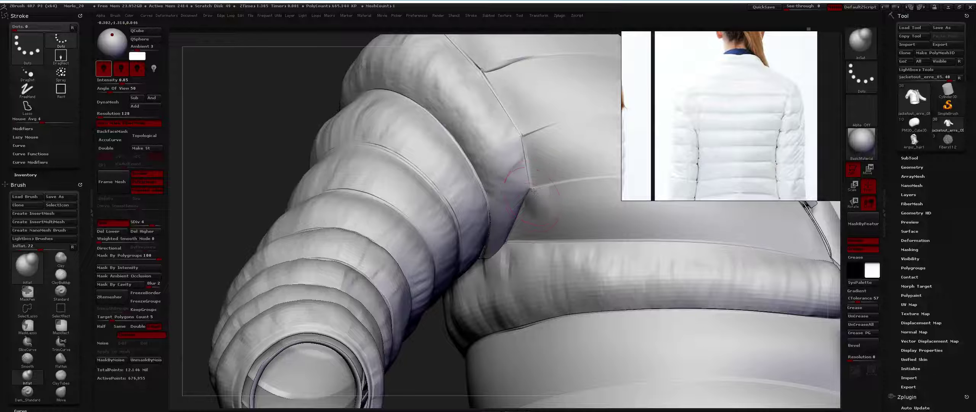
key("shift")
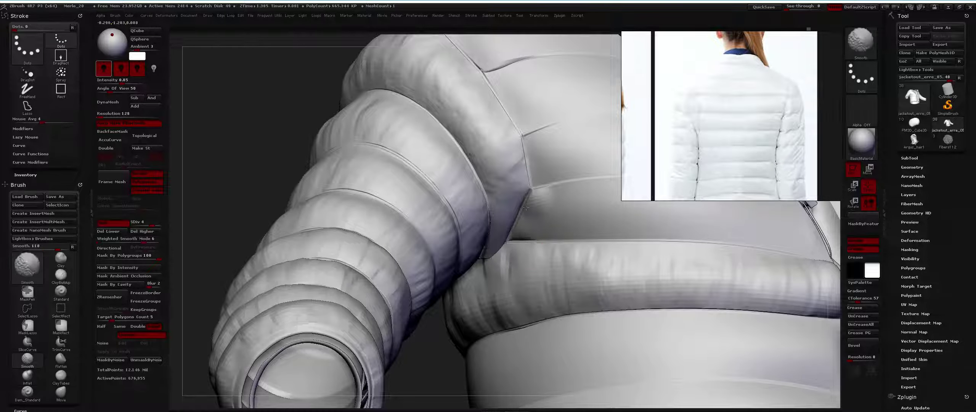
key("shift")
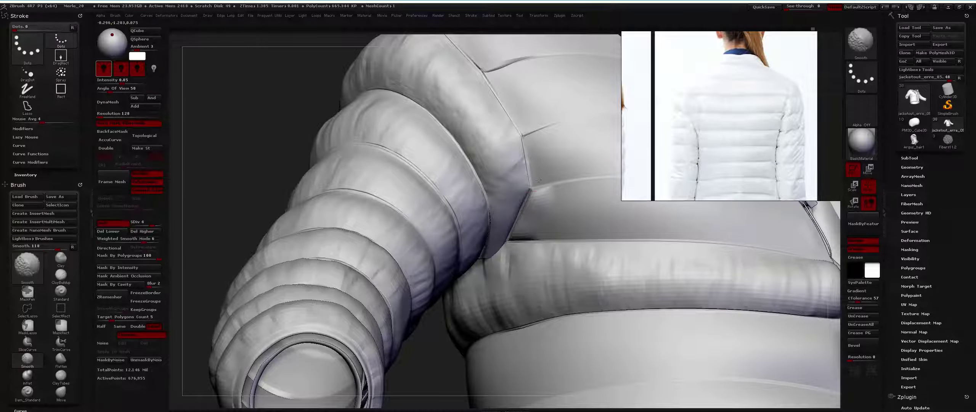
mouse_move(539, 180)
left_mouse_down()
mouse_move(521, 232)
mouse_move(518, 217)
mouse_move(483, 216)
left_mouse_up()
key("shift")
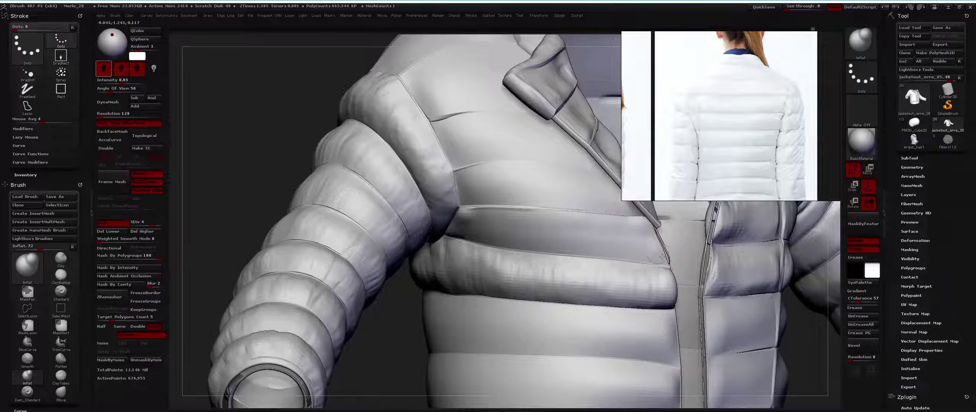
key("shift")
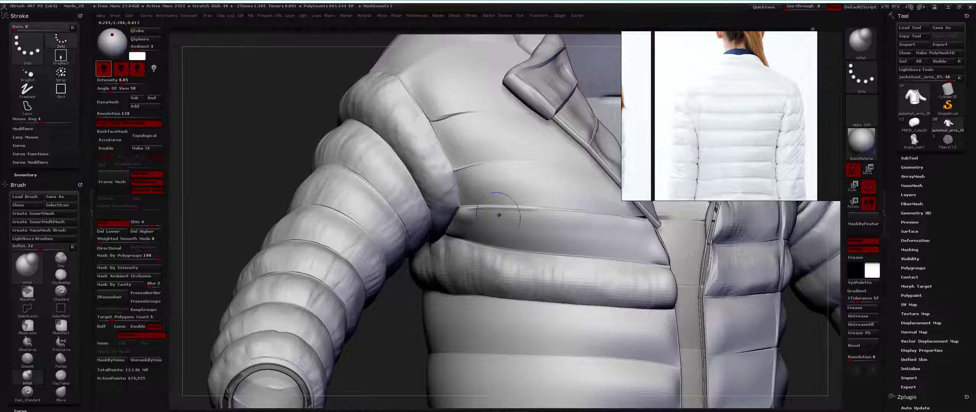
key("f")
left_click_drag(499, 215, 456, 177, "alt")
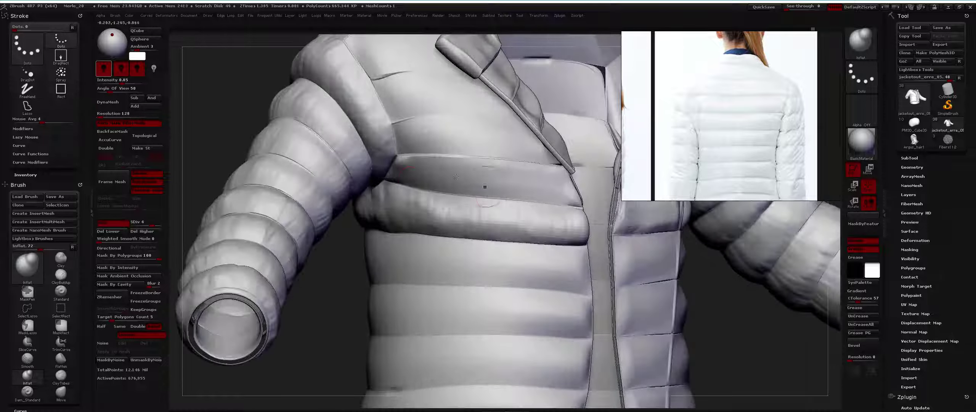
Step: Sculpt vertical folds across the padded chest panel below the lapel with ClayBuildup
key("b")
key("c")
key("b")
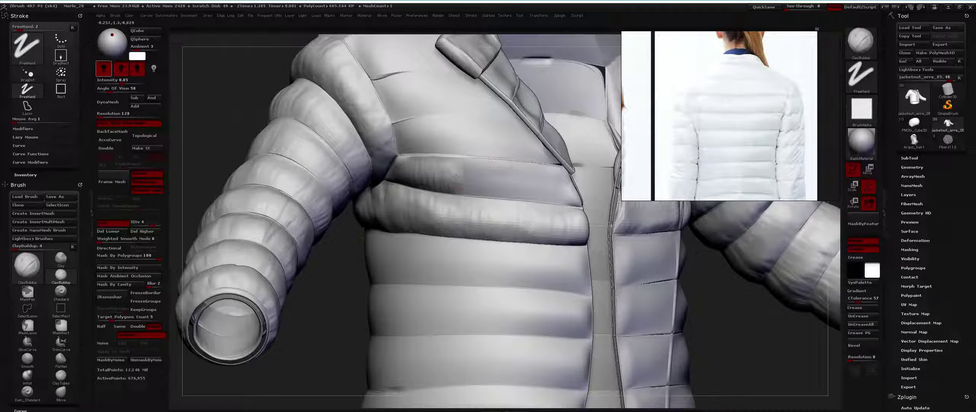
mouse_move(455, 177)
left_mouse_down()
mouse_move(486, 192)
mouse_move(464, 185)
left_mouse_up()
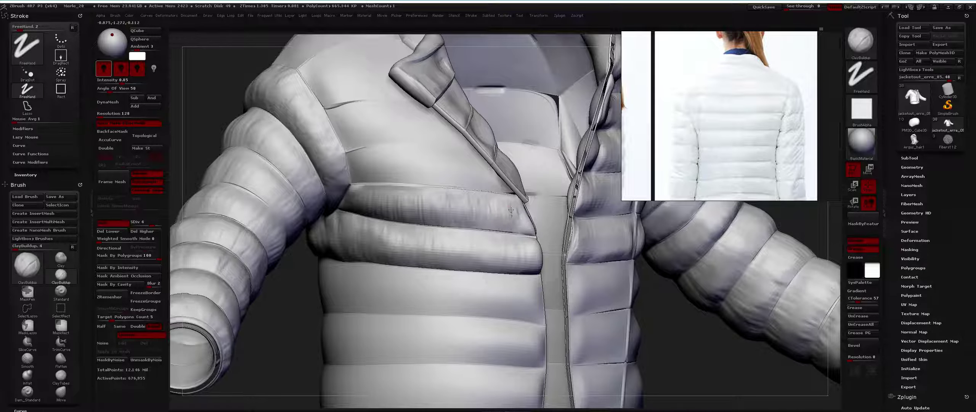
mouse_move(514, 225)
left_mouse_down()
mouse_move(377, 207)
mouse_move(381, 190)
mouse_move(363, 177)
left_mouse_up()
Step: Carve sharp creases with Dam_Standard into the shoulder seam just above the armpit
key("b")
key("d")
key("s")
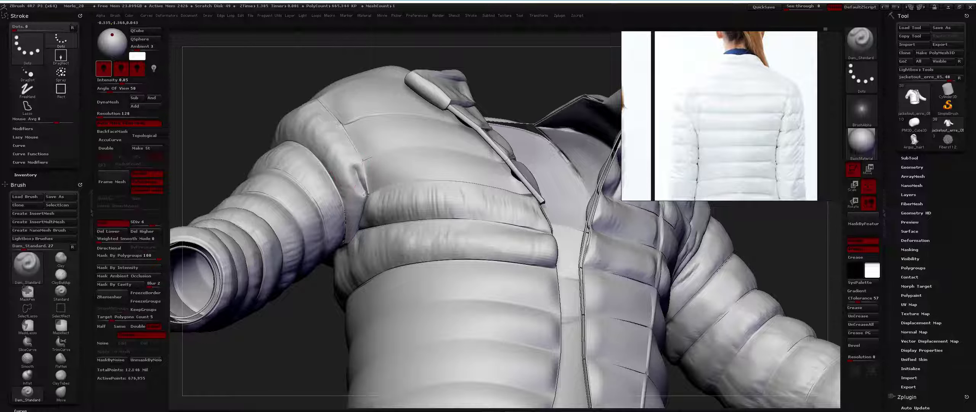
left_click_drag(353, 189, 359, 193)
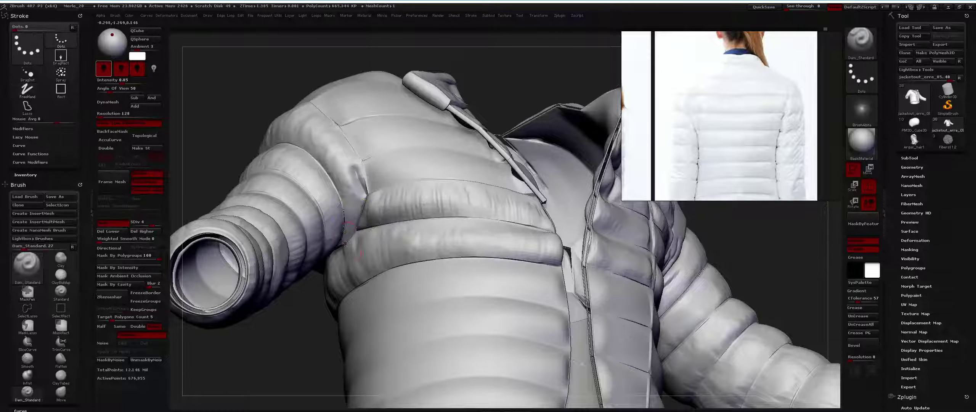
key("f")
left_click_drag(591, 324, 373, 231)
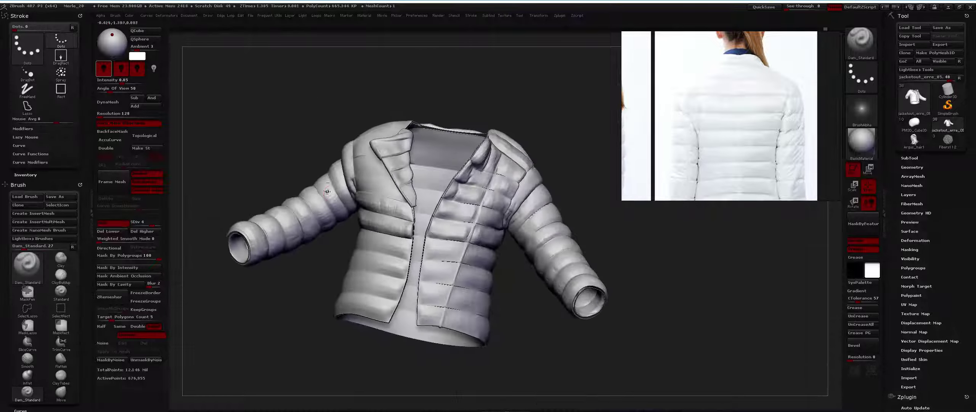
right_click_drag(374, 231, 361, 184, "ctrl")
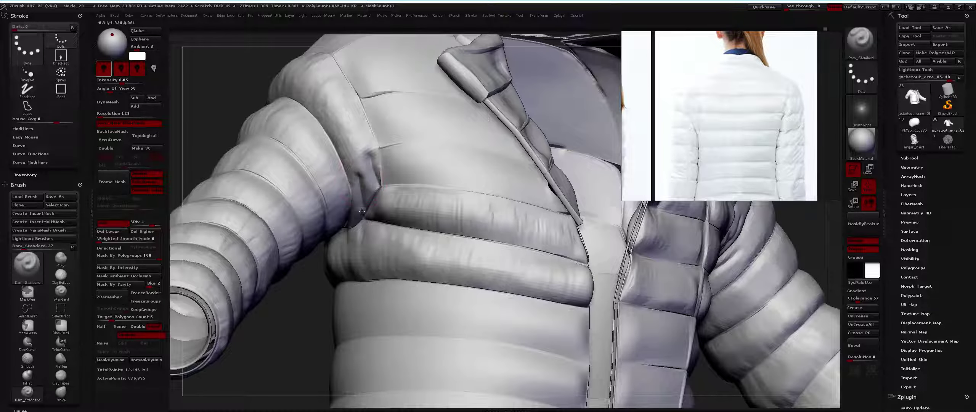
Step: Extend the Dam_Standard crease down into the armpit beside the chest panels and smooth around it
key("space")
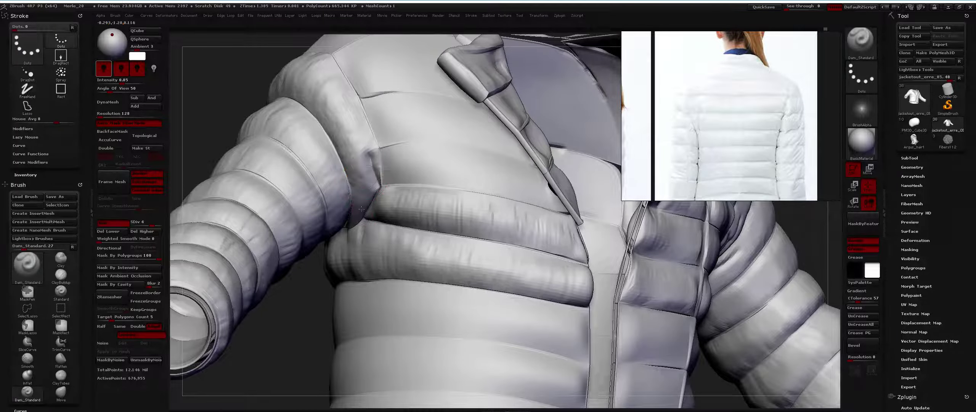
left_click_drag(362, 213, 362, 218)
key("f")
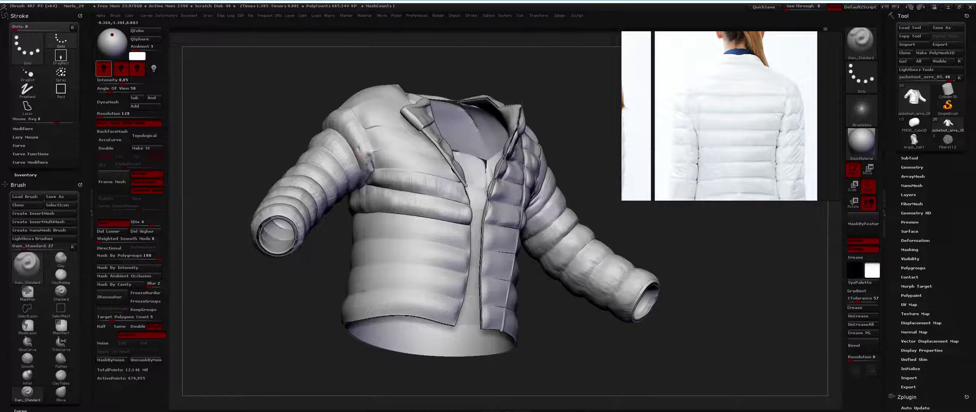
right_click_drag(368, 157, 392, 208, "ctrl")
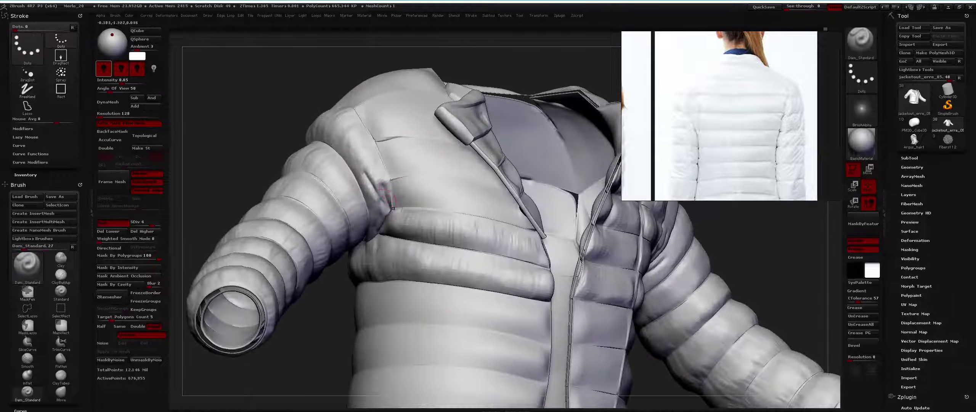
left_click_drag(380, 191, 376, 186, "shift")
Step: Inflate the folds around the armpit seam with the Inflat brush
mouse_move(385, 196)
right_mouse_down()
mouse_move(388, 176)
mouse_move(394, 193)
right_mouse_up()
key("b")
key("n")
key("space")
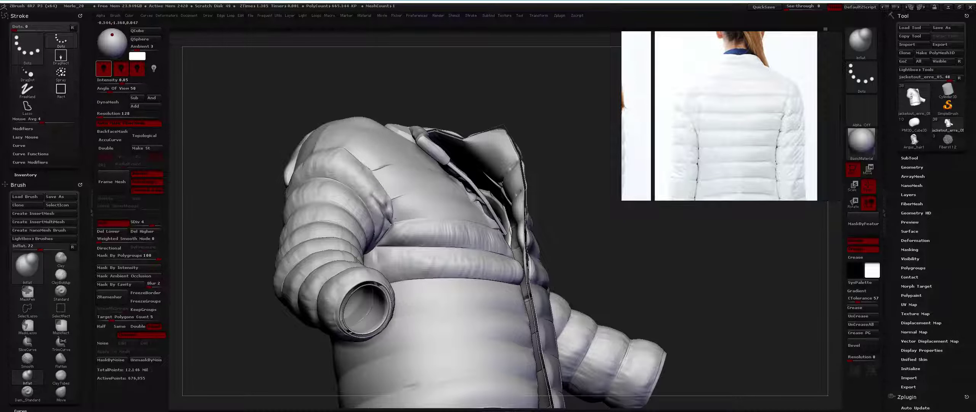
key("space")
right_click_drag(394, 221, 393, 195)
Step: Build up folds with ClayBuildup where the chest meets the sleeve seam and smooth them
key("b")
key("b")
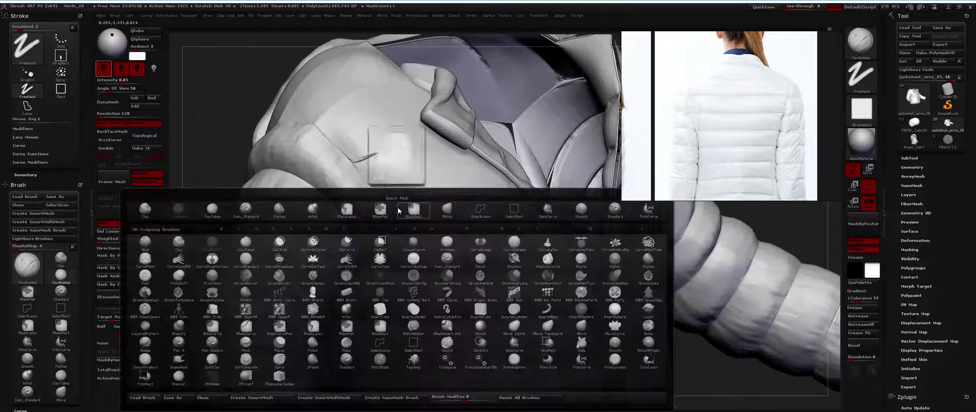
key("shift")
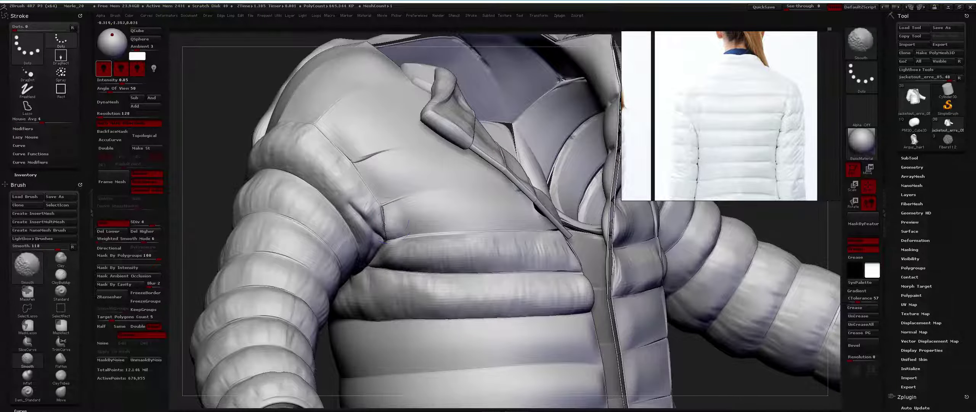
key("f")
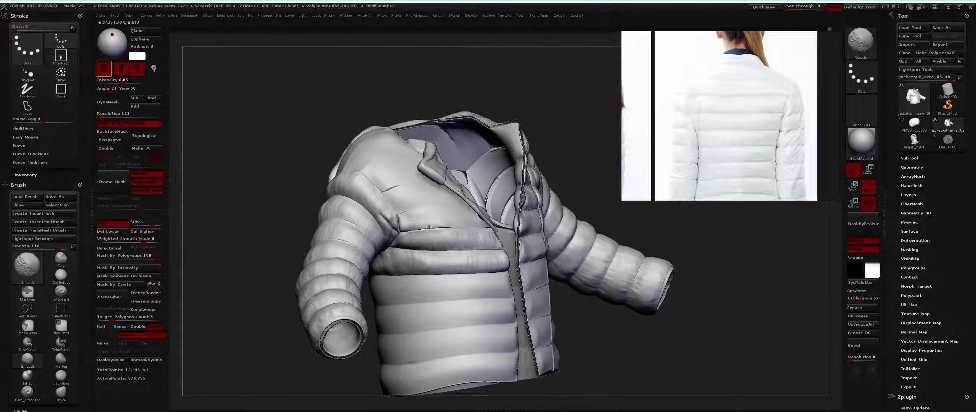
key("f")
Step: Puff up the chest panels toward the front opening with Inflat and smooth the transitions
left_click_drag(455, 229, 512, 244)
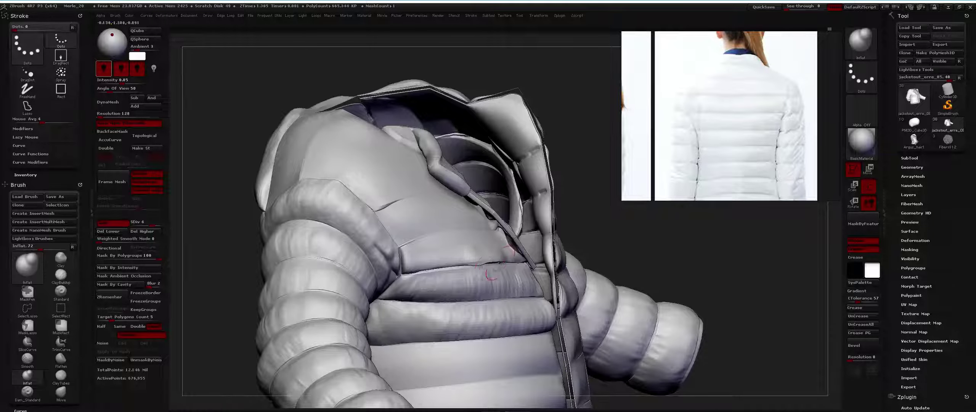
key("shift")
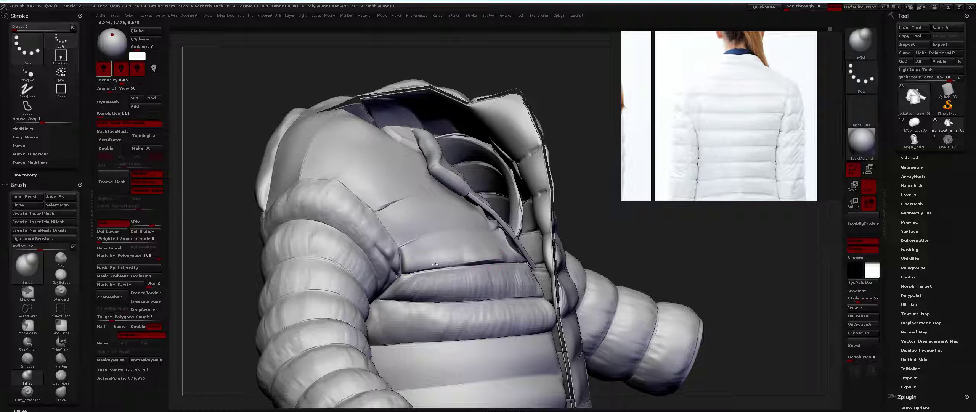
key("shift")
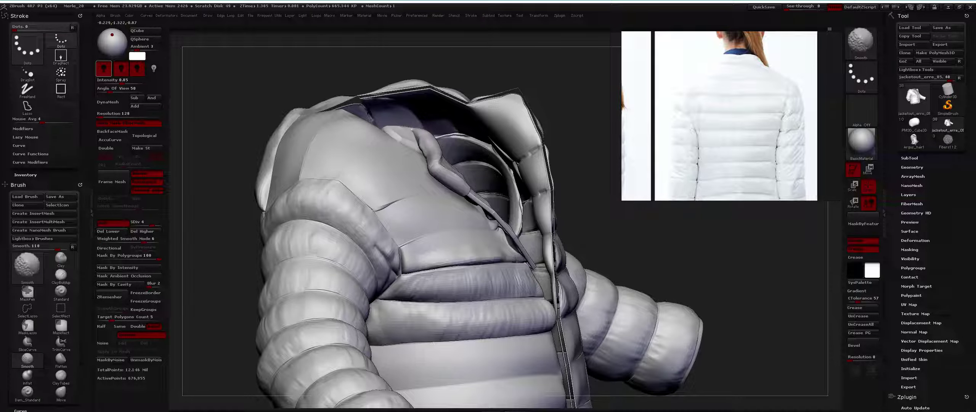
Step: Build up folds on the upper chest panel with ClayBuildup, and flatten and smooth them into the surface
mouse_move(458, 224)
right_mouse_down()
mouse_move(468, 233)
mouse_move(406, 252)
right_mouse_up()
key("b")
key("c")
key("b")
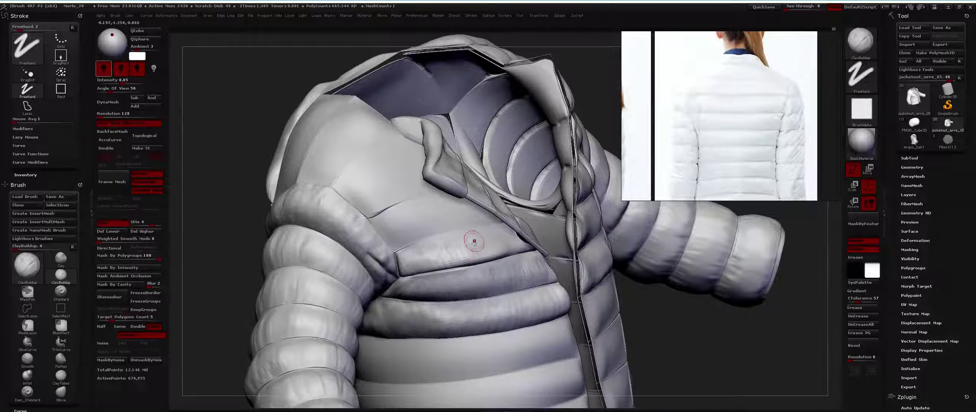
key("space")
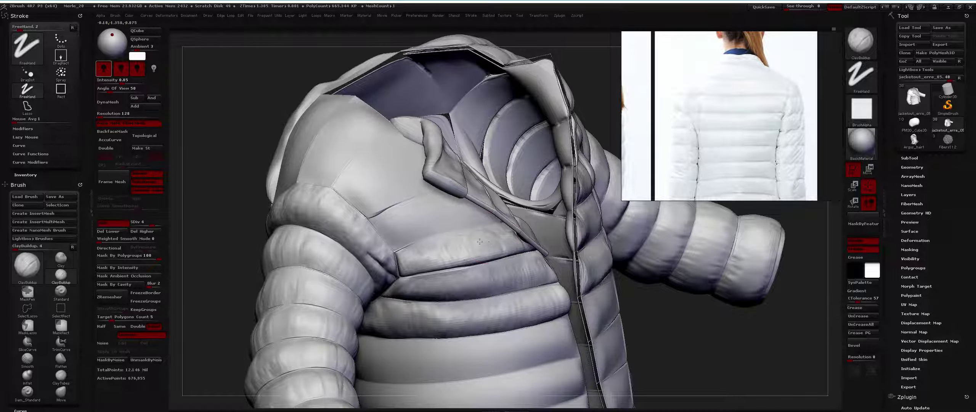
key("shift")
key("space")
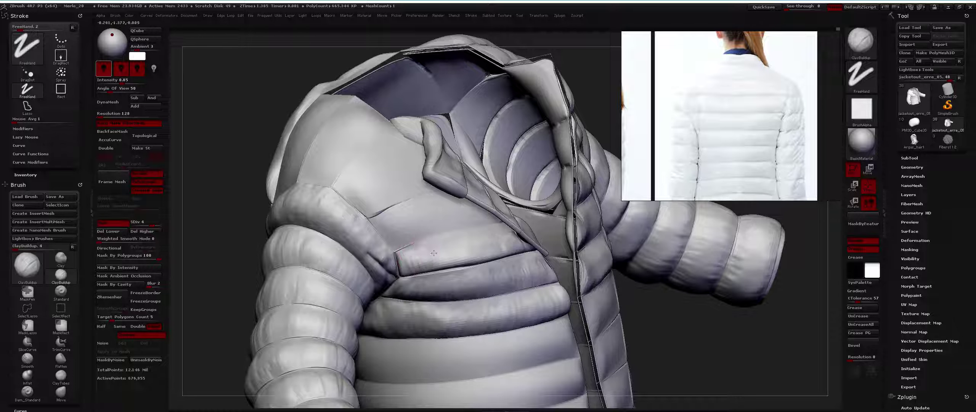
left_click_drag(434, 253, 479, 261)
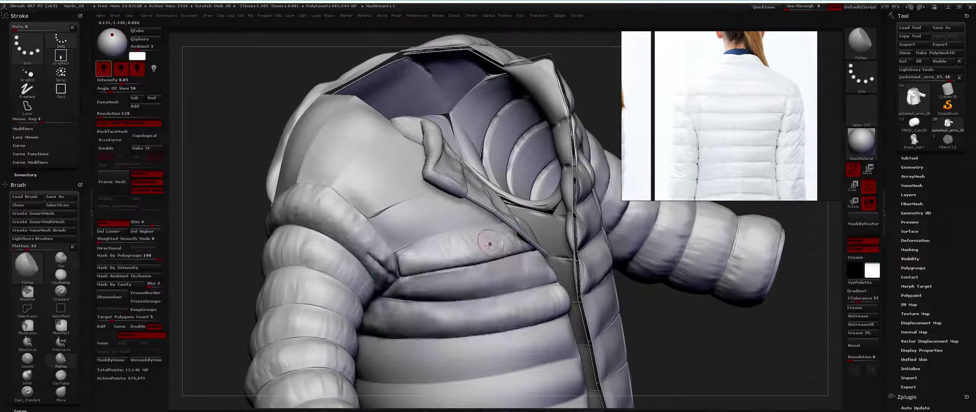
left_click_drag(508, 231, 489, 246, "shift")
left_click_drag(407, 256, 442, 230)
Step: Puff up the upper chest panel with Inflat and smooth its crease near the sleeve seam and lapel
key("b")
key("i")
key("n")
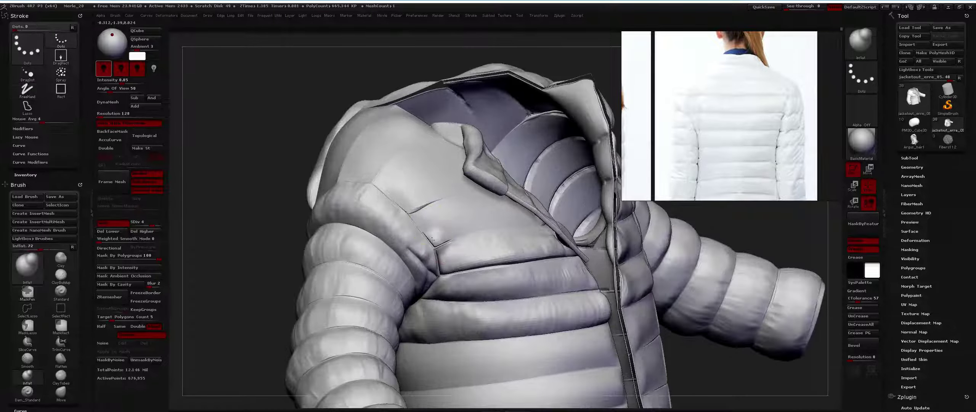
left_click_drag(416, 221, 411, 210, "shift")
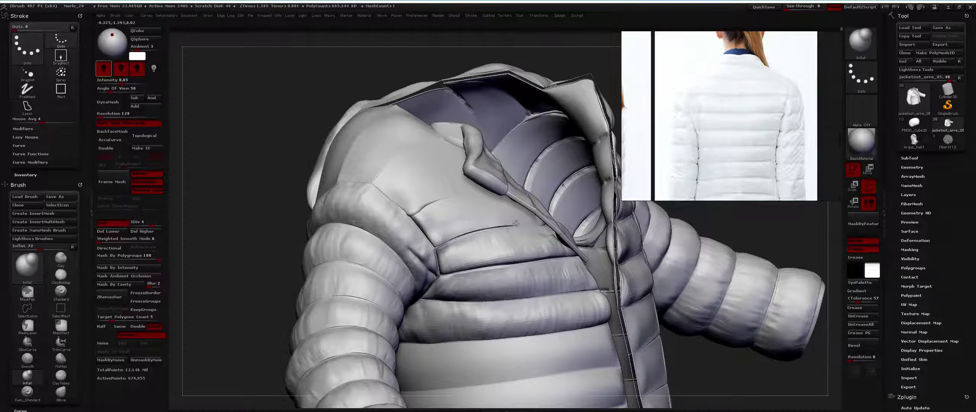
mouse_move(484, 218)
left_mouse_down("shift")
mouse_move(520, 220)
mouse_move(475, 267)
left_mouse_up("shift")
key("f")
key("f")
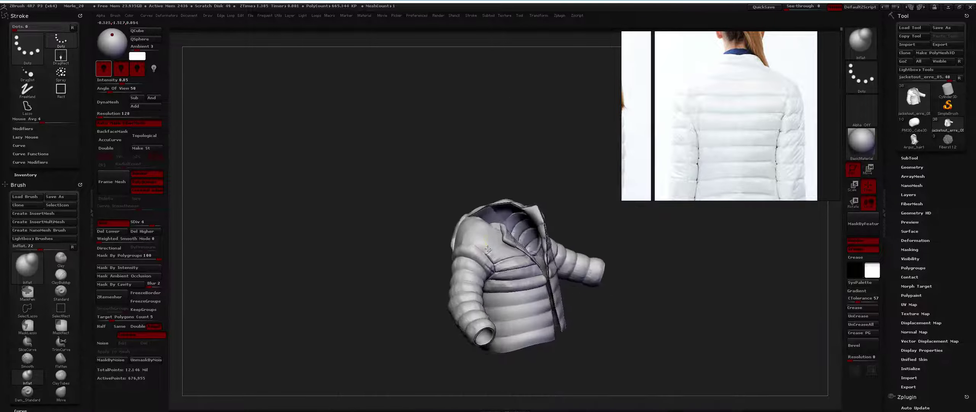
mouse_move(541, 250)
left_mouse_down("alt")
mouse_move(494, 251)
mouse_move(516, 256)
left_mouse_up("alt")
key("shift")
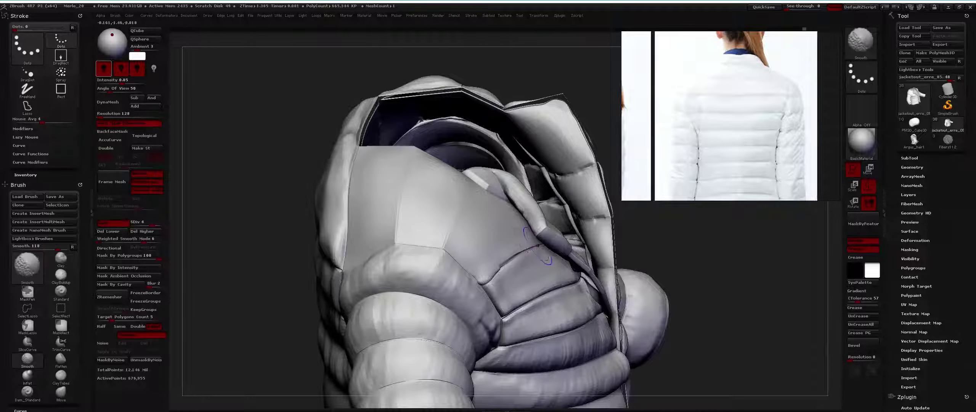
Step: Isolate the front chest polygroup to inspect it and show the whole jacket again
right_click_drag(487, 283, 492, 271)
key("ctrl+shift")
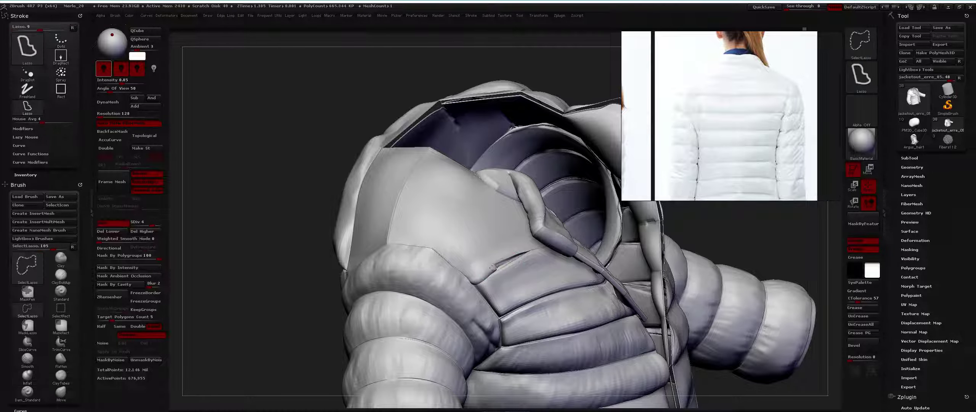
right_click_drag(493, 268, 494, 271)
key("space")
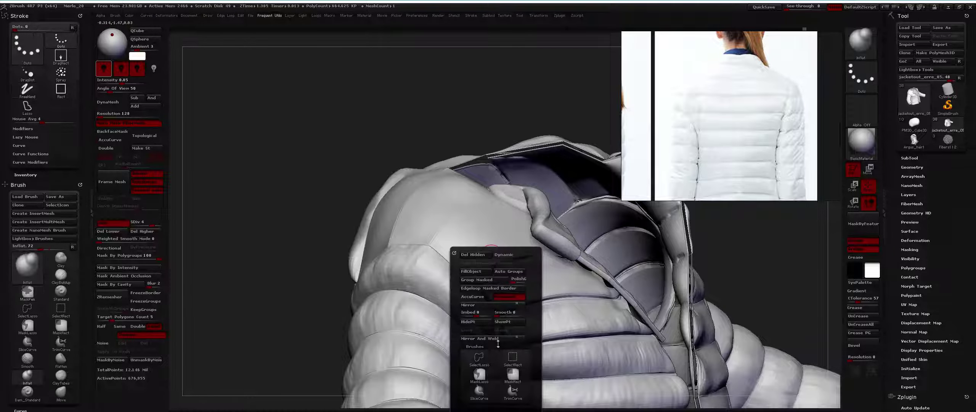
left_click(495, 274, "ctrl+shift")
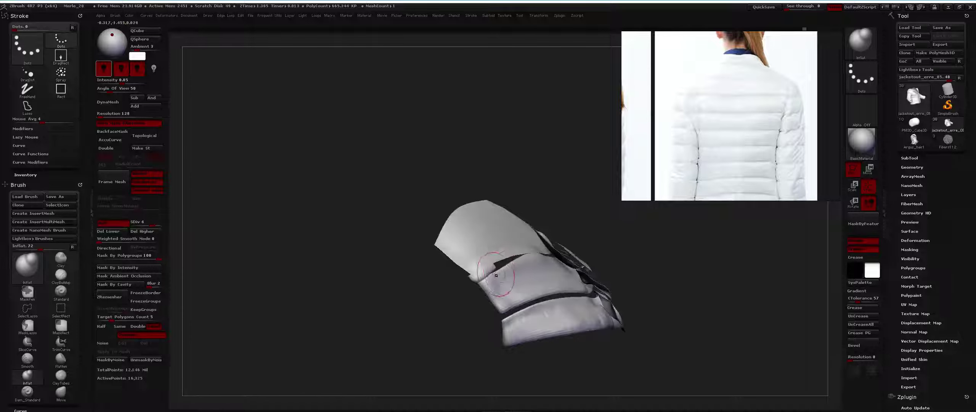
left_click(552, 141, "ctrl+shift")
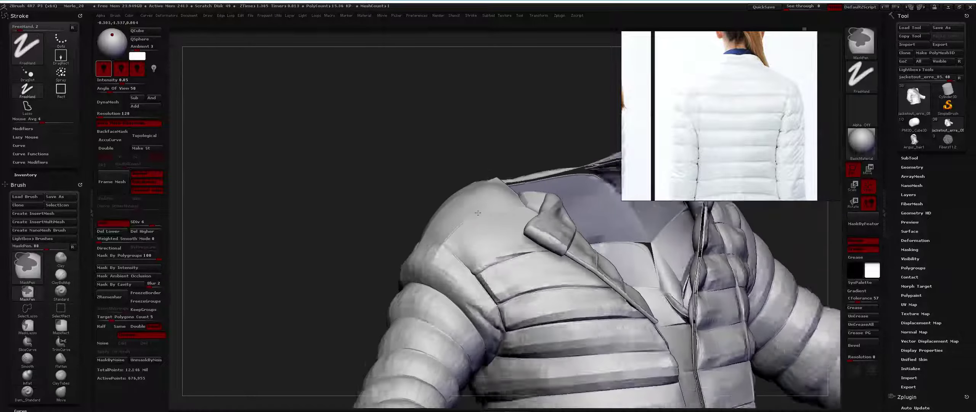
Step: Build up wrinkles with ClayBuildup on the front shoulder panel between the sleeve seam and the lapel
right_click_drag(478, 213, 510, 261)
key("shift")
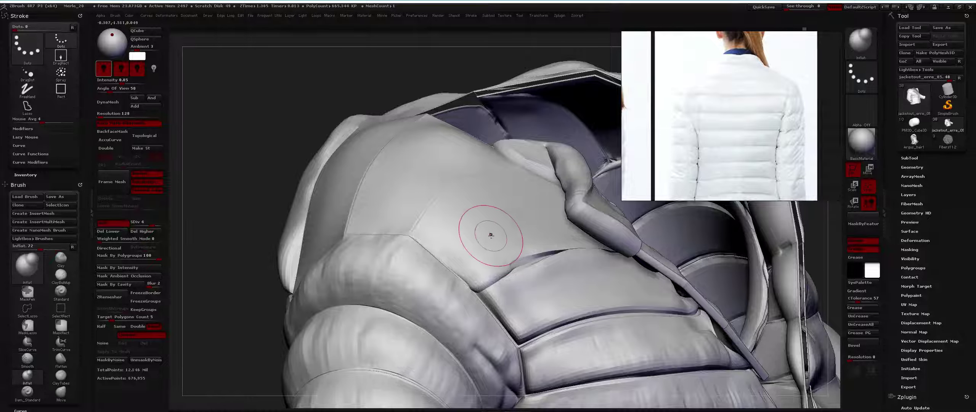
key("b")
key("c")
key("b")
right_click_drag(509, 233, 515, 296)
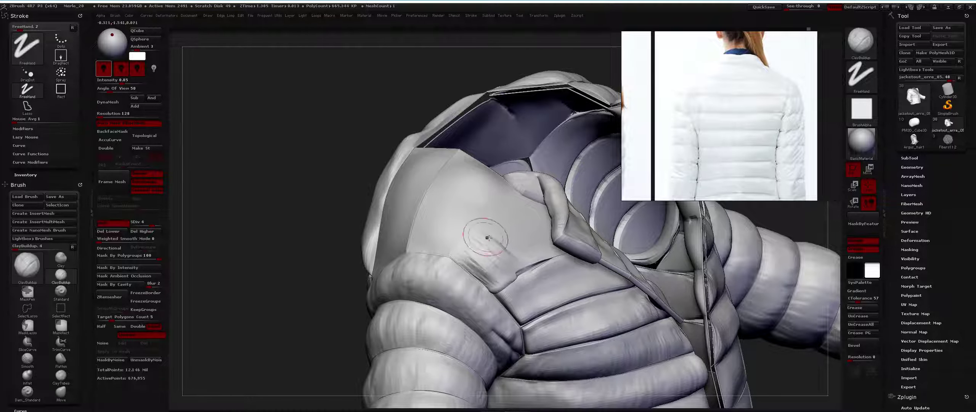
right_click_drag(502, 195, 536, 221)
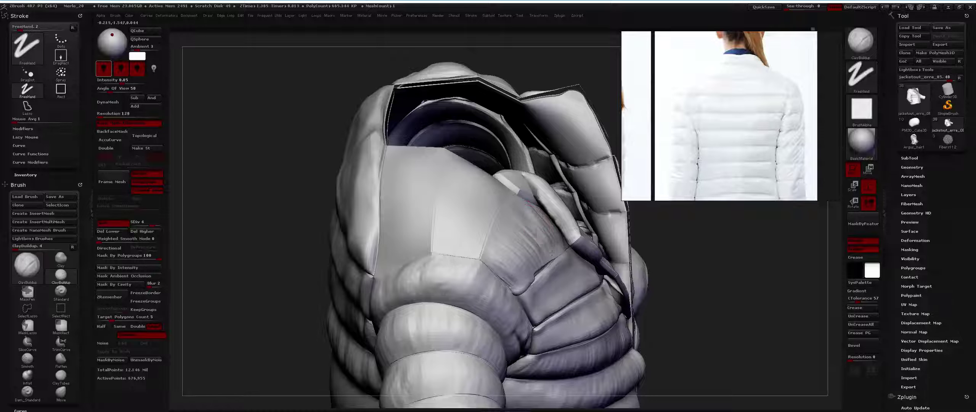
right_click_drag(527, 211, 523, 223)
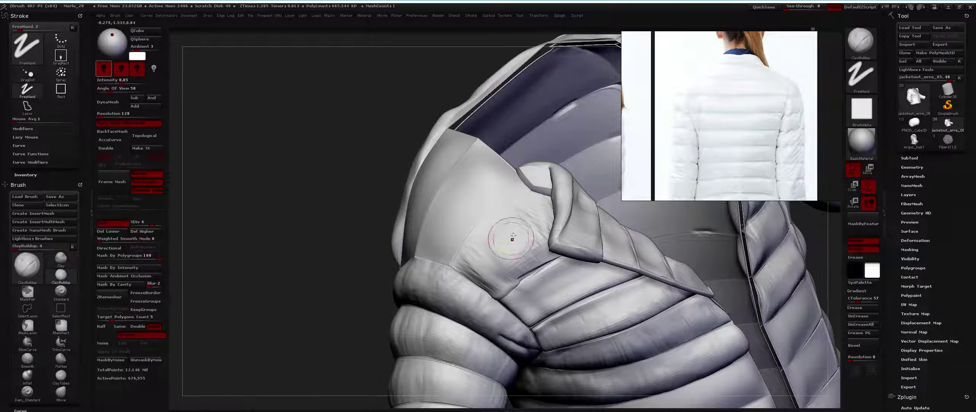
Step: Flatten the new wrinkles on the front shoulder panel with the Flatten brush
key("b")
key("f")
key("l")
key("space")
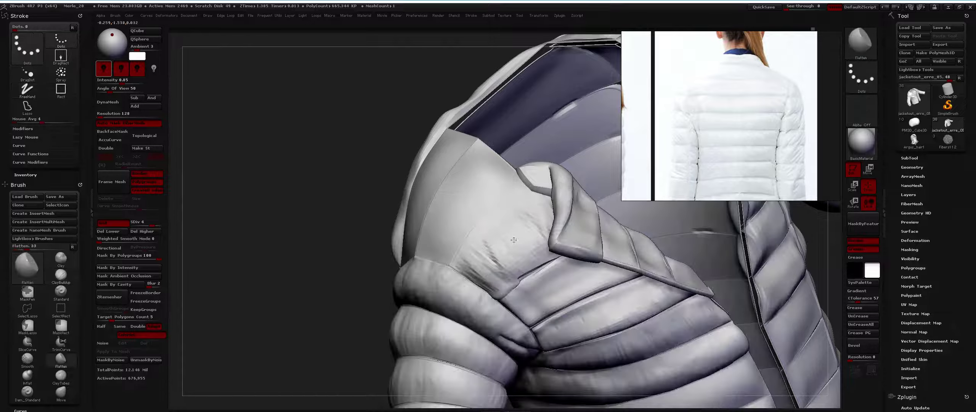
right_click_drag(512, 258, 509, 261)
Step: Add finer ClayBuildup folds running from the sleeve seam across the shoulder panel toward the lapel
key("b")
key("c")
key("b")
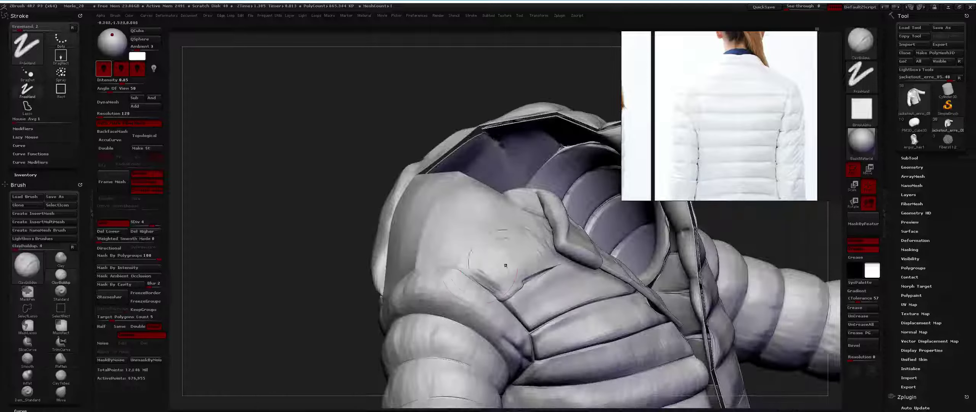
key("space")
mouse_move(501, 257)
left_mouse_down("ctrl")
mouse_move(512, 198)
mouse_move(496, 202)
left_mouse_up("ctrl")
key("space")
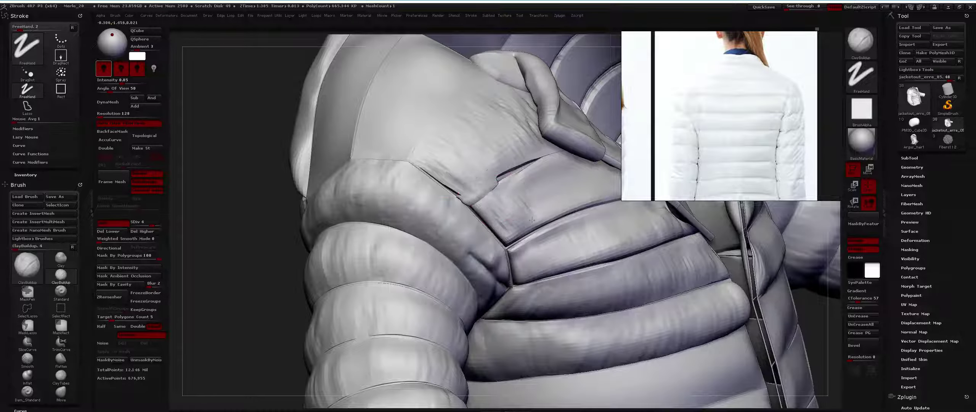
Step: Smooth the folds on the shoulder and upper chest panels, working from several angles
right_click_drag(547, 202, 470, 209)
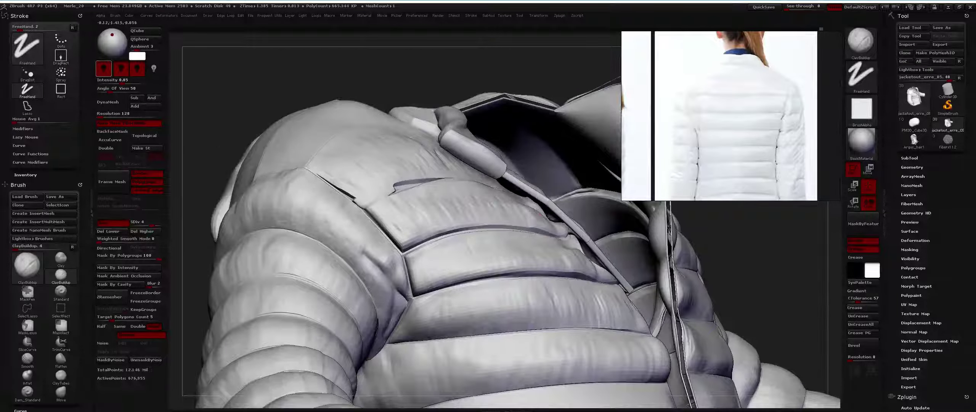
mouse_move(545, 216)
right_mouse_down()
mouse_move(526, 213)
mouse_move(551, 211)
right_mouse_up()
key("shift")
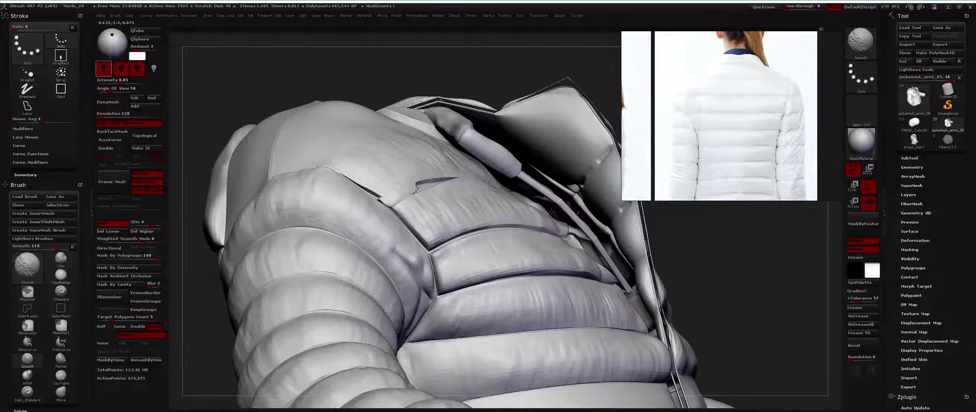
mouse_move(504, 188)
right_mouse_down()
mouse_move(546, 156)
mouse_move(528, 204)
mouse_move(533, 194)
right_mouse_up()
key("shift")
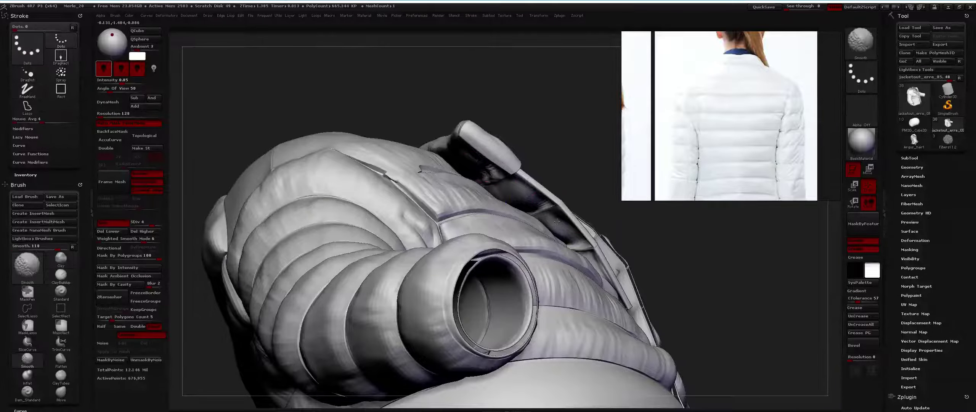
mouse_move(481, 168)
right_mouse_down()
mouse_move(488, 161)
mouse_move(475, 168)
mouse_move(510, 185)
mouse_move(522, 226)
mouse_move(448, 208)
right_mouse_up()
key("shift")
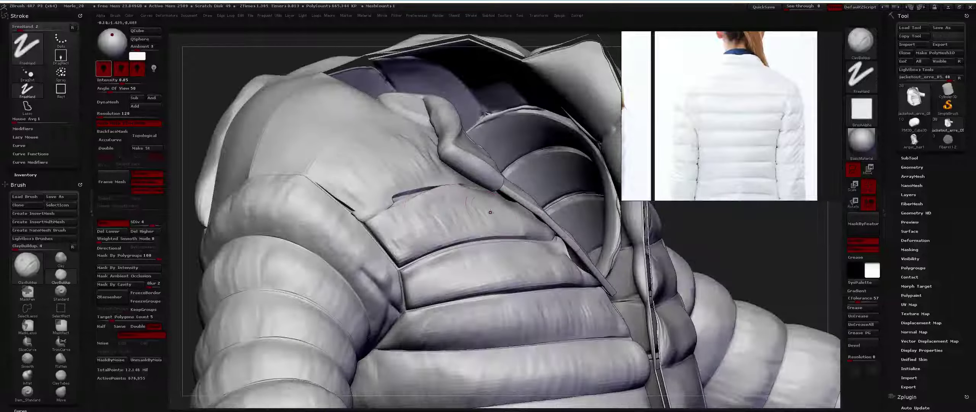
Step: Flatten the folds around the open seam above the upper chest panel and switch back to ClayBuildup
key("b")
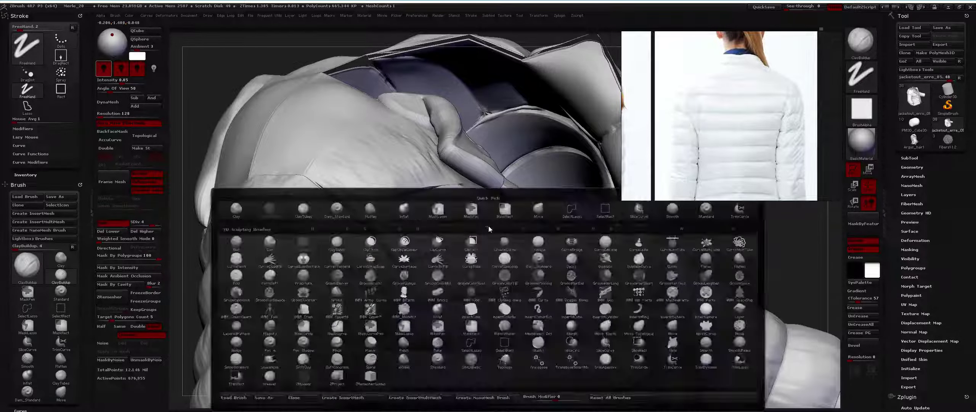
key("f")
key("l")
right_click_drag(448, 229, 413, 216)
key("b")
key("c")
key("b")
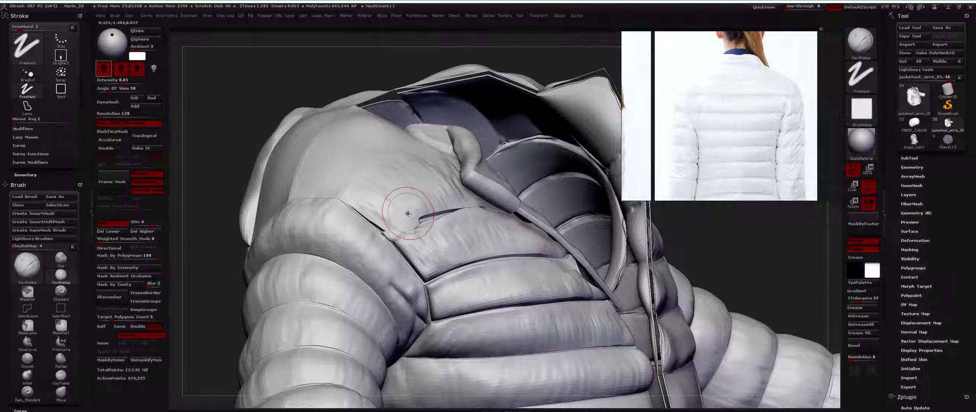
Step: Inflate the fabric around the open seam at the upper chest with Inflat and display the polygroup wireframe
key("b")
key("i")
key("n")
right_click(421, 214)
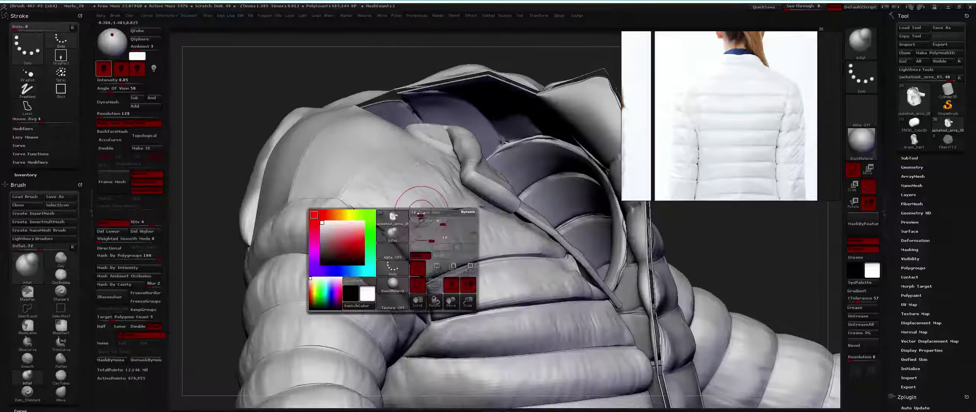
key("shift+f")
right_click_drag(421, 213, 420, 221)
right_click(420, 221)
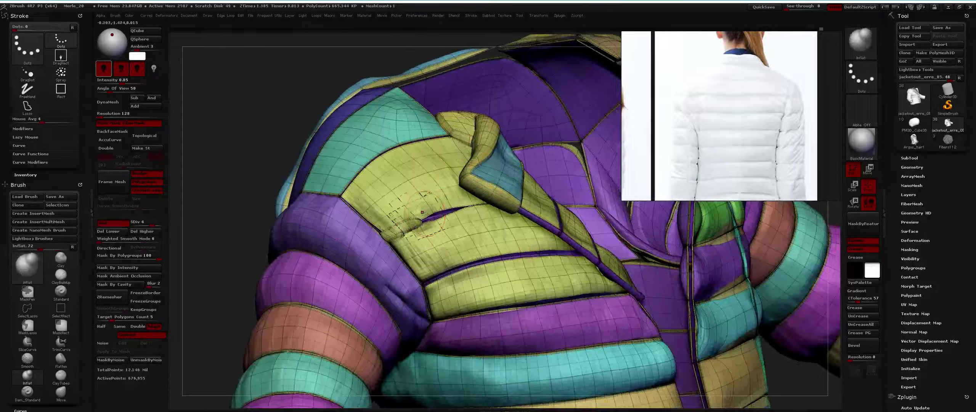
left_click_drag(422, 212, 423, 218)
Step: Isolate the front chest polygroup and lower the mesh to subdivision level 1
left_click(402, 228, "ctrl+shift")
left_click(403, 227, "ctrl+shift")
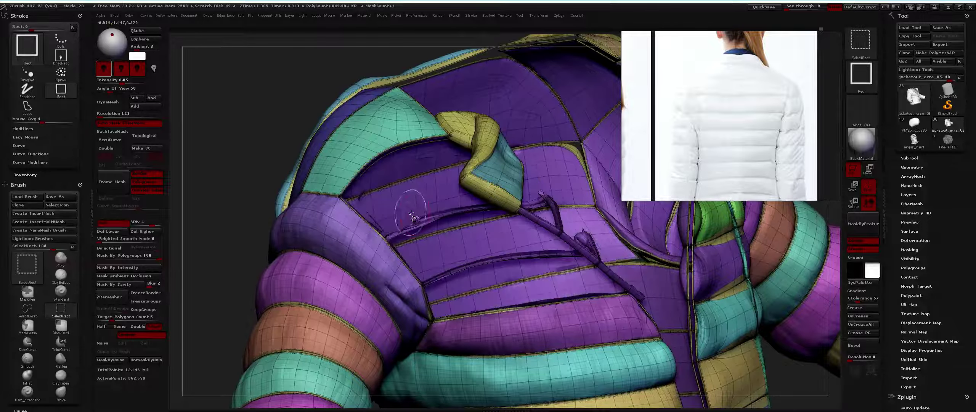
left_click(395, 214, "ctrl+shift")
key("shift+d")
key("shift+d")
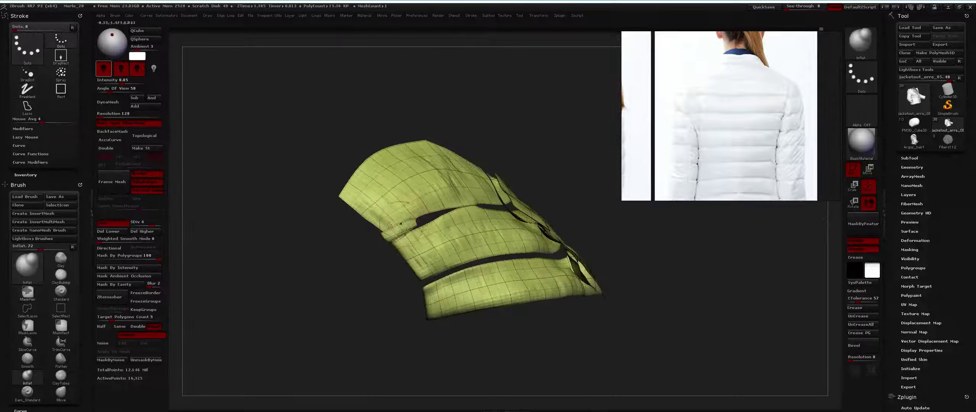
left_click_drag(138, 222, 129, 221)
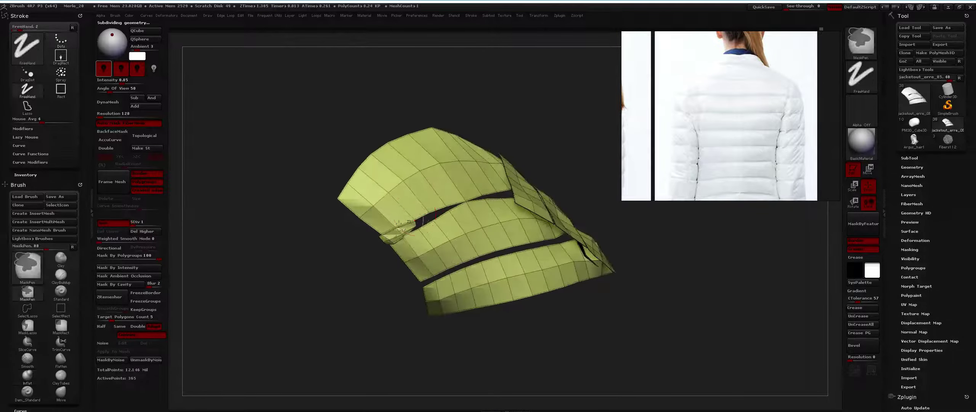
Step: Hide the stray overlapping polygons in the gap between the two uppermost chest panels
key("f")
left_click_drag(377, 240, 394, 231)
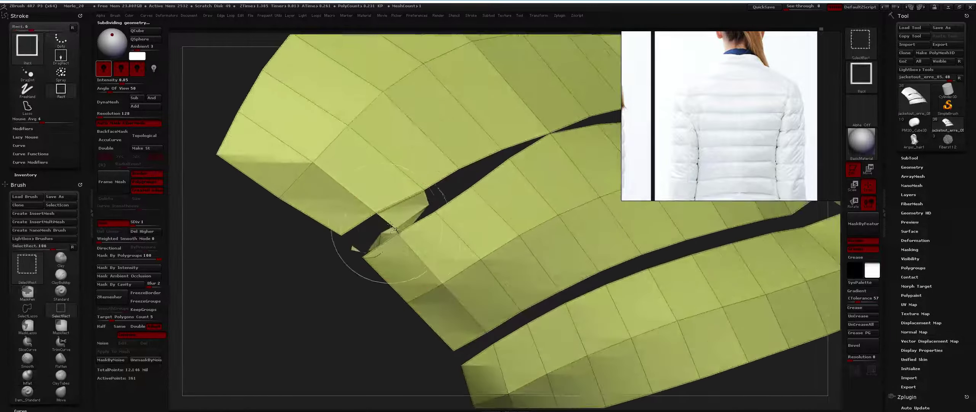
key("shift+f")
key("shift+f")
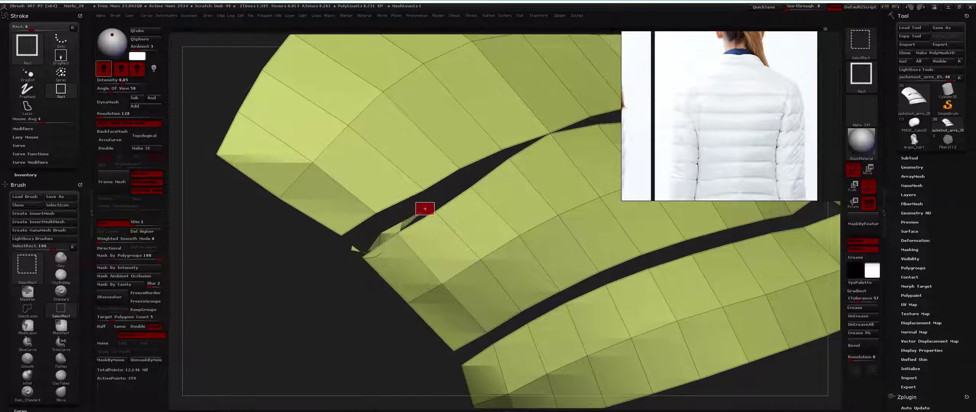
mouse_move(392, 185)
left_mouse_down()
mouse_move(374, 234)
mouse_move(355, 248)
left_mouse_up()
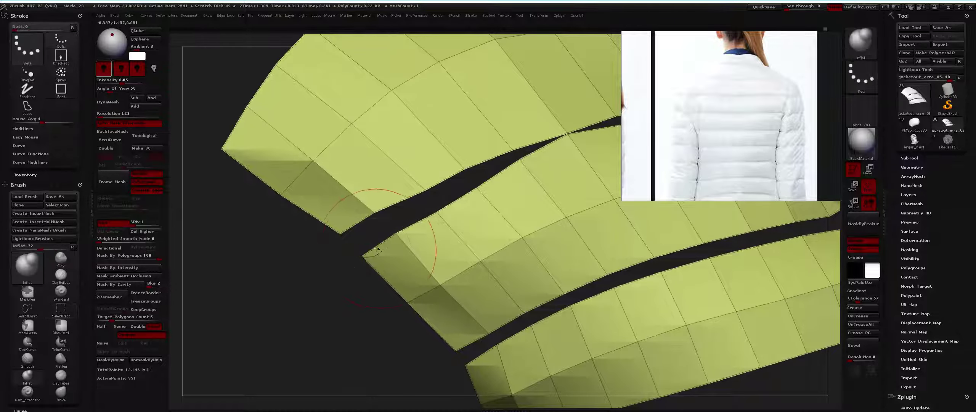
Step: Invert the mesh visibility to check the rest of the jacket and return to the isolated chest panels
key("f")
mouse_move(366, 196)
left_mouse_down()
mouse_move(402, 156)
mouse_move(388, 233)
mouse_move(376, 225)
left_mouse_up()
mouse_move(400, 270)
left_mouse_down()
mouse_move(381, 244)
mouse_move(332, 220)
mouse_move(383, 295)
mouse_move(403, 266)
mouse_move(393, 271)
mouse_move(407, 298)
left_mouse_up()
left_click(343, 225, "ctrl+shift")
key("f")
key("ctrl+shift")
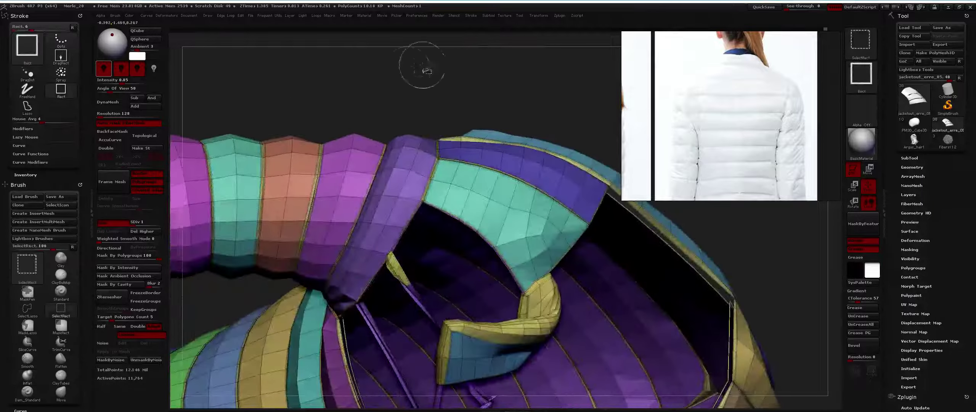
left_click_drag(414, 66, 425, 135, "ctrl+shift")
left_click_drag(380, 244, 383, 246, "alt")
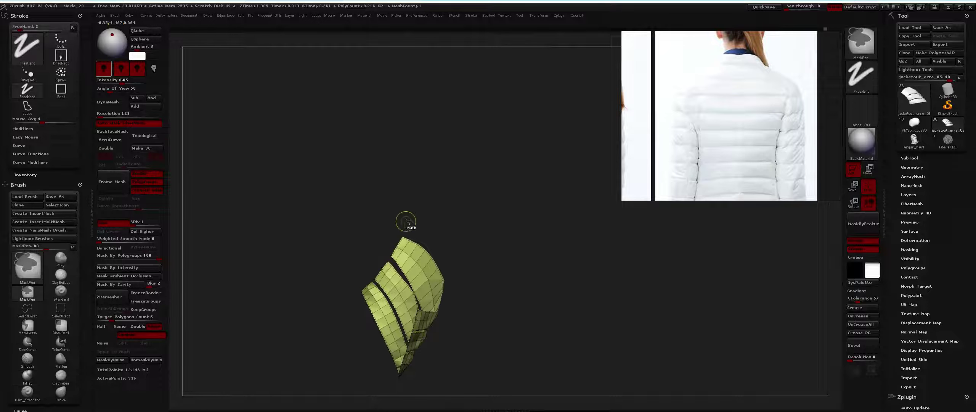
Step: Examine the seam piping between the uppermost chest panels on its own and redisplay the whole jacket
left_click(477, 236, "ctrl+shift")
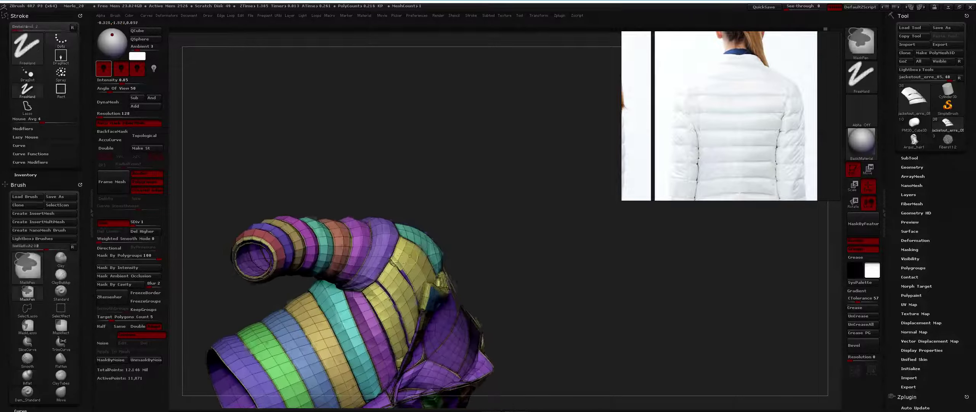
left_click_drag(450, 253, 412, 252, "alt")
key("shift")
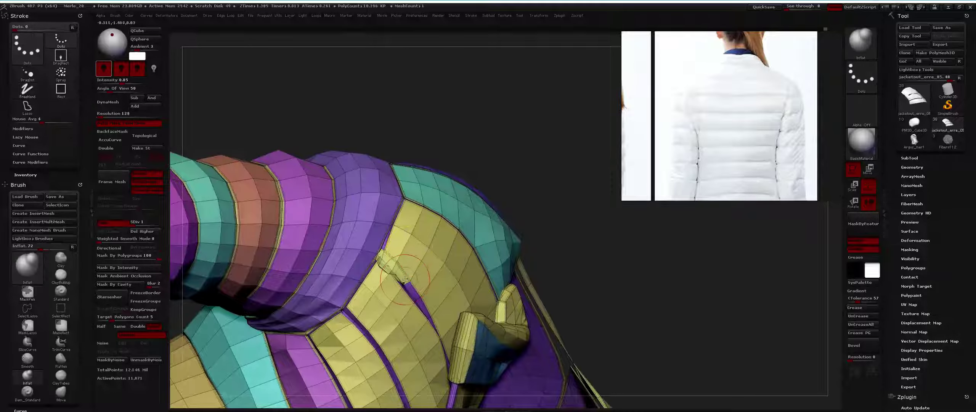
left_click(390, 265, "ctrl+shift")
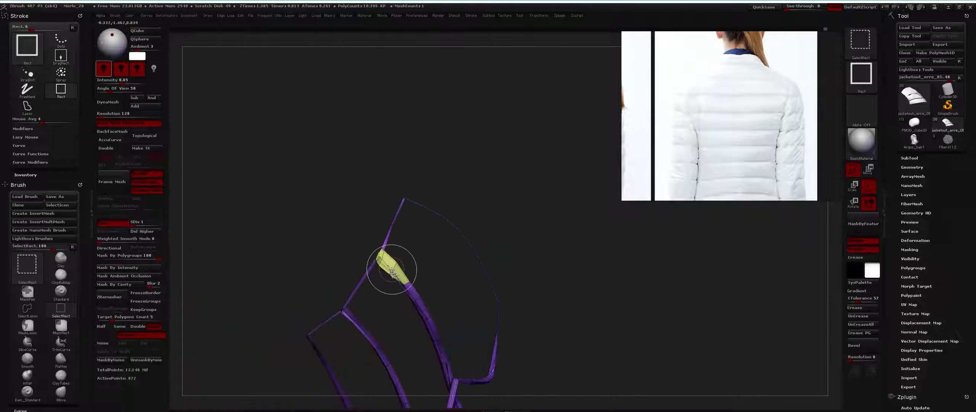
left_click(497, 162, "ctrl+shift")
left_click_drag(497, 161, 442, 244)
scroll(452, 246, "up", 3)
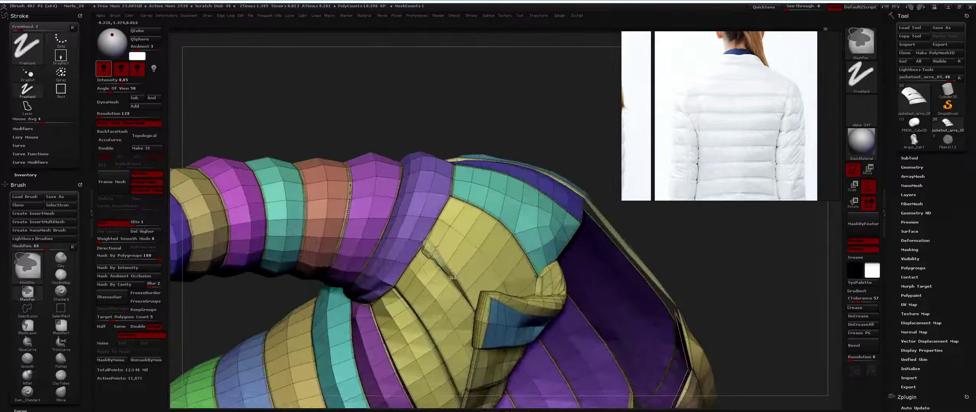
Step: Inflate the fabric at the upper chest seam with Inflat and raise the mesh to subdivision level 3
key("space")
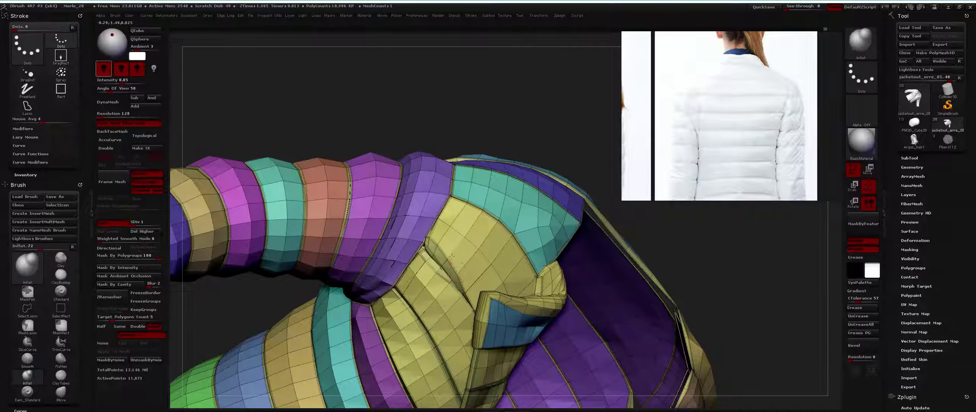
left_click_drag(448, 274, 456, 243)
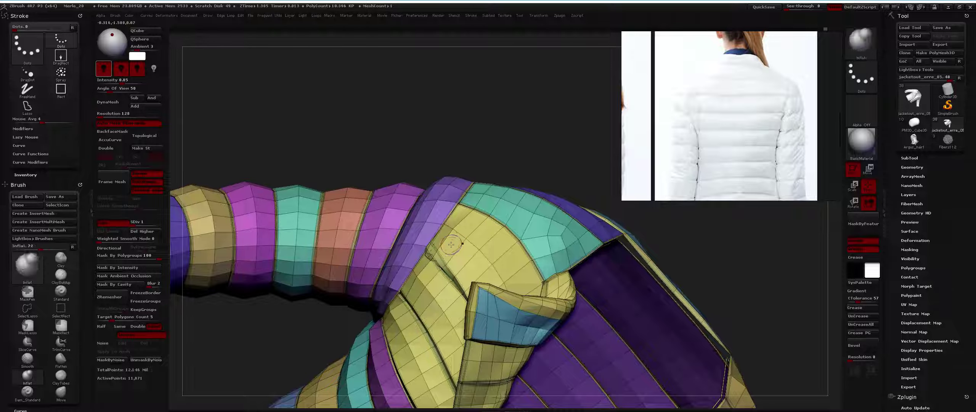
key("ctrl+d")
key("ctrl+d")
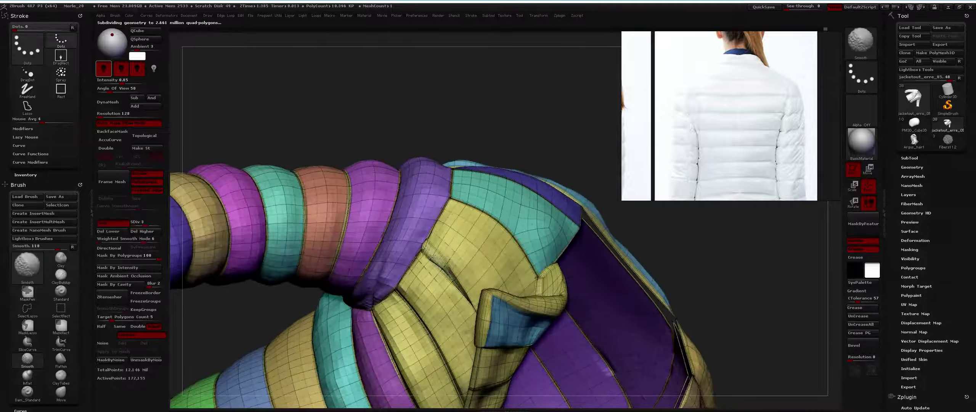
Step: Isolate the seam piping polygroup and inflate it with Inflat, stepping back and forward through the history to compare
left_click(434, 258, "ctrl+shift")
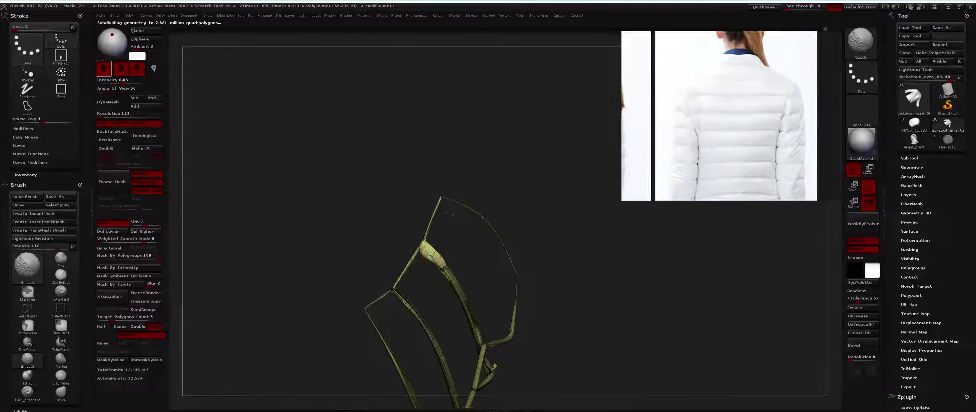
key("space")
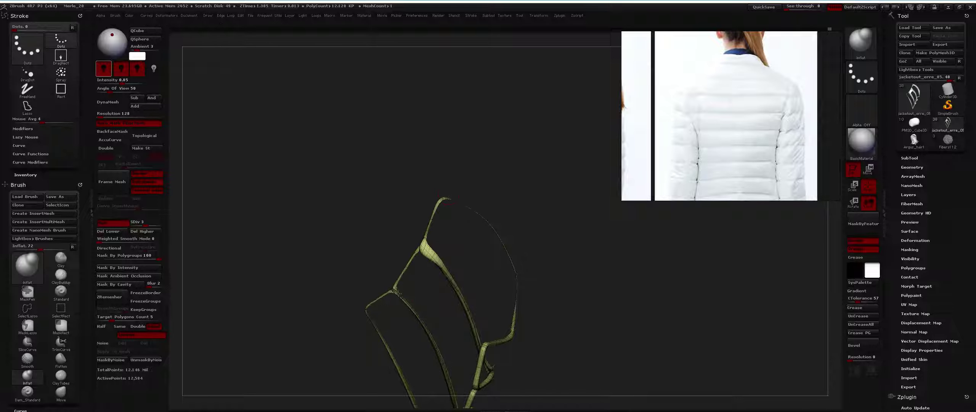
left_click_drag(433, 264, 430, 268)
key("ctrl+z")
key("ctrl+z")
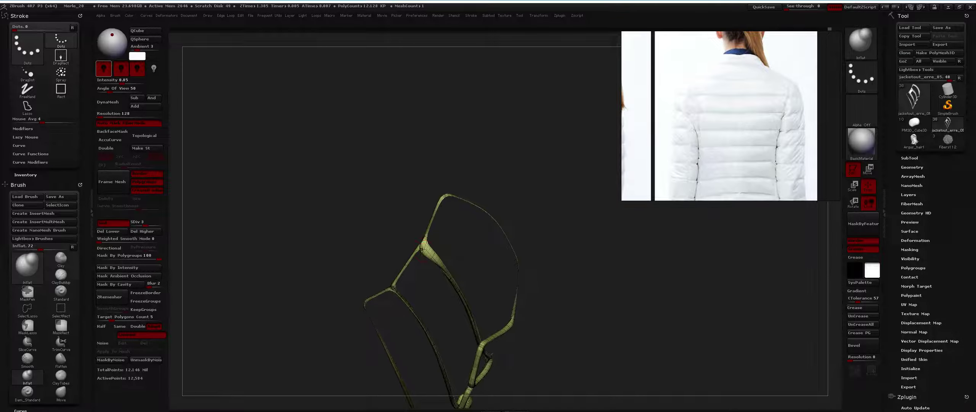
key("ctrl+shift+z")
key("ctrl+shift+z")
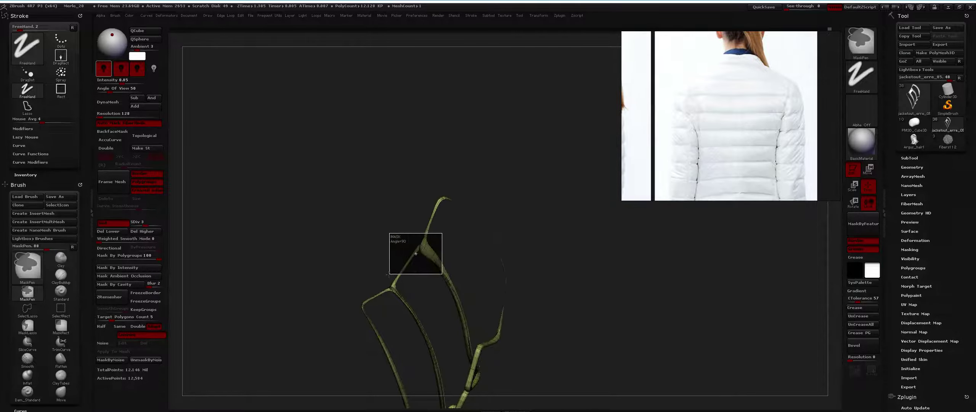
Step: Reshape the unmasked widened end of the seam piping with the Inflate and Polish deformations
key("d")
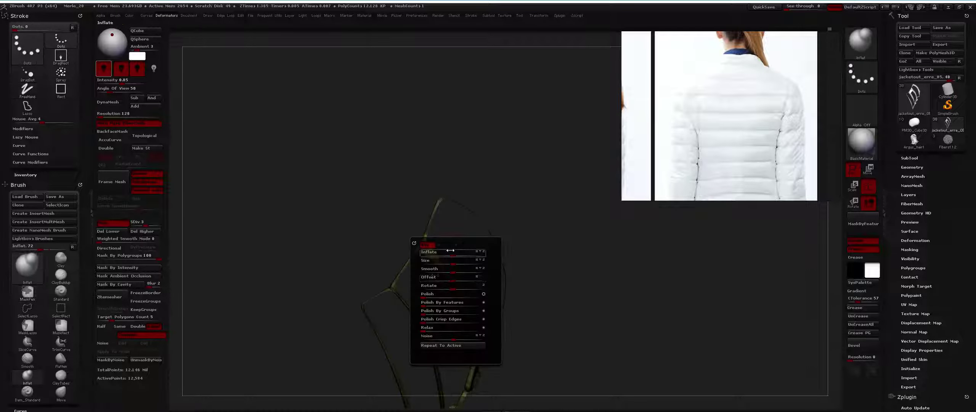
key("d")
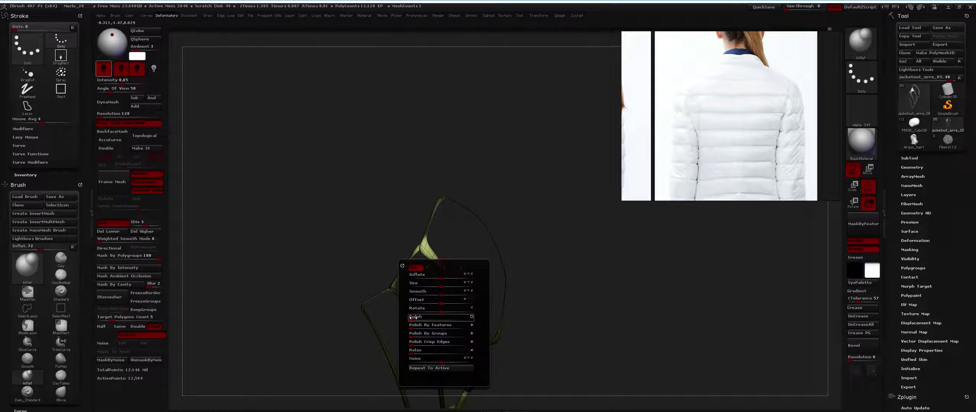
key("d")
key("d")
mouse_move(429, 323)
left_mouse_down()
mouse_move(460, 260)
mouse_move(419, 265)
left_mouse_up()
key("b")
key("Escape")
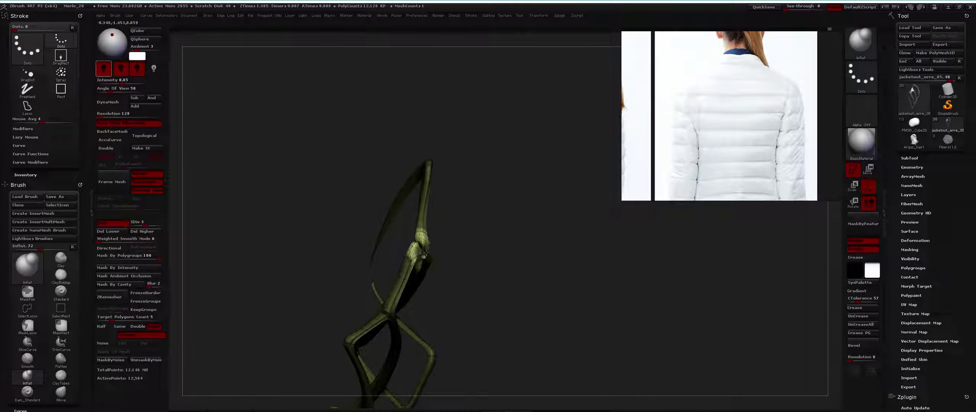
Step: Inflate and smooth the junction where the chest seam piping meets the armhole piping
left_click_drag(425, 252, 431, 255)
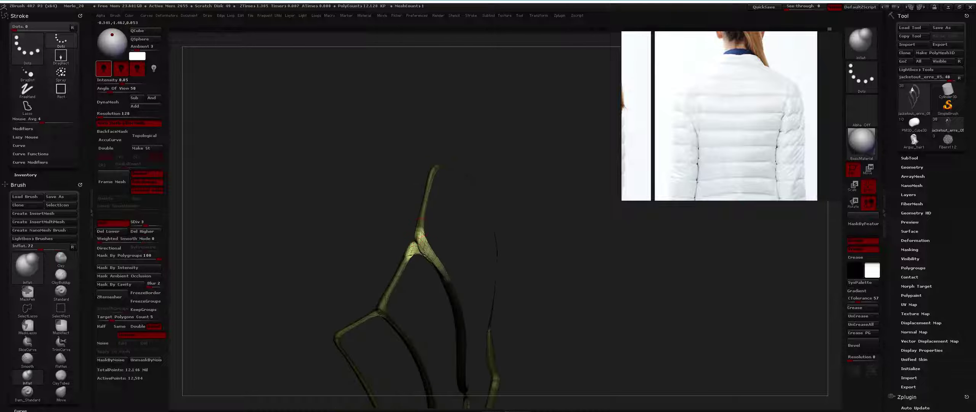
key("shift")
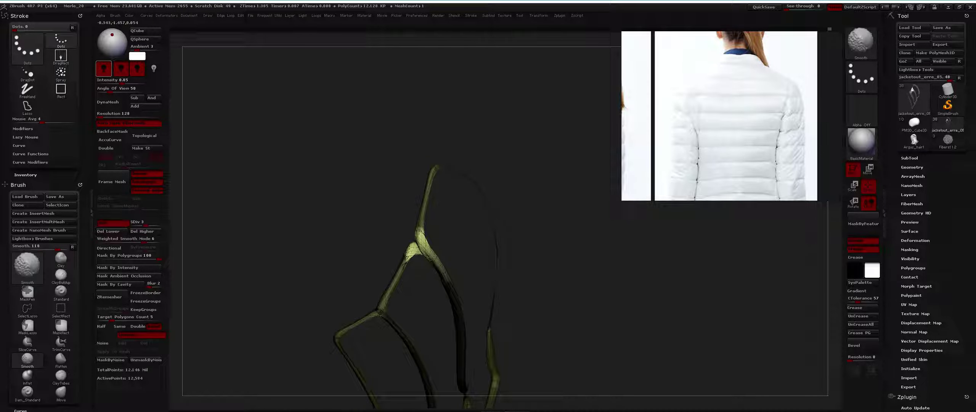
left_click_drag(432, 263, 431, 253)
Step: Pull the piping at the armhole junction into line using the Move and Move Topological brushes
key("b")
key("m")
key("v")
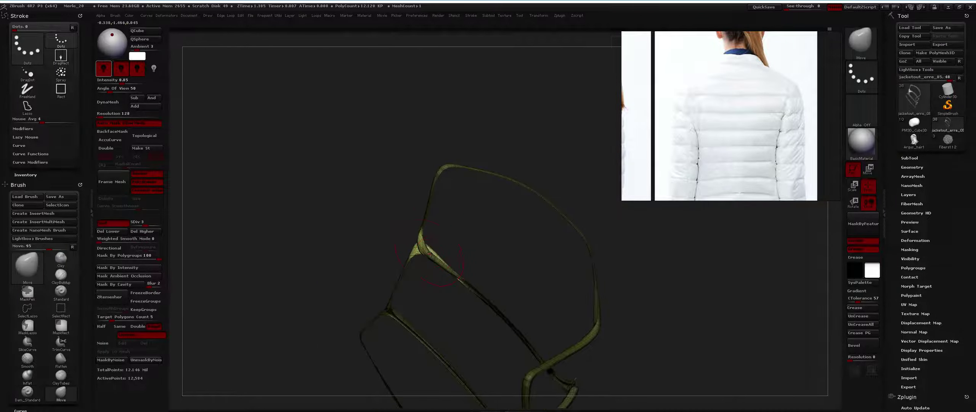
key("b")
key("m")
key("t")
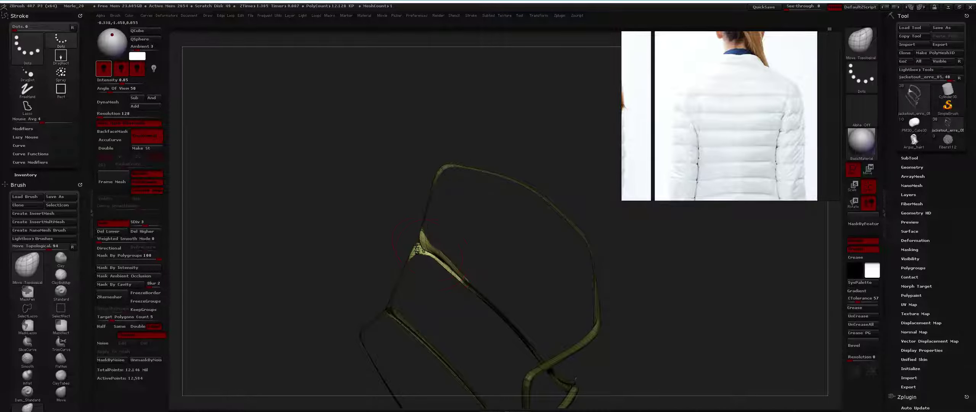
Step: Redisplay the whole jacket, adjust and smooth the upper chest seam, and hide the polygroup wireframe
left_click(460, 270, "ctrl+shift")
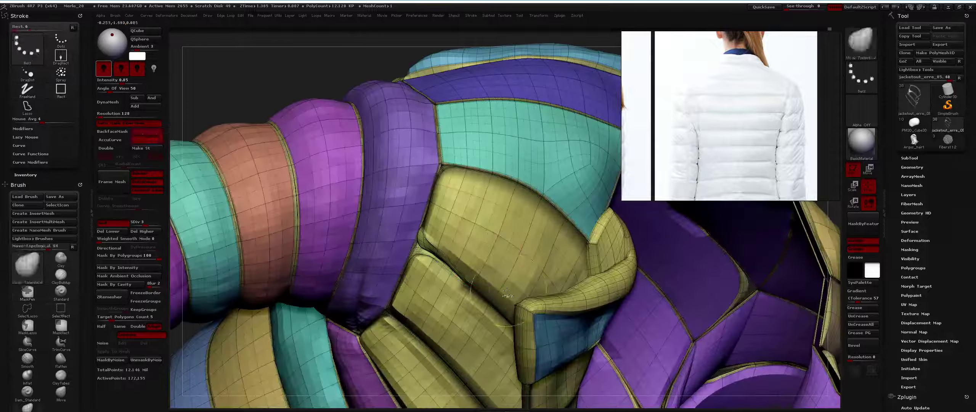
mouse_move(460, 270)
left_mouse_down()
mouse_move(488, 253)
mouse_move(481, 282)
mouse_move(514, 296)
mouse_move(404, 253)
mouse_move(377, 305)
mouse_move(450, 280)
mouse_move(450, 297)
left_mouse_up()
key("shift")
key("shift+f")
key("b")
key("Escape")
mouse_move(437, 305)
right_mouse_down("alt")
mouse_move(442, 213)
mouse_move(420, 187)
mouse_move(427, 211)
right_mouse_up("alt")
Step: Raise the mesh to subdivision level 4 and carve the upper chest seam with Dam_Standard
key("ctrl")
key("d")
key("b")
key("d")
key("s")
left_click_drag(442, 198, 396, 205)
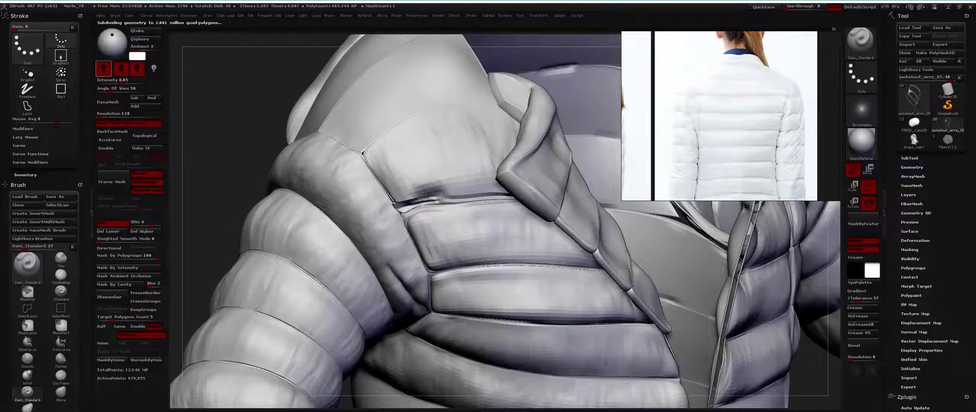
right_click_drag(426, 203, 433, 191, "shift")
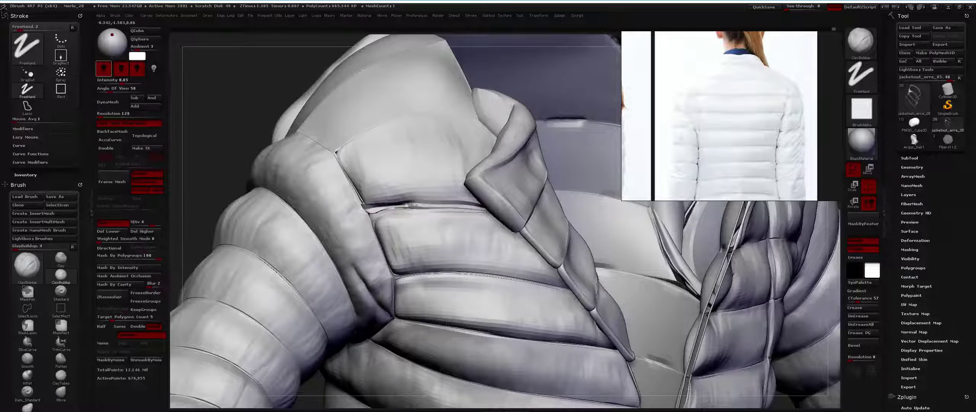
Step: Inflate the padding along the gap in the upper chest seam near the armhole with Inflat
mouse_move(413, 205)
right_mouse_down()
mouse_move(391, 193)
mouse_move(394, 163)
mouse_move(430, 234)
right_mouse_up()
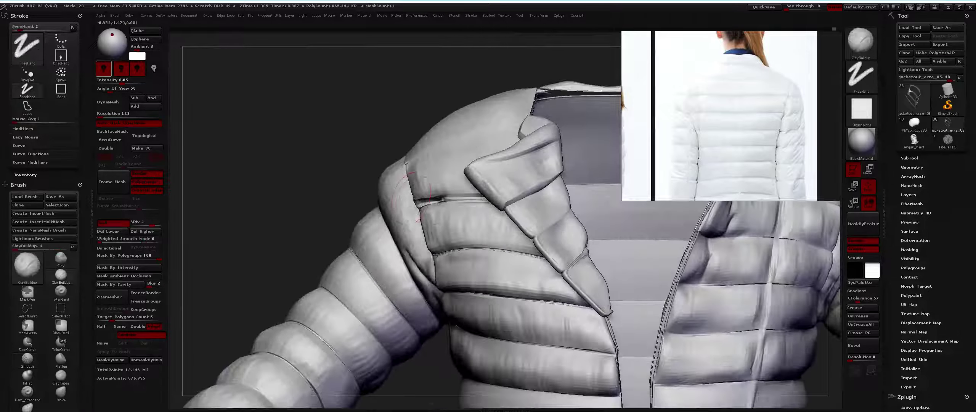
key("b")
key("i")
key("n")
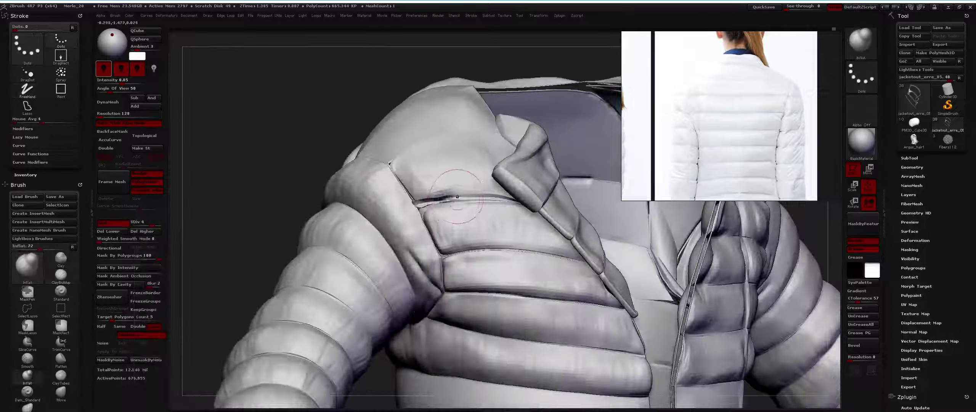
mouse_move(457, 197)
left_mouse_down()
mouse_move(426, 201)
mouse_move(432, 206)
left_mouse_up()
Step: Adjust the upper chest seam with Move while Mask By Polygroups is at 0, and return that value to 100
key("b")
key("m")
key("v")
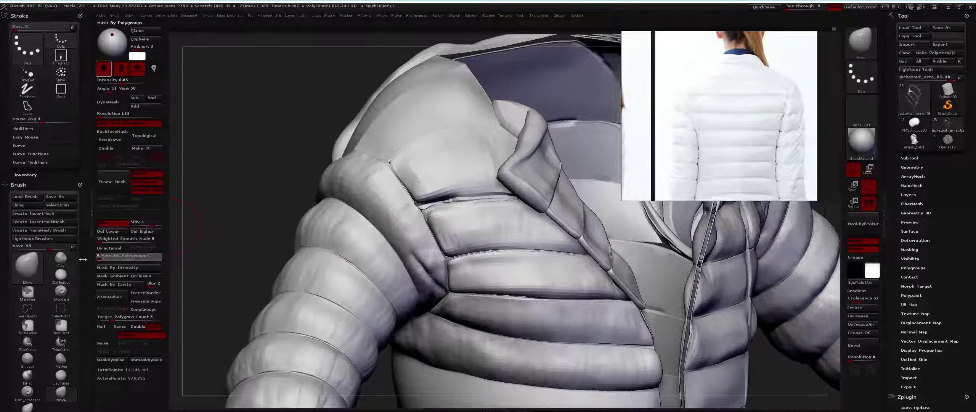
key("ctrl")
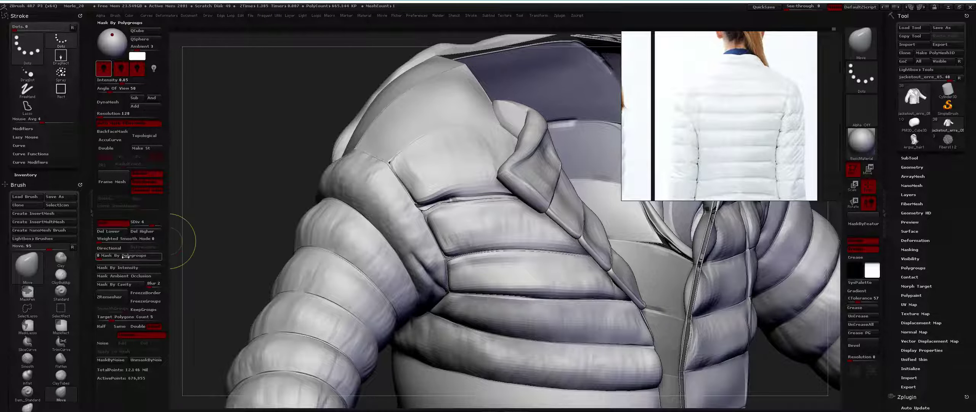
left_click_drag(149, 255, 179, 255)
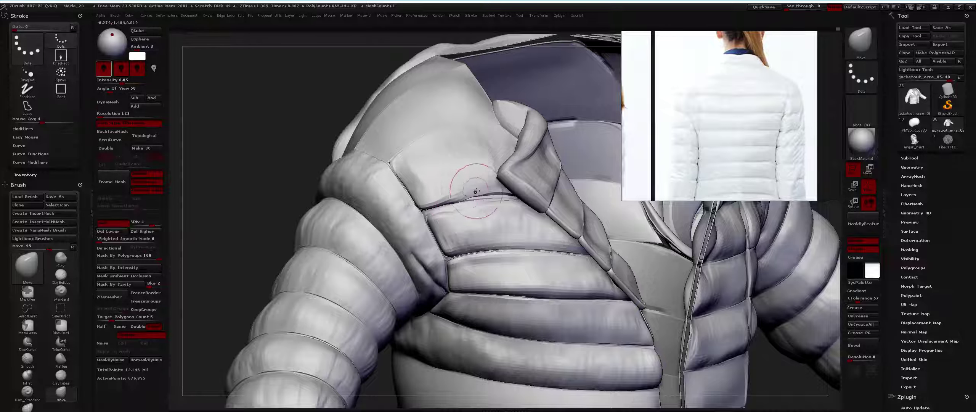
Step: Smooth the armhole end of the upper chest seam
key("shift")
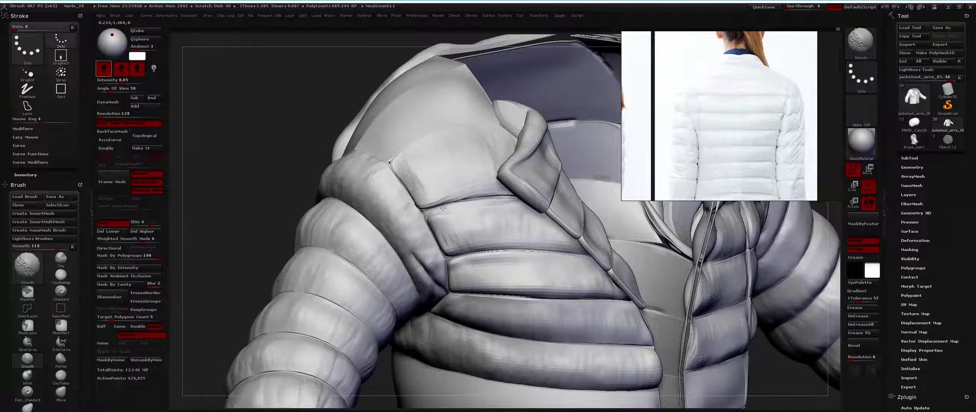
mouse_move(443, 207)
left_mouse_down()
mouse_move(434, 213)
mouse_move(429, 146)
mouse_move(475, 186)
mouse_move(440, 210)
left_mouse_up()
key("shift")
Step: Build up folds on the smooth shoulder panel above the sleeve with ClayBuildup
scroll(439, 209, "up", 5)
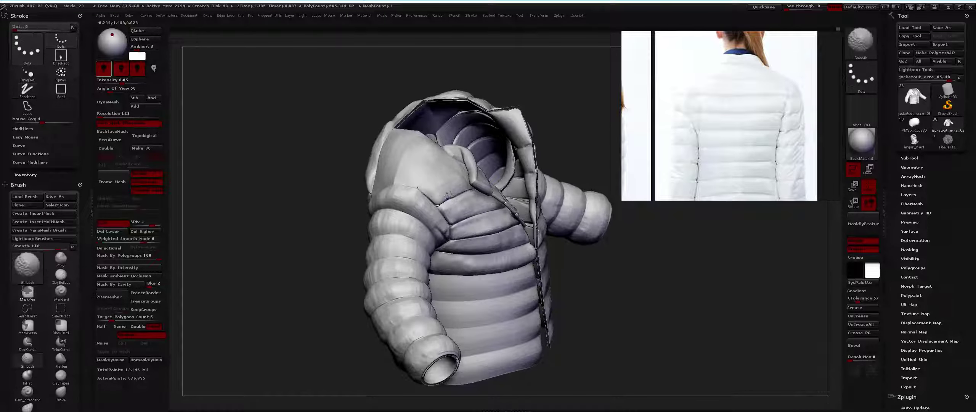
scroll(451, 195, "down", 5)
left_click_drag(451, 195, 446, 207)
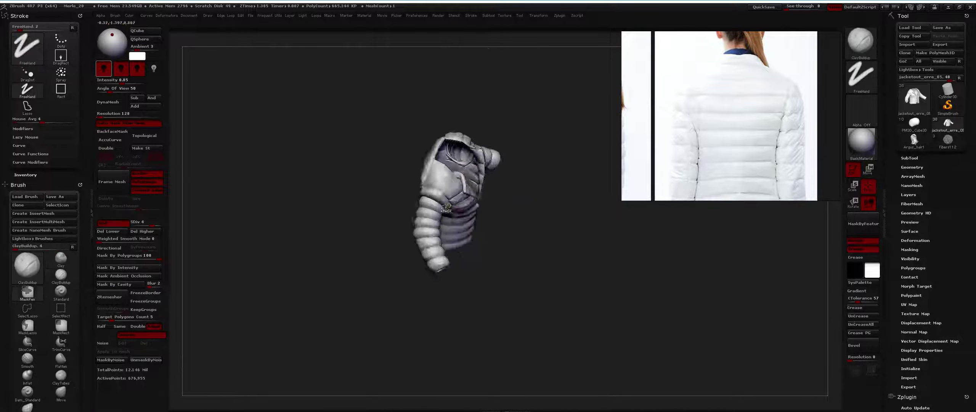
scroll(446, 207, "up", 5)
scroll(440, 168, "up", 4)
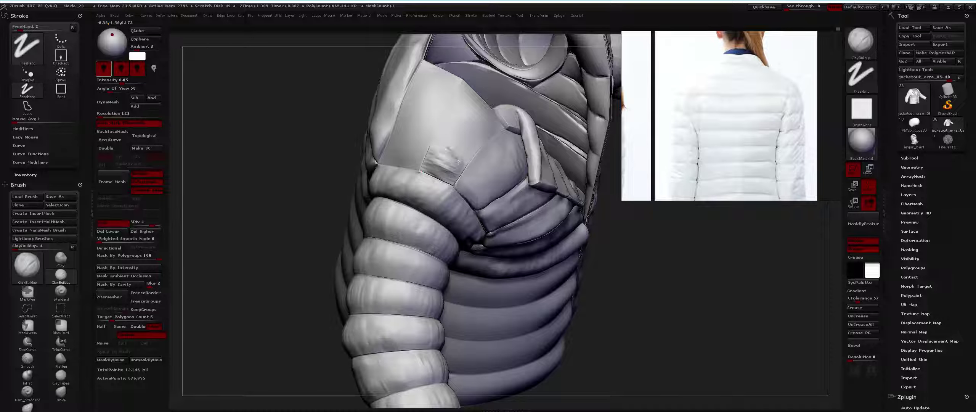
mouse_move(459, 141)
left_mouse_down()
mouse_move(449, 167)
mouse_move(449, 137)
mouse_move(477, 127)
mouse_move(461, 160)
left_mouse_up()
Step: Flatten the rough clay strokes on the shoulder panel with the Flatten brush
key("b")
key("f")
key("Escape")
key("b")
key("f")
key("l")
key("b")
key("Escape")
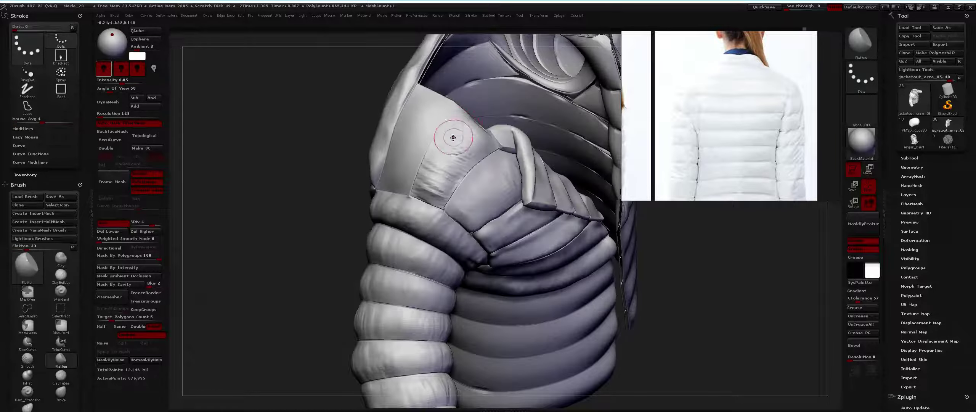
mouse_move(473, 151)
left_mouse_down()
mouse_move(442, 167)
mouse_move(448, 182)
mouse_move(490, 147)
mouse_move(492, 190)
mouse_move(523, 251)
left_mouse_up()
Step: Refine the shoulder fabric beside the folded lapel using ClayBuildup, Inflat and Smooth
key("b")
key("c")
key("b")
key("b")
key("i")
key("f")
key("space")
key("shift")
Step: Carve the crease where the shoulder seam meets the folded lapel with Dam_Standard
key("b")
key("d")
key("s")
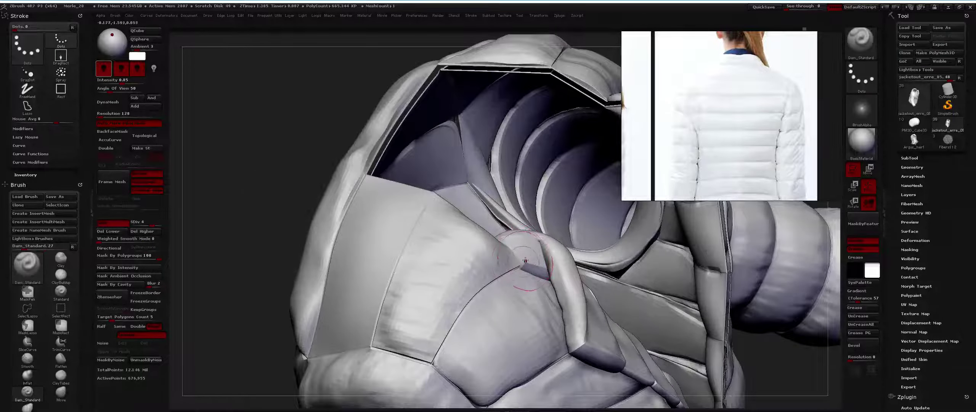
key("space")
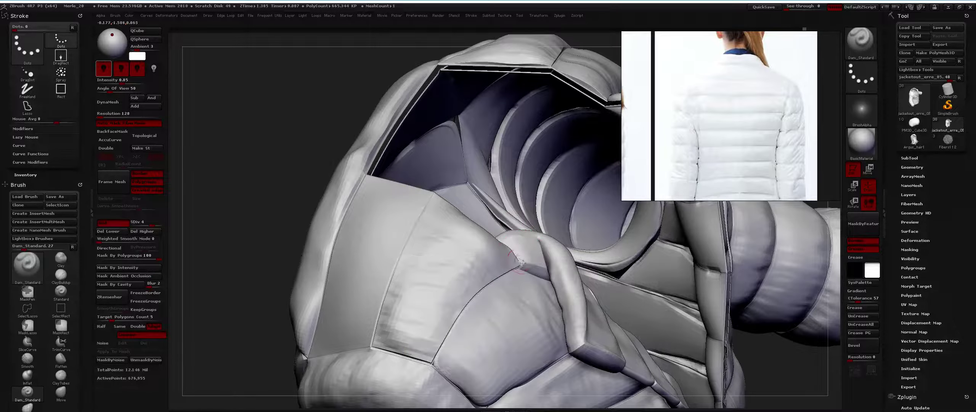
left_click_drag(520, 267, 528, 261)
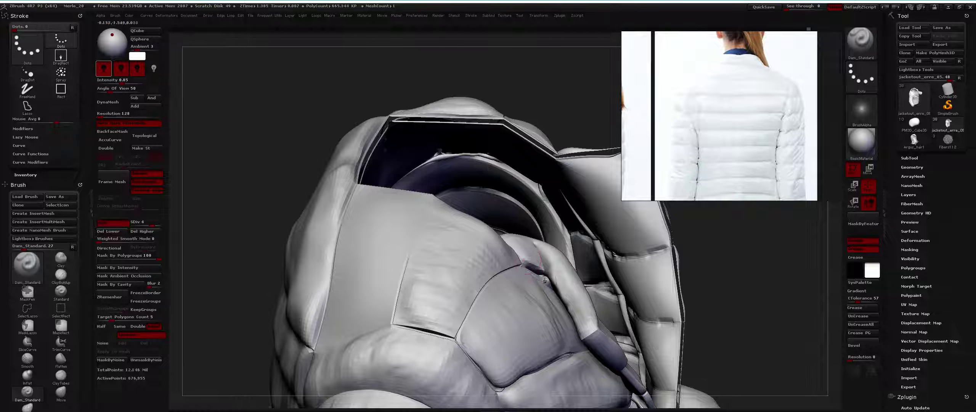
mouse_move(528, 260)
left_mouse_down()
mouse_move(548, 267)
mouse_move(520, 245)
mouse_move(506, 198)
mouse_move(558, 251)
mouse_move(551, 259)
left_mouse_up()
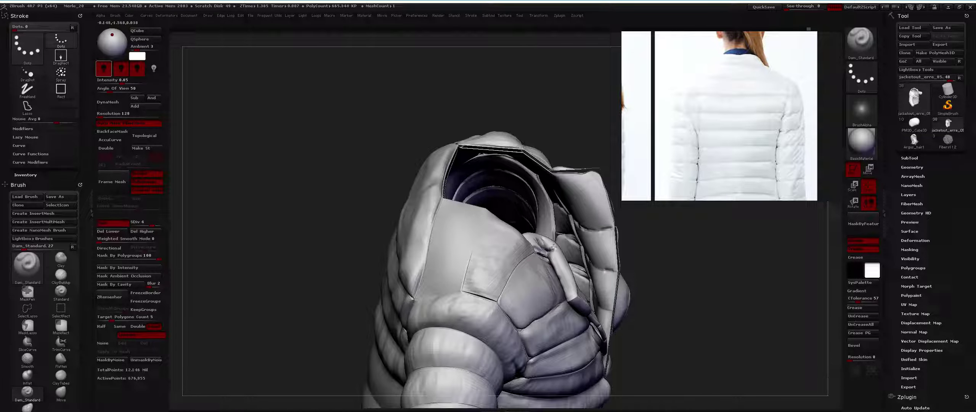
Step: Deepen the seams around the shoulder panel with Dam_Standard and soften the folds at the armhole with the Flatten brush
left_click_drag(556, 257, 521, 212)
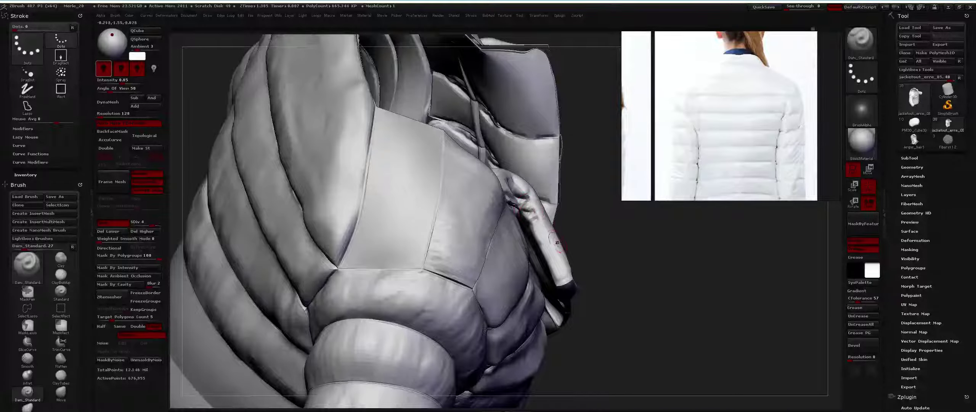
left_click_drag(557, 242, 436, 265)
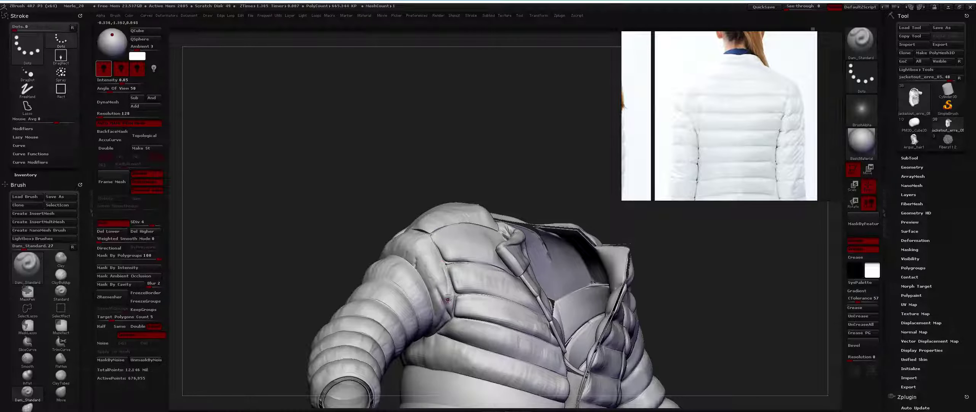
key("b")
key("f")
key("l")
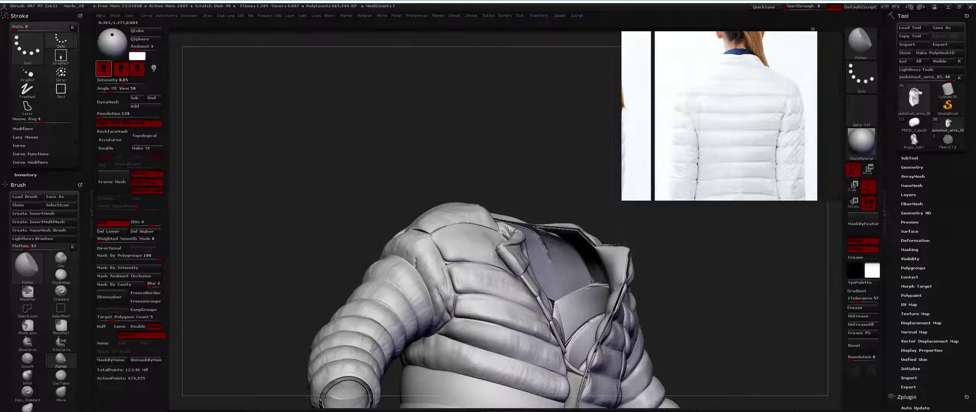
mouse_move(436, 295)
left_mouse_down()
mouse_move(430, 264)
mouse_move(389, 326)
mouse_move(349, 257)
mouse_move(394, 310)
mouse_move(392, 324)
left_mouse_up()
Step: Carve small wrinkle creases into the padded rings of the sleeve below the folded lapel with Dam_Standard
key("b")
key("d")
key("s")
key("ctrl")
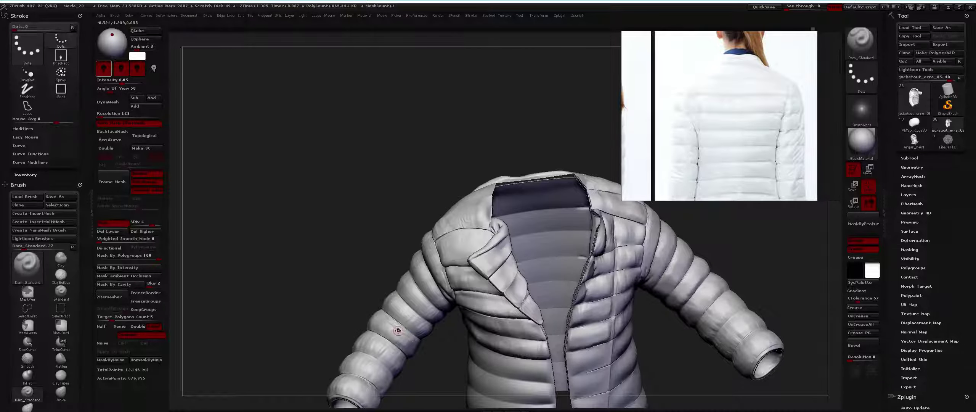
left_click_drag(374, 318, 407, 330)
key("ctrl")
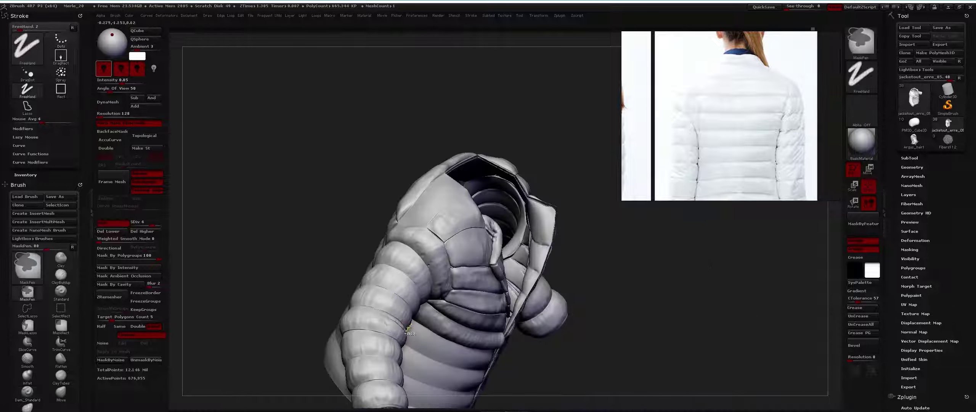
key("ctrl")
mouse_move(421, 279)
left_mouse_down()
mouse_move(361, 307)
mouse_move(353, 331)
left_mouse_up()
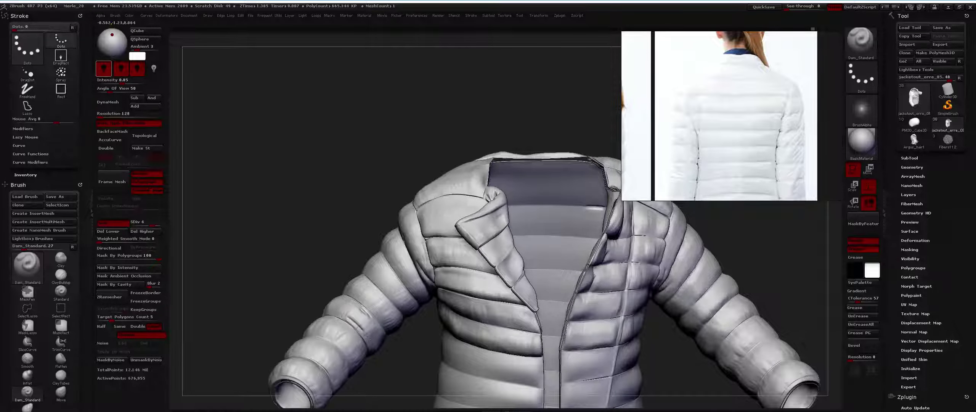
key("f")
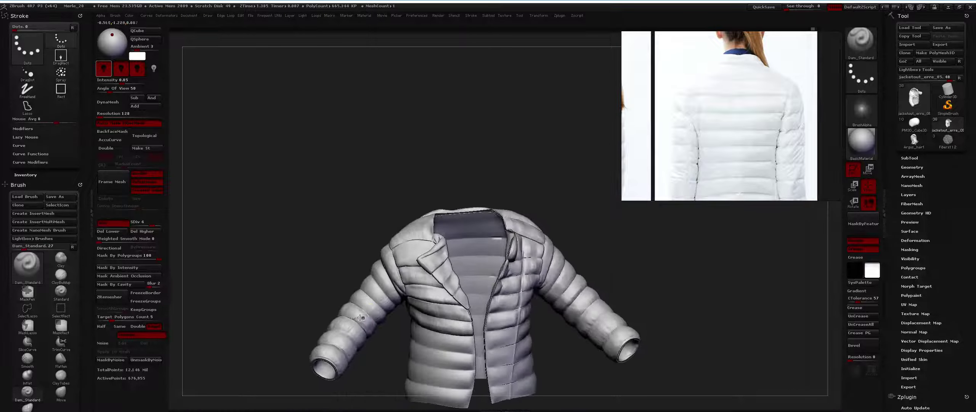
Step: Build up rough crosswise folds on the smooth shoulder strip beside the back yoke with ClayBuildup
mouse_move(363, 333)
left_mouse_down()
mouse_move(380, 329)
mouse_move(351, 311)
mouse_move(378, 290)
mouse_move(401, 231)
mouse_move(365, 222)
left_mouse_up()
key("ctrl")
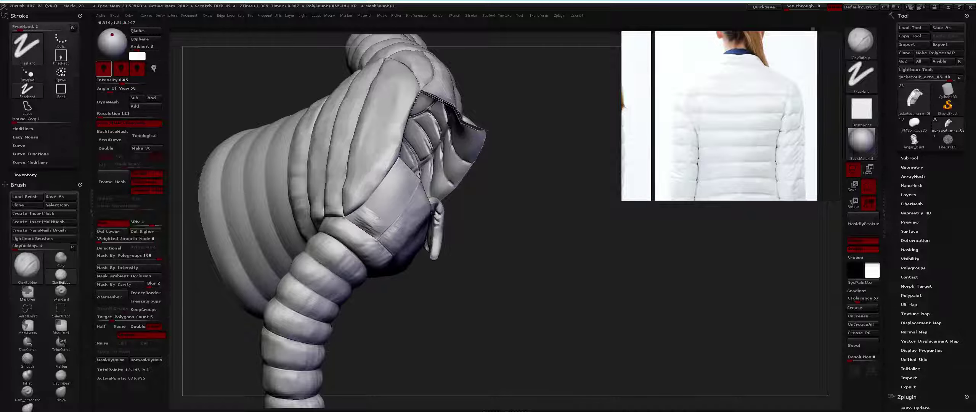
left_click_drag(402, 165, 401, 172)
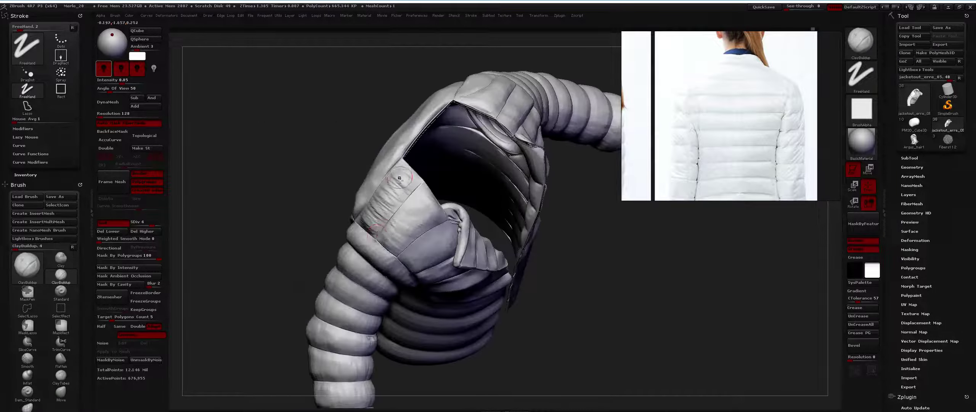
Step: Puff up the shoulder panel along its seams with Inflat and soften the edges with Smooth
key("b")
key("i")
key("n")
left_click_drag(381, 232, 376, 222)
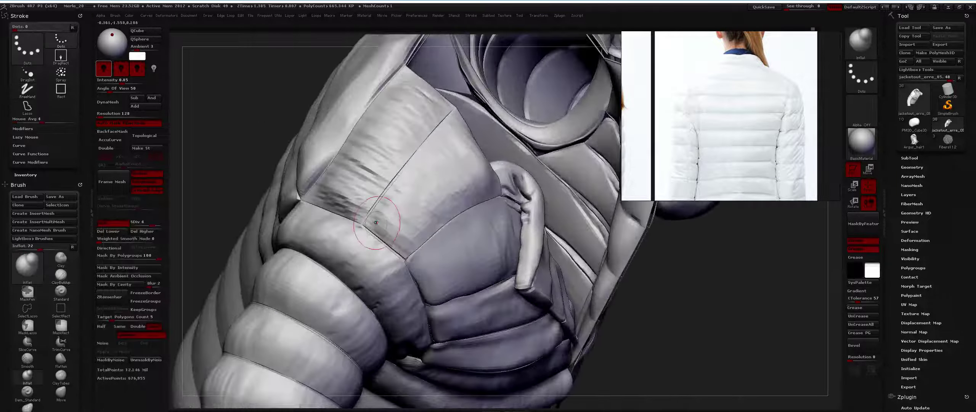
left_click_drag(401, 247, 416, 241, "shift")
left_click_drag(403, 207, 408, 250)
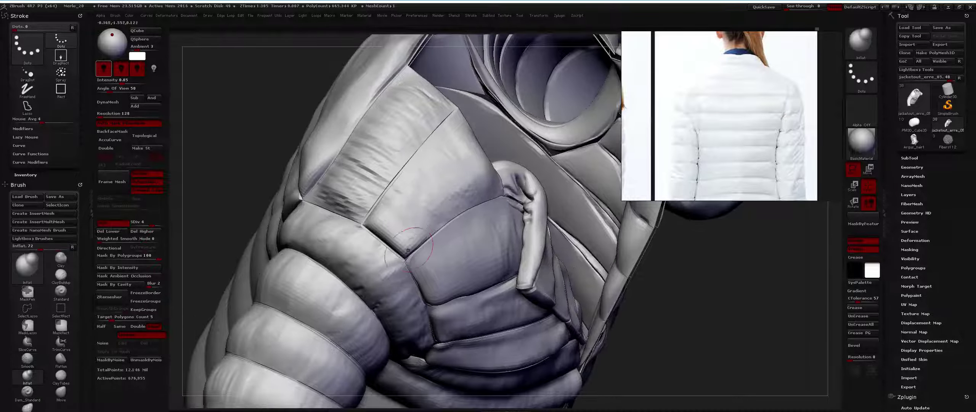
left_click_drag(466, 209, 491, 198)
key("shift")
key("shift")
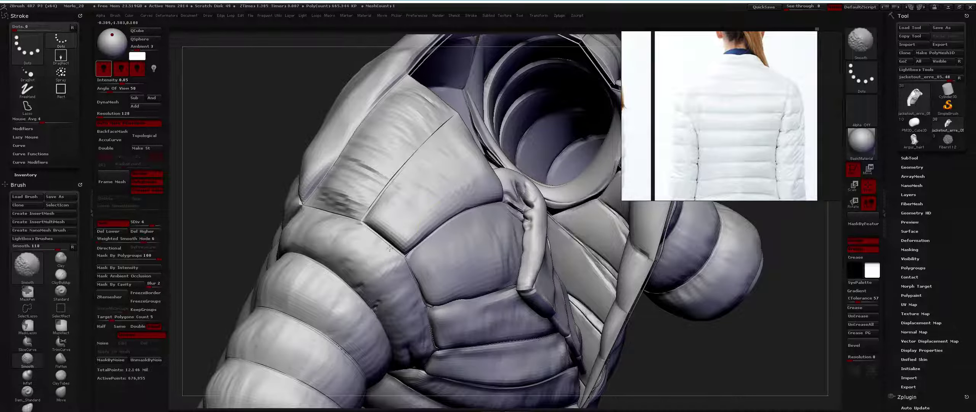
mouse_move(389, 248)
left_mouse_down()
mouse_move(381, 267)
mouse_move(436, 202)
mouse_move(425, 227)
left_mouse_up()
Step: Add more volume to the shoulder panel with ClayBuildup and level the rough strokes with the Flatten brush
key("b")
key("c")
key("b")
left_click_drag(442, 192, 468, 176)
key("b")
key("f")
key("l")
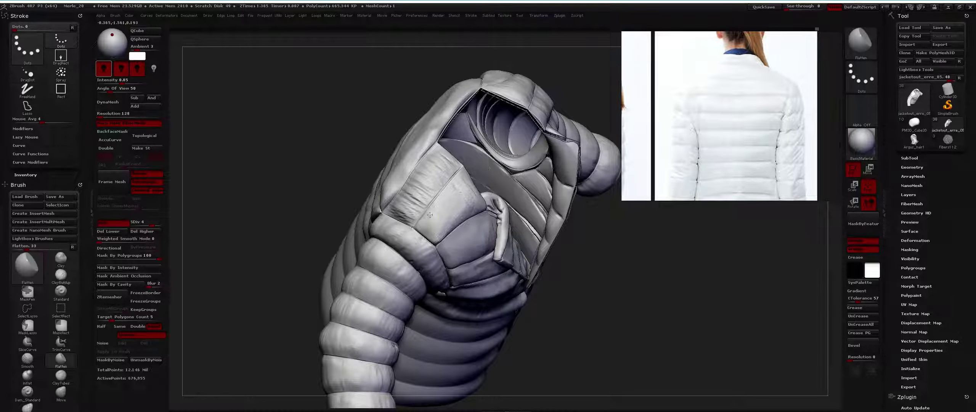
left_click_drag(430, 215, 443, 245)
key("space")
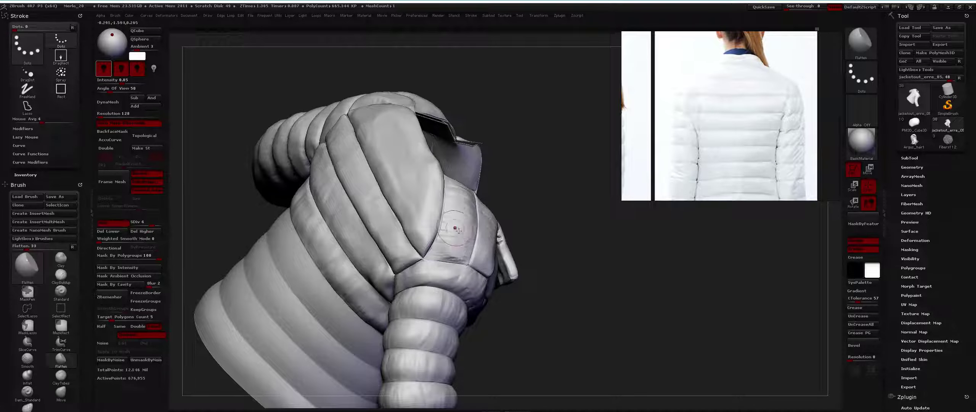
Step: Swell the narrow shoulder strip where it meets the back yoke using ClayBuildup and Inflat, smoothing the seam edge
key("b")
key("c")
key("b")
key("b")
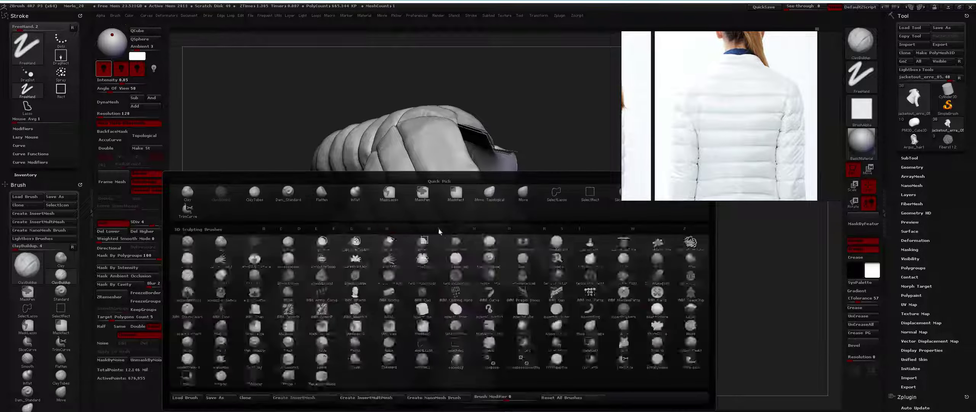
key("i")
key("n")
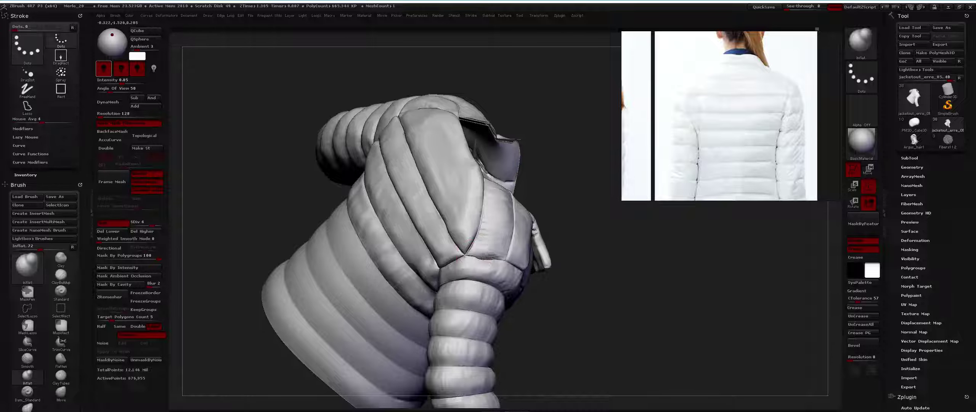
key("shift")
mouse_move(479, 236)
left_mouse_down()
mouse_move(465, 201)
mouse_move(496, 233)
mouse_move(498, 186)
mouse_move(466, 223)
mouse_move(485, 251)
mouse_move(485, 235)
left_mouse_up()
key("shift")
Step: Layer further folds onto the narrow shoulder strip with ClayBuildup, and round them off with Inflat and Smooth
key("b")
key("c")
key("b")
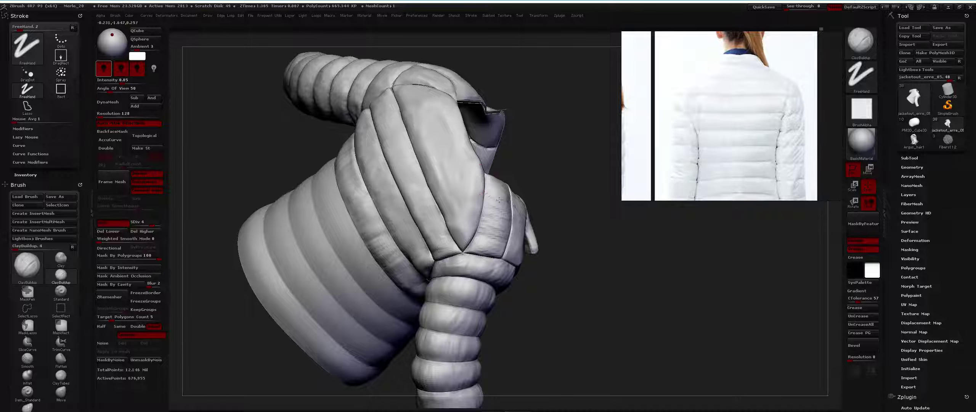
mouse_move(499, 199)
left_mouse_down()
mouse_move(468, 181)
mouse_move(484, 214)
mouse_move(473, 244)
mouse_move(495, 203)
left_mouse_up()
key("b")
key("i")
key("n")
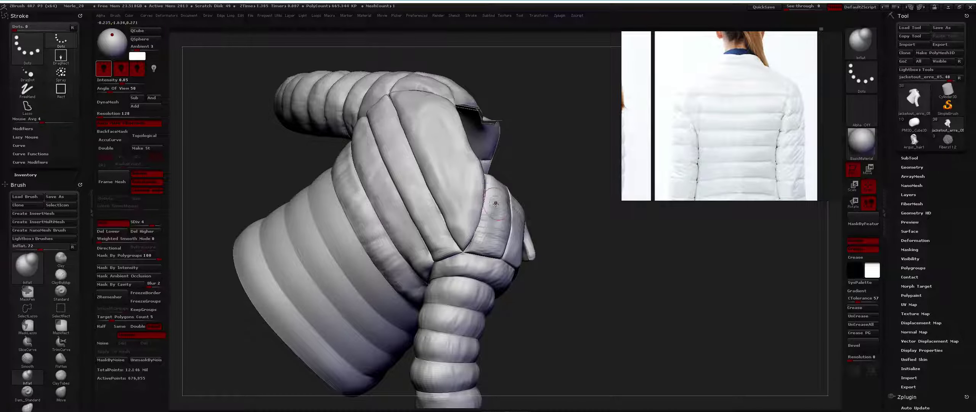
key("shift")
left_click_drag(474, 239, 494, 231)
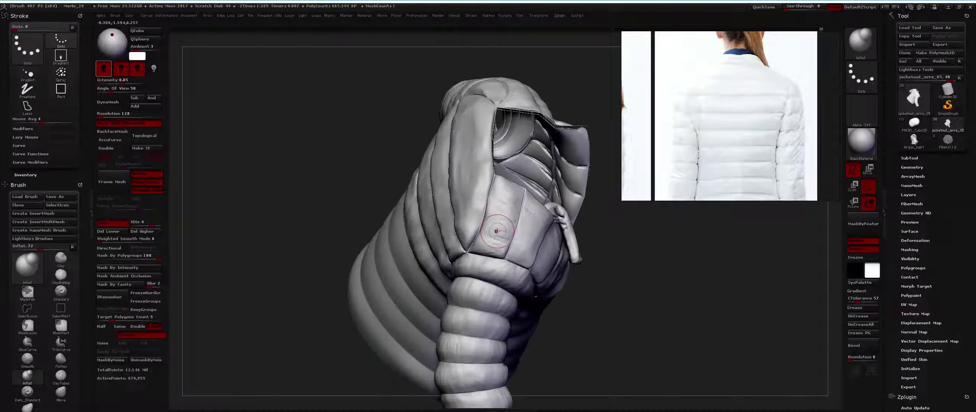
Step: Flatten the uneven surface of the shoulder strip and rebuild its padding down to the sleeve seam with ClayBuildup
key("b")
key("f")
key("l")
key("space")
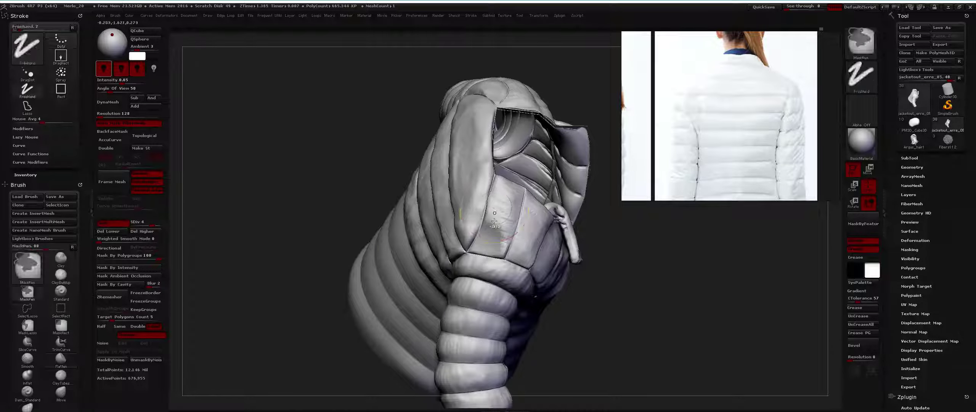
key("b")
key("c")
key("b")
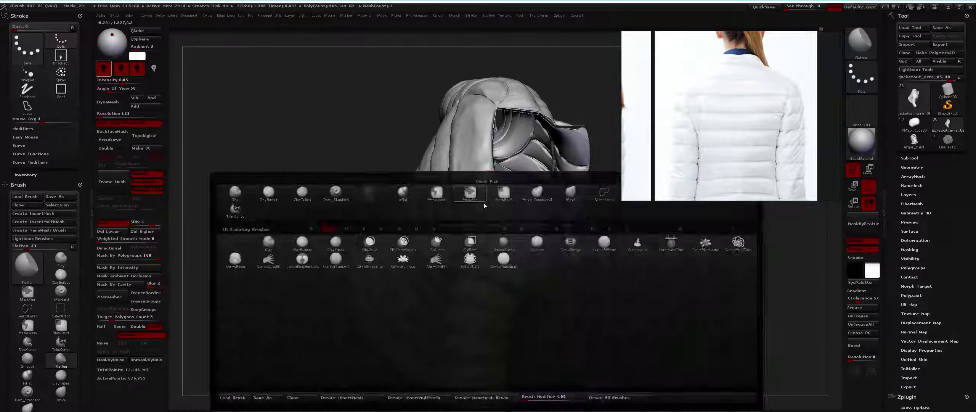
key("space")
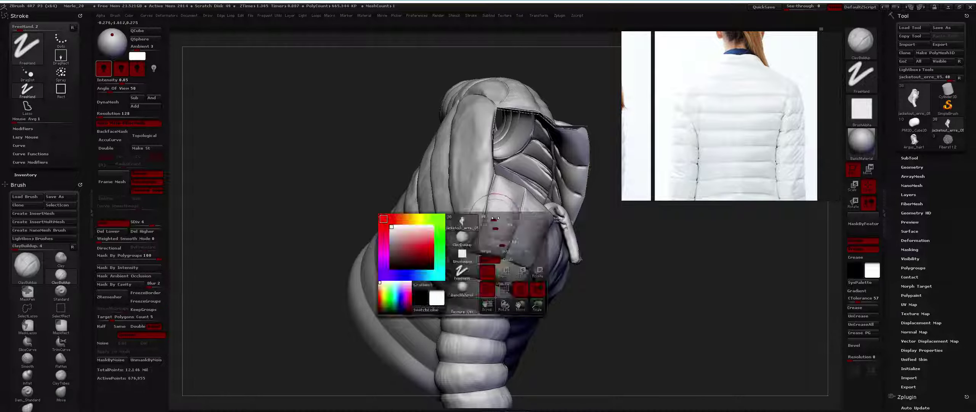
mouse_move(482, 237)
left_mouse_down()
mouse_move(498, 211)
mouse_move(488, 199)
mouse_move(507, 225)
mouse_move(507, 267)
left_mouse_up()
key("space")
Step: Carve sharp creases along the seams from the shoulder strip toward the upper chest with Dam_Standard
key("b")
key("d")
key("s")
mouse_move(512, 235)
left_mouse_down()
mouse_move(517, 199)
mouse_move(542, 221)
mouse_move(405, 226)
mouse_move(427, 236)
mouse_move(416, 242)
left_mouse_up()
key("space")
Step: Plane down the padding on the upper chest panel and the quilted rows beneath the folded lapel with the Flatten brush
key("b")
key("f")
key("l")
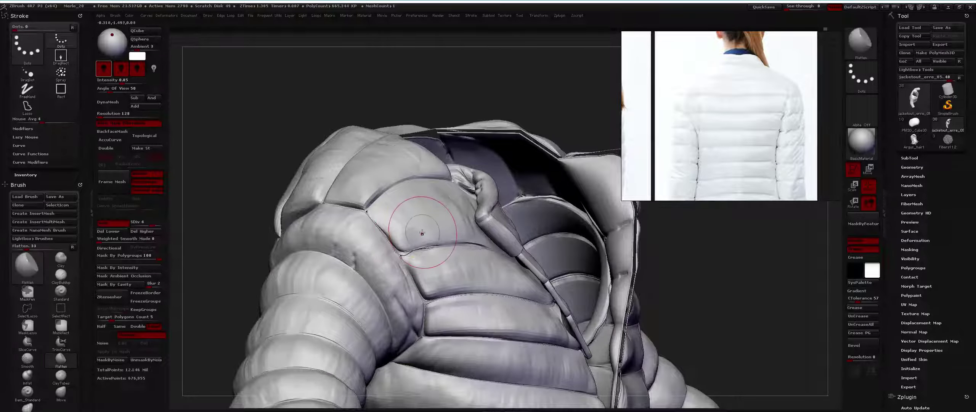
key("f")
left_click_drag(394, 218, 505, 238, "alt")
key("f")
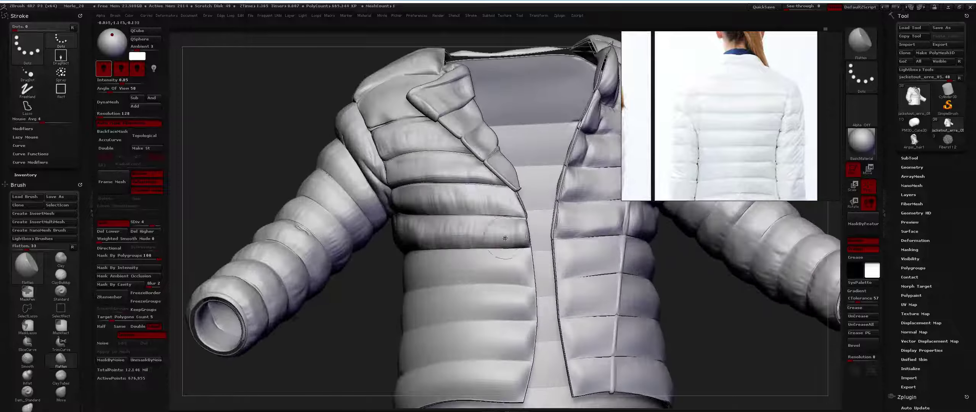
key("f")
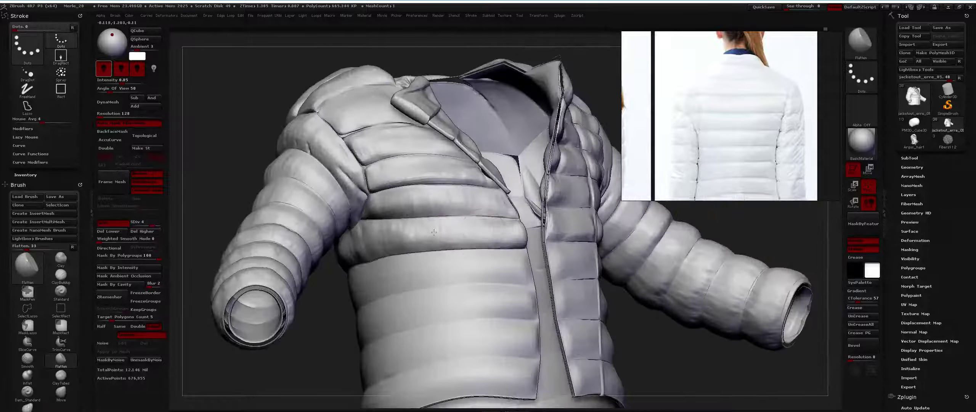
mouse_move(452, 220)
left_mouse_down()
mouse_move(420, 212)
mouse_move(464, 202)
mouse_move(442, 214)
mouse_move(464, 237)
mouse_move(448, 253)
left_mouse_up()
key("f")
Step: Build up and puff the quilted padding beside the front opening opposite the folded lapel using ClayBuildup and Inflat
key("b")
key("c")
key("b")
key("b")
key("i")
key("n")
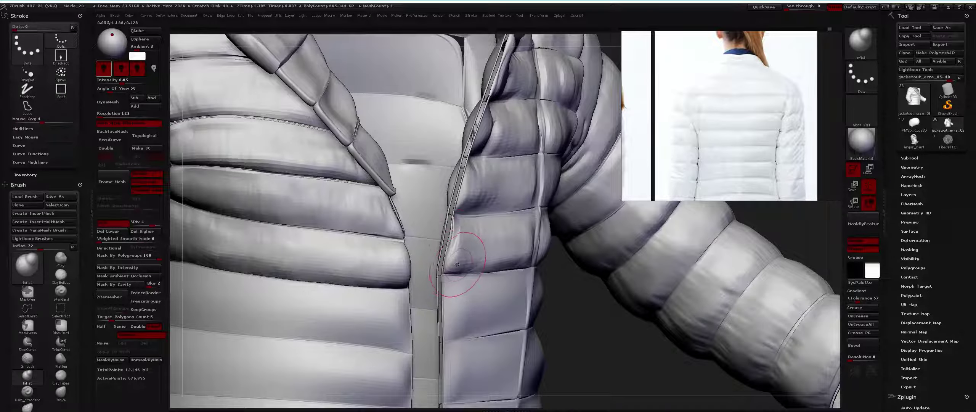
Step: Carve fine creases into the quilted rows along the front opening edge opposite the folded lapel with Dam_Standard
key("f")
key("b")
key("d")
key("s")
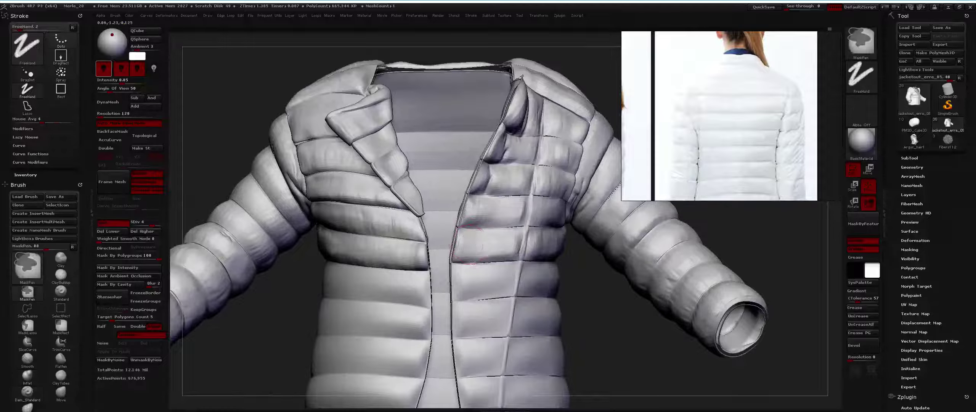
left_click_drag(472, 267, 463, 238, "alt")
key("space")
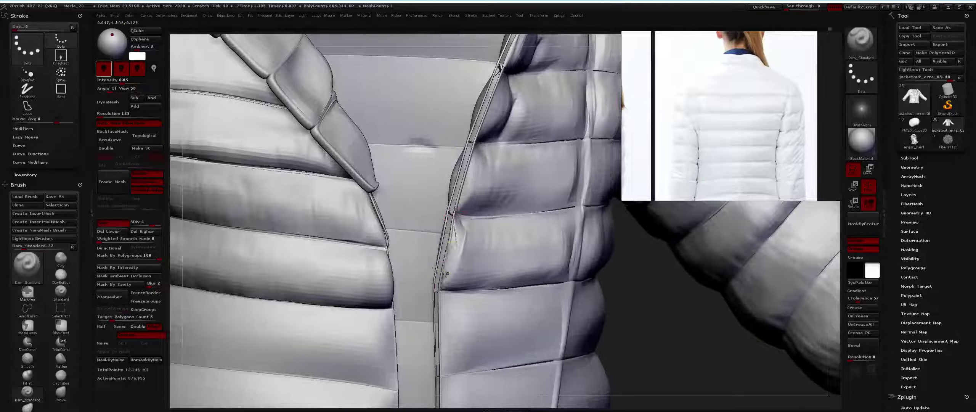
key("f")
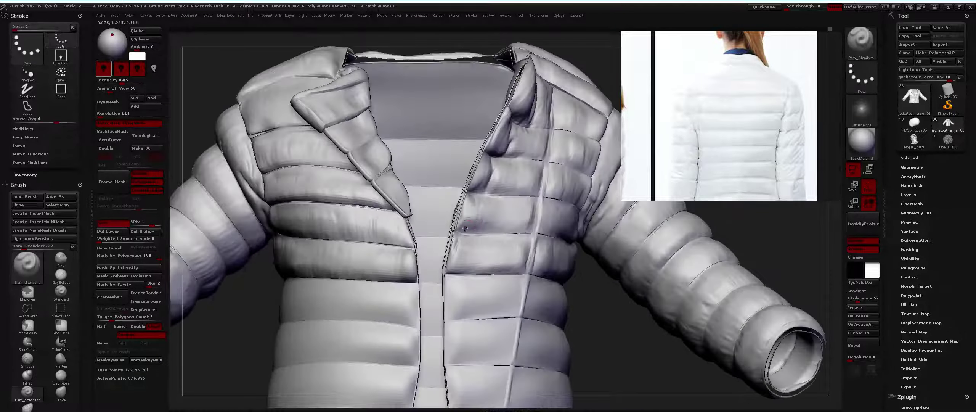
Step: Cut wrinkle creases outward from the vertical stitch line on the chest rows opposite the folded lapel with Dam_Standard
left_click_drag(473, 188, 459, 227, "alt")
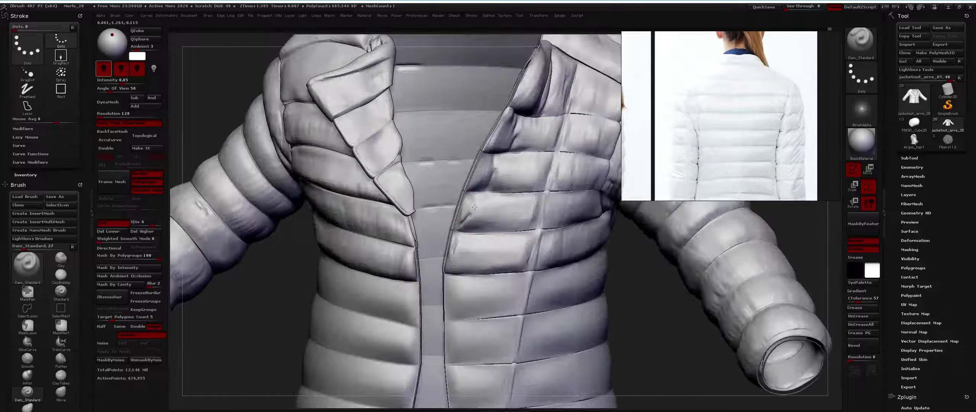
key("f")
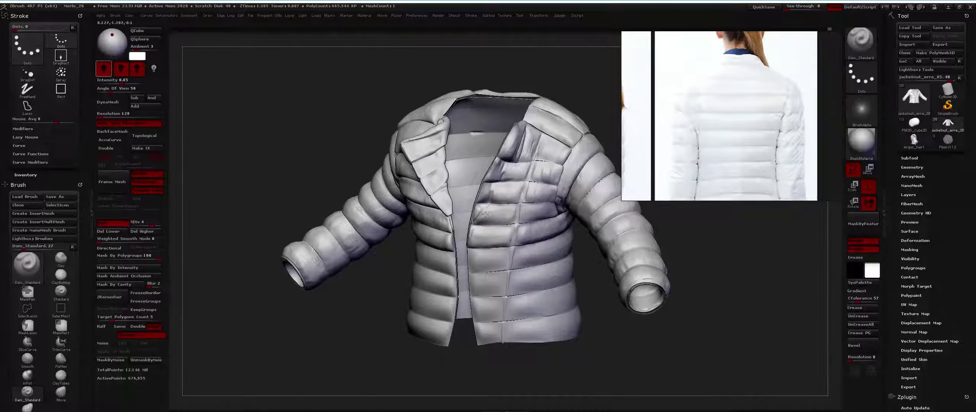
left_click_drag(492, 212, 512, 221, "alt")
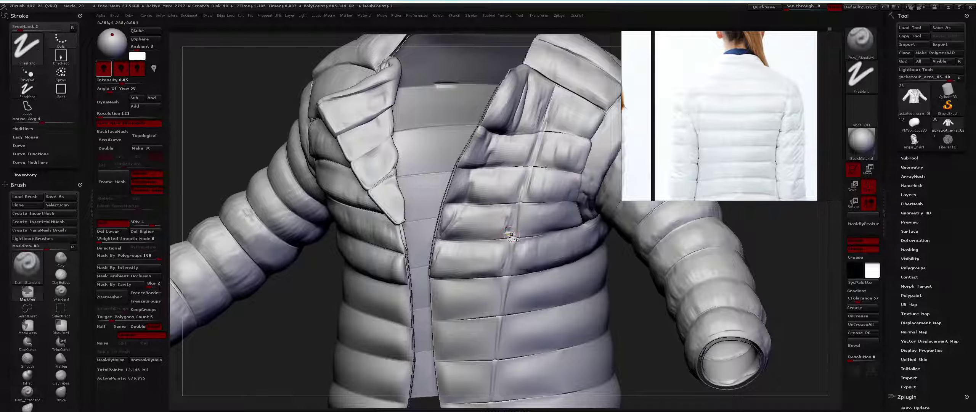
mouse_move(514, 224)
left_mouse_down()
mouse_move(517, 235)
mouse_move(529, 231)
mouse_move(519, 231)
left_mouse_up()
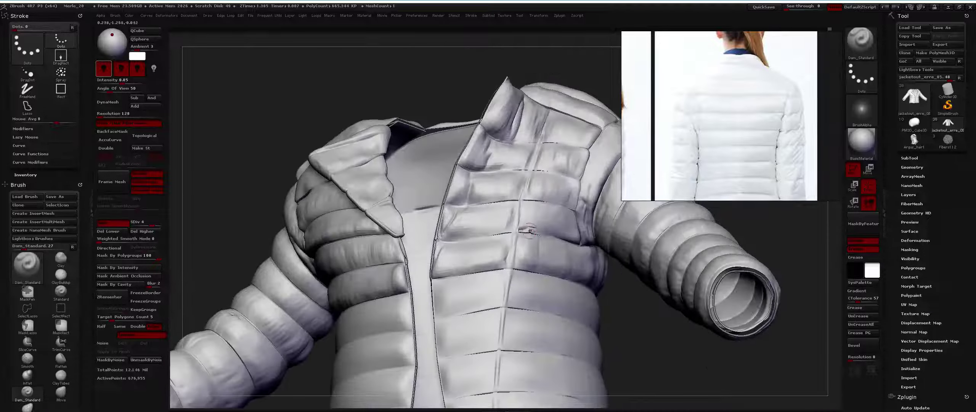
key("f")
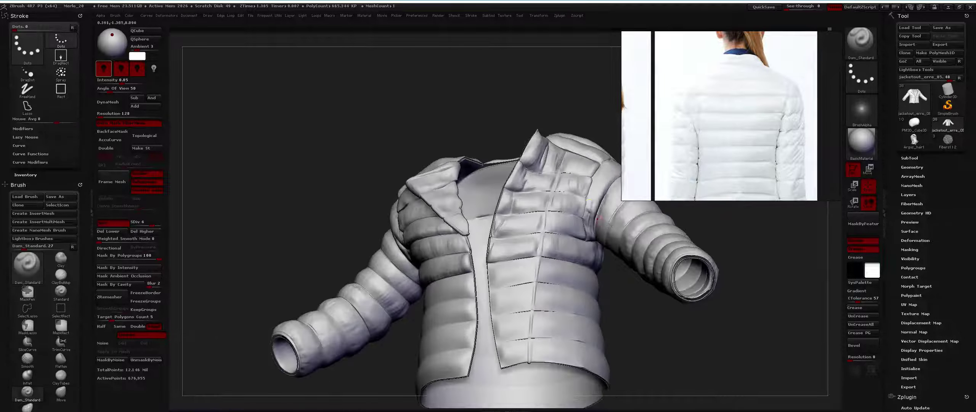
Step: Set Mask By Polygroups to 0 and build up the quilted row below the chest opposite the folded lapel with ClayBuildup
key("b")
key("c")
key("b")
mouse_move(618, 199)
left_mouse_down()
mouse_move(587, 188)
mouse_move(496, 217)
mouse_move(380, 236)
mouse_move(339, 220)
mouse_move(440, 222)
mouse_move(436, 214)
left_mouse_up()
key("f")
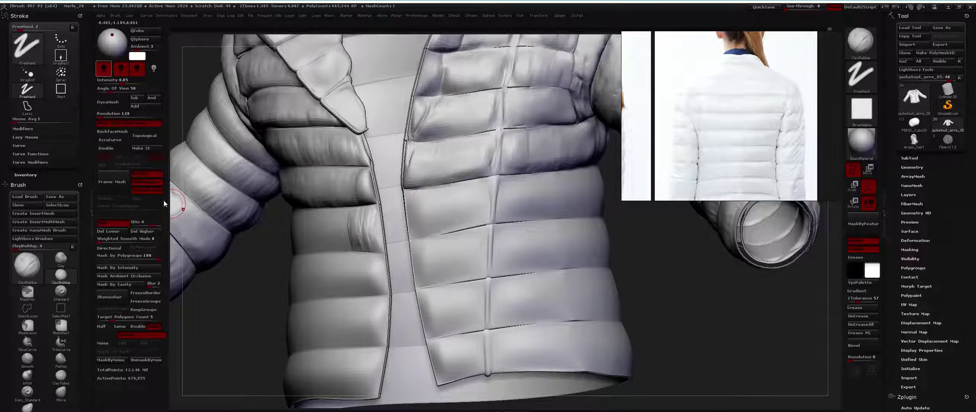
left_click(98, 255)
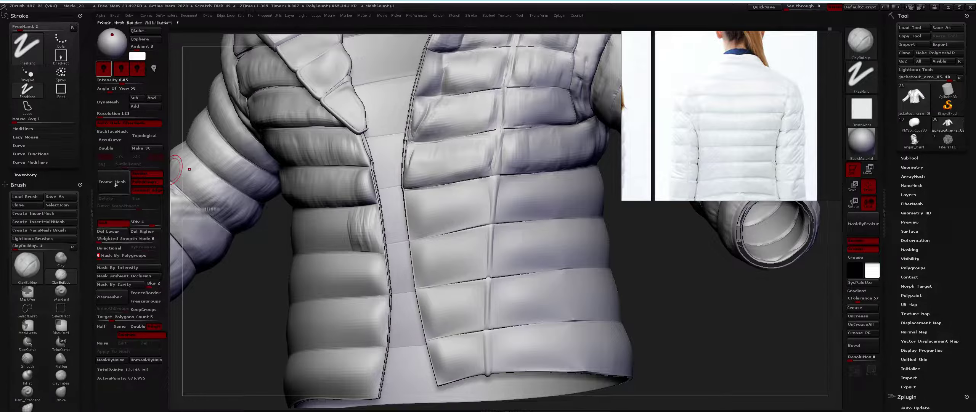
left_click_drag(410, 192, 427, 208)
key("space")
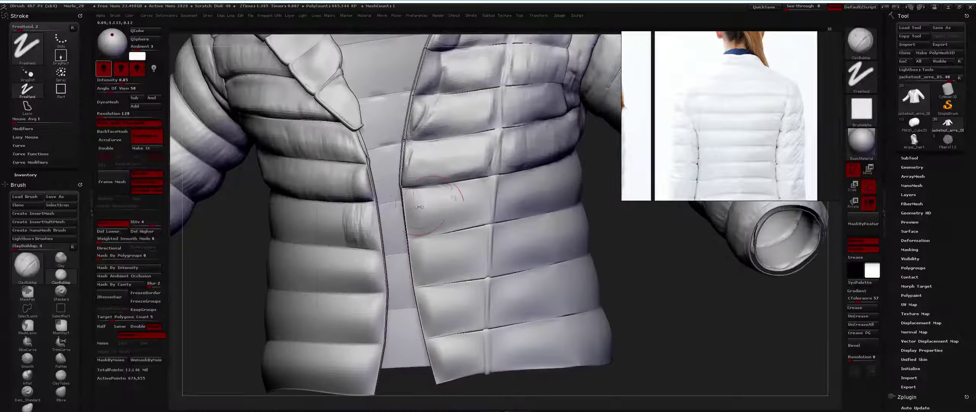
key("space")
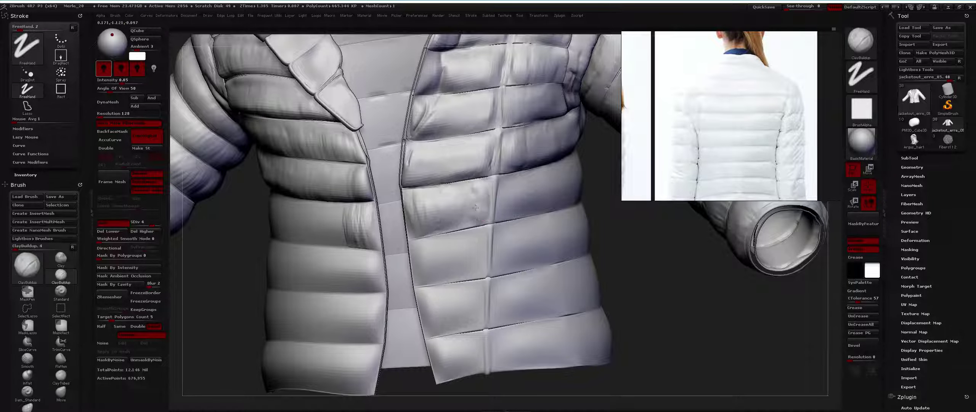
key("shift+f")
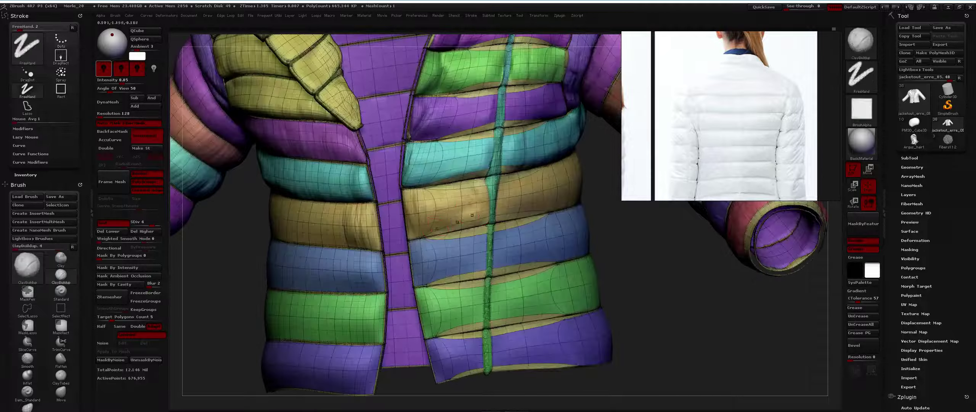
key("shift+f")
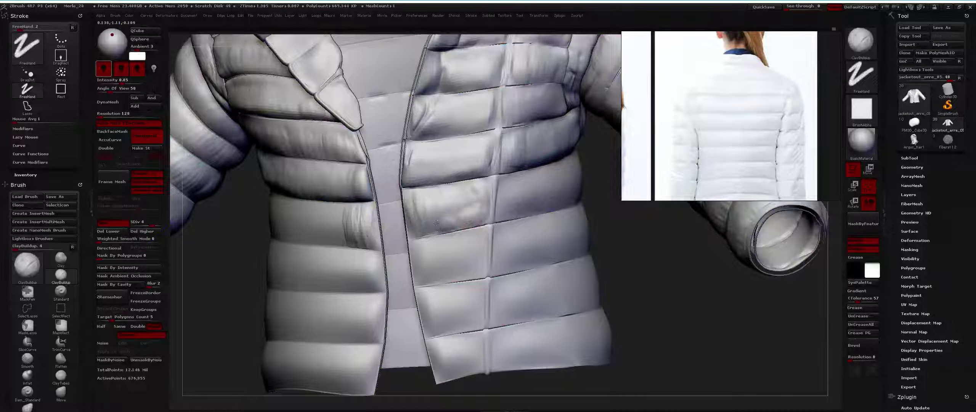
Step: Set Mask By Polygroups to 100, then inflate and smooth the mid-row padding along the front opening edge opposite the folded lapel
key("b")
key("i")
key("n")
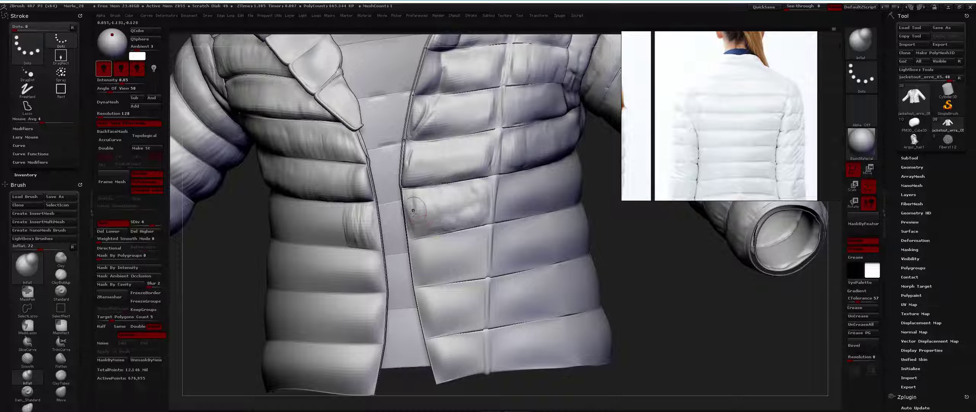
left_click_drag(117, 255, 350, 249)
mouse_move(412, 228)
left_mouse_down()
mouse_move(403, 193)
mouse_move(413, 231)
left_mouse_up()
mouse_move(407, 194)
left_mouse_down("shift")
mouse_move(423, 236)
mouse_move(426, 219)
mouse_move(412, 210)
left_mouse_up("shift")
key("f")
mouse_move(648, 324)
left_mouse_down()
mouse_move(534, 267)
mouse_move(461, 196)
mouse_move(461, 225)
mouse_move(388, 199)
left_mouse_up()
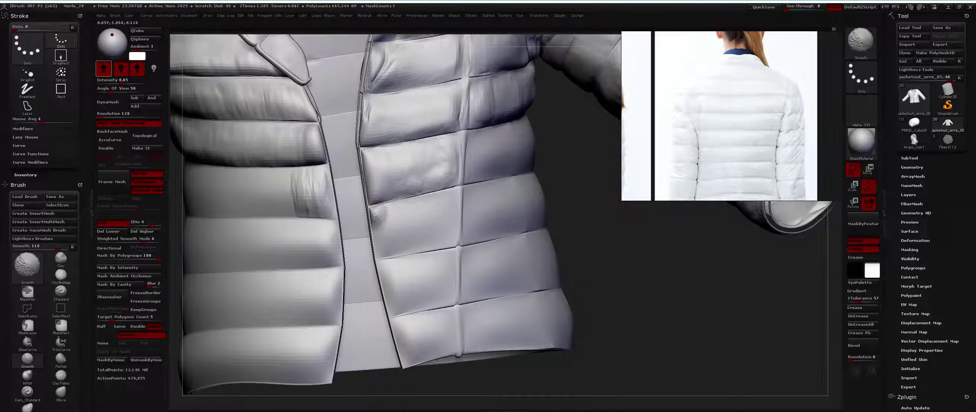
Step: Puff and smooth the row ends along the front opening edge down to the hem with Inflat and Smooth
left_click_drag(398, 258, 401, 208, "alt")
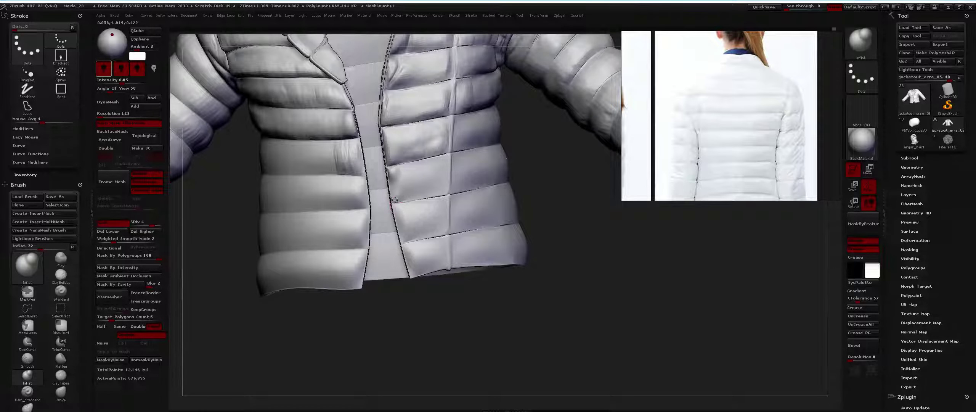
key("shift")
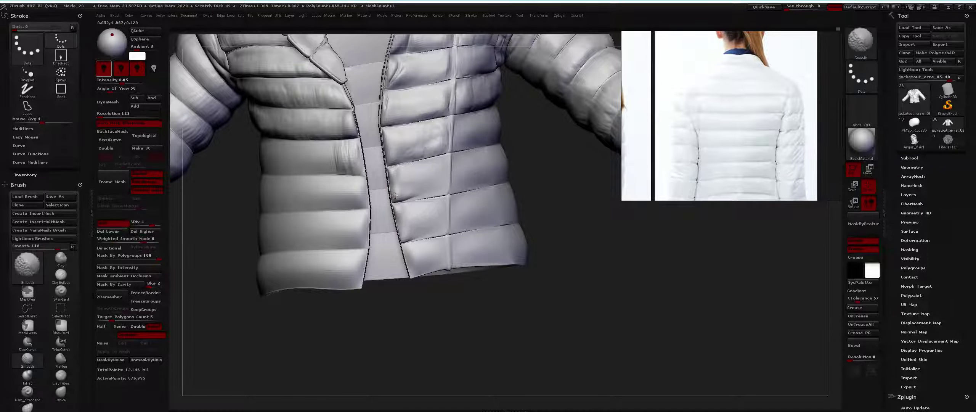
left_click_drag(398, 228, 400, 208, "alt")
key("shift")
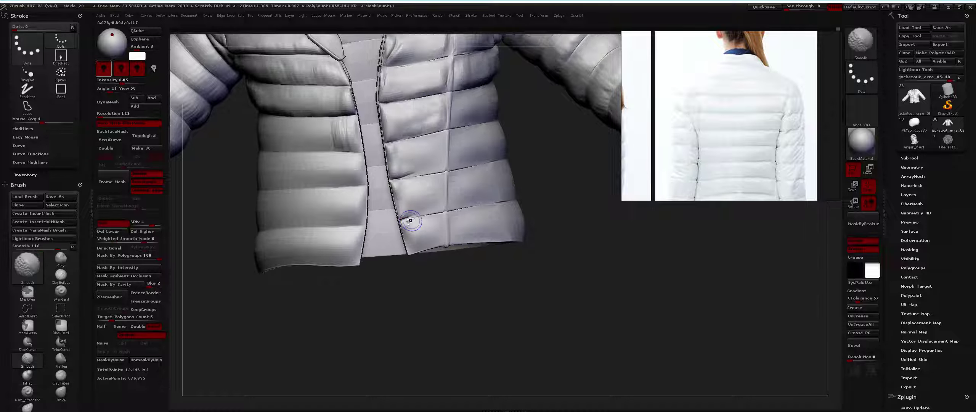
key("shift")
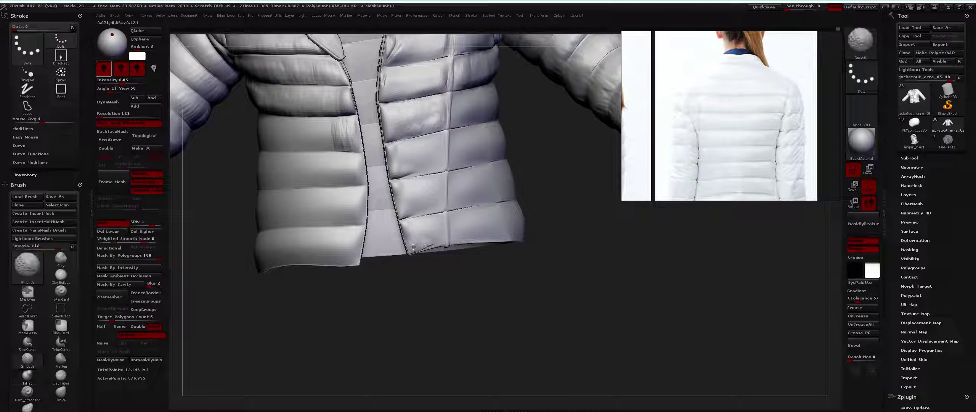
Step: Set Mask By Polygroups to 0 and flatten the padding between the front opening and the vertical stitch line
key("ctrl")
key("f")
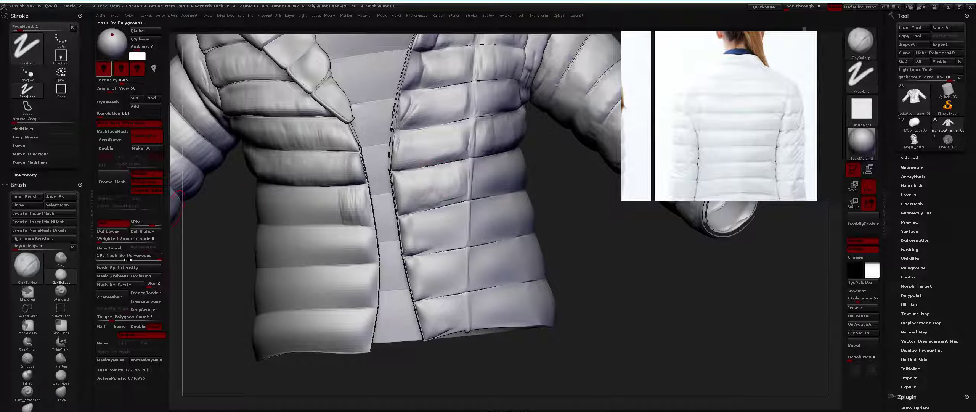
left_click(98, 255)
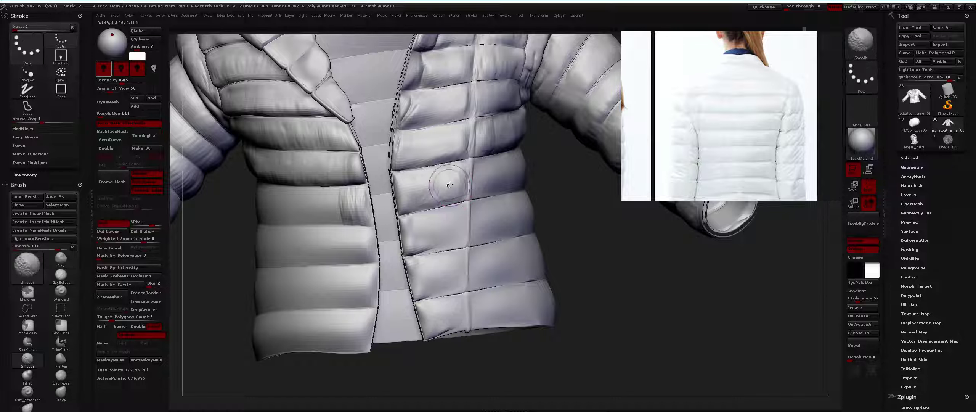
key("b")
key("f")
key("l")
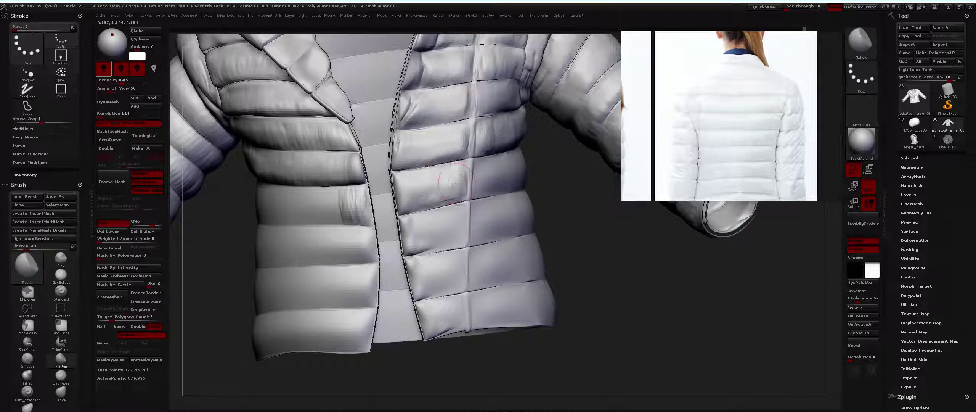
right_click_drag(446, 179, 447, 185, "alt")
Step: Build up the mid-front rows beside the vertical stitch line with ClayBuildup and plane them with the Flatten brush
key("b")
key("c")
key("b")
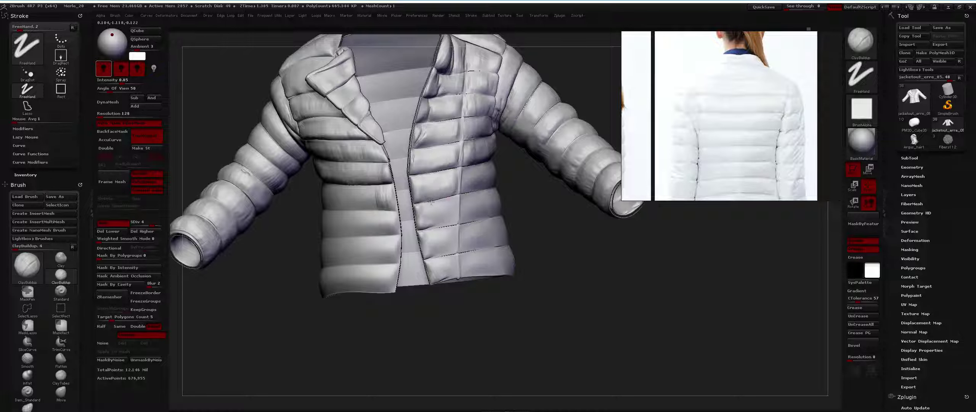
key("b")
key("f")
key("l")
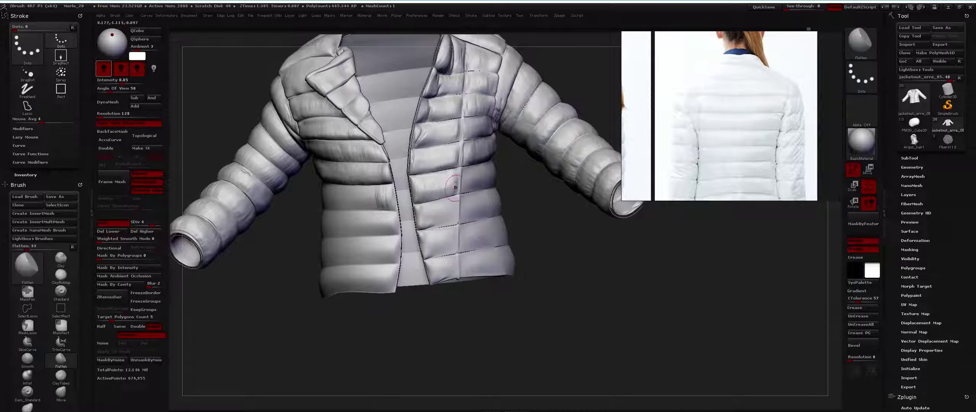
key("b")
key("Escape")
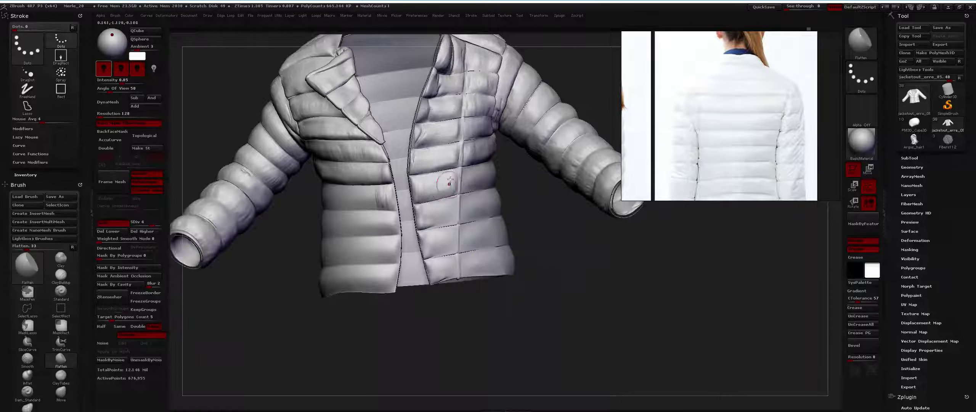
Step: Add ClayBuildup folds across the lower front rows, continuing past the vertical stitch line toward the jacket's side
key("b")
key("c")
key("b")
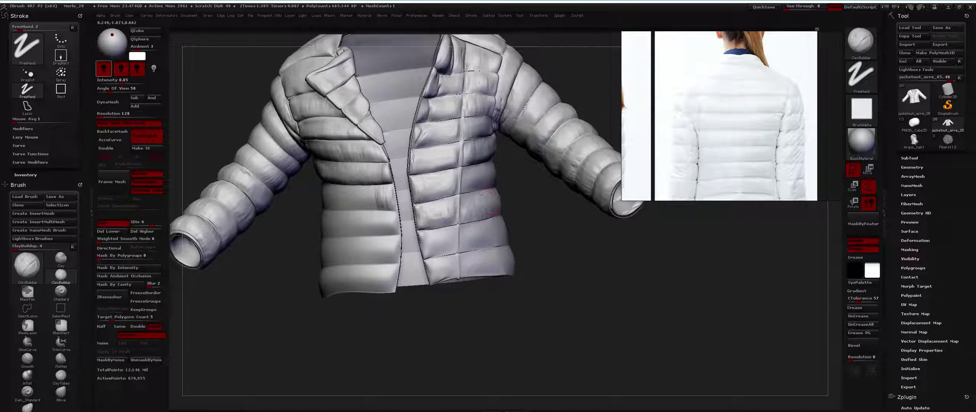
left_click_drag(479, 183, 465, 168)
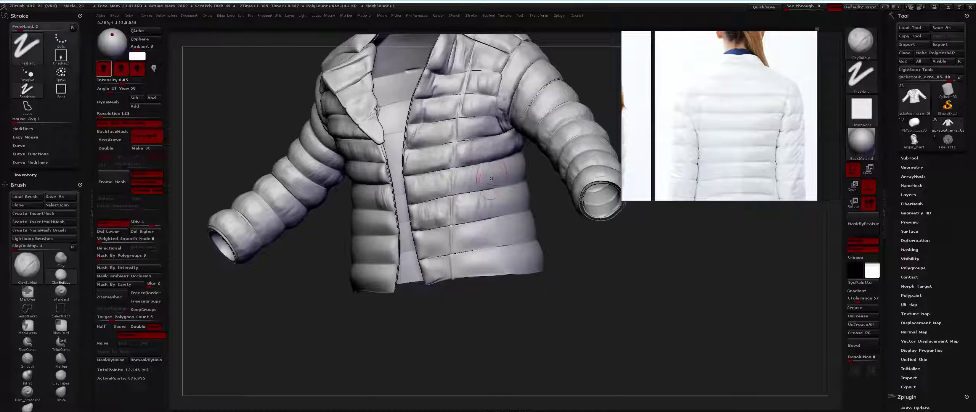
key("space")
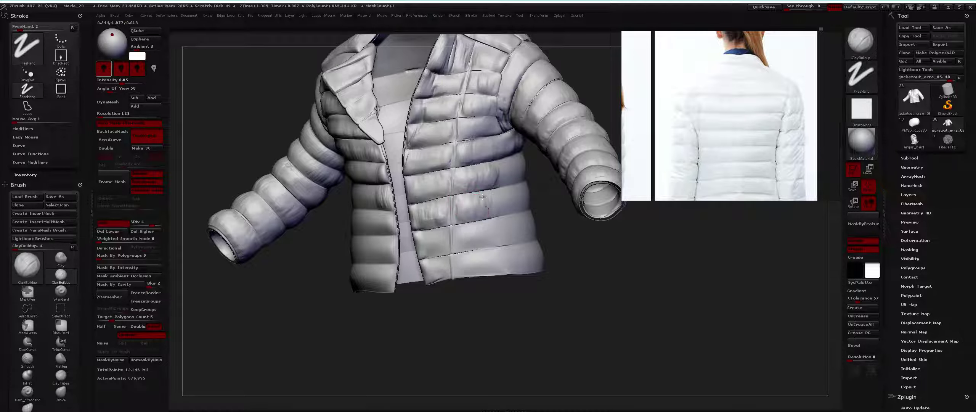
Step: Refine the padding on the upper chest panel near the shoulder seam with ClayBuildup and Flatten
key("f")
left_click_drag(483, 197, 467, 214)
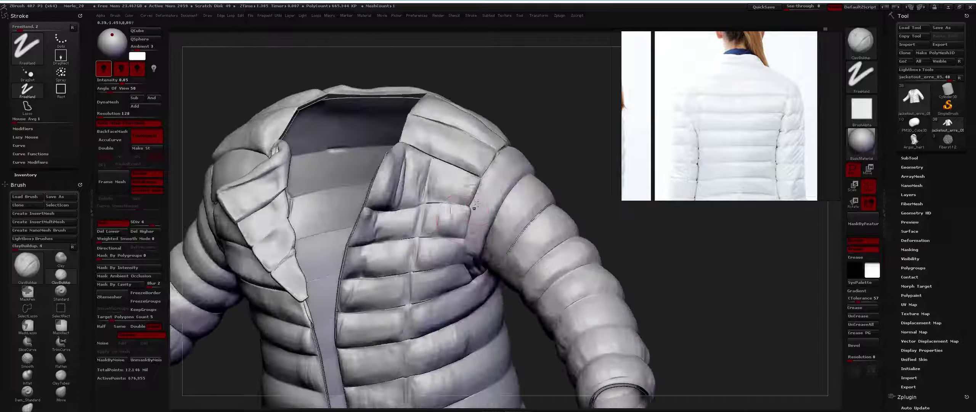
key("ctrl")
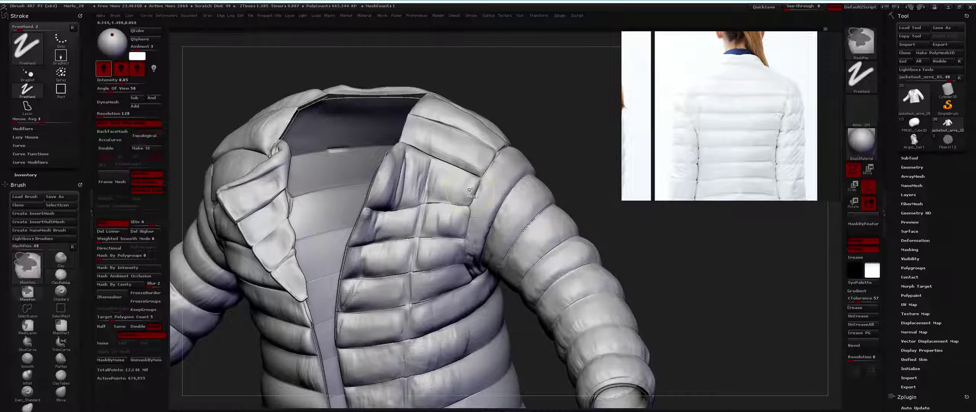
key("f")
left_click_drag(468, 216, 489, 146)
key("space")
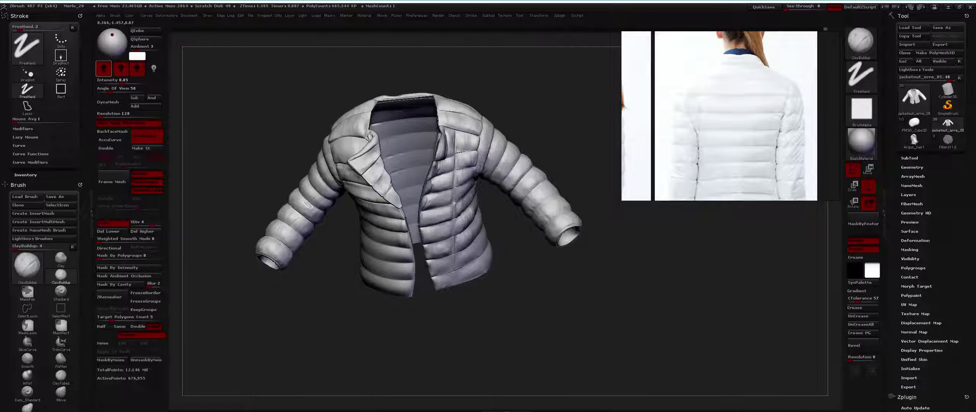
key("b")
key("f")
key("l")
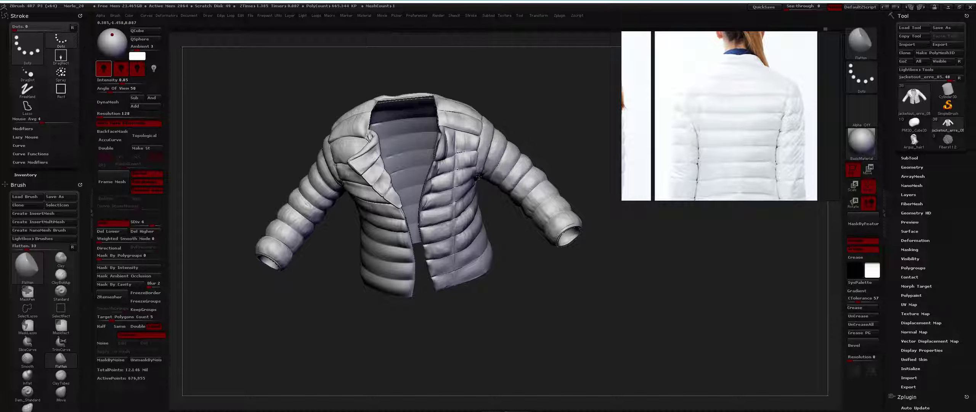
left_click_drag(478, 176, 436, 220)
Step: Build up padded folds on the lowest rows and along the hem opposite the folded lapel with ClayBuildup
key("b")
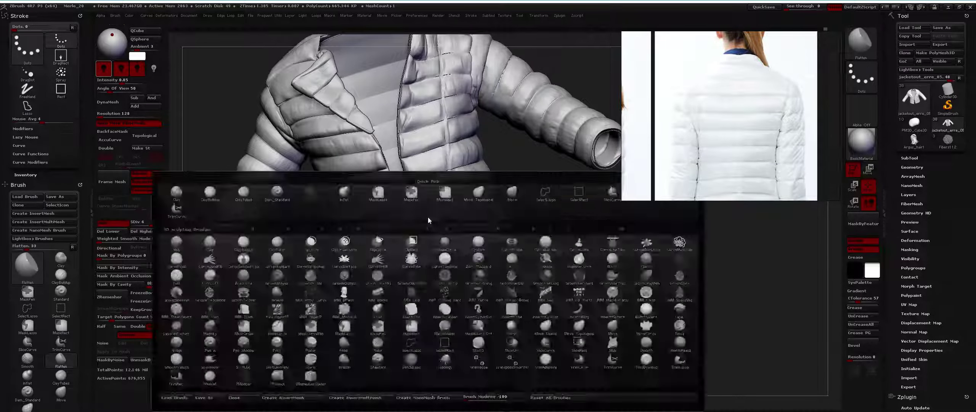
key("c")
key("b")
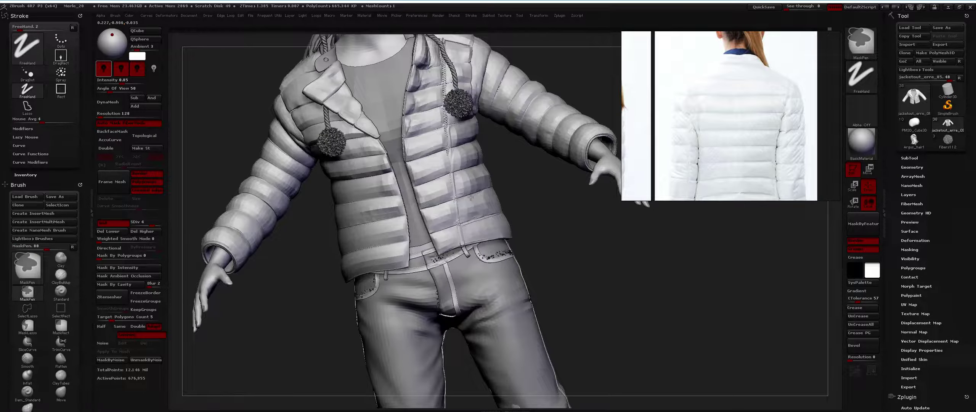
left_click_drag(648, 229, 468, 236)
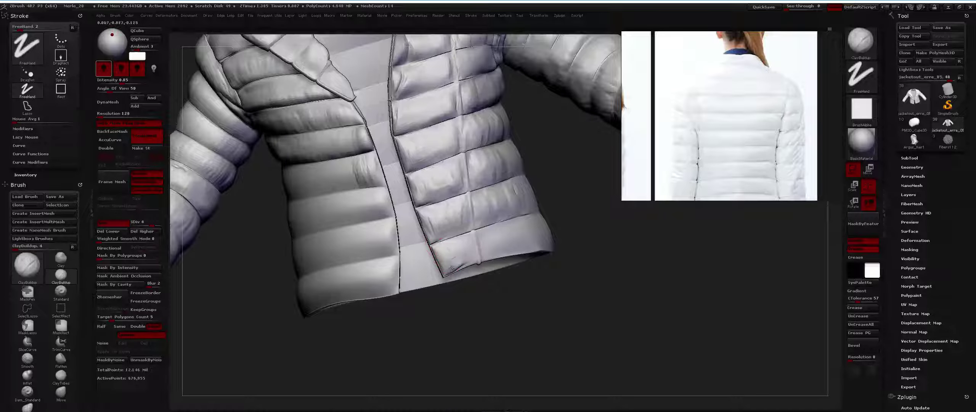
mouse_move(451, 268)
left_mouse_down()
mouse_move(460, 247)
mouse_move(473, 255)
mouse_move(476, 240)
mouse_move(490, 249)
mouse_move(499, 226)
mouse_move(516, 255)
left_mouse_up()
left_click_drag(523, 223, 494, 244)
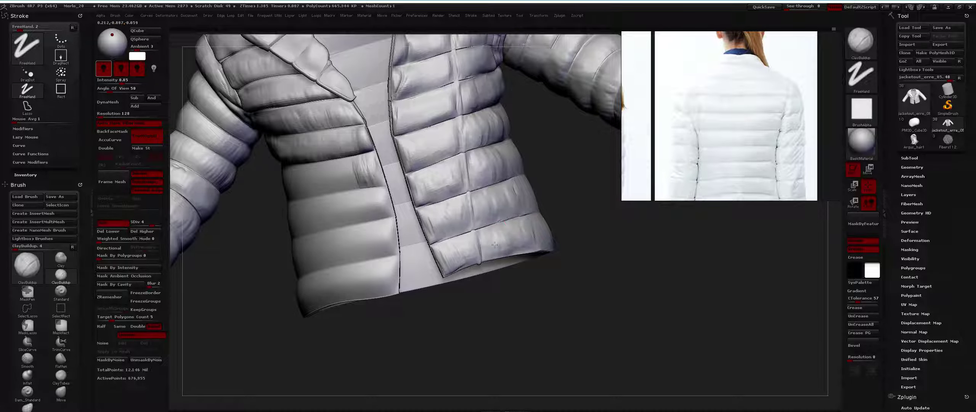
Step: Flatten the built-up folds on the hem and side rows, and show the jacket together with the full character
key("b")
key("f")
key("l")
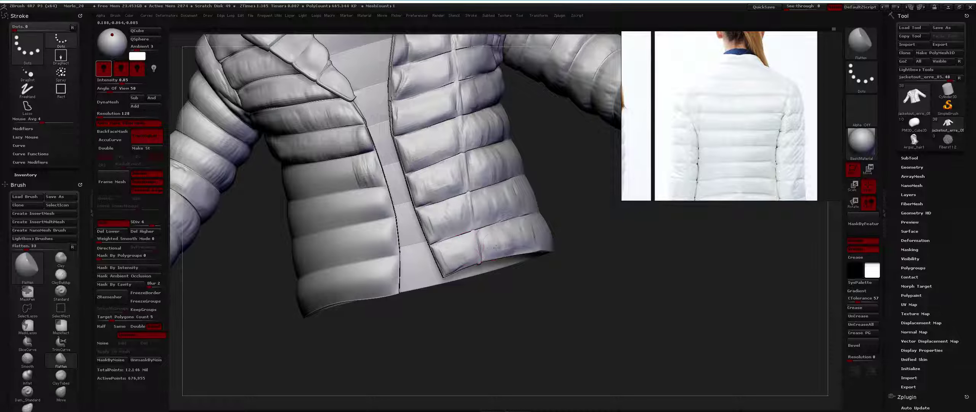
key("f")
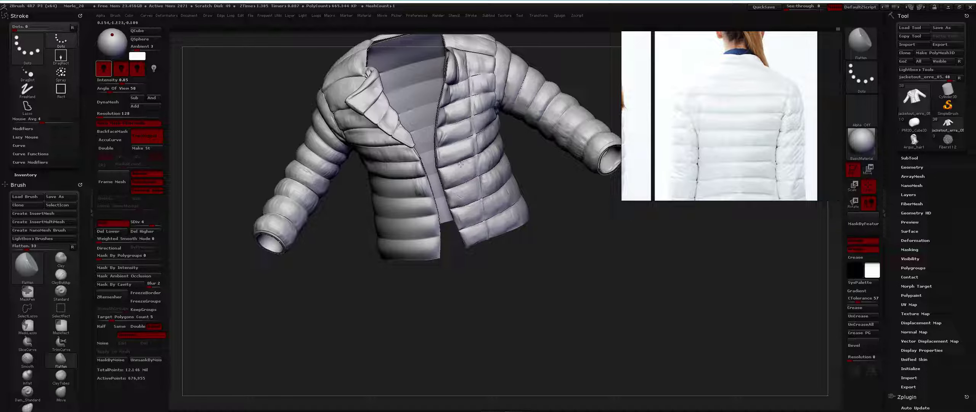
left_click_drag(499, 153, 482, 150)
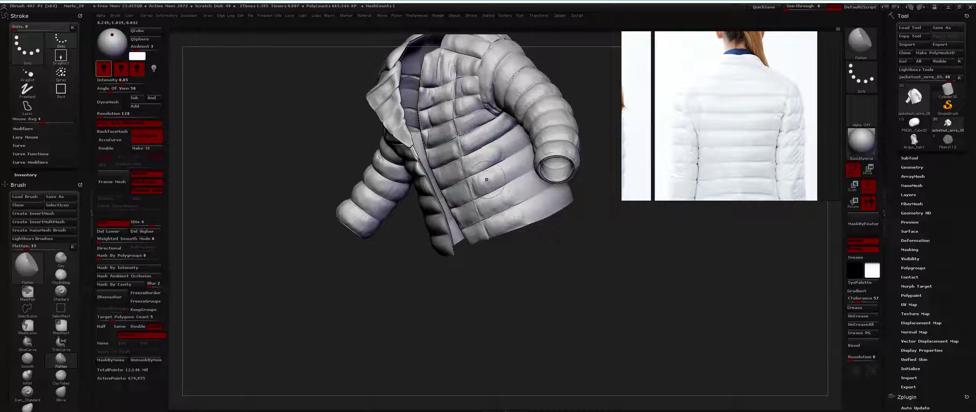
mouse_move(494, 177)
left_mouse_down()
mouse_move(485, 195)
mouse_move(468, 186)
left_mouse_up()
key("ctrl")
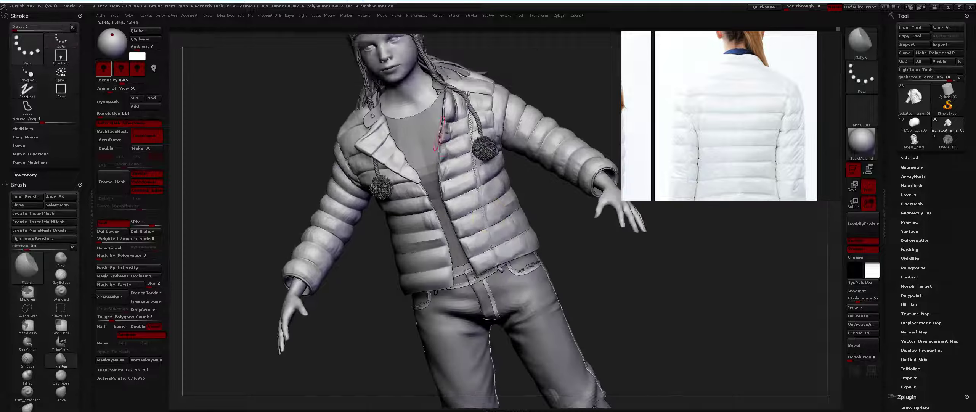
Step: Sculpt along the vertical stitch line on the jacket front with the Standard brush, working from the hem up to the chest
key("b")
key("Escape")
mouse_move(474, 170)
left_mouse_down()
mouse_move(473, 180)
mouse_move(438, 131)
mouse_move(435, 165)
left_mouse_up()
key("space")
key("space")
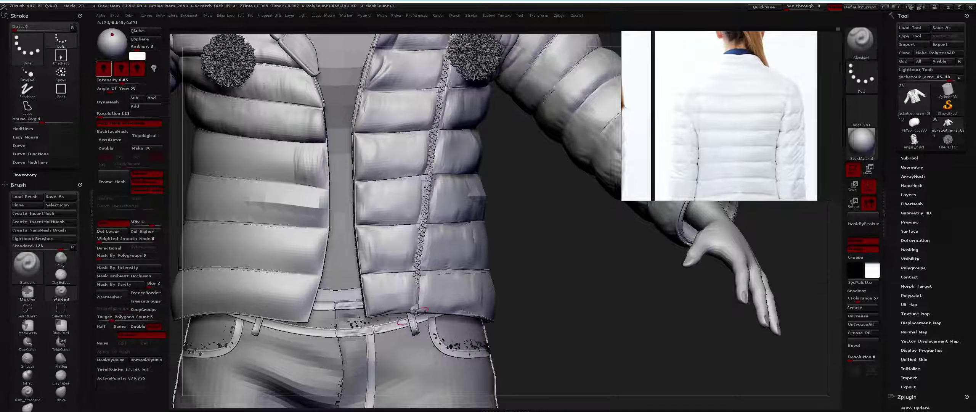
mouse_move(411, 290)
left_mouse_down("ctrl")
mouse_move(411, 249)
mouse_move(437, 223)
left_mouse_up("ctrl")
key("space")
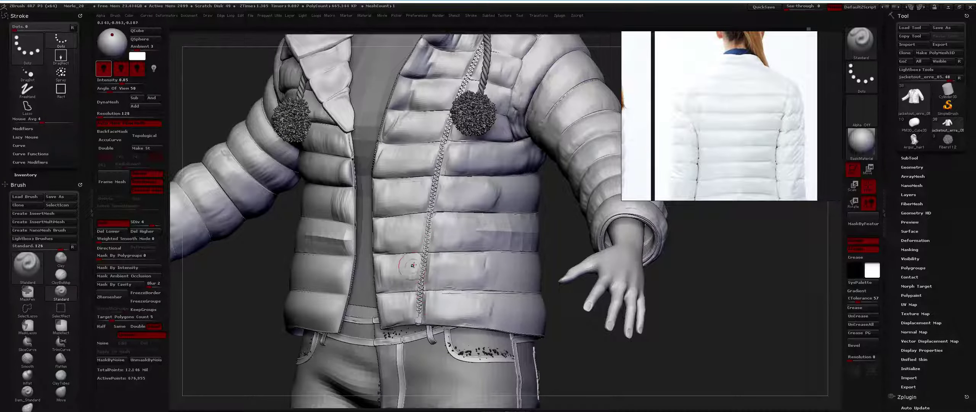
left_click_drag(418, 315, 418, 320)
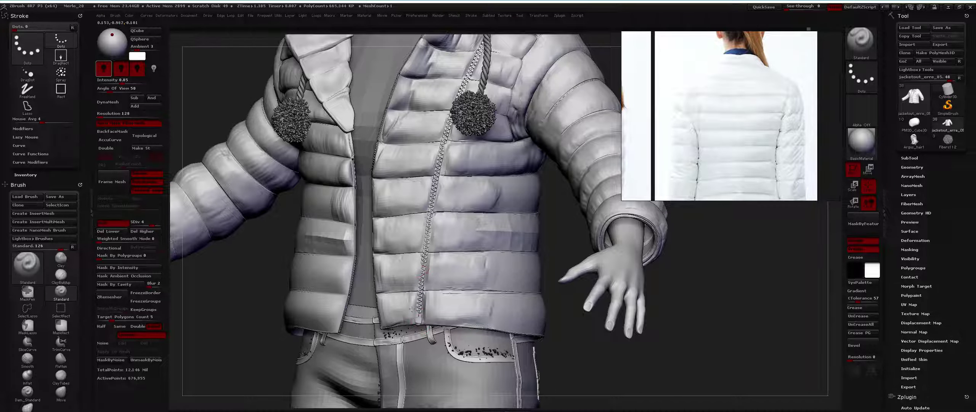
left_click_drag(416, 246, 440, 114)
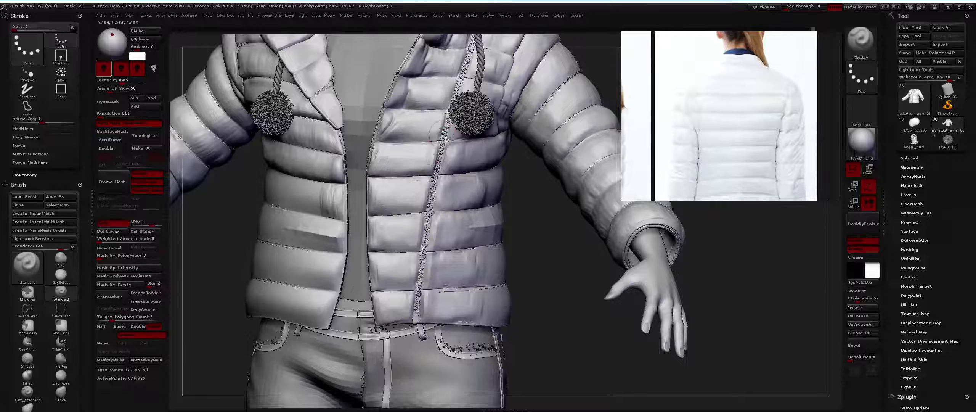
mouse_move(449, 151)
left_mouse_down("alt")
mouse_move(447, 249)
mouse_move(438, 185)
mouse_move(443, 242)
left_mouse_up("alt")
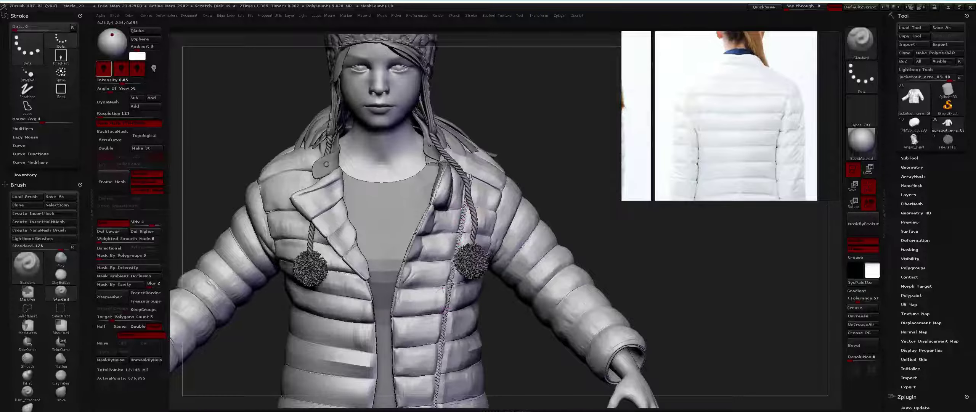
Step: Refine the surface of the folded front lapel with ClayBuildup, Flatten and Smooth, isolating the jacket from the character
mouse_move(445, 227)
left_mouse_down("alt")
mouse_move(451, 246)
mouse_move(439, 244)
mouse_move(442, 180)
mouse_move(419, 209)
left_mouse_up("alt")
mouse_move(454, 259)
left_mouse_down()
mouse_move(394, 200)
mouse_move(399, 182)
mouse_move(396, 208)
mouse_move(391, 195)
mouse_move(401, 193)
mouse_move(413, 225)
left_mouse_up()
key("b")
key("c")
key("b")
key("shift")
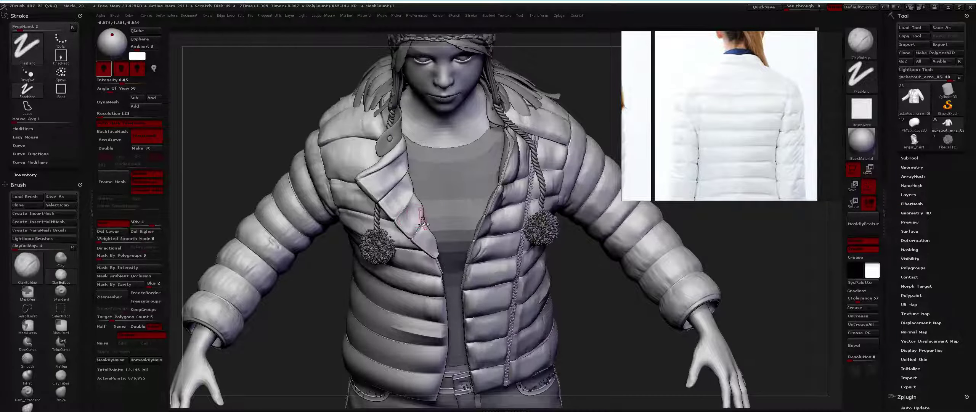
key("f")
key("ctrl")
left_click_drag(462, 233, 459, 208, "alt")
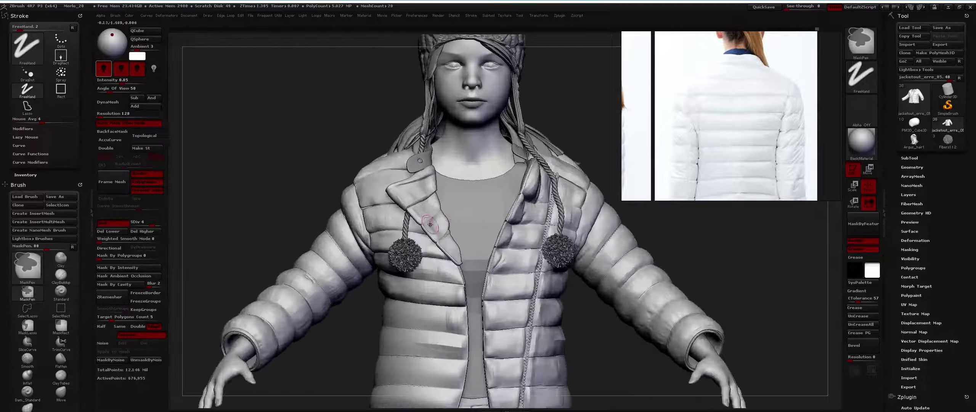
key("b")
key("f")
key("l")
left_click_drag(572, 114, 351, 257)
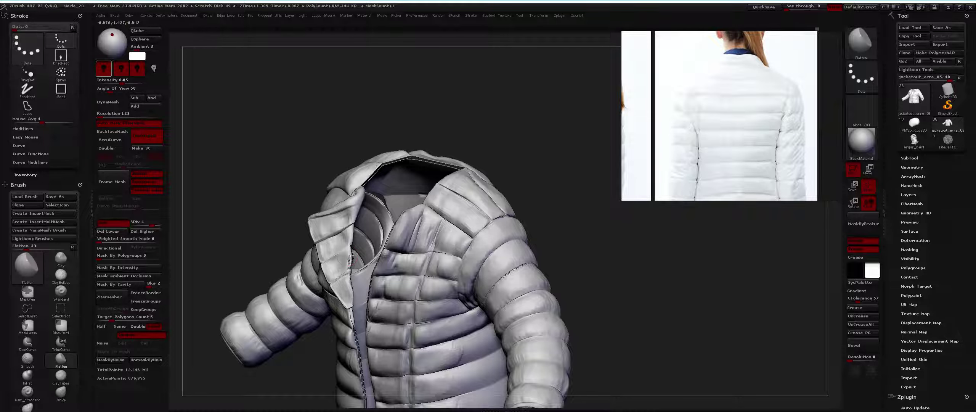
mouse_move(348, 253)
left_mouse_down("shift")
mouse_move(355, 290)
mouse_move(363, 282)
left_mouse_up("shift")
Step: Show the polygroup wireframe and adjust the shape of the folded lapel's lower panels with Move Topological
key("shift+f")
key("b")
key("m")
key("t")
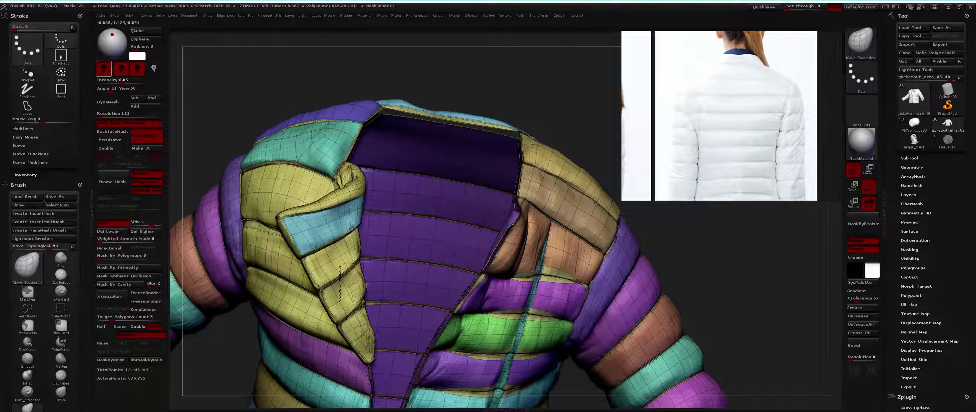
left_click_drag(365, 284, 368, 297, "alt")
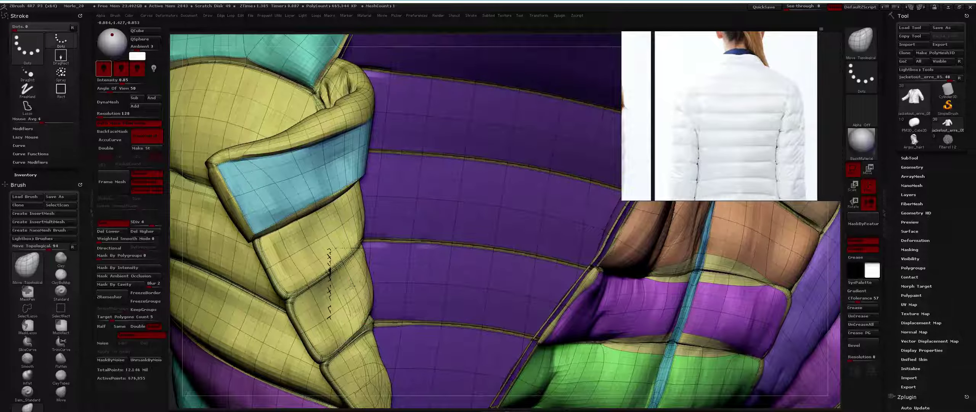
key("f")
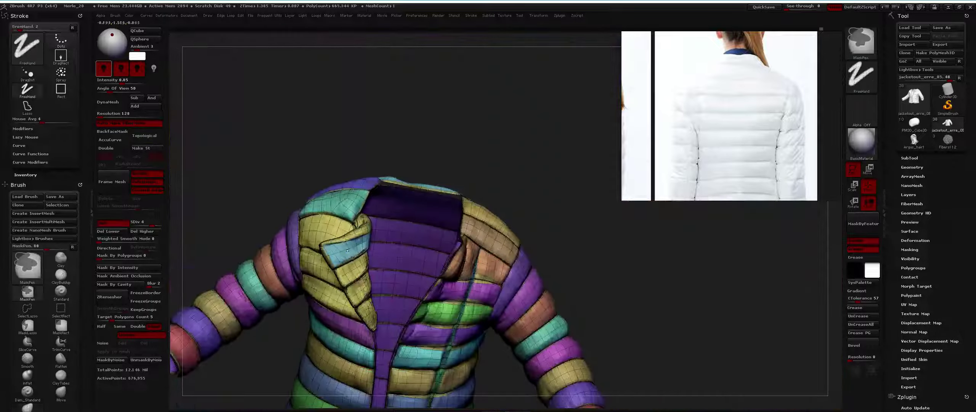
Step: Hide the polygroup wireframe and raise Mask By Polygroups to near maximum so ClayBuildup stays within each quilted row
key("shift+f")
right_click_drag(370, 261, 358, 265)
left_click_drag(358, 265, 355, 231, "alt")
key("b")
key("c")
key("b")
mouse_move(355, 231)
right_mouse_down()
mouse_move(415, 208)
mouse_move(425, 245)
right_mouse_up()
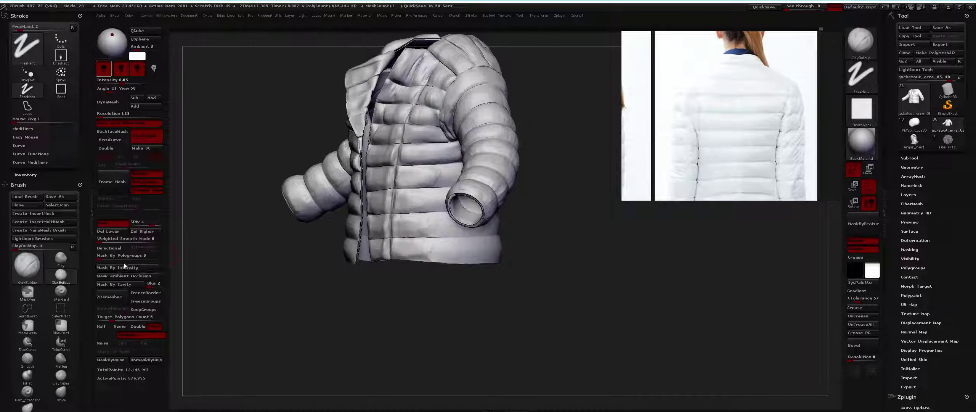
left_click_drag(126, 255, 126, 135)
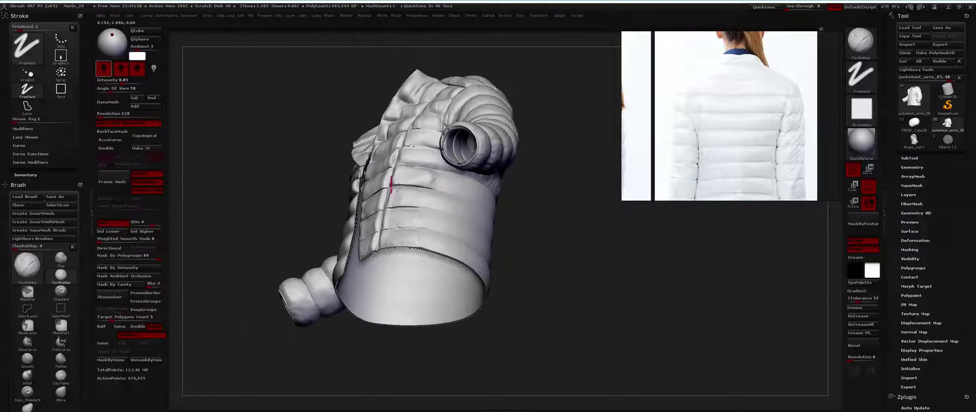
Step: Build vertical wrinkles across the third quilted row below the back yoke with ClayBuildup
right_click_drag(395, 185, 443, 168)
left_click_drag(442, 183, 492, 172)
mouse_move(491, 171)
right_mouse_down()
mouse_move(507, 164)
mouse_move(484, 175)
right_mouse_up()
left_click_drag(484, 175, 530, 212)
right_click_drag(530, 212, 560, 223)
key("f")
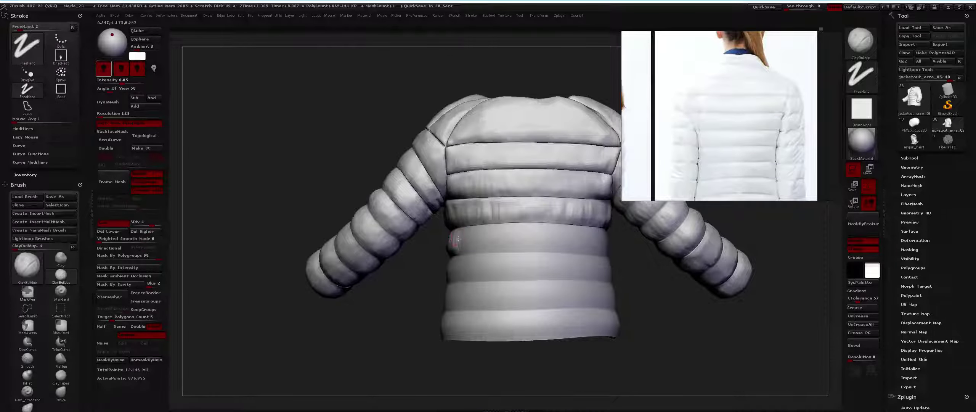
Step: Add vertical wrinkles to the fourth quilted row of the back with ClayBuildup and soften them with Flatten
right_click_drag(461, 230, 464, 245)
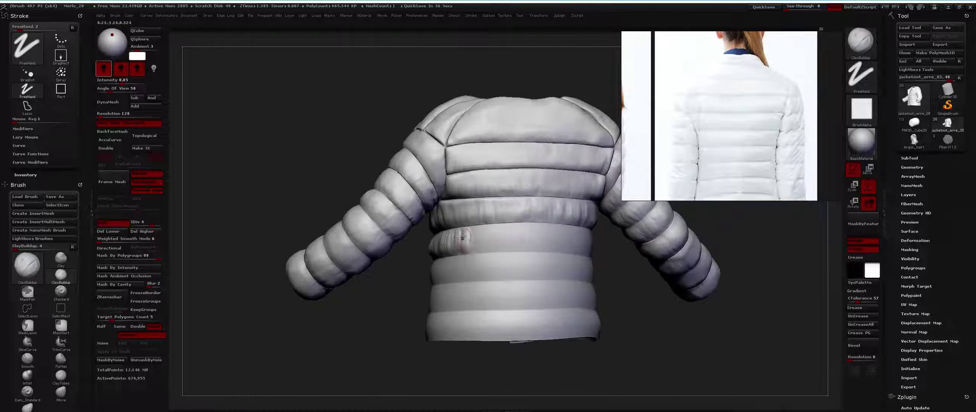
left_click_drag(487, 226, 495, 229)
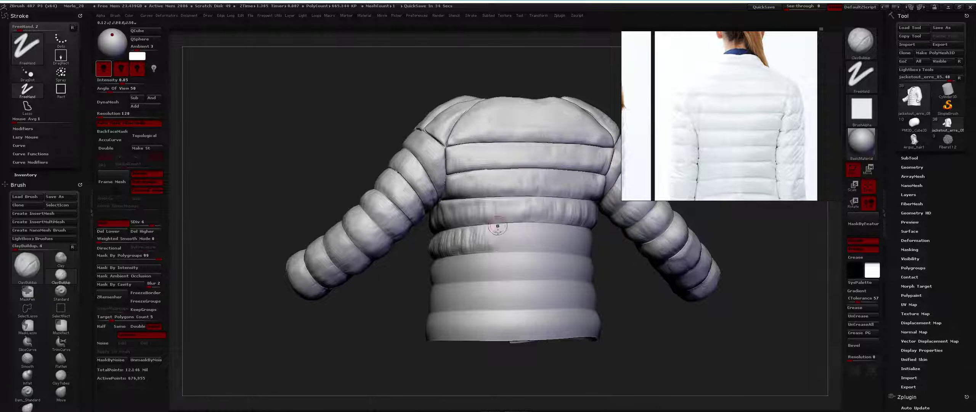
right_click_drag(513, 245, 496, 237)
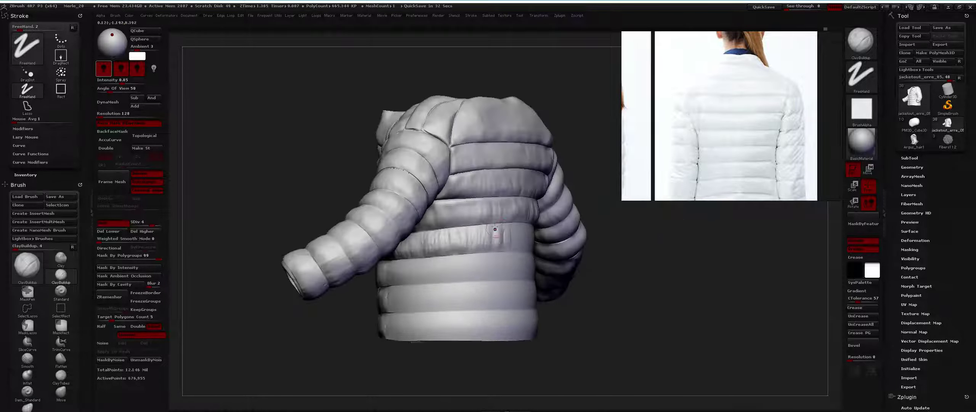
key("b")
key("f")
key("l")
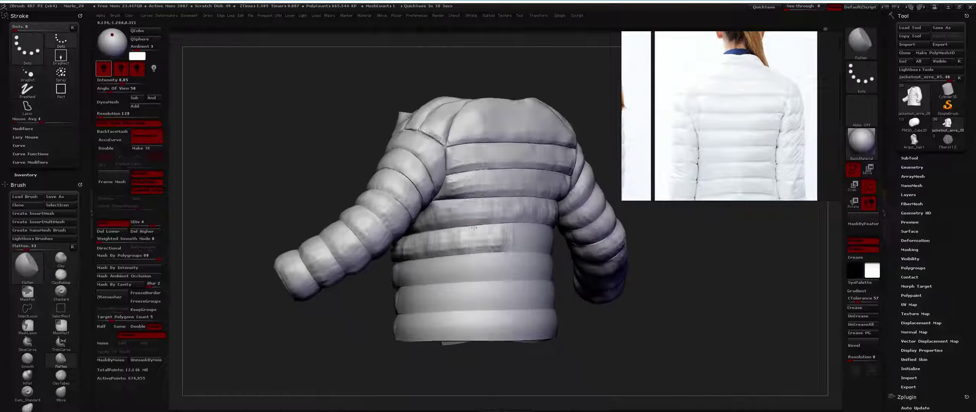
key("space")
mouse_move(476, 233)
right_mouse_down()
mouse_move(496, 242)
mouse_move(456, 237)
right_mouse_up()
right_click_drag(419, 212, 430, 208)
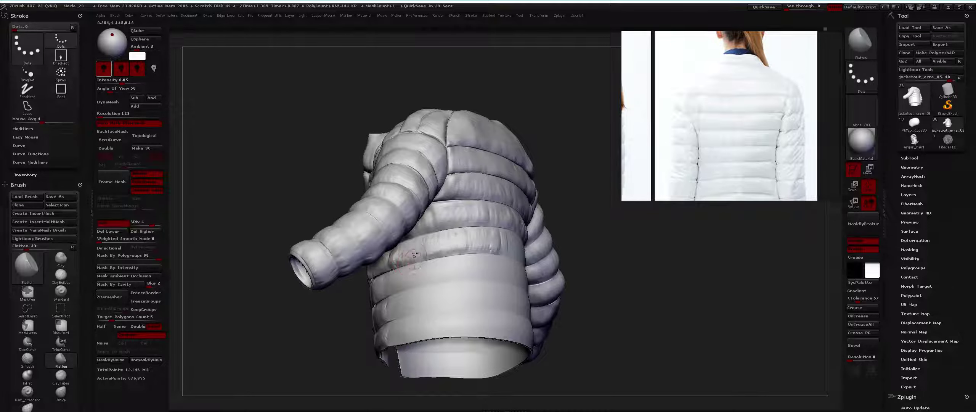
mouse_move(427, 246)
right_mouse_down()
mouse_move(400, 255)
mouse_move(458, 252)
mouse_move(444, 253)
right_mouse_up()
Step: Continue the ClayBuildup wrinkles along the fourth back row and around the side beneath the sleeve
key("b")
key("c")
key("b")
mouse_move(463, 246)
left_mouse_down()
mouse_move(475, 262)
mouse_move(522, 267)
left_mouse_up()
mouse_move(423, 262)
right_mouse_down("alt")
mouse_move(417, 267)
mouse_move(443, 257)
mouse_move(435, 219)
right_mouse_up("alt")
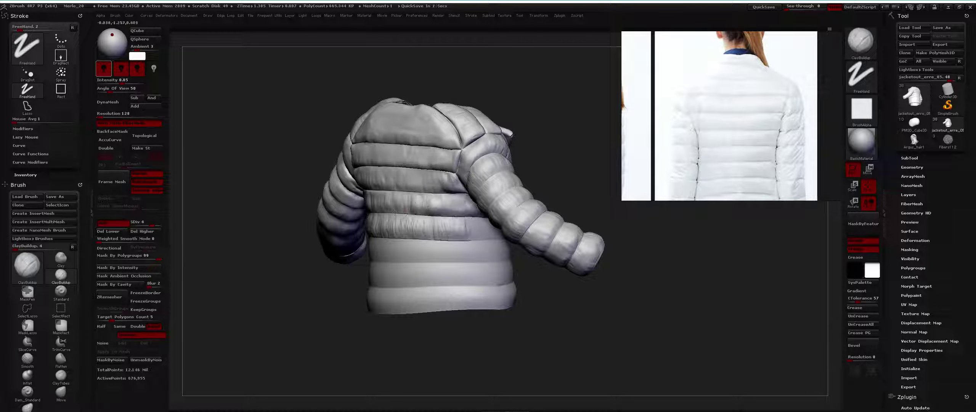
mouse_move(455, 240)
right_mouse_down("alt")
mouse_move(425, 225)
mouse_move(443, 236)
right_mouse_up("alt")
left_click_drag(443, 236, 452, 232)
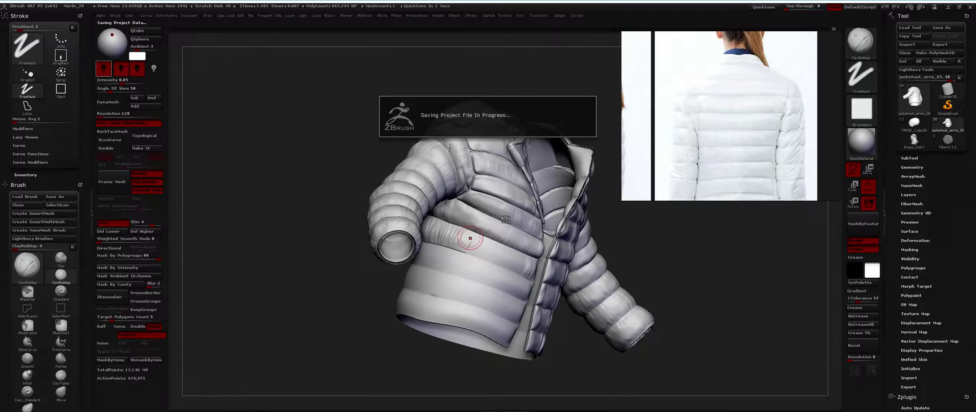
mouse_move(470, 238)
right_mouse_down()
mouse_move(496, 221)
mouse_move(521, 236)
mouse_move(533, 225)
right_mouse_up()
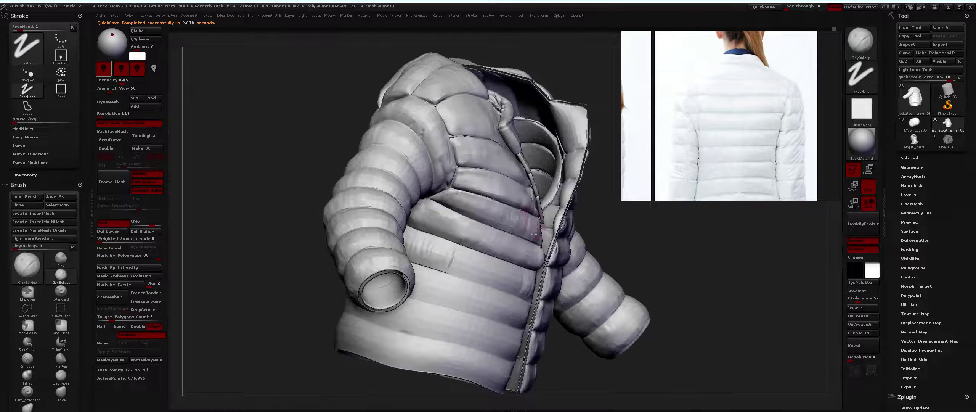
Step: Flatten the new wrinkles on the row beneath the sleeve and its end near the front opening
key("b")
key("f")
key("l")
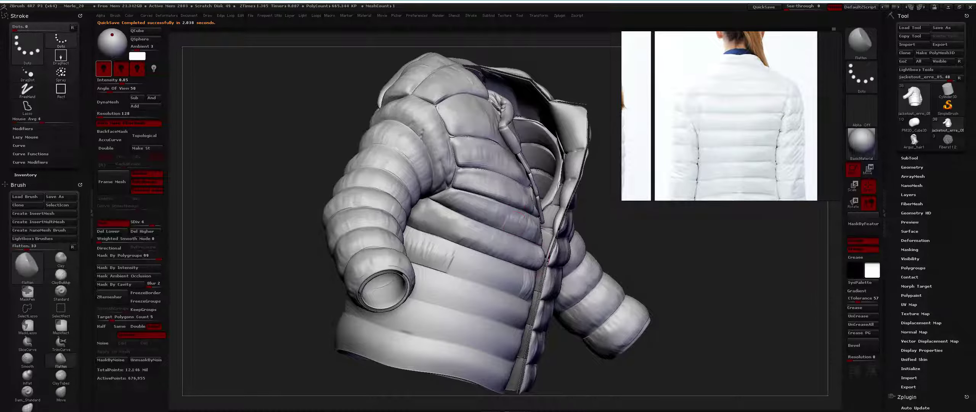
right_click_drag(540, 260, 543, 252)
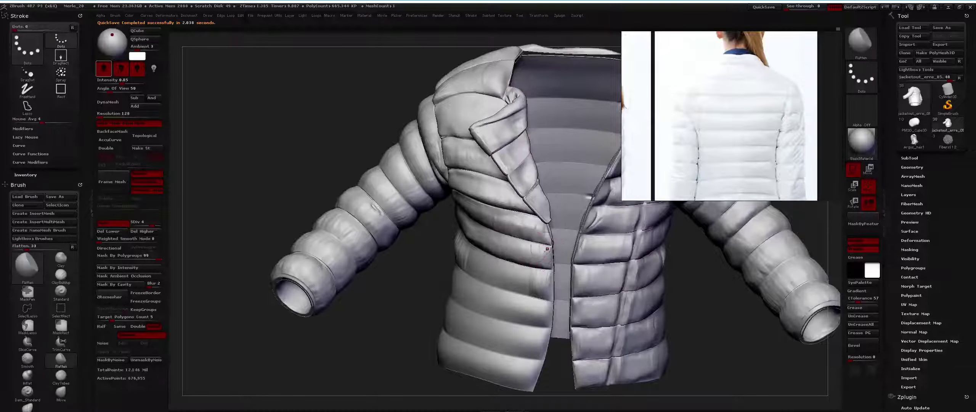
right_click_drag(534, 250, 533, 249)
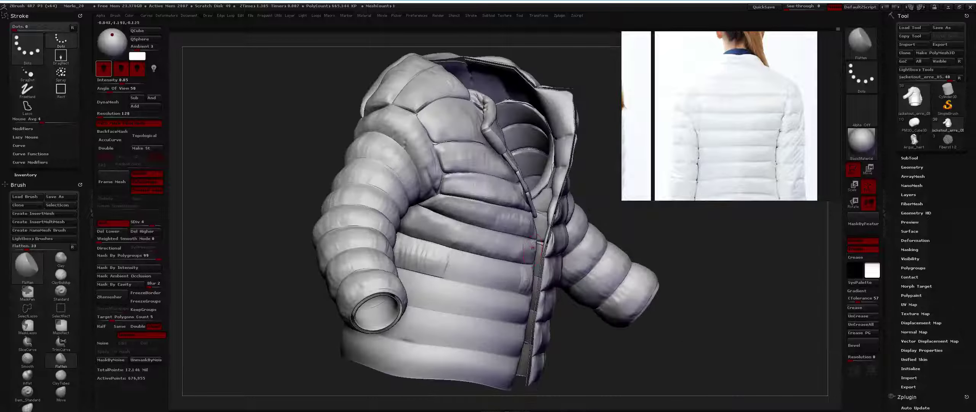
right_click_drag(475, 239, 457, 250)
Step: Extend the wrinkles along the same row toward the front opening on the lapel side with ClayBuildup
key("b")
key("c")
key("b")
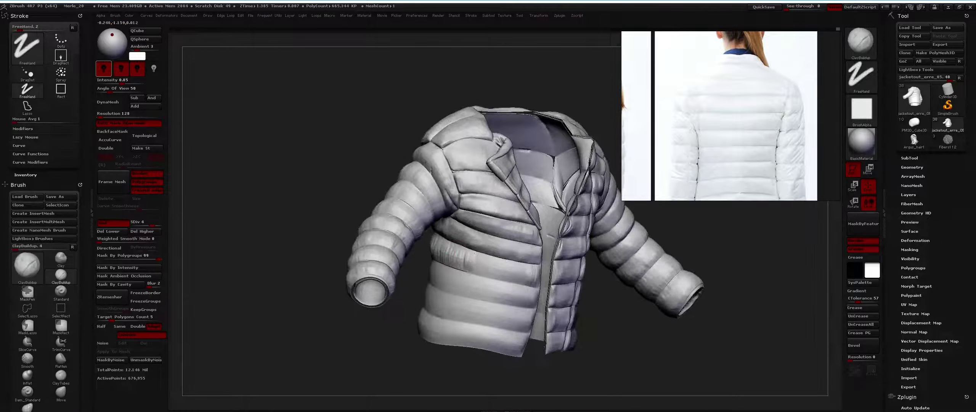
left_click_drag(489, 262, 501, 264)
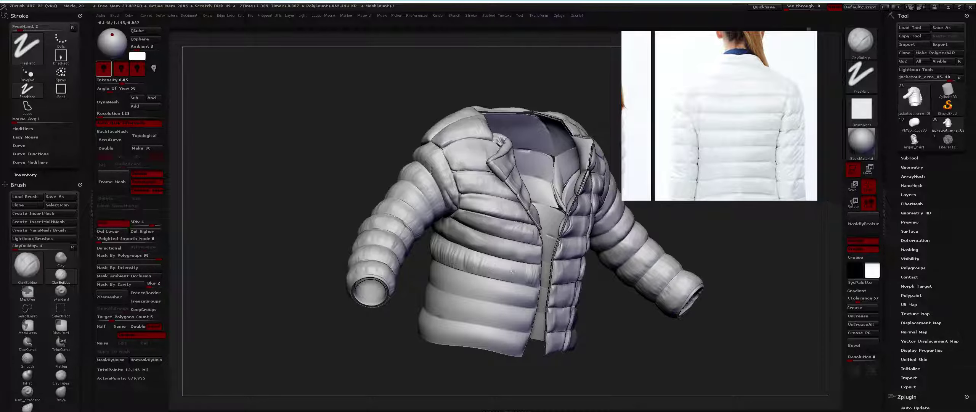
Step: Puff up the quilted row ends along the front opening, from below the folded lapel to the hem, with the Inflate brush
mouse_move(524, 281)
right_mouse_down()
mouse_move(520, 212)
mouse_move(542, 228)
right_mouse_up()
key("b")
key("i")
key("n")
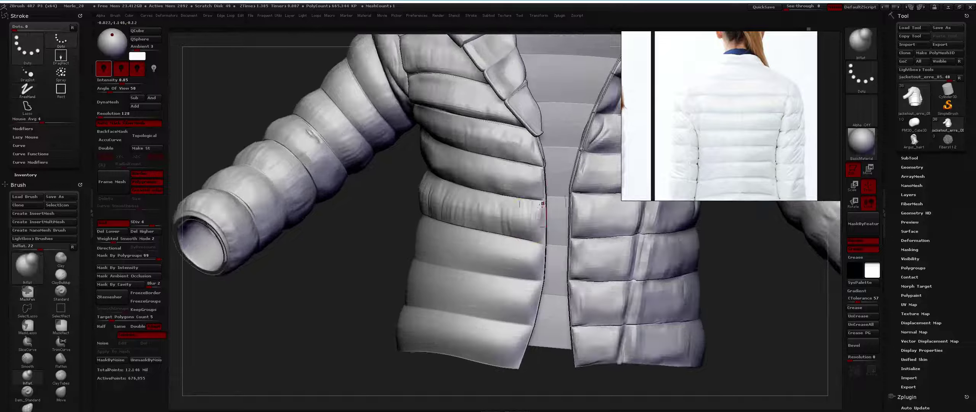
left_click_drag(542, 228, 538, 236)
mouse_move(538, 206)
left_mouse_down()
mouse_move(532, 174)
mouse_move(534, 192)
left_mouse_up()
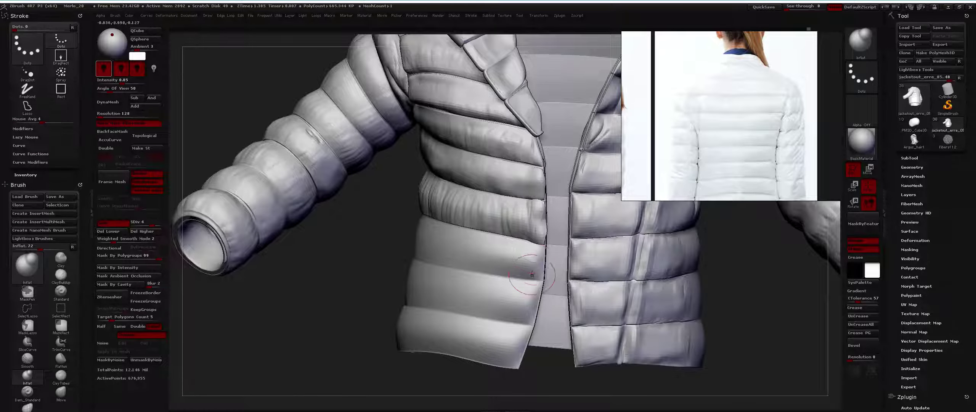
mouse_move(539, 248)
left_mouse_down()
mouse_move(518, 367)
mouse_move(539, 313)
mouse_move(534, 211)
mouse_move(528, 239)
mouse_move(515, 233)
left_mouse_up()
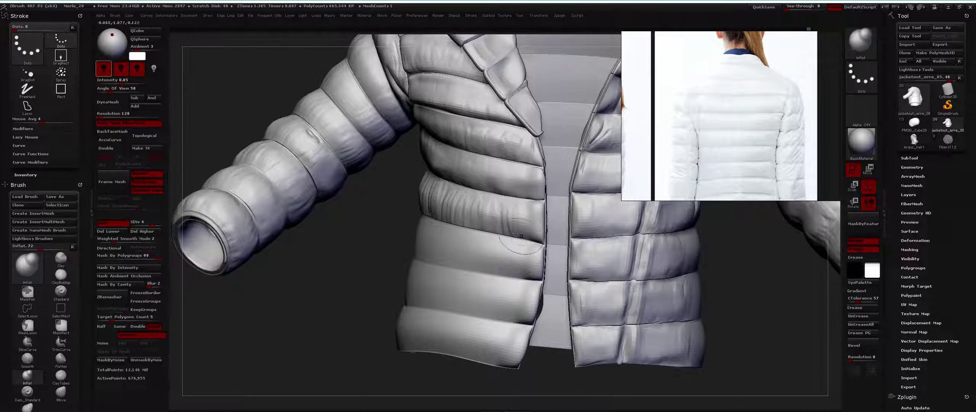
Step: Inflate and smooth the wrinkled fourth row where it wraps around the jacket's side and back
mouse_move(477, 232)
right_mouse_down()
mouse_move(425, 225)
mouse_move(467, 255)
mouse_move(283, 238)
right_mouse_up()
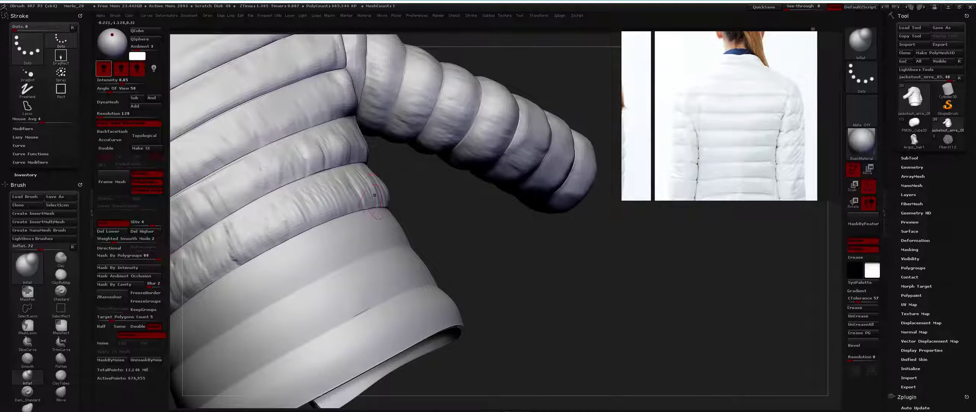
right_click_drag(374, 196, 321, 229)
left_click_drag(289, 228, 427, 187, "shift")
right_click_drag(428, 187, 545, 173)
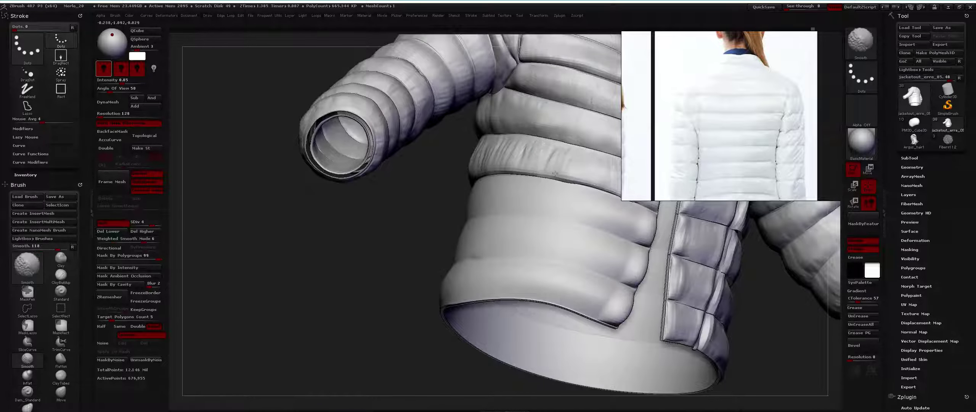
mouse_move(486, 174)
right_mouse_down()
mouse_move(425, 163)
mouse_move(415, 172)
mouse_move(477, 186)
right_mouse_up()
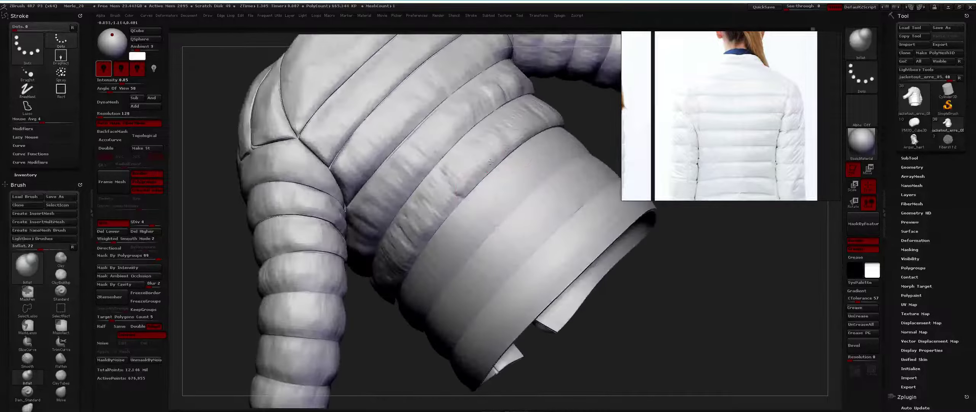
Step: Inflate the padding along the third and fourth wrinkled rows across the jacket's back, next to their seams
left_click_drag(440, 208, 503, 154)
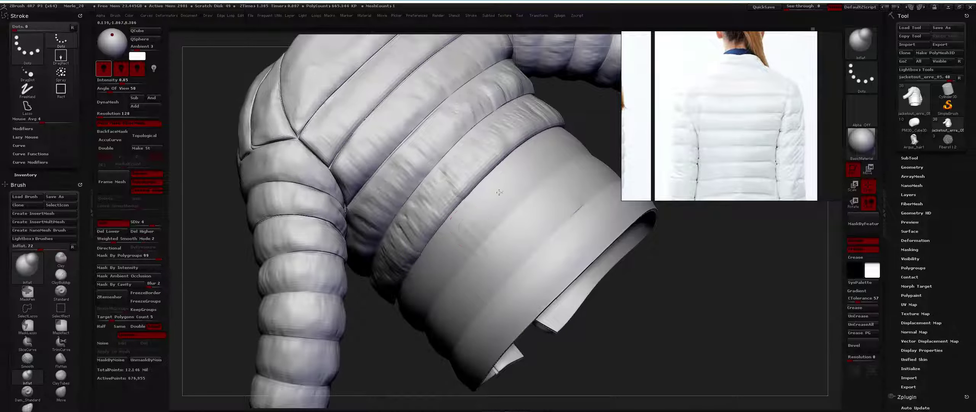
right_click_drag(443, 218, 477, 194)
left_click_drag(477, 194, 392, 267)
key("shift")
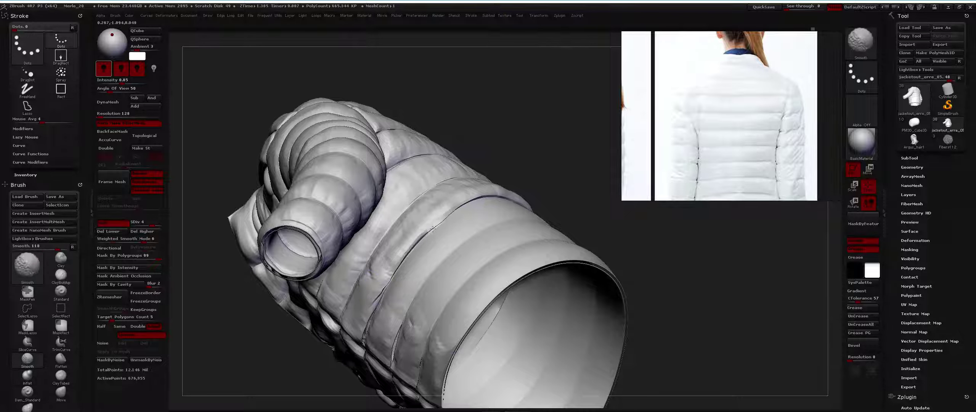
Step: Build up vertical wrinkles at the front-opening end of the fifth quilted row on the lapel side with ClayBuildup
key("f")
mouse_move(469, 236)
right_mouse_down()
mouse_move(512, 198)
mouse_move(444, 248)
right_mouse_up()
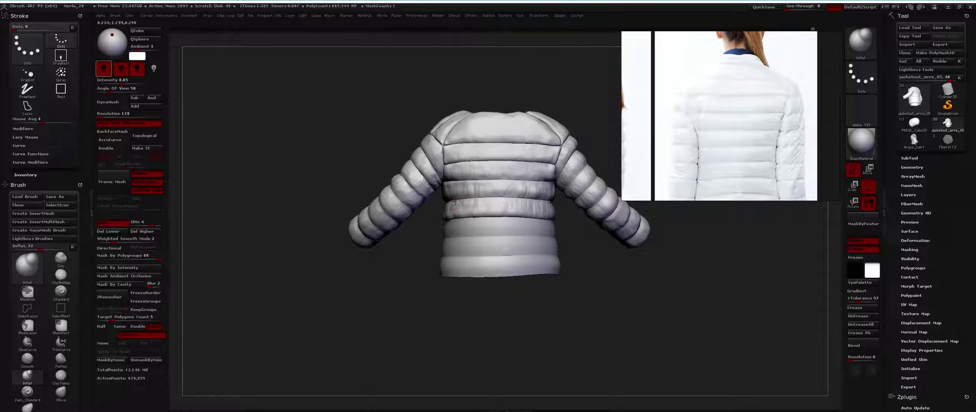
right_click_drag(457, 200, 427, 198, "alt")
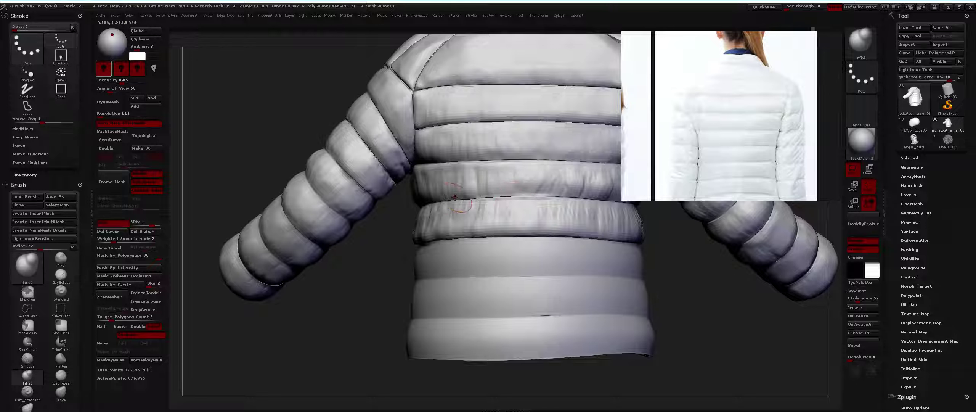
key("shift")
mouse_move(476, 202)
right_mouse_down()
mouse_move(427, 206)
mouse_move(432, 248)
mouse_move(421, 250)
right_mouse_up()
key("b")
key("c")
key("b")
mouse_move(418, 241)
left_mouse_down()
mouse_move(398, 250)
mouse_move(374, 225)
left_mouse_up()
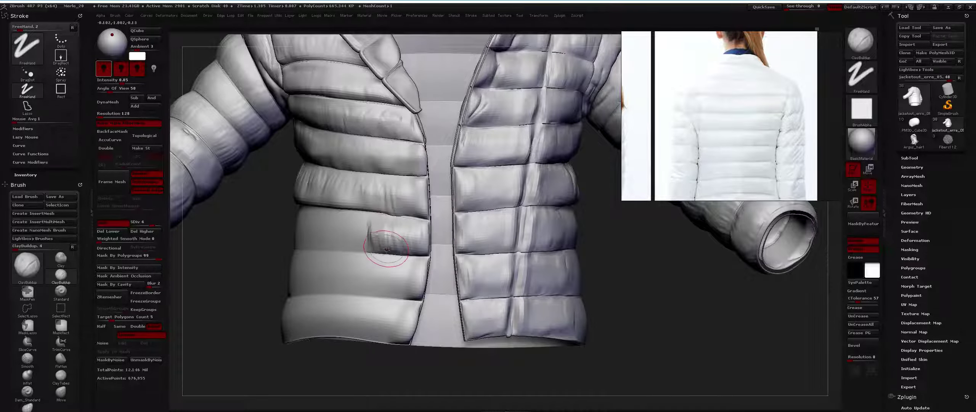
Step: Inflate the padding along the seam below the fifth row, from the front around the side to the back
key("b")
key("i")
key("n")
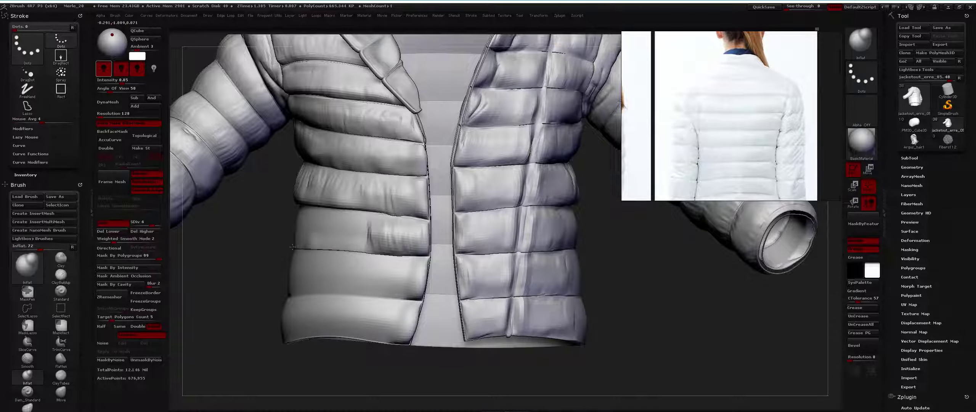
mouse_move(327, 248)
right_mouse_down()
mouse_move(290, 236)
mouse_move(313, 232)
mouse_move(296, 230)
right_mouse_up()
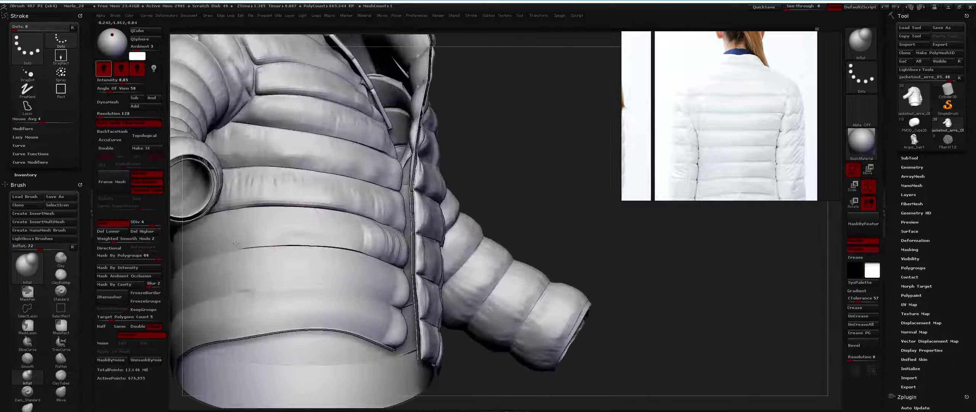
mouse_move(236, 243)
right_mouse_down("ctrl")
mouse_move(247, 237)
mouse_move(218, 284)
mouse_move(448, 206)
mouse_move(444, 153)
right_mouse_up("ctrl")
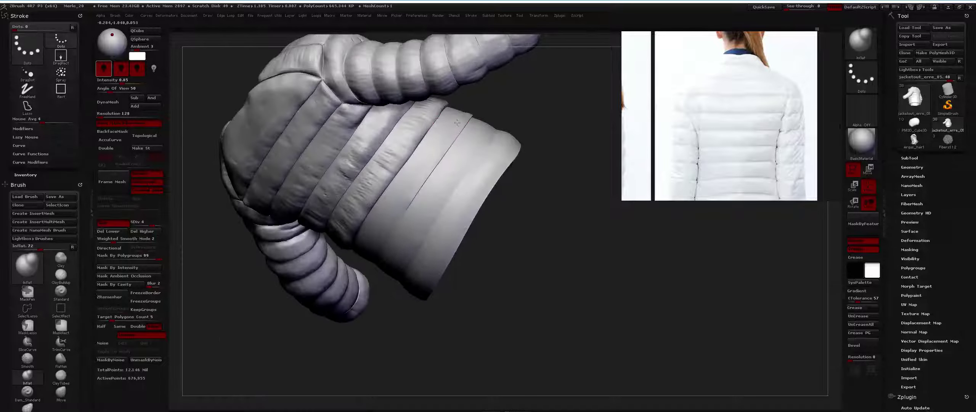
key("shift")
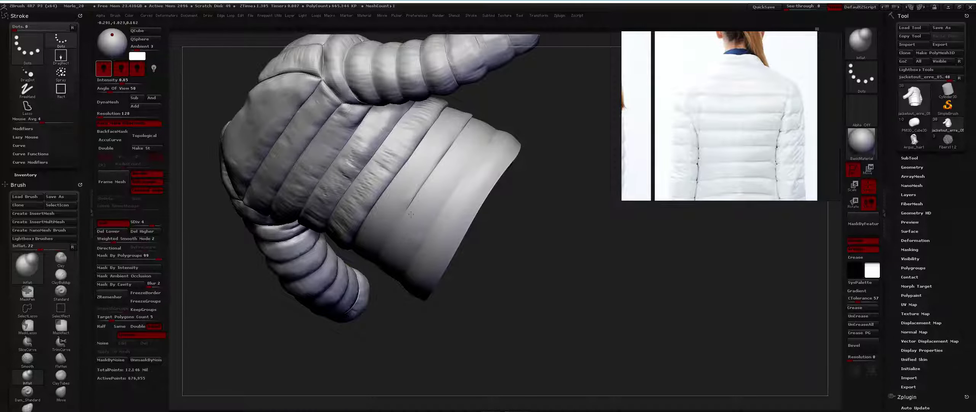
right_click_drag(419, 199, 411, 206)
key("shift")
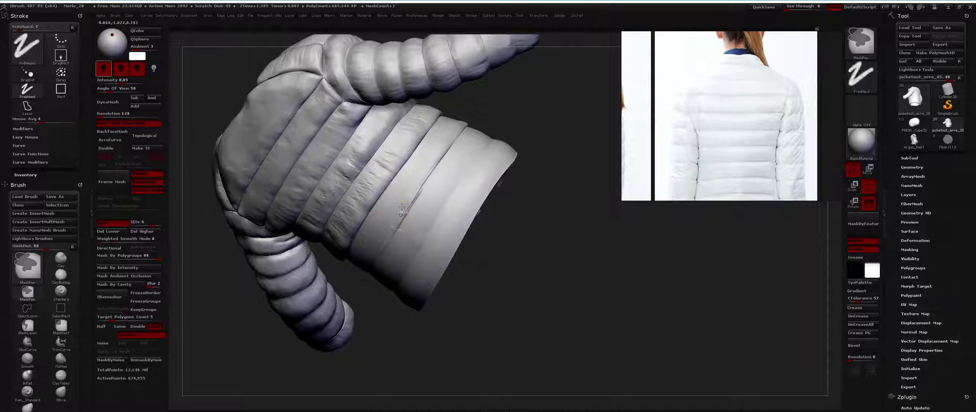
right_click_drag(383, 242, 394, 199)
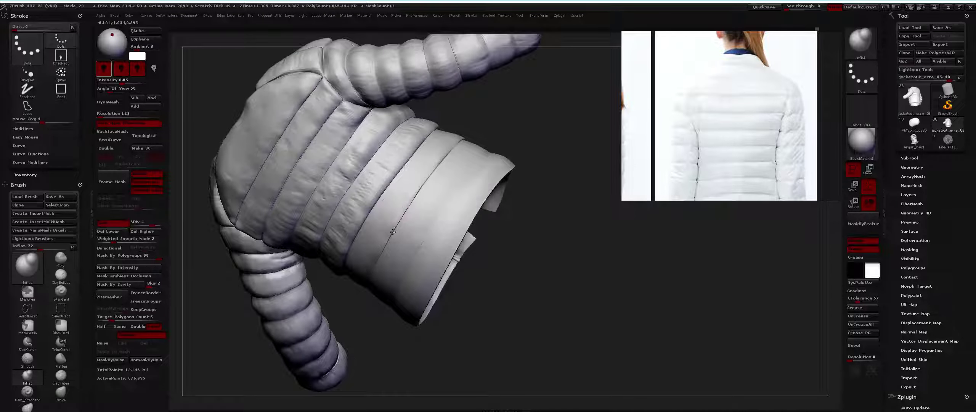
Step: Inflate and smooth the padding next to the seam above the hem row, around the back and side
key("shift")
mouse_move(414, 225)
right_mouse_down()
mouse_move(427, 214)
mouse_move(384, 210)
right_mouse_up()
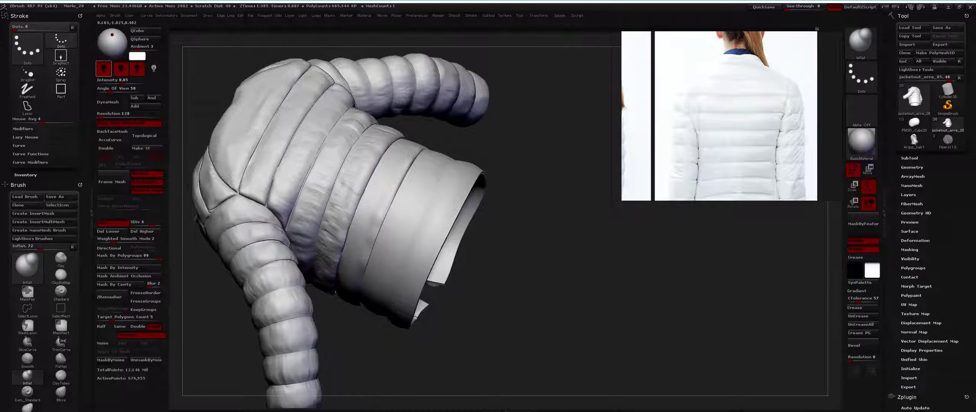
key("shift")
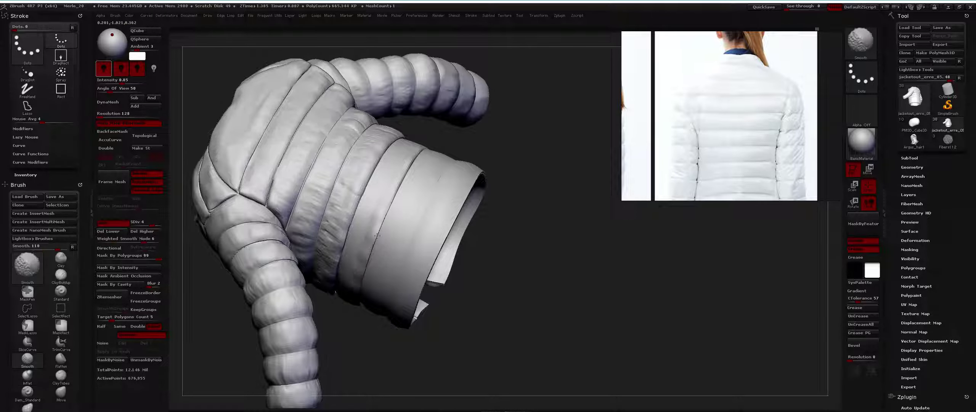
mouse_move(366, 243)
right_mouse_down()
mouse_move(361, 194)
mouse_move(369, 230)
mouse_move(377, 213)
mouse_move(396, 219)
mouse_move(373, 198)
right_mouse_up()
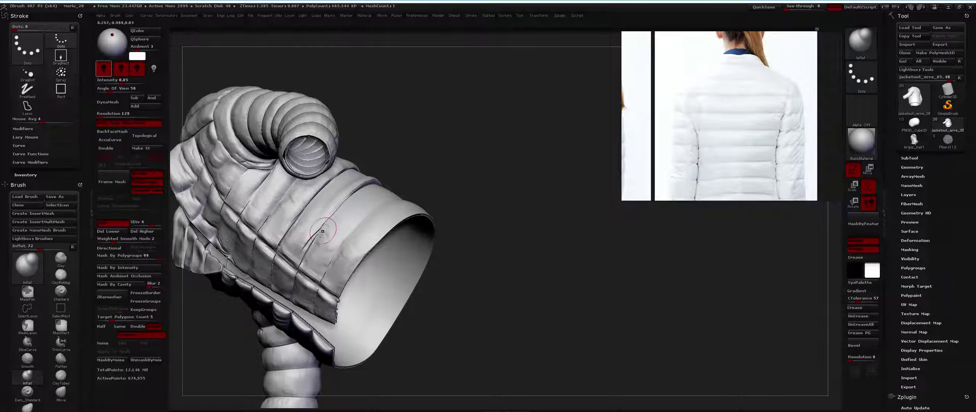
key("shift")
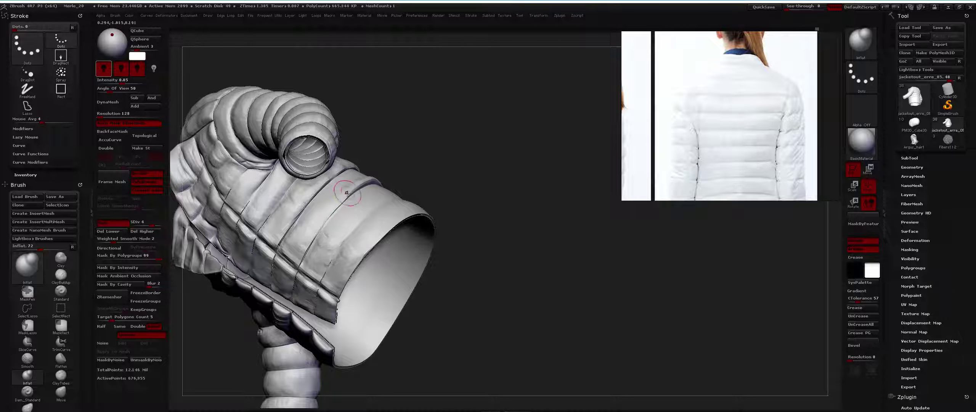
key("shift")
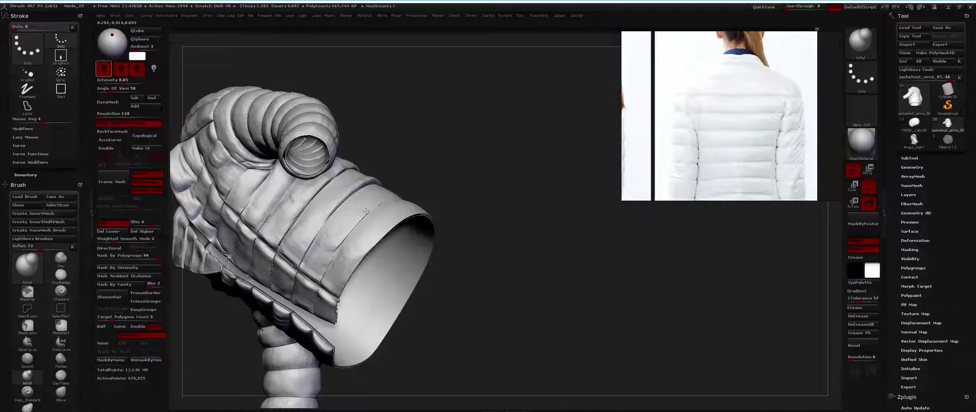
Step: Puff up and smooth the three lowest rows where they wrap around the jacket's side
left_click_drag(388, 194, 371, 224)
mouse_move(403, 192)
left_mouse_down()
mouse_move(397, 198)
mouse_move(421, 172)
mouse_move(479, 148)
mouse_move(408, 193)
left_mouse_up()
mouse_move(502, 171)
left_mouse_down()
mouse_move(534, 179)
mouse_move(483, 165)
left_mouse_up()
key("shift")
key("ctrl")
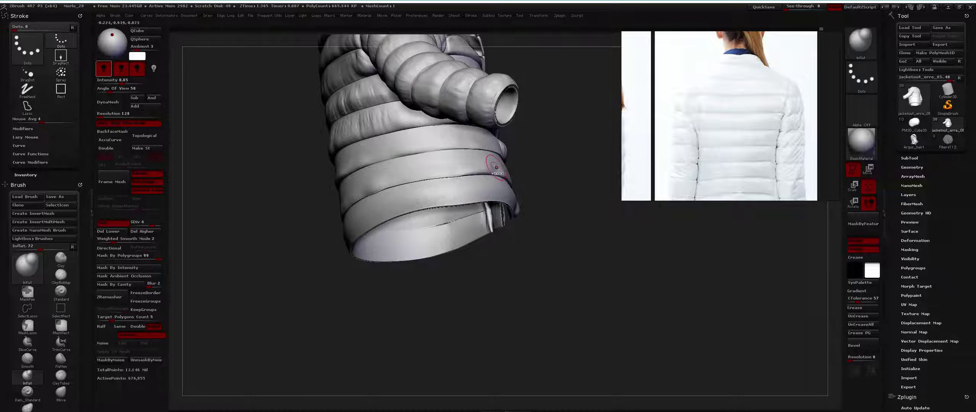
left_click_drag(397, 181, 434, 168)
Step: Inflate the hem row along its lower edge from the side across the back
key("b")
key("i")
key("n")
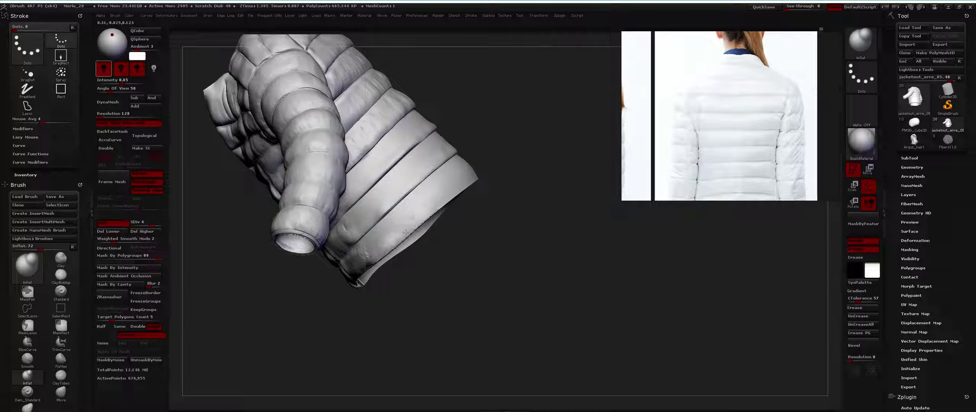
mouse_move(414, 244)
left_mouse_down()
mouse_move(408, 223)
mouse_move(504, 159)
left_mouse_up()
key("shift")
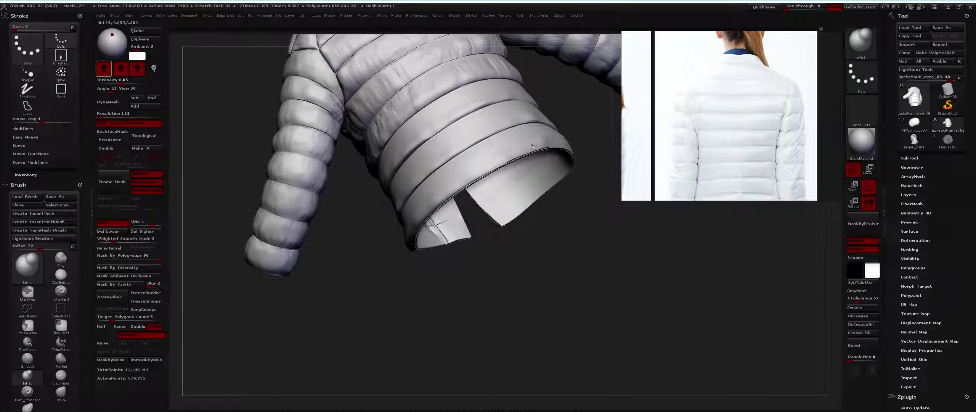
Step: Smooth and inflate the hem row's padding from the back around the side to the front
key("shift")
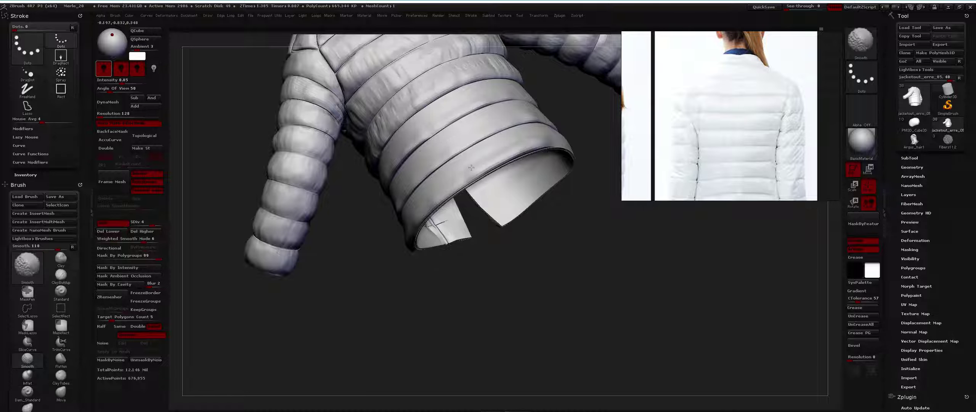
mouse_move(444, 196)
left_mouse_down()
mouse_move(606, 126)
mouse_move(397, 222)
left_mouse_up()
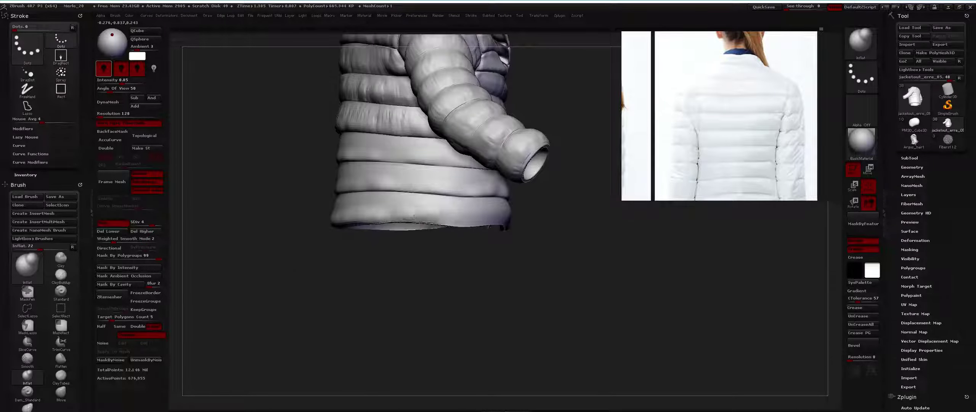
key("shift")
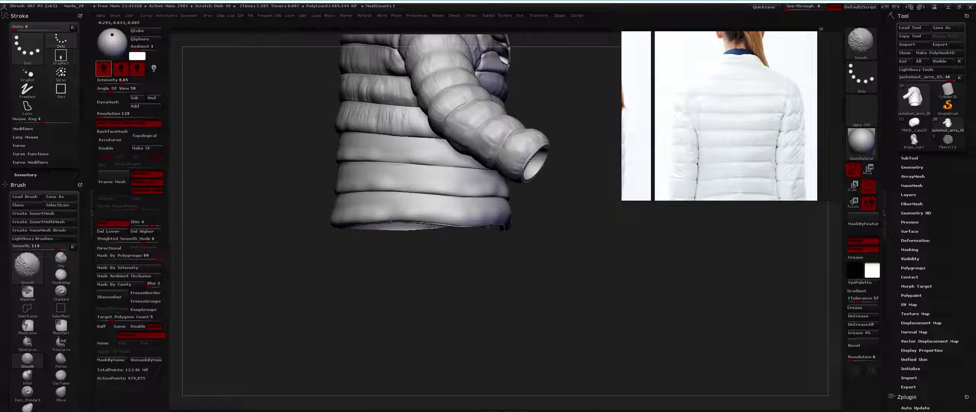
left_click_drag(391, 218, 503, 208)
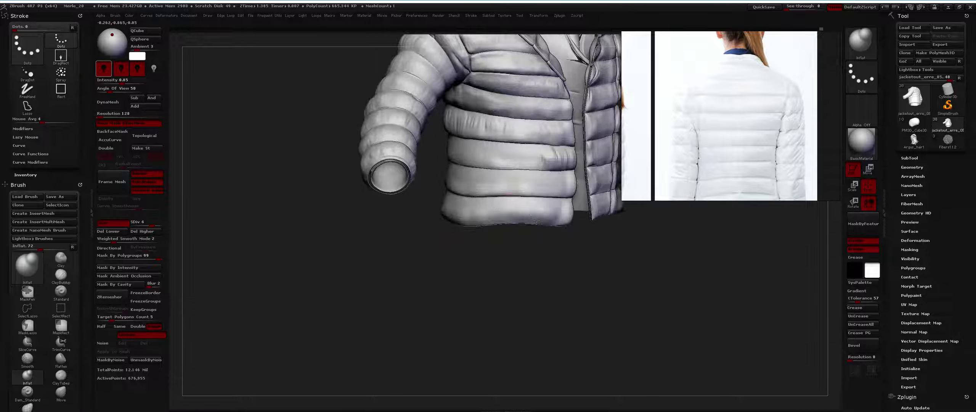
key("ctrl")
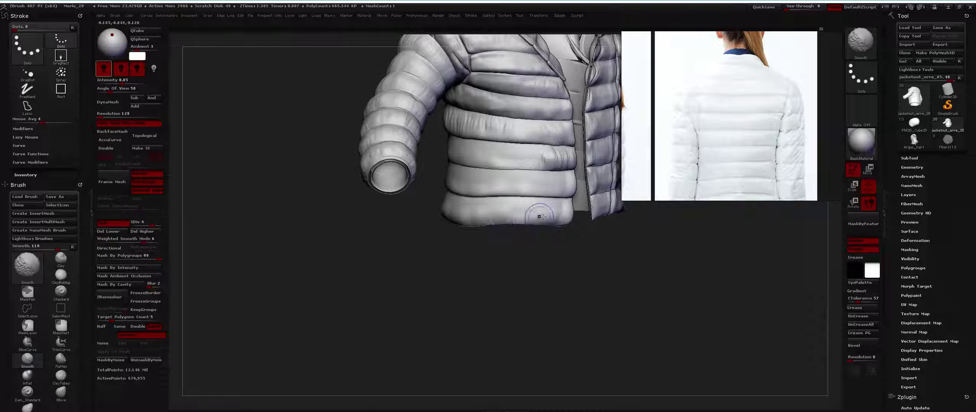
Step: Build up soft wrinkles along the lower front and side rows of the jacket with ClayBuildup
key("f")
mouse_move(510, 204)
left_mouse_down("shift")
mouse_move(532, 223)
mouse_move(514, 197)
mouse_move(491, 202)
mouse_move(487, 189)
left_mouse_up("shift")
key("b")
key("c")
key("b")
mouse_move(471, 219)
left_mouse_down()
mouse_move(495, 213)
mouse_move(473, 201)
mouse_move(537, 199)
left_mouse_up()
Step: Soften the wrinkled rows on the jacket's front side and back with the Flatten brush
key("b")
key("Escape")
key("b")
key("f")
key("l")
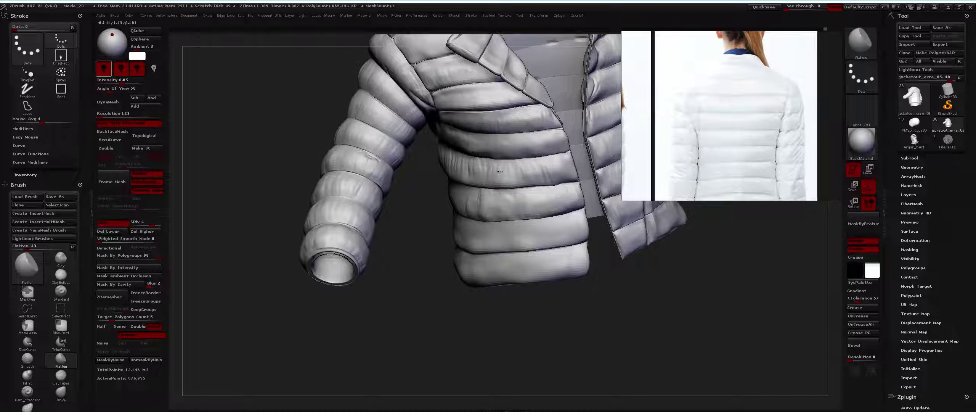
left_click_drag(473, 162, 442, 185)
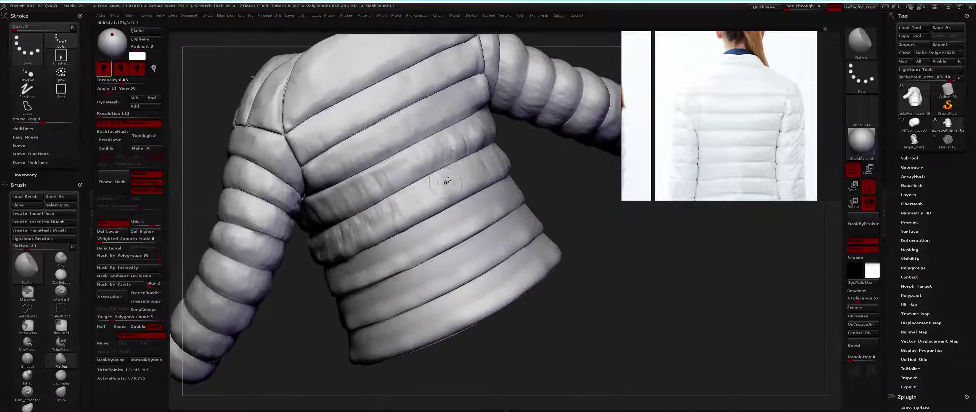
left_click_drag(338, 225, 451, 208)
Step: Build up vertical wrinkles along the fifth row across the jacket's back with ClayBuildup
key("f")
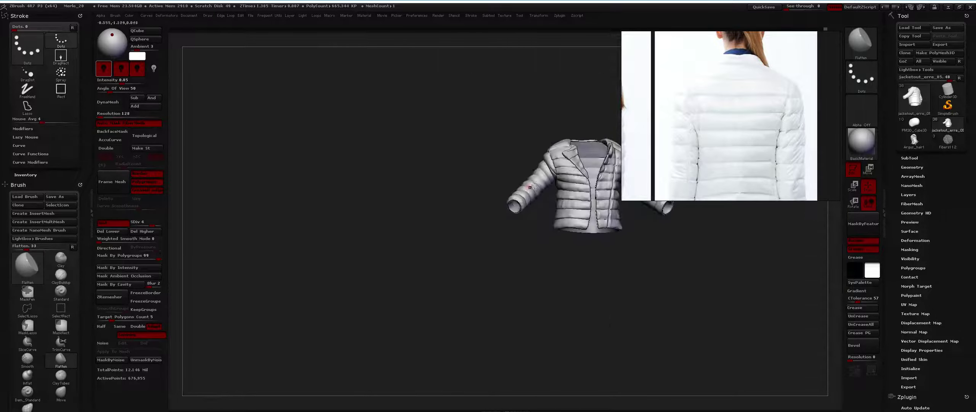
key("b")
key("c")
key("b")
left_click_drag(492, 201, 486, 223)
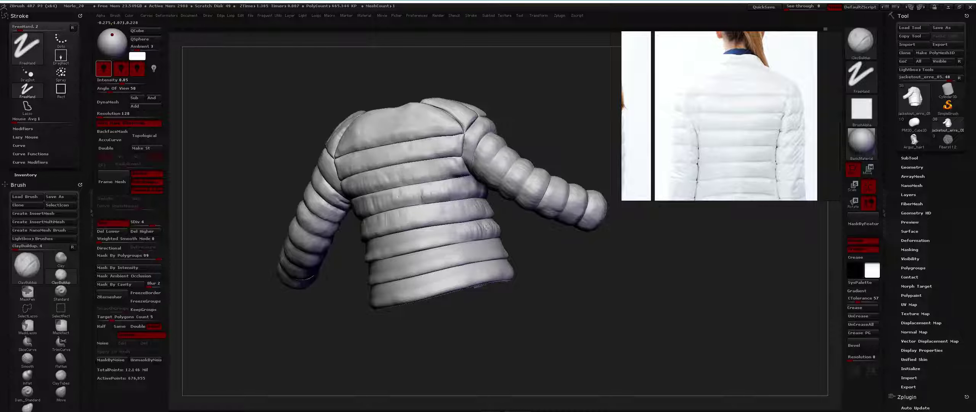
left_click_drag(447, 223, 463, 232)
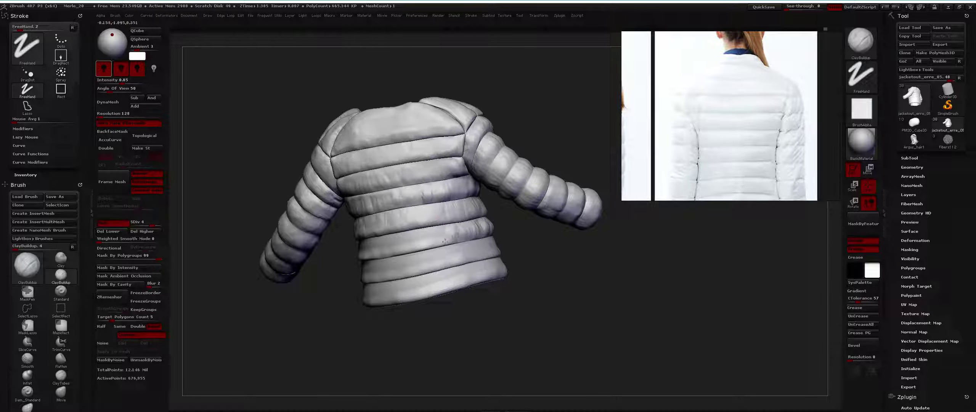
left_click_drag(434, 236, 507, 232)
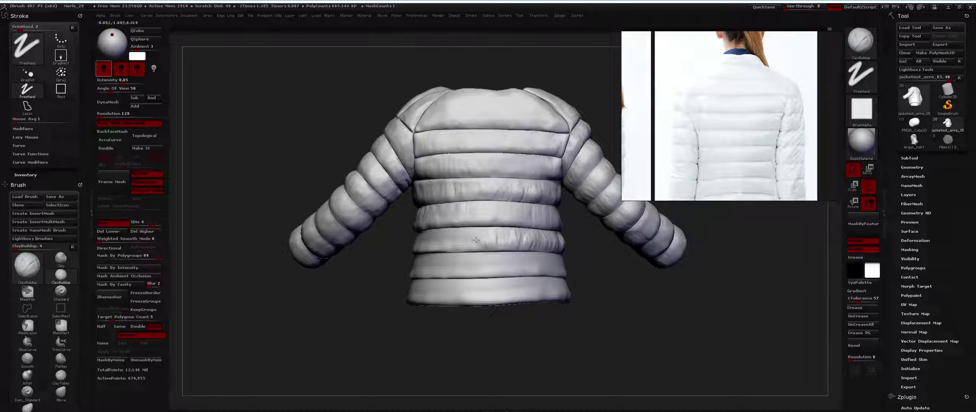
Step: Carve creases beside the back armhole seam at the upper quilted rows with Dam_Standard
mouse_move(494, 233)
left_mouse_down("alt")
mouse_move(511, 235)
mouse_move(476, 225)
mouse_move(456, 157)
left_mouse_up("alt")
key("b")
key("d")
key("s")
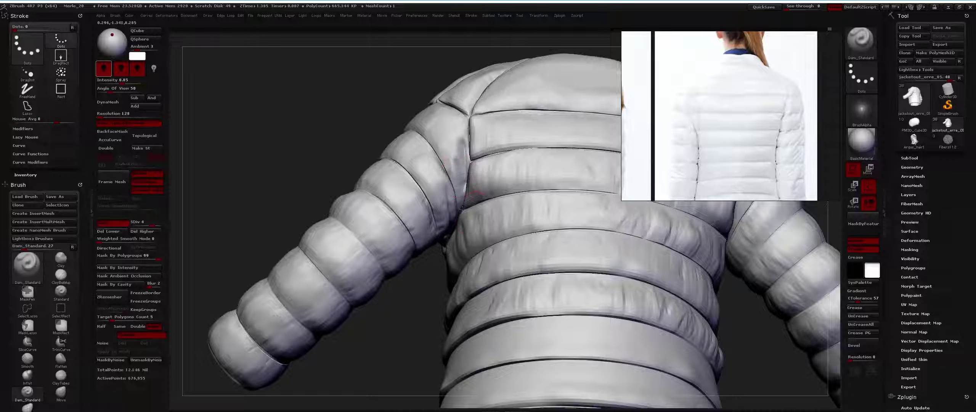
key("f")
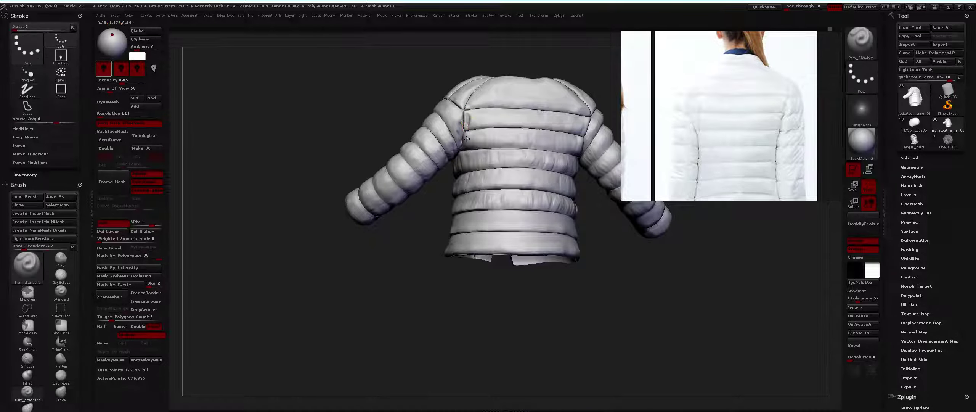
mouse_move(469, 123)
left_mouse_down()
mouse_move(478, 139)
mouse_move(470, 132)
mouse_move(456, 153)
mouse_move(467, 168)
mouse_move(506, 179)
mouse_move(485, 191)
left_mouse_up()
Step: Extend the fifth row's wrinkles around the side toward the zipper side of the front with ClayBuildup
key("b")
key("c")
key("b")
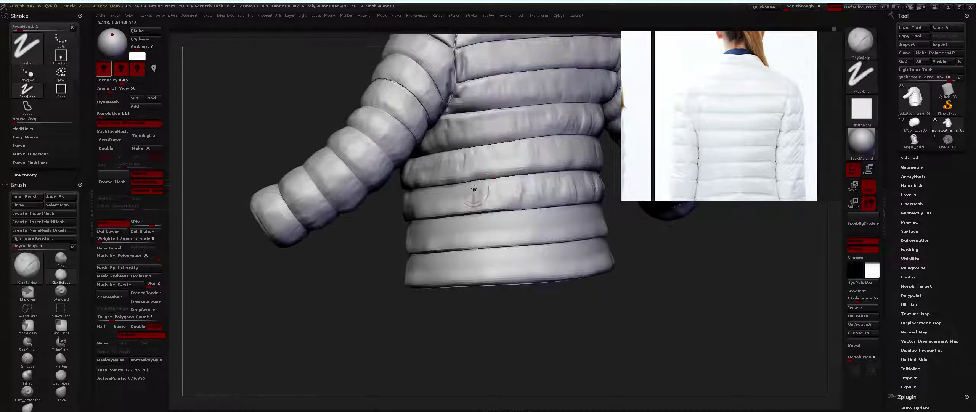
mouse_move(443, 208)
left_mouse_down()
mouse_move(455, 193)
mouse_move(458, 213)
left_mouse_up()
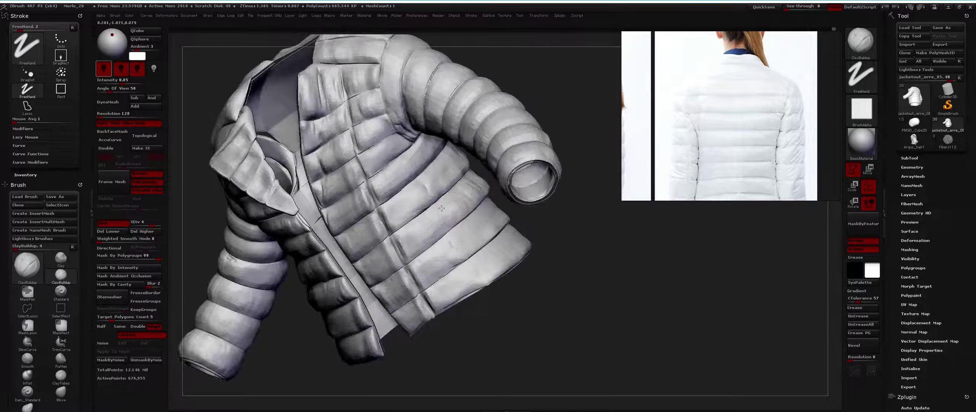
Step: Flatten the new wrinkles on the jacket's side and lower back rows with the Flatten brush
key("b")
key("f")
key("l")
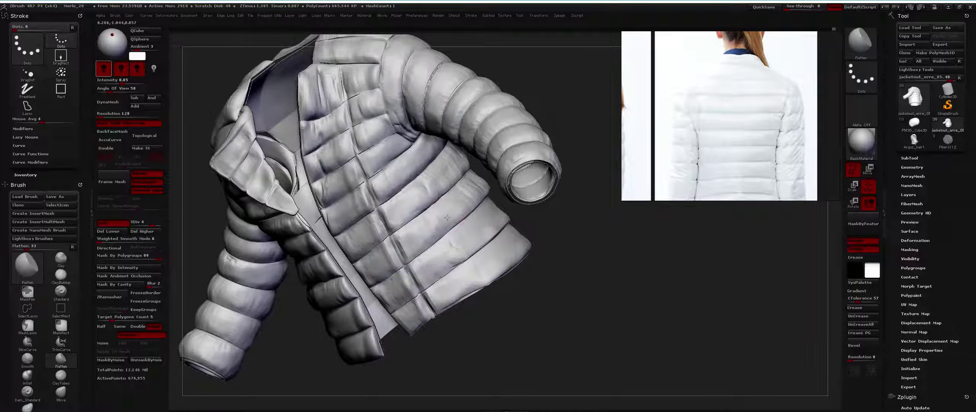
left_click_drag(441, 208, 496, 174)
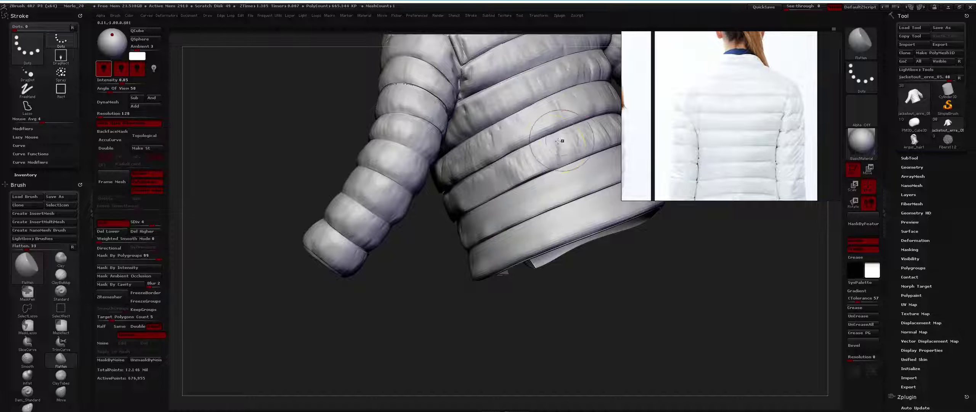
mouse_move(543, 139)
left_mouse_down()
mouse_move(514, 182)
mouse_move(519, 140)
mouse_move(481, 186)
mouse_move(505, 178)
left_mouse_up()
Step: Build up vertical wrinkles along the next quilted row down the jacket's back with ClayBuildup
key("space")
key("b")
key("c")
key("b")
Step: Flatten the new wrinkles on the jacket's lower back rows with the Flatten brush and check the side and back
key("b")
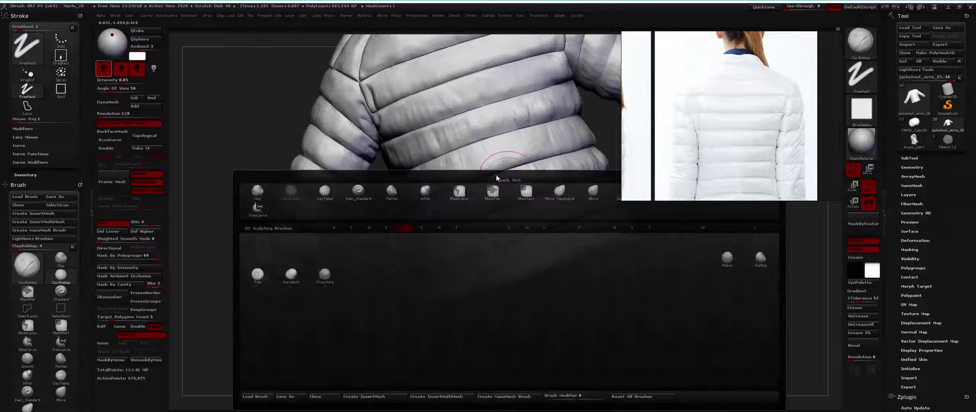
key("f")
key("l")
left_click_drag(581, 160, 548, 202)
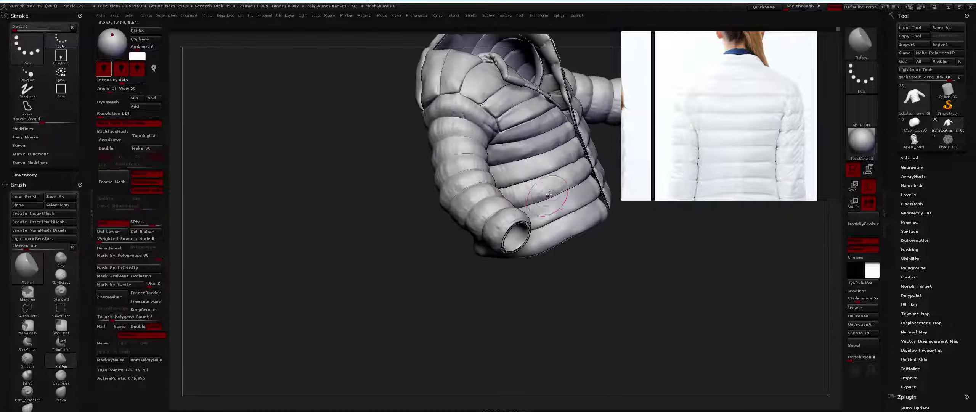
left_click_drag(549, 167, 495, 213)
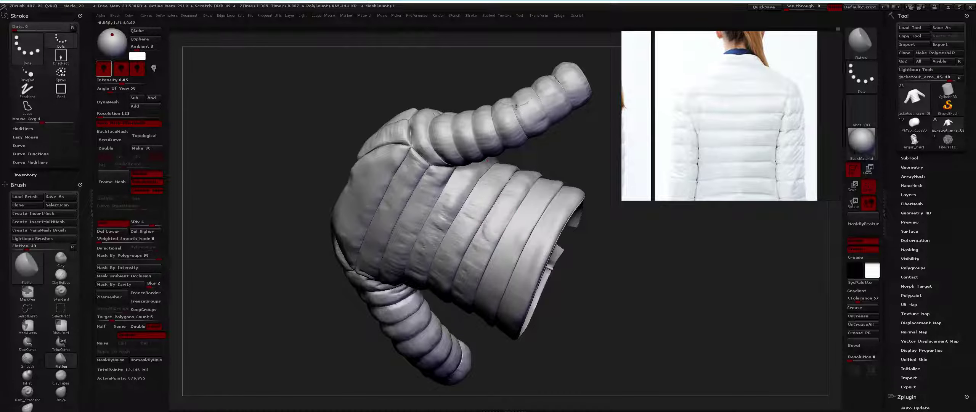
Step: Puff up the lower quilted rows around the jacket's side toward the front with the Inflat brush
key("b")
key("i")
key("n")
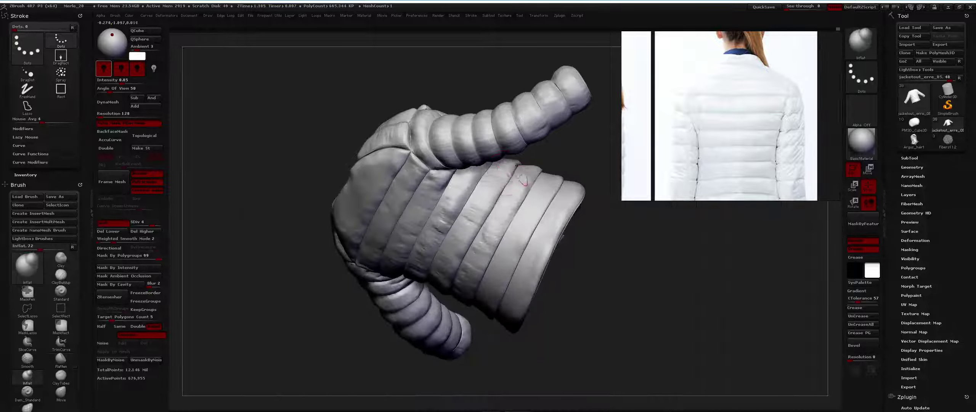
key("shift")
key("ctrl")
right_click_drag(500, 192, 535, 222)
key("b")
key("i")
key("n")
right_click_drag(536, 177, 542, 168)
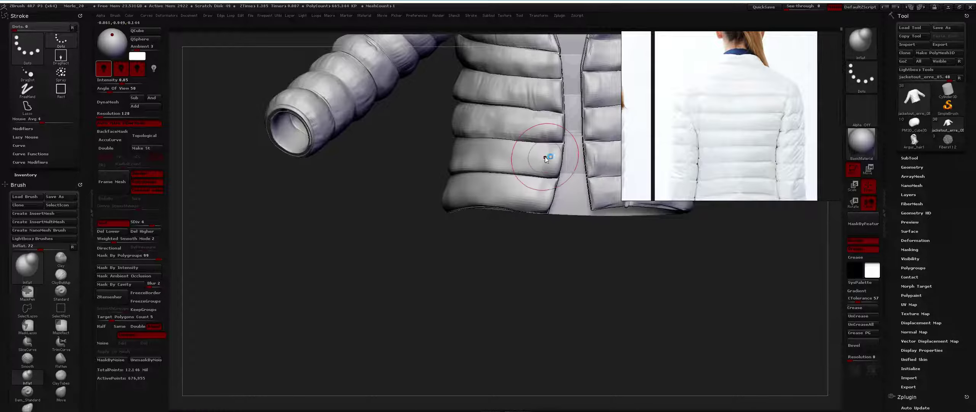
Step: Build up wrinkles at the zipper end of the front's second row above the hem with ClayBuildup
key("b")
key("c")
key("b")
key("space")
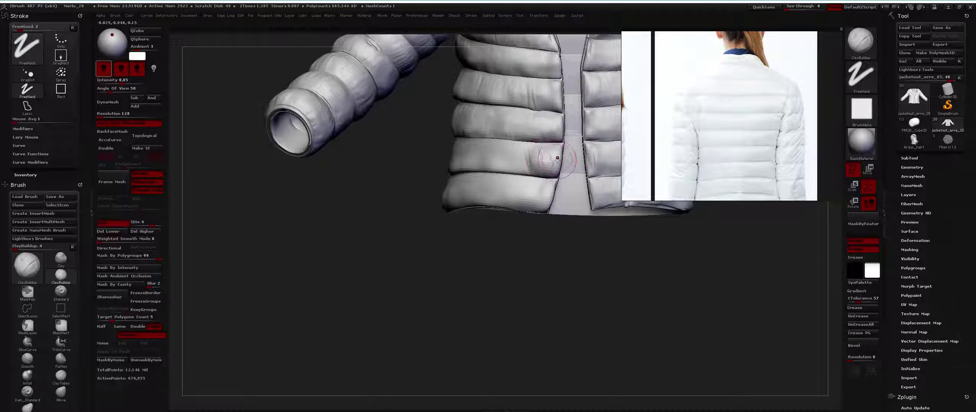
Step: Carve creases beside the zipper on the front's second row above the hem with Dam_Standard, undoing a stray stroke
key("b")
key("d")
key("s")
key("b")
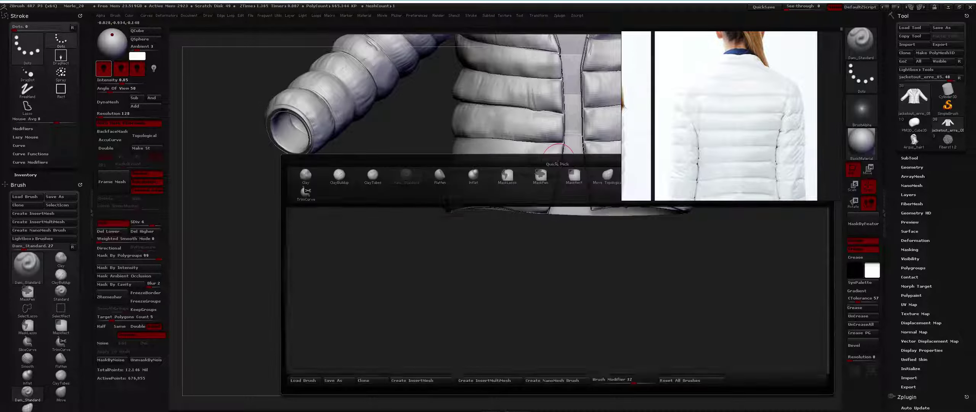
key("Escape")
key("ctrl")
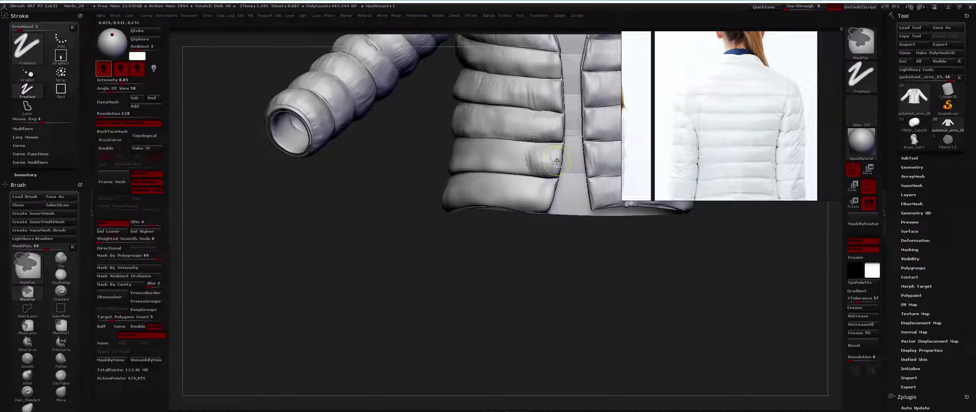
key("space")
left_click(552, 160)
key("ctrl+z")
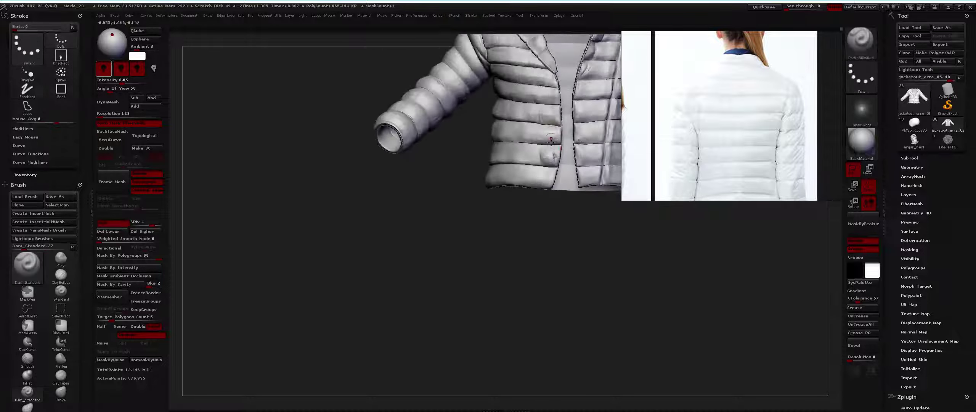
Step: Add ClayBuildup wrinkles farther from the zipper, across the front's second row above the hem
key("b")
key("c")
key("b")
key("ctrl+shift+z")
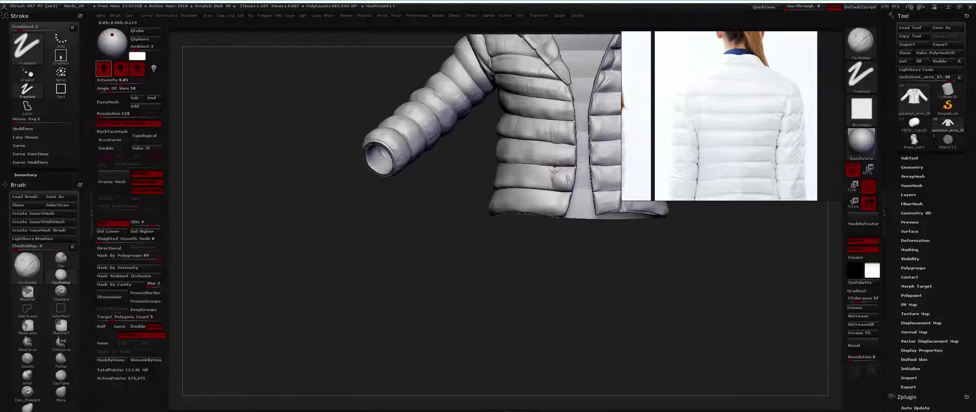
key("space")
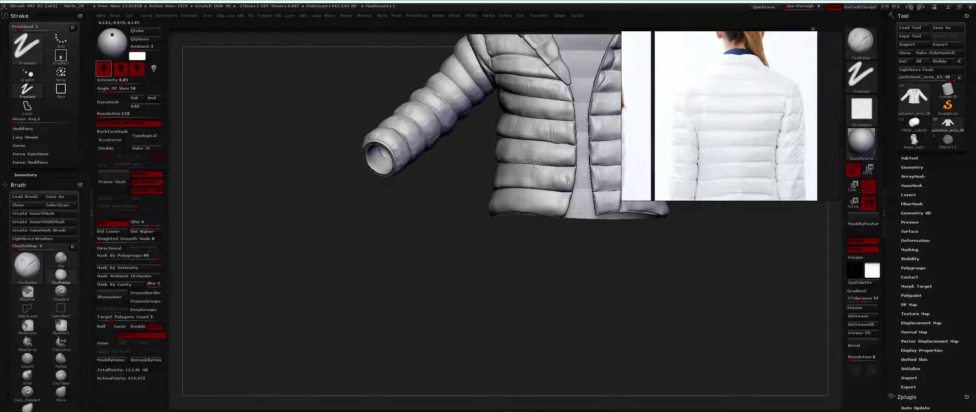
Step: Undo the latest ClayBuildup strokes on the lower front row and view the jacket on the full figure
key("ctrl+z")
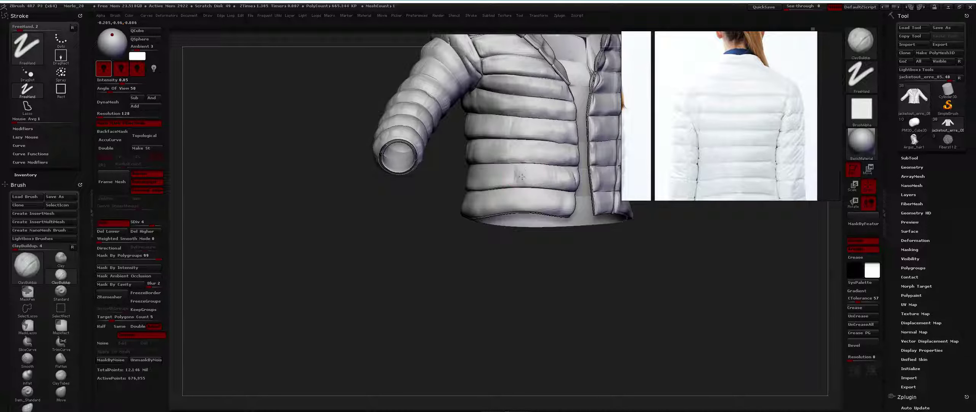
key("ctrl+z")
key("ctrl+z")
key("ctrl+z")
key("ctrl+z")
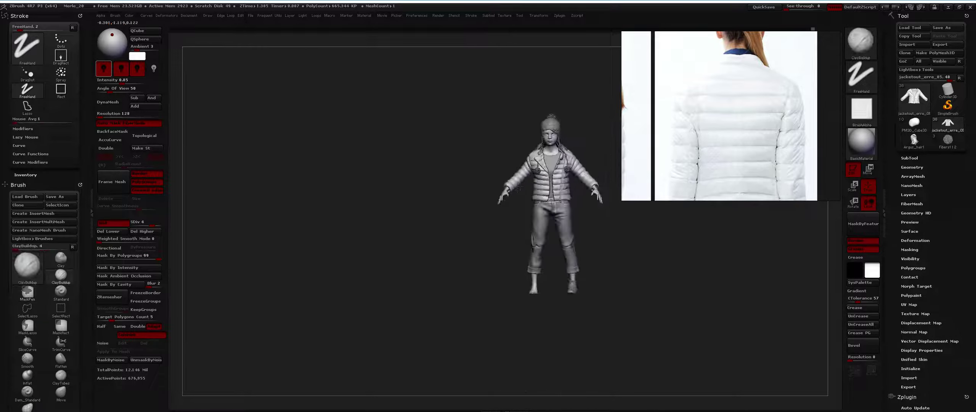
key("ctrl+z")
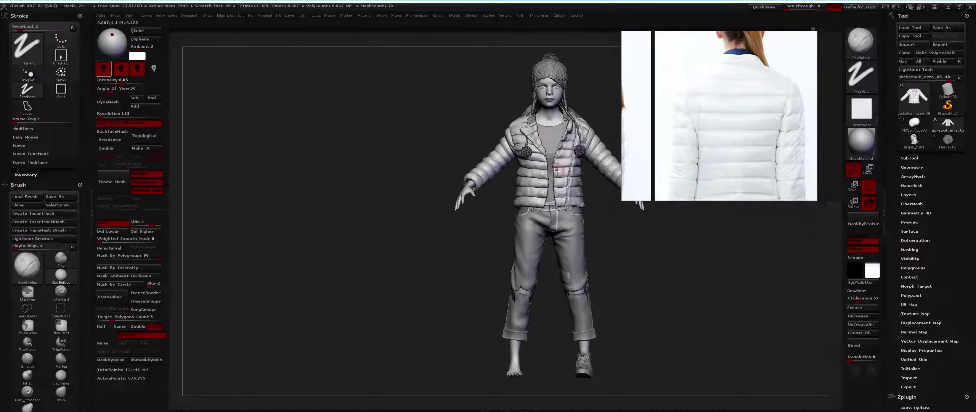
Step: Select the tank top under the jacket and reshape its lower front with the Move brush, ghosting the other parts
left_click(553, 145, "alt")
key("f")
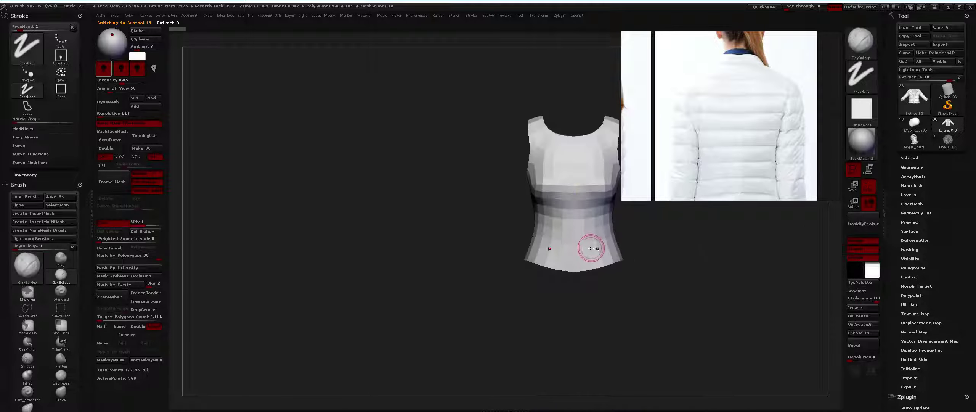
key("space")
key("b")
key("m")
key("v")
left_click_drag(604, 251, 605, 267)
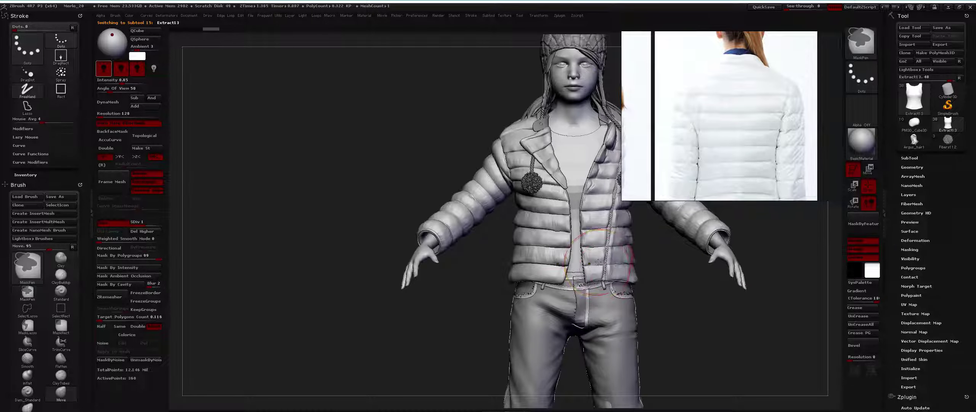
key("space")
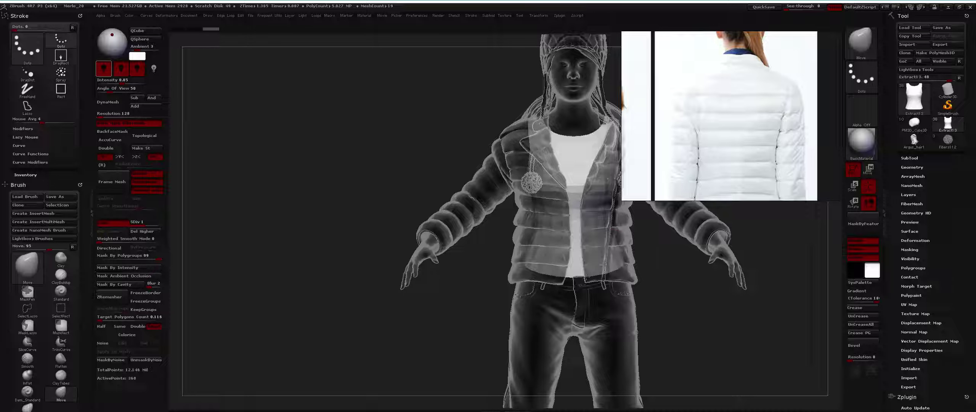
left_click_drag(587, 276, 577, 250)
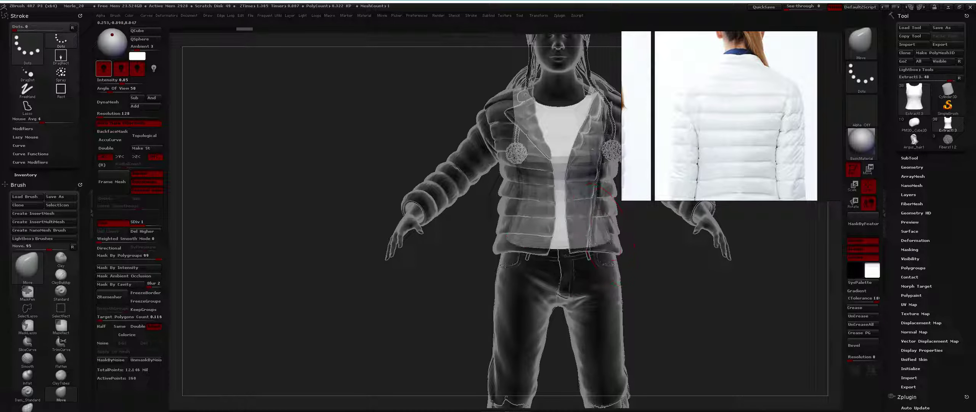
mouse_move(584, 247)
right_mouse_down("ctrl")
mouse_move(585, 263)
mouse_move(594, 210)
mouse_move(583, 219)
right_mouse_up("ctrl")
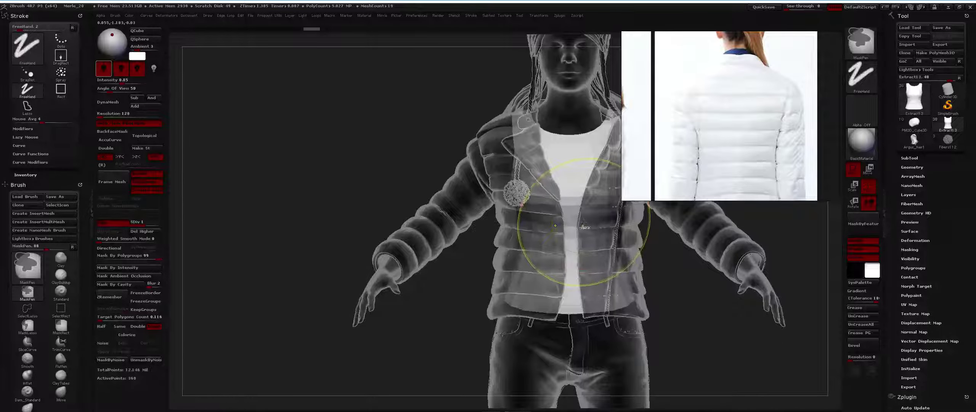
Step: Subdivide the tank top to level 3 and build up a first fold across the chest with the ClayBuildup brush
key("d")
key("b")
key("c")
key("b")
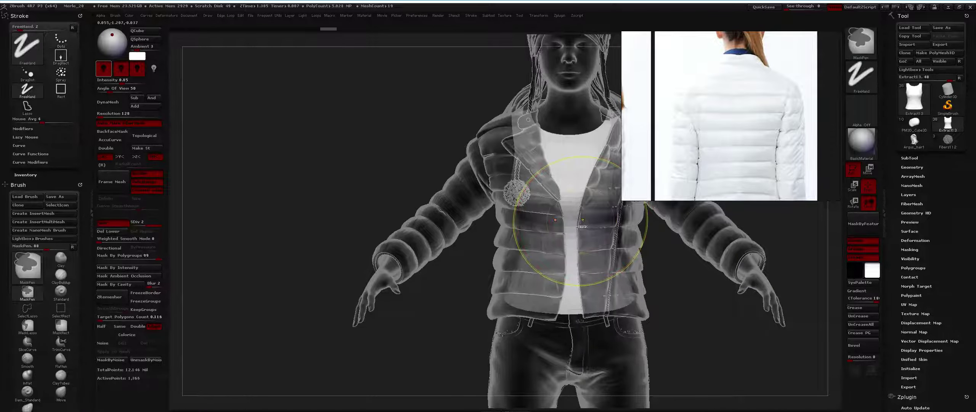
key("d")
key("space")
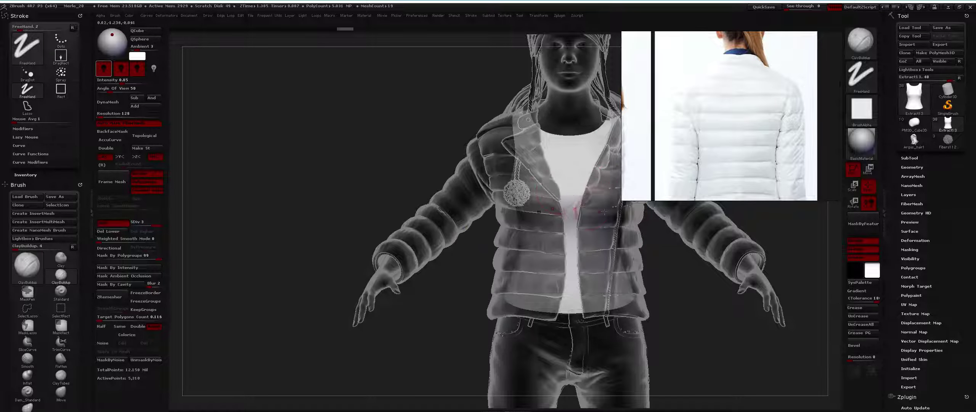
key("space")
left_click_drag(575, 192, 548, 194)
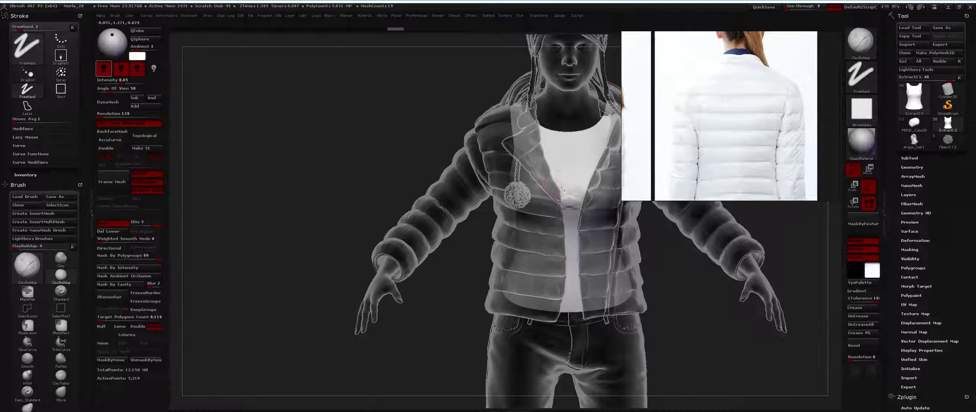
Step: Sculpt soft fabric folds across the tank top's chest at subdivision level 3 with the Standard brush and smooth them
key("d")
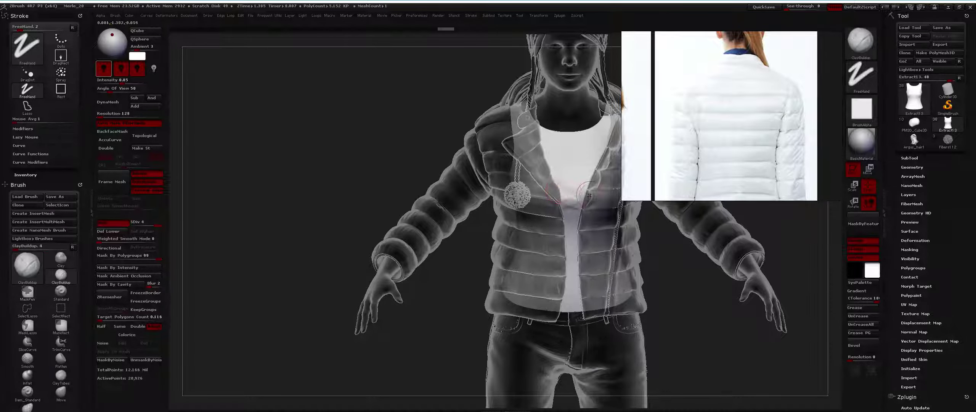
key("shift+d")
key("b")
key("s")
key("t")
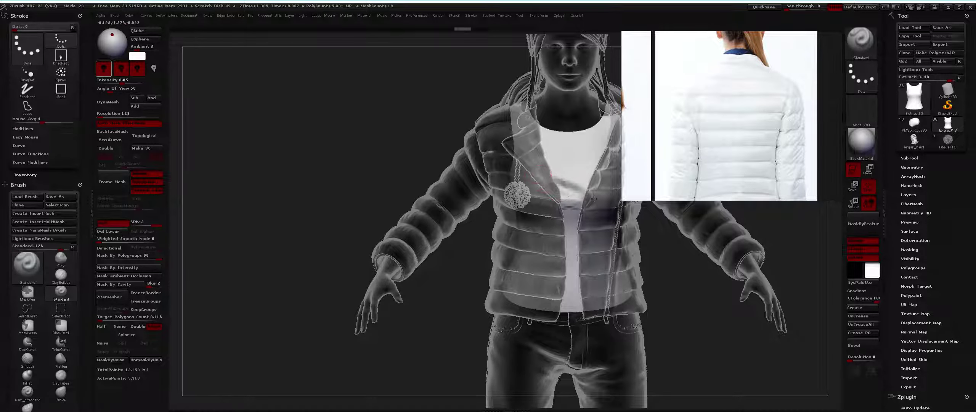
key("shift")
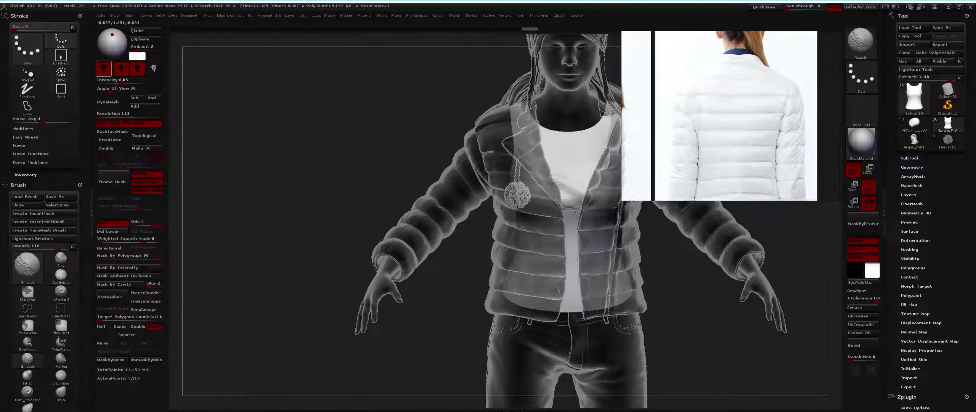
left_click_drag(579, 218, 561, 173)
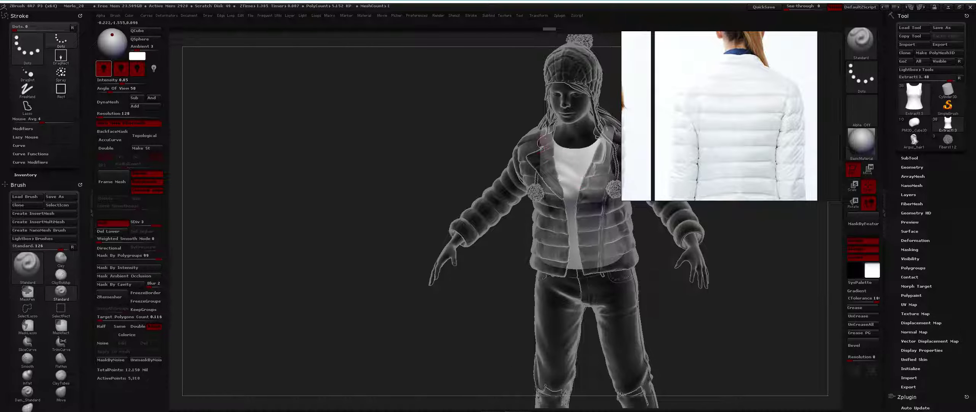
Step: Extend the Standard-brush folds from the tank top's neckline down its visible front, without ghosting the other parts
key("shift")
left_click_drag(559, 157, 584, 206)
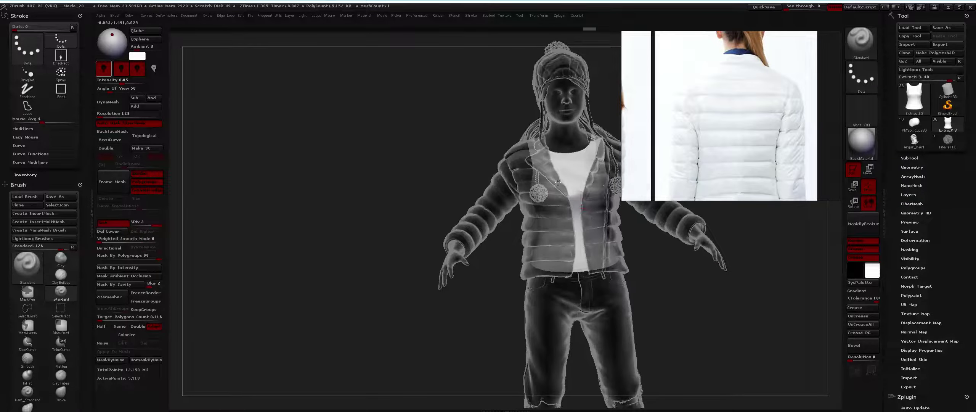
left_click_drag(558, 182, 599, 219)
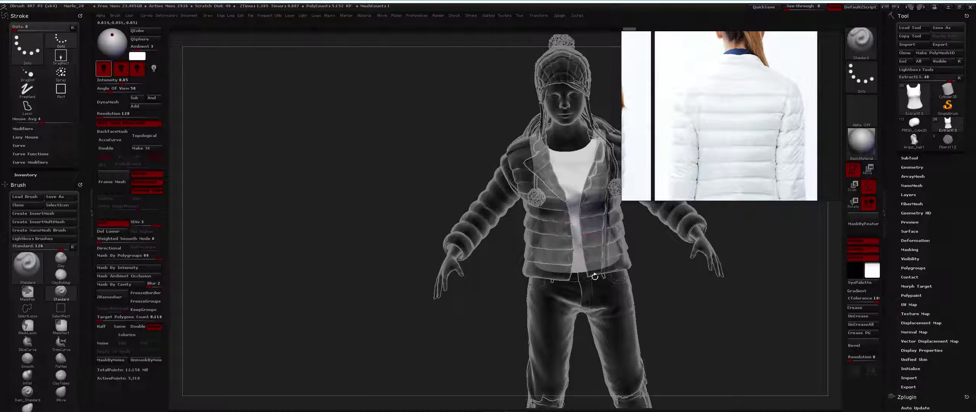
key("ctrl")
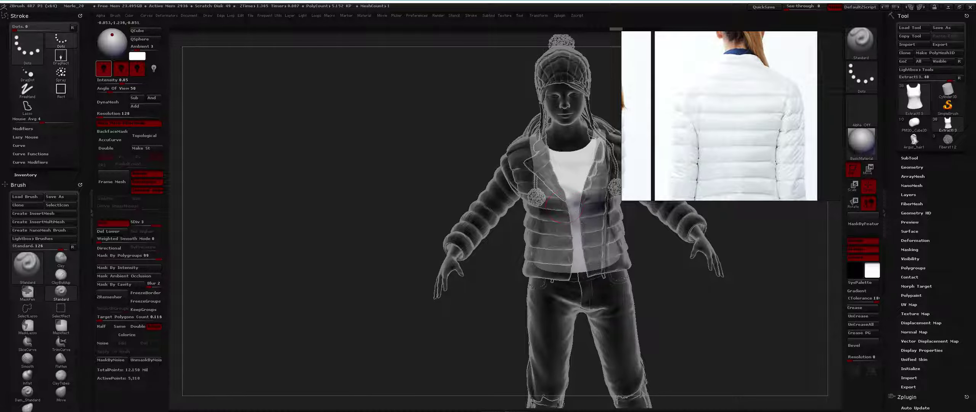
mouse_move(575, 206)
left_mouse_down()
mouse_move(603, 202)
mouse_move(582, 167)
mouse_move(600, 215)
mouse_move(583, 187)
left_mouse_up()
key("space")
key("ctrl")
key("ctrl")
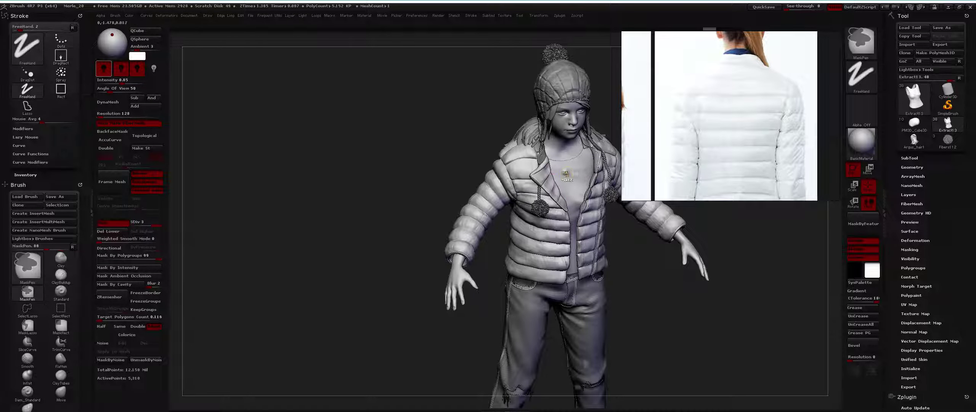
Step: Subdivide the tank top to level 4 and work on its upper chest folds, isolating it from the other parts
key("space")
key("ctrl+d")
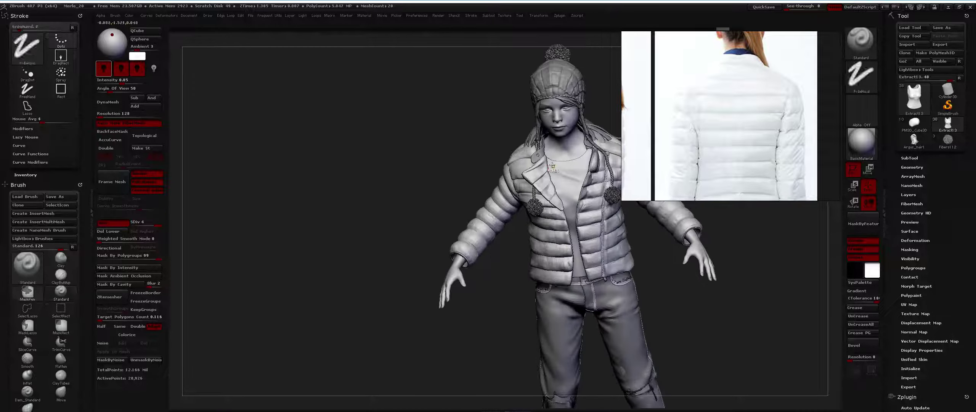
key("shift+alt+s")
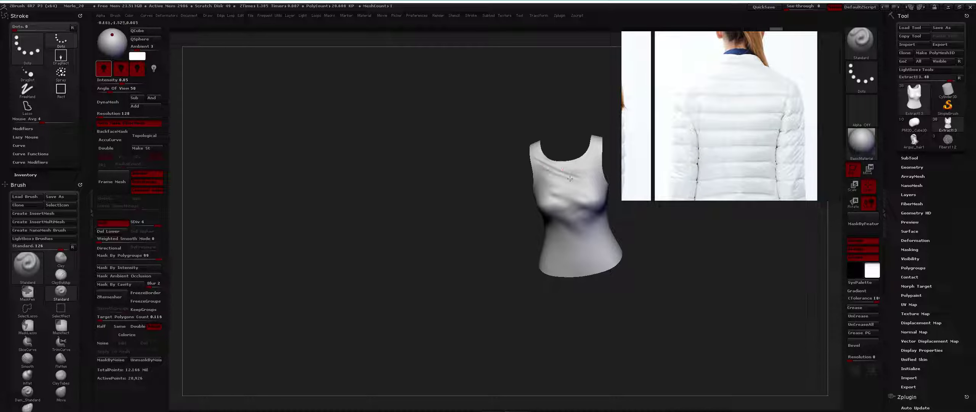
key("space")
key("ctrl")
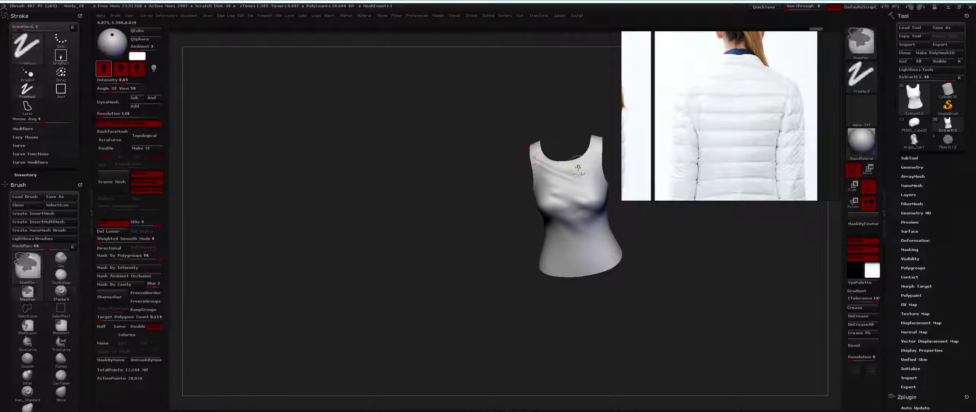
key("shift+alt+s")
key("shift+alt+s")
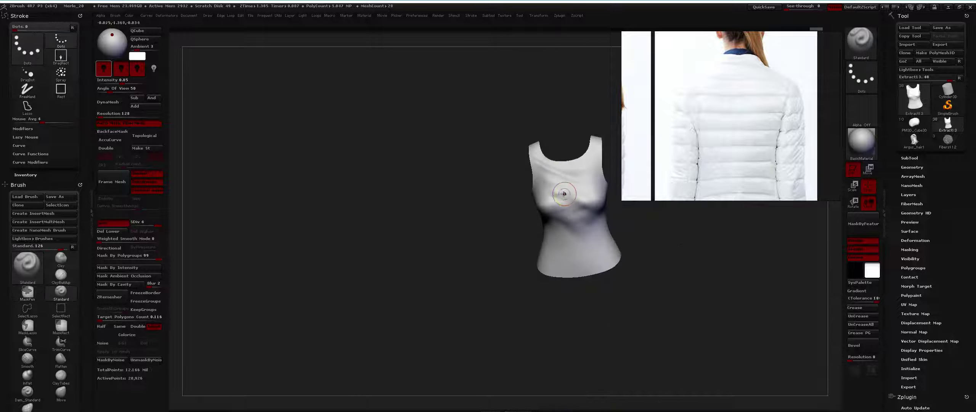
Step: Sculpt and smooth diagonal folds across the tank top's bust, and check the form at subdivision levels 2 and 4
left_click_drag(597, 211, 566, 178)
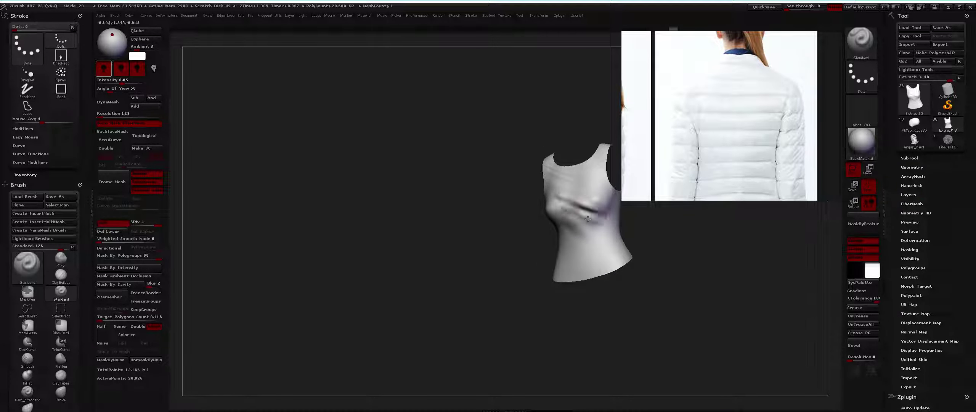
left_click_drag(592, 221, 571, 207, "shift")
key("shift+alt+s")
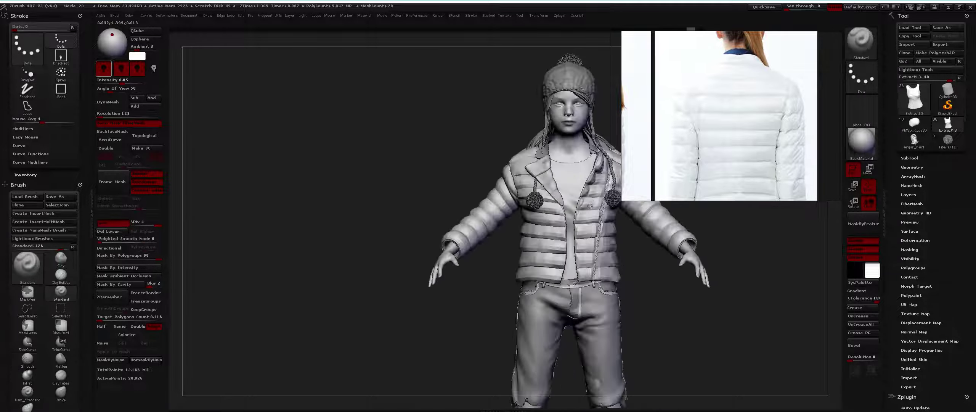
key("shift+alt+s")
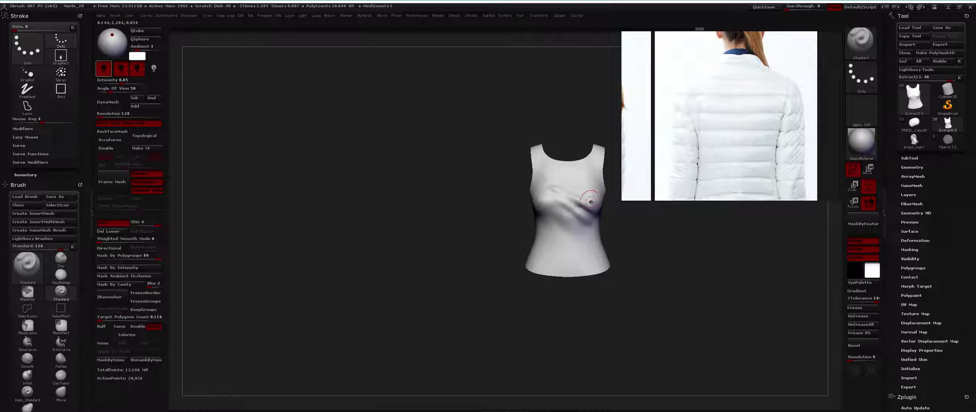
key("shift+d")
key("shift+d")
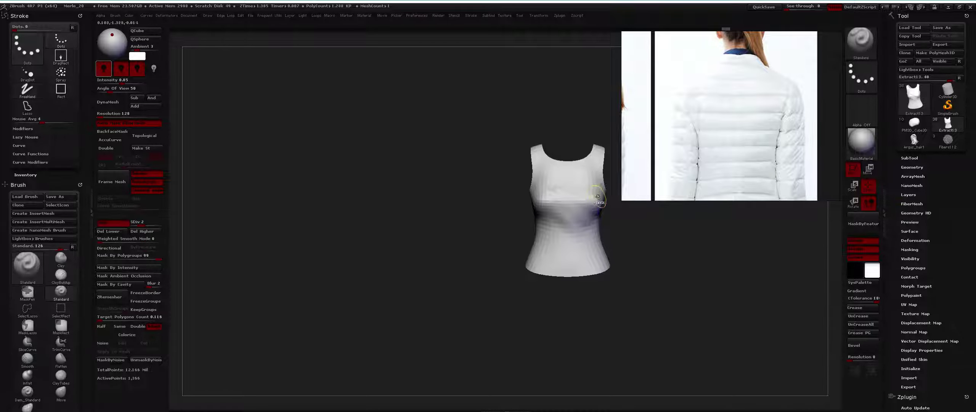
key("d")
key("d")
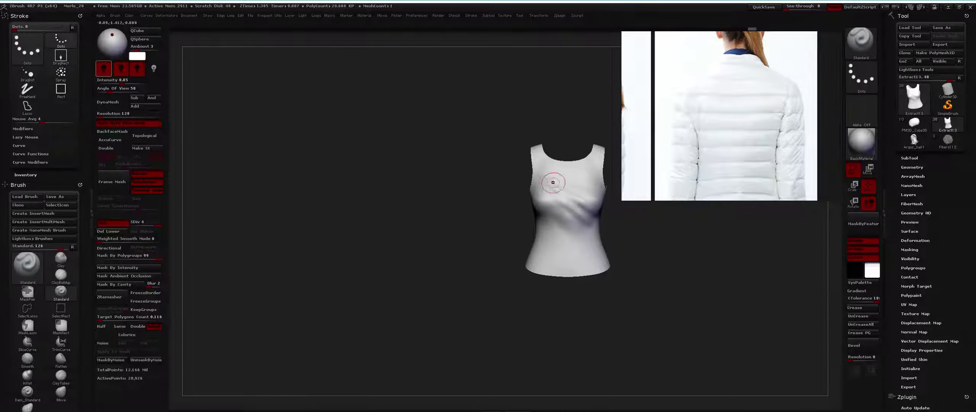
Step: Add to the folds around the tank top's bust and soften them with the Flatten brush
left_click_drag(571, 200, 568, 190)
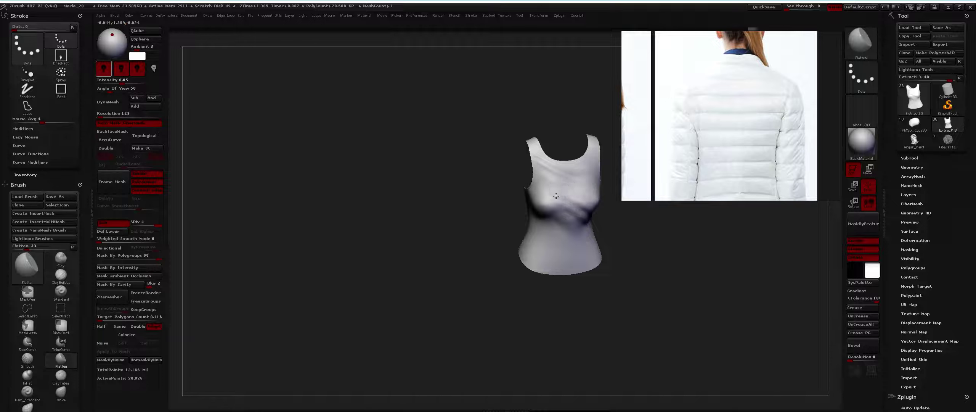
key("shift+s")
left_click_drag(589, 195, 583, 180)
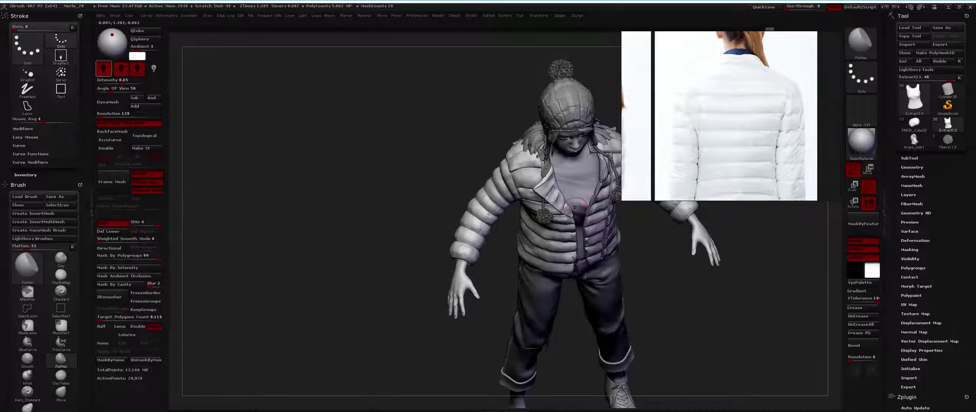
Step: Refine the tank top's chest folds inside the jacket opening with the Dam_Standard and Slide brushes
key("b")
key("d")
key("s")
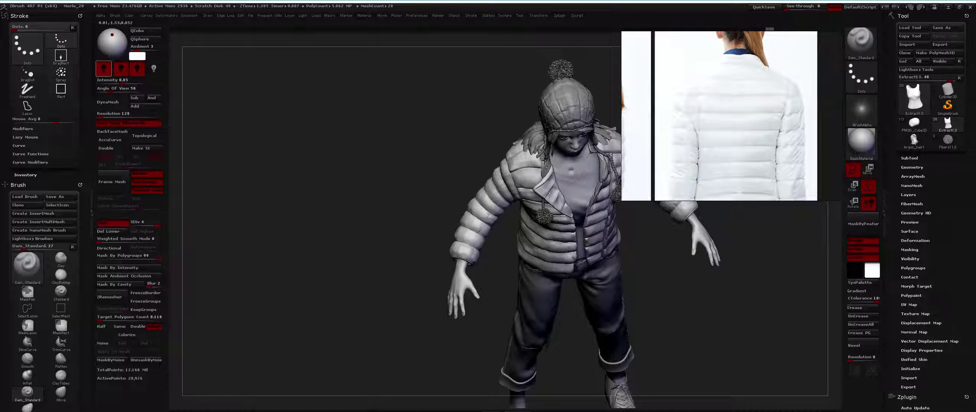
key("b")
key("s")
key("l")
left_click_drag(589, 179, 572, 182)
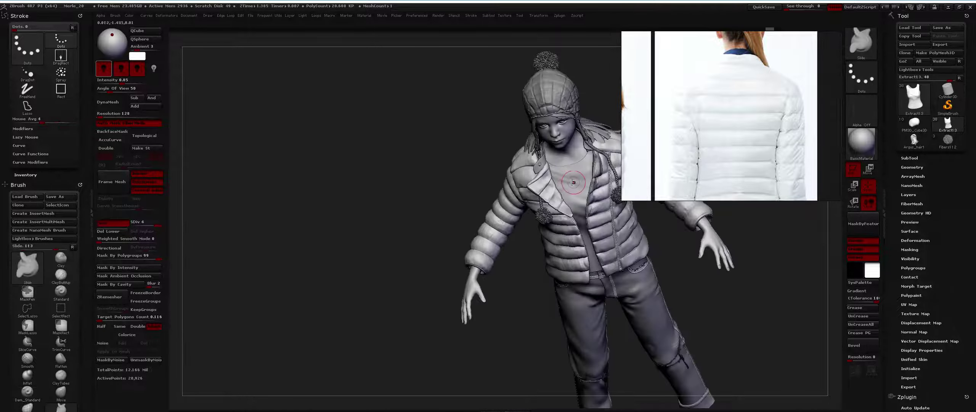
Step: Isolate the tank top and sculpt further folds over its chest and side with the Standard brush
key("b")
key("s")
key("t")
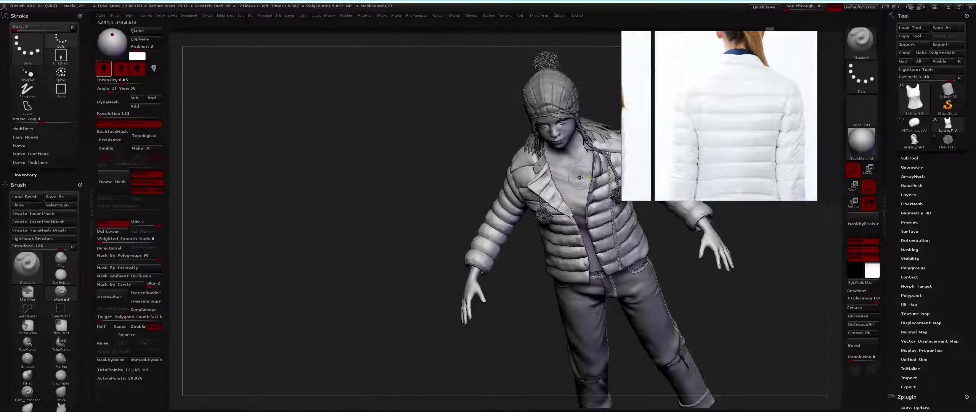
left_click(580, 163, "ctrl+shift")
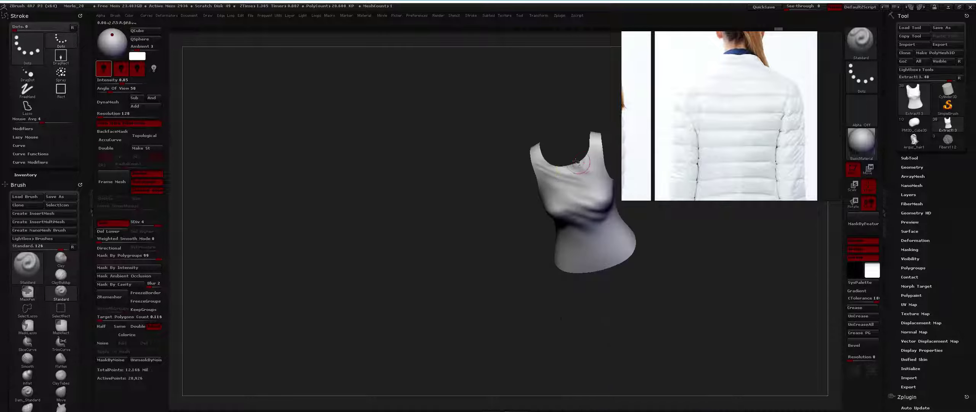
mouse_move(607, 183)
left_mouse_down()
mouse_move(588, 235)
mouse_move(539, 217)
left_mouse_up()
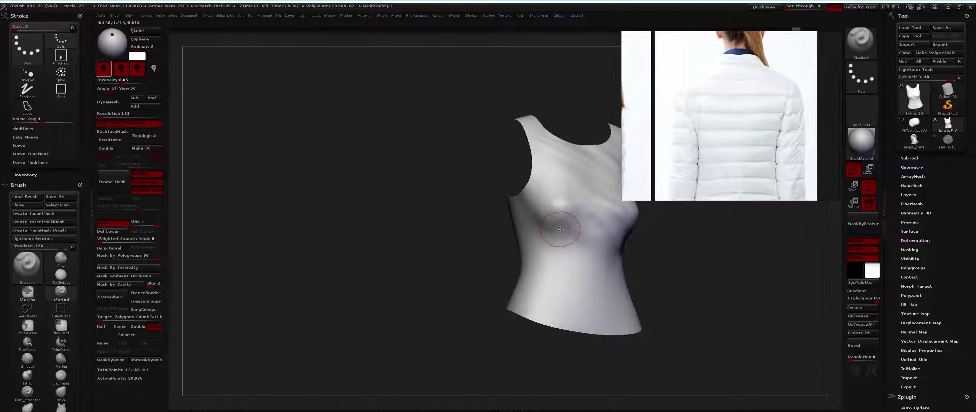
Step: Build up diagonal folds beneath the tank top's bust using the ClayBuildup brush with a round alpha
key("ctrl")
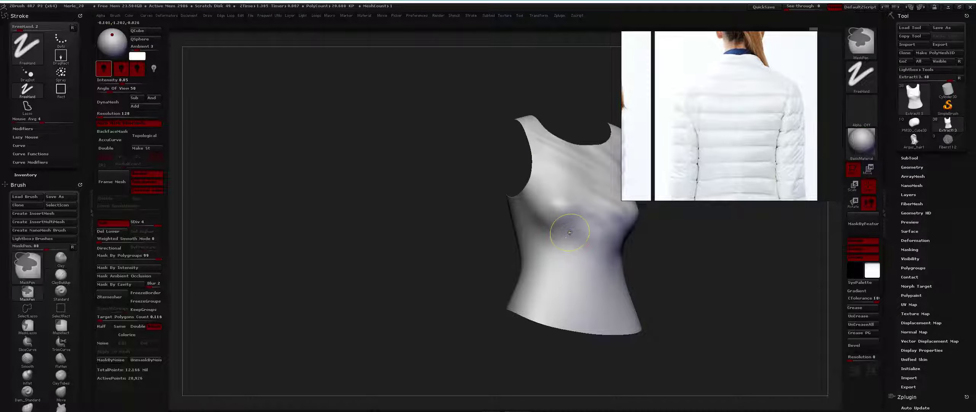
key("space")
left_click(616, 296)
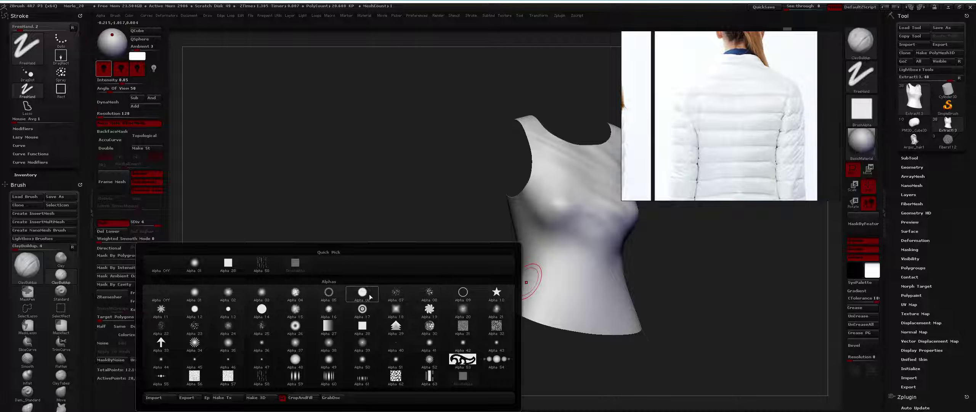
left_click(370, 297)
key("space")
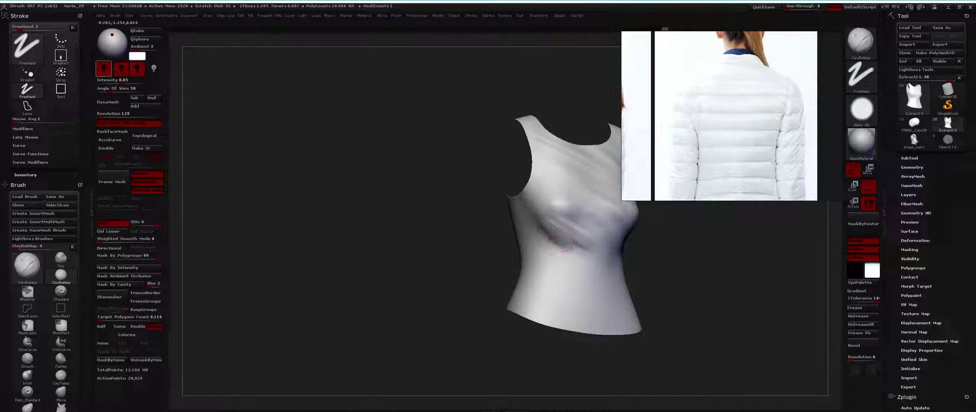
Step: Extend the diagonal folds beneath the tank top's bust with the ClayBuildup brush and smooth them
left_click_drag(594, 236, 534, 221)
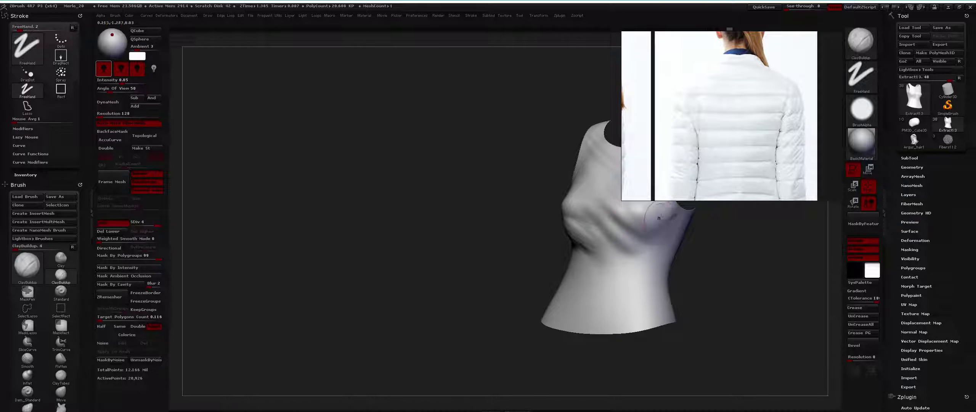
key("shift")
left_click_drag(660, 223, 581, 240, "shift")
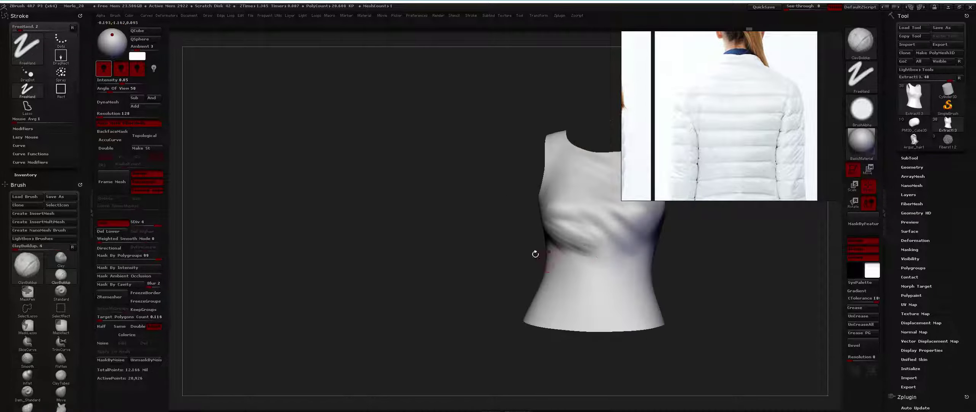
Step: Define and smooth the folds beneath the bust and along the tank top's side with the Standard brush
key("b")
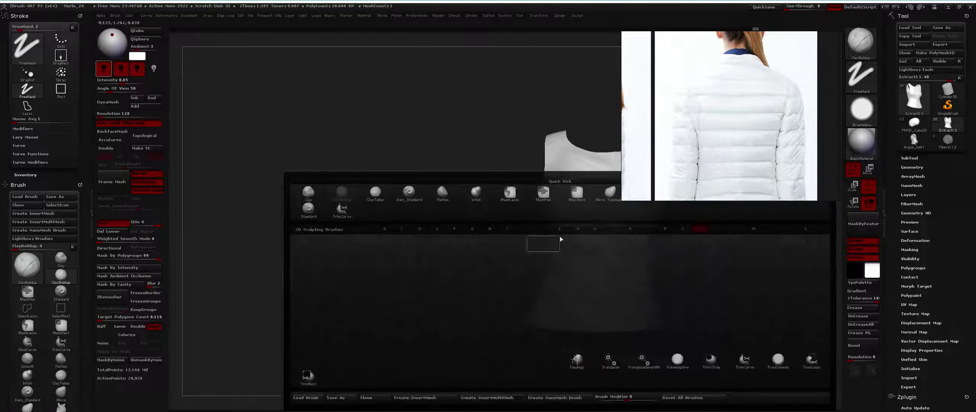
key("Escape")
key("b")
key("s")
key("t")
key("space")
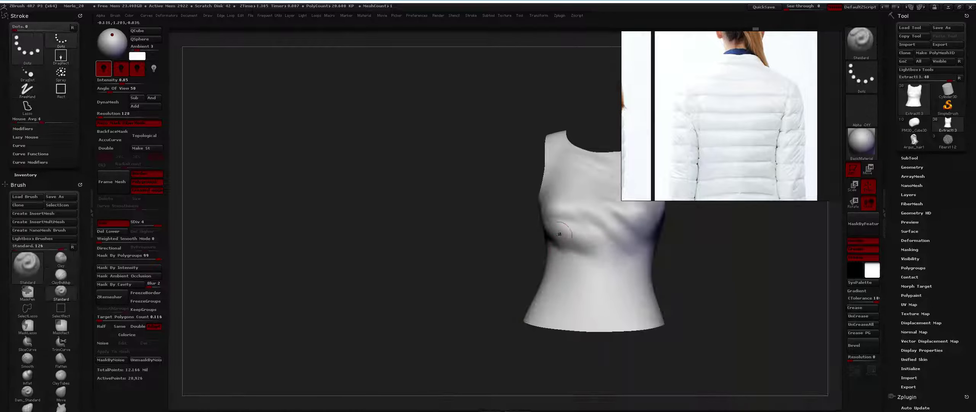
mouse_move(599, 260)
left_mouse_down()
mouse_move(552, 222)
mouse_move(623, 255)
left_mouse_up()
left_click_drag(559, 210, 556, 216)
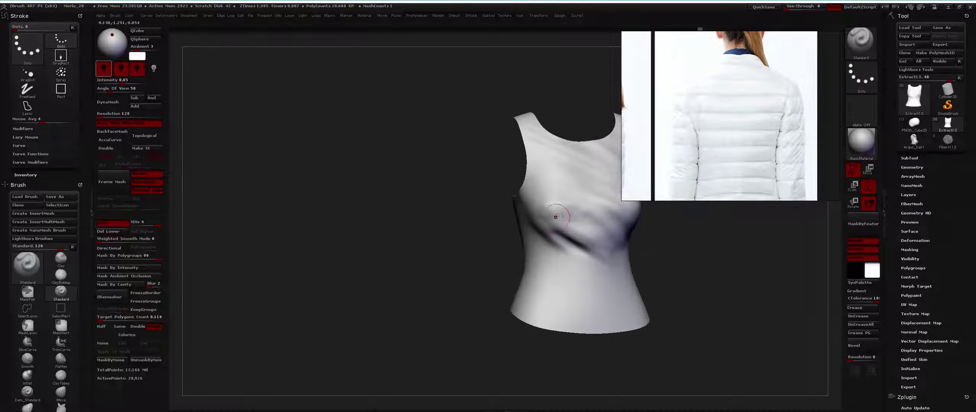
left_click_drag(594, 238, 546, 214)
key("shift")
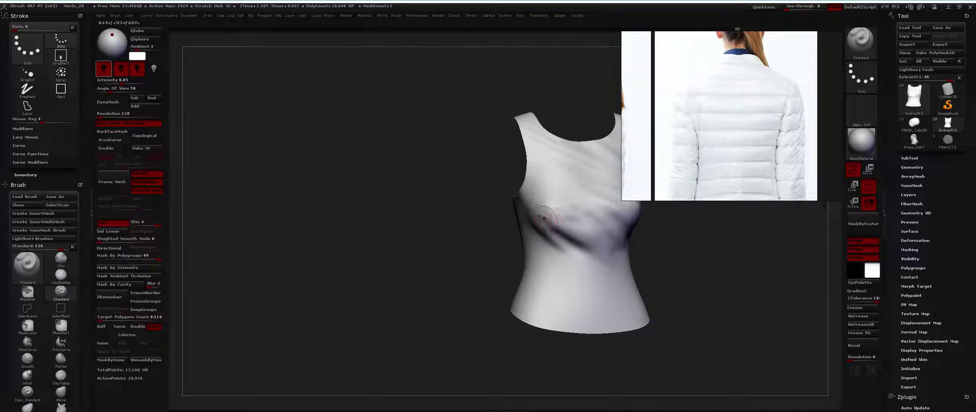
key("shift")
Step: Carve shallow folds across the tank top's lower belly with the Dam_Standard brush and soften them
key("ctrl")
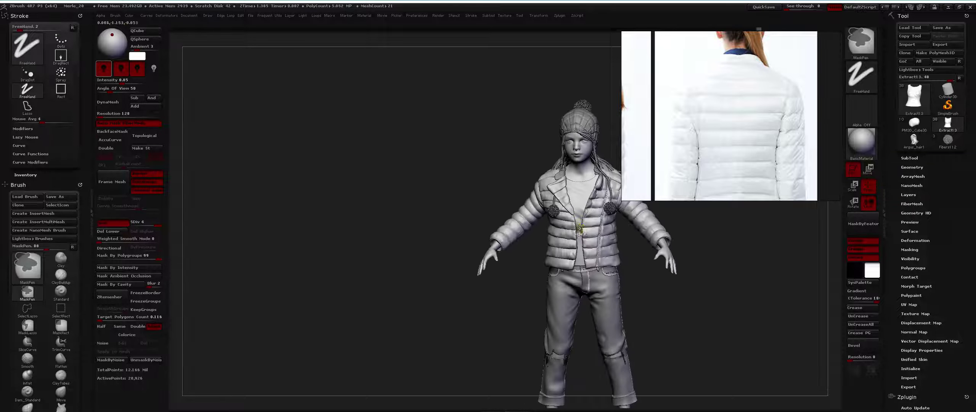
right_click_drag(576, 229, 573, 245, "ctrl")
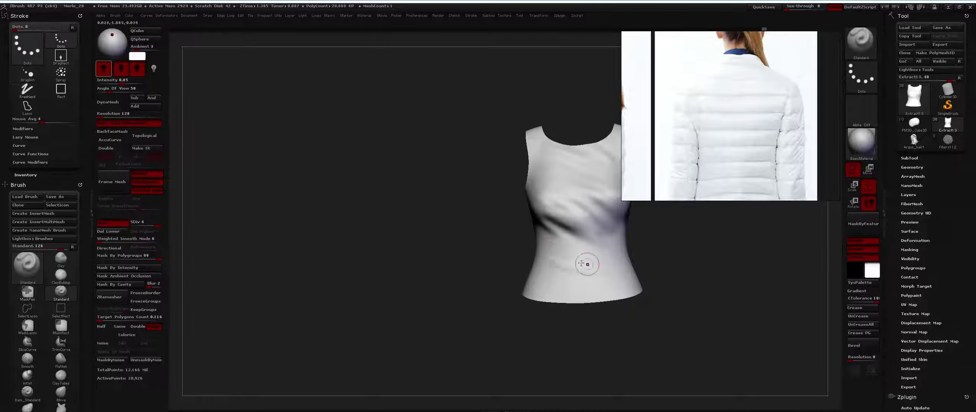
key("b")
key("d")
key("s")
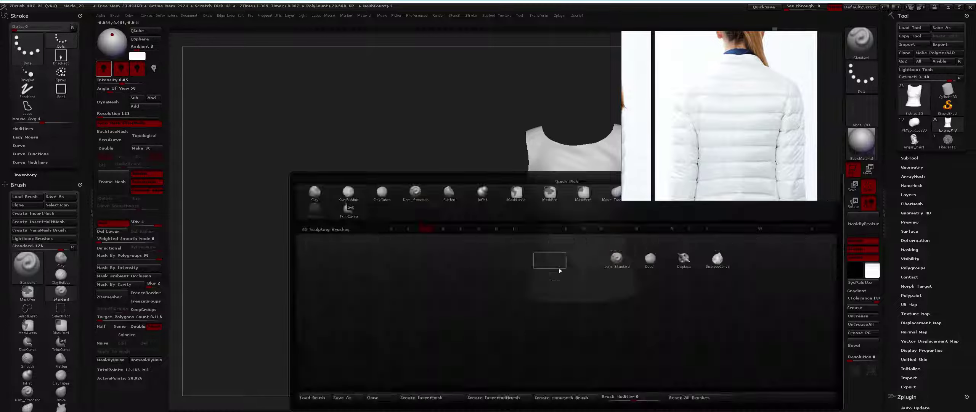
left_click_drag(547, 263, 583, 265)
right_click_drag(585, 263, 580, 284)
left_click_drag(595, 271, 557, 261, "shift")
Step: Sculpt soft folds around the tank top's waist and hem with the Standard brush and smooth them
key("b")
key("s")
key("t")
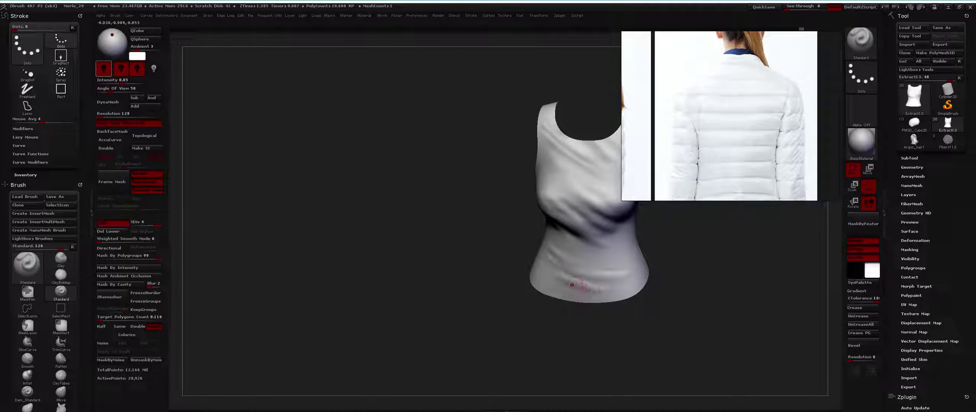
mouse_move(547, 286)
right_mouse_down()
mouse_move(510, 289)
mouse_move(534, 155)
mouse_move(514, 222)
right_mouse_up()
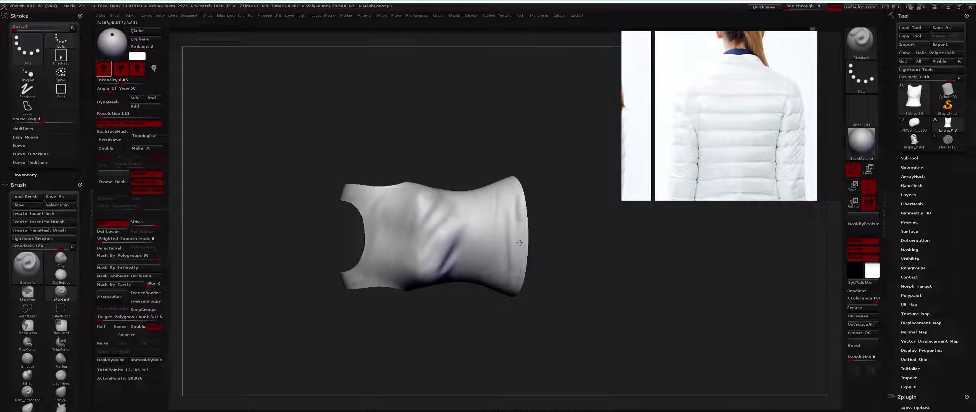
right_click_drag(514, 247, 501, 210)
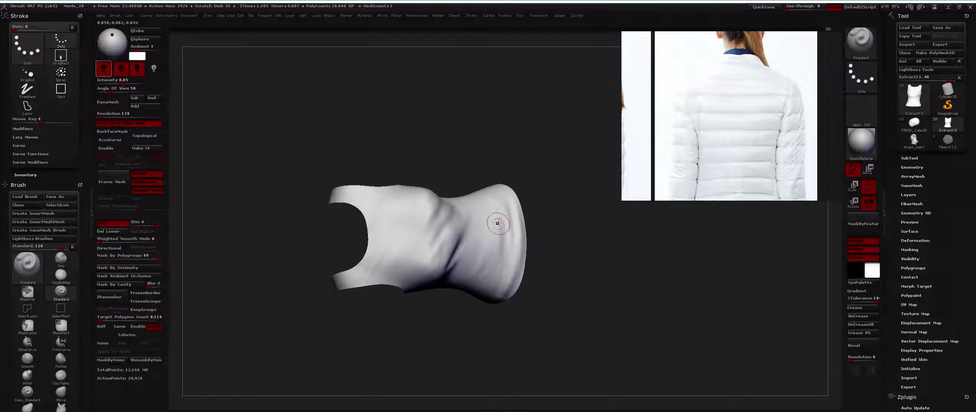
key("shift")
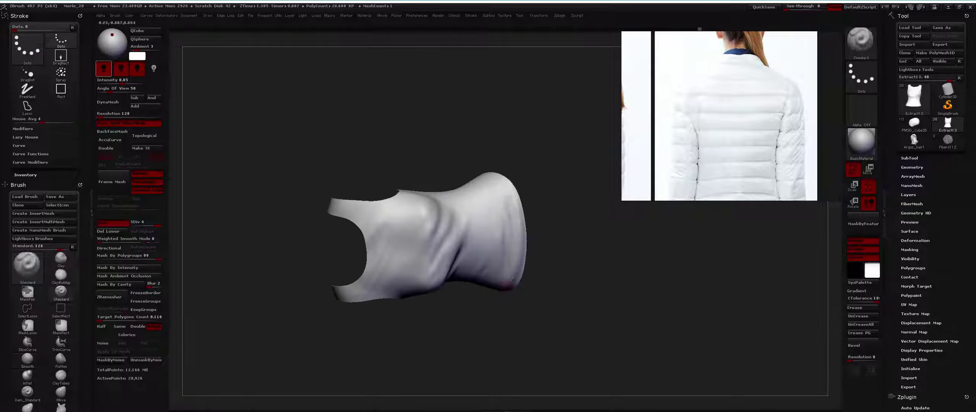
key("shift+s")
mouse_move(520, 221)
right_mouse_down()
mouse_move(503, 207)
mouse_move(522, 212)
right_mouse_up()
key("shift+s")
right_click_drag(549, 243, 526, 237, "alt")
Step: Isolate the edge strip along the tank top's hem using Shrink visibility and mask the rest of the garment
key("shift+f")
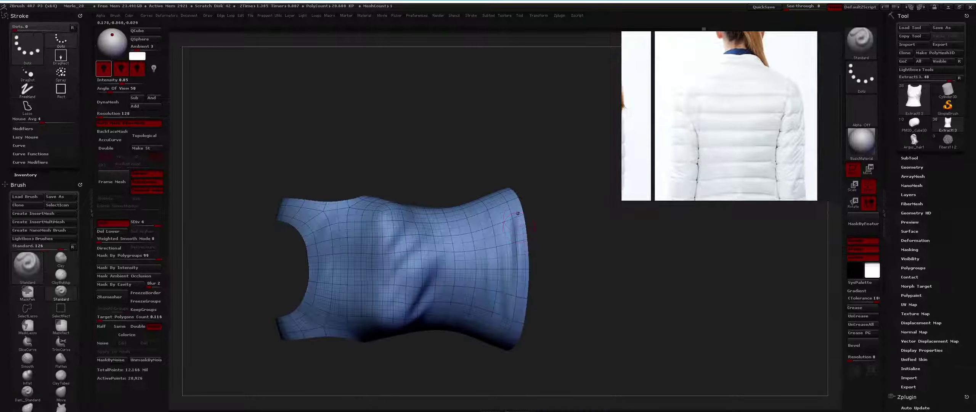
key("space")
left_click(556, 310)
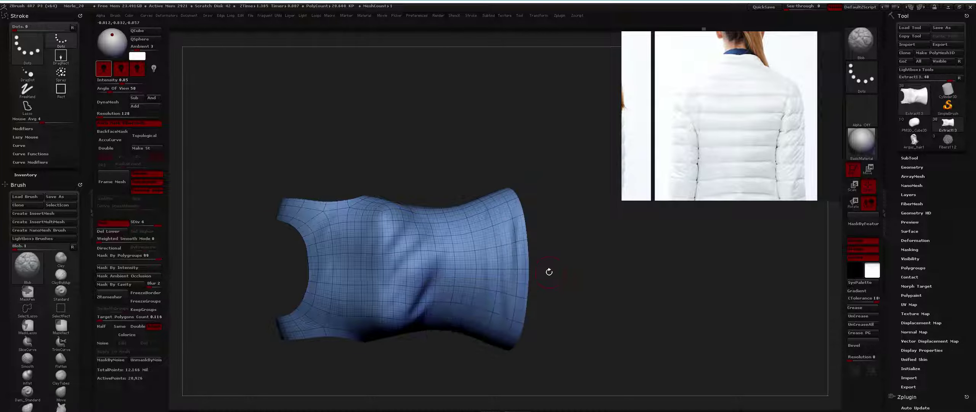
scroll(536, 243, "up", 5)
key("ctrl+shift")
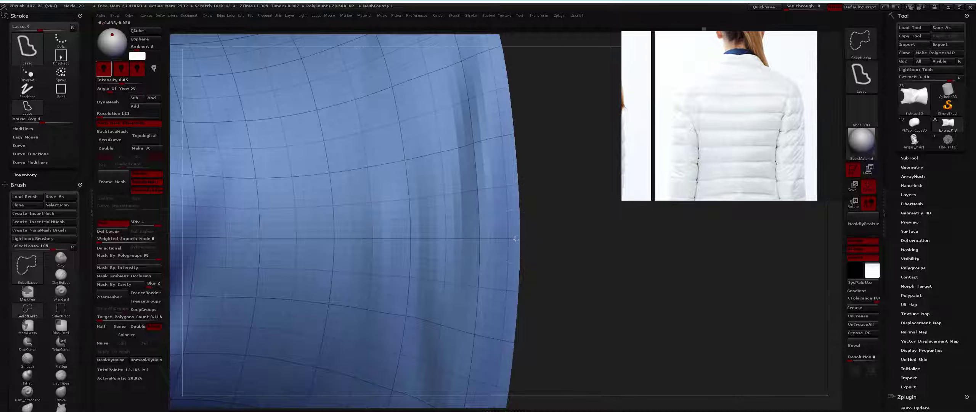
key("ctrl")
scroll(532, 222, "down", 5)
key("q")
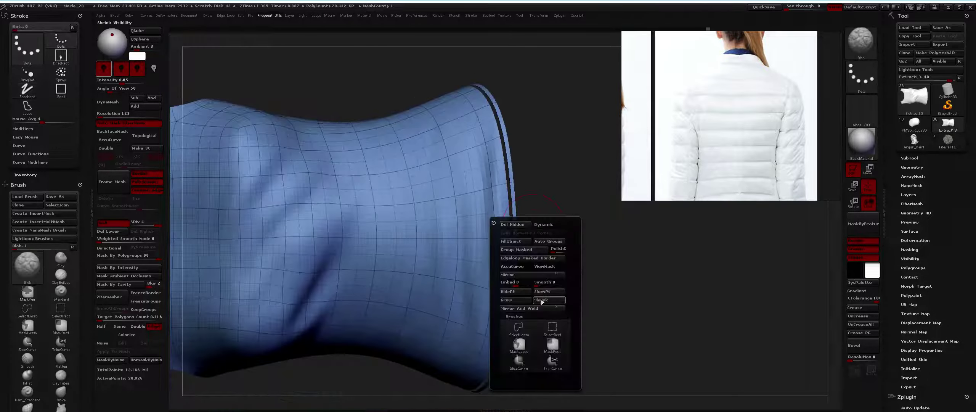
left_click(542, 300)
left_click_drag(553, 150, 582, 244, "ctrl+shift")
key("ctrl")
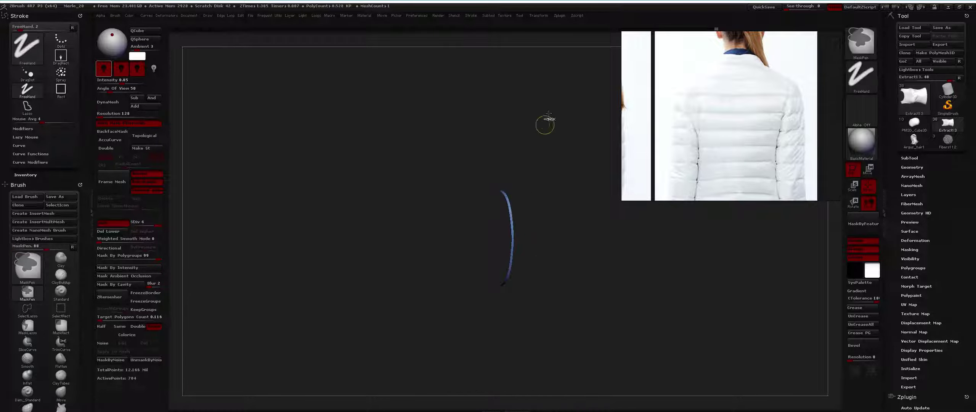
left_click(578, 192, "ctrl+shift")
Step: Try inflating the unmasked hem strip and compare it with the full outfit
key("d")
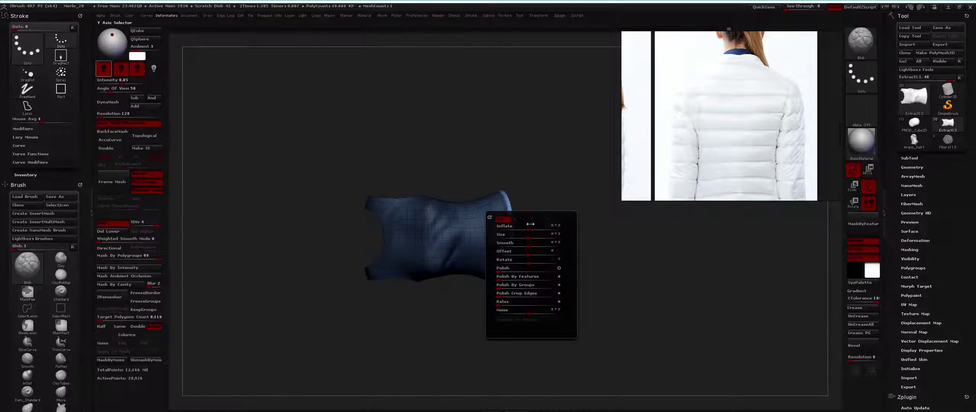
left_click_drag(532, 229, 530, 229)
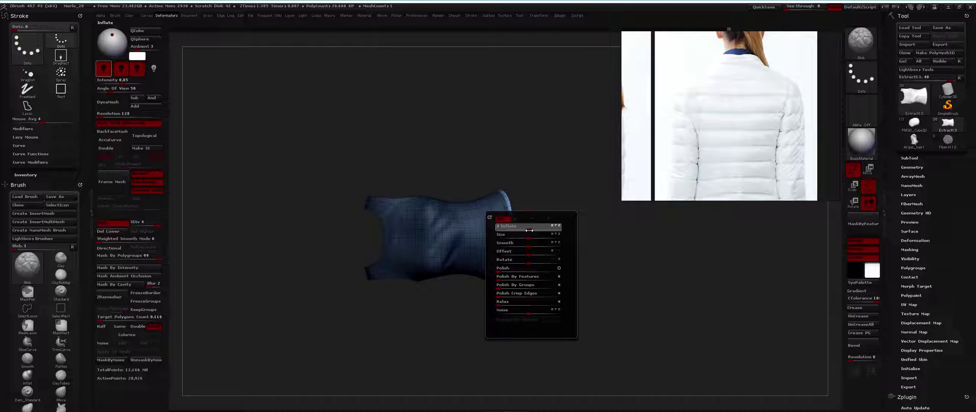
left_click_drag(528, 116, 534, 220)
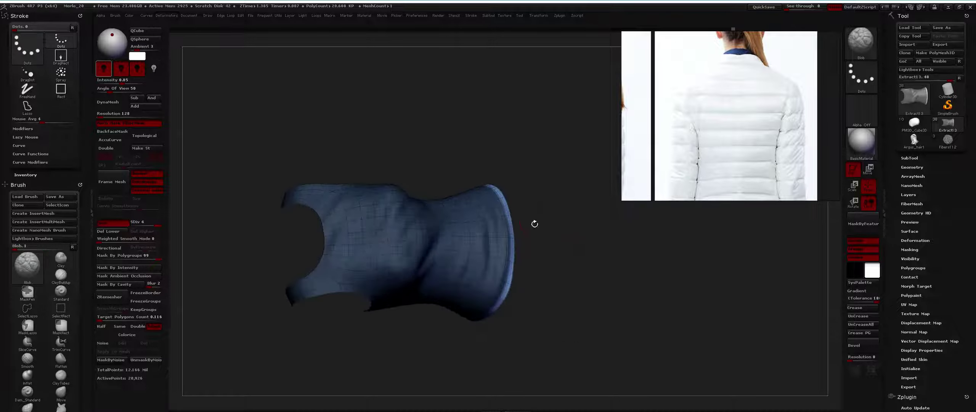
key("shift+ctrl+alt+s")
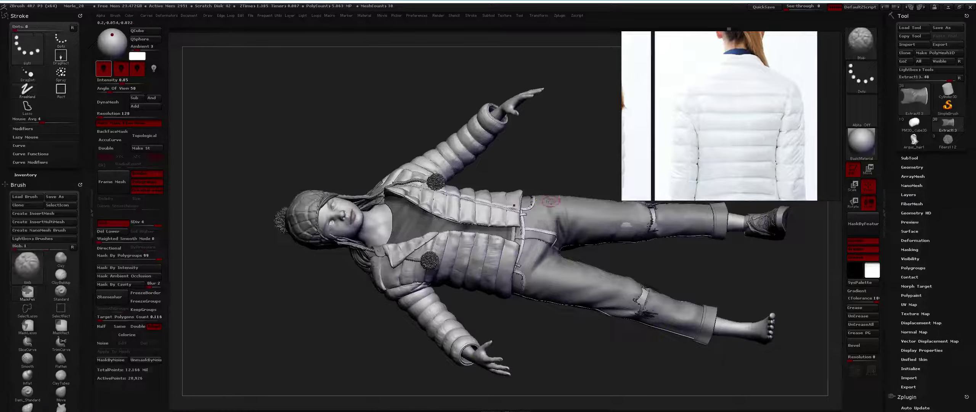
key("shift+ctrl+alt+s")
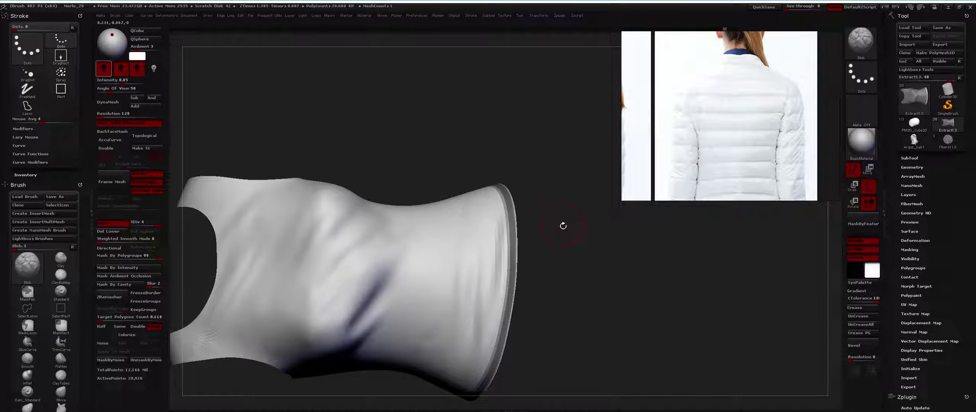
Step: Try subdividing the tank top and undo back to before the hem inflation
key("ctrl+d")
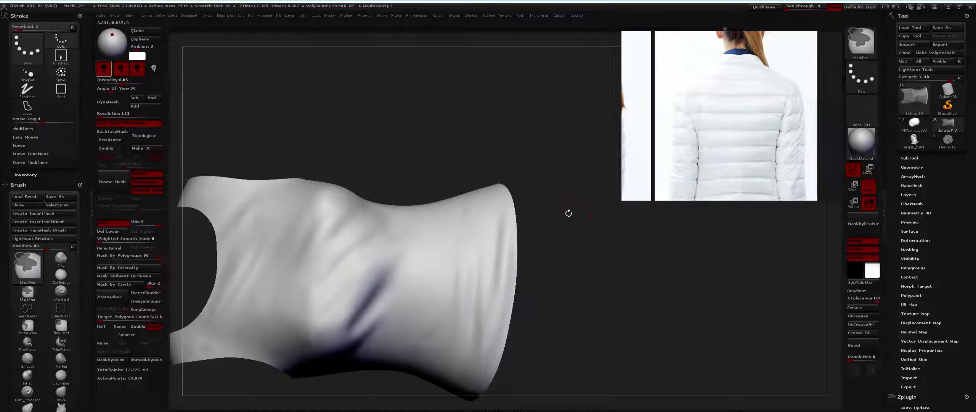
left_click_drag(560, 227, 545, 241)
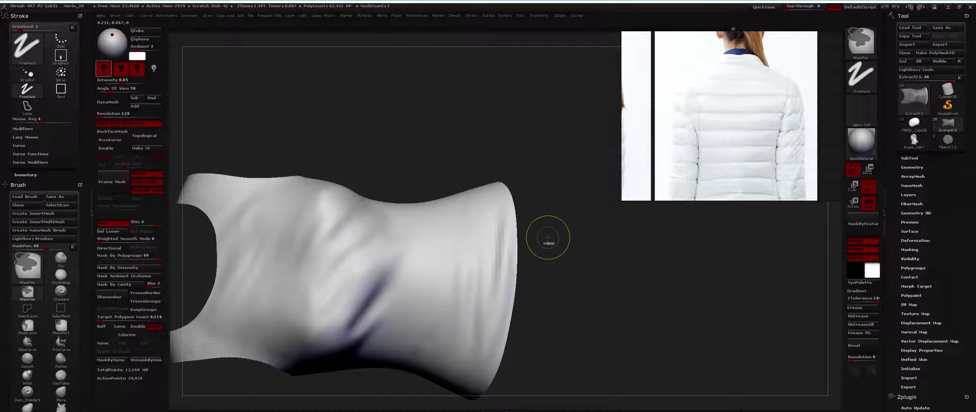
key("ctrl+z")
Step: Isolate the tank top's hem strip with polyframe shown, assign it its own polygroup, and unhide the whole garment
key("shift+f")
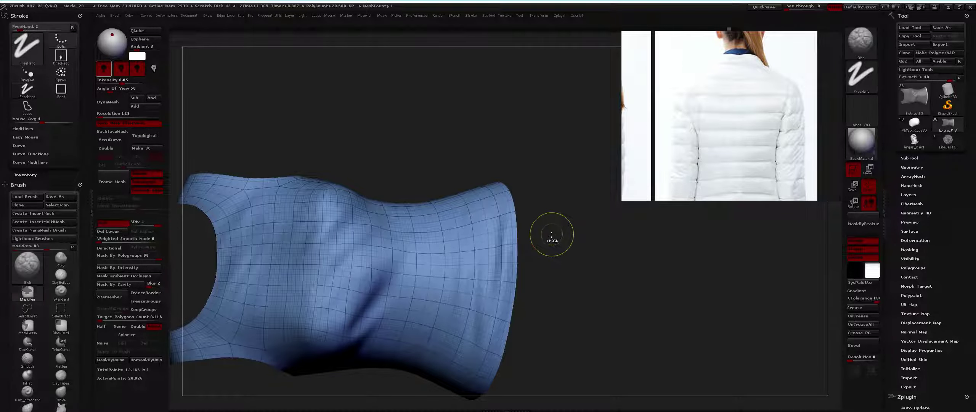
left_click_drag(551, 231, 555, 228, "ctrl+shift")
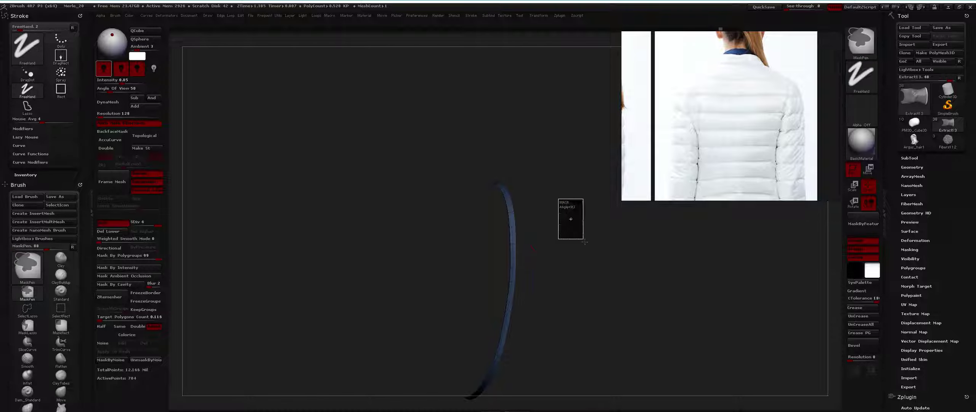
key("shift+f")
left_click(571, 222, "ctrl+shift")
key("ctrl+z")
left_click(593, 225, "ctrl+shift")
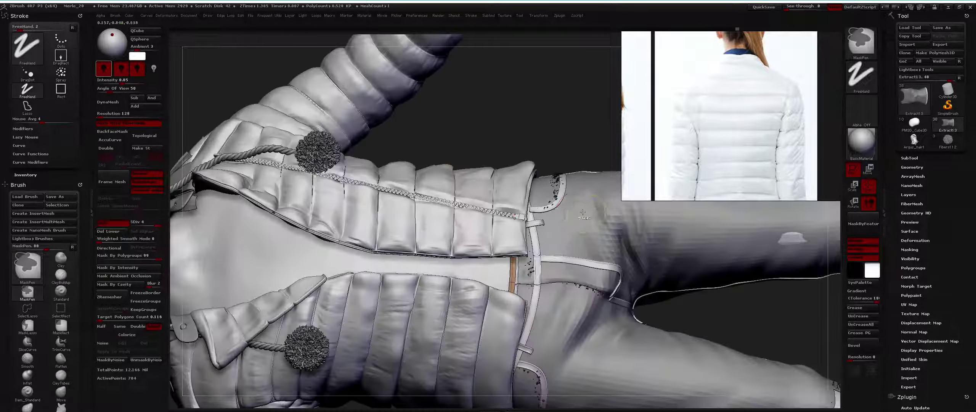
key("ctrl+alt")
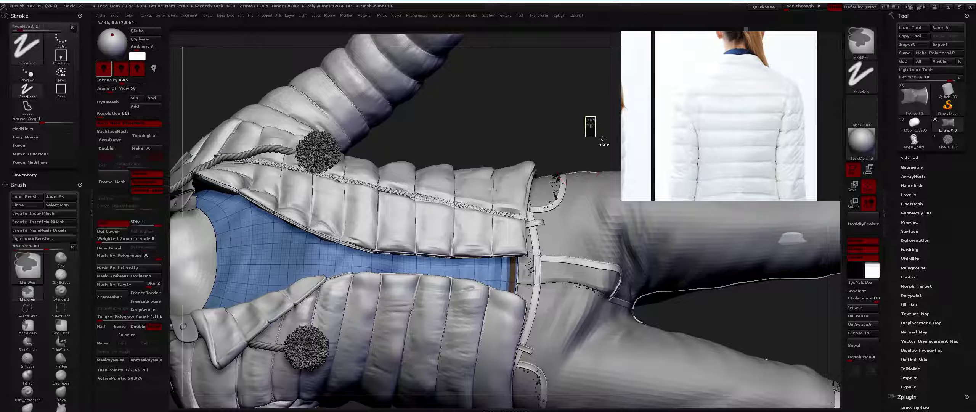
Step: Subdivide the tank top to level 6 and mask everything except the hem's polygroup using Transpose
left_click(506, 272, "alt")
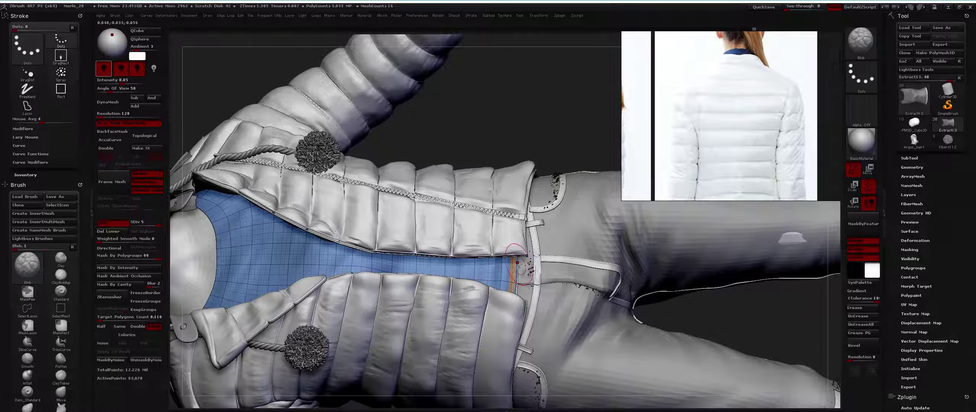
key("w")
left_click_drag(549, 234, 558, 164)
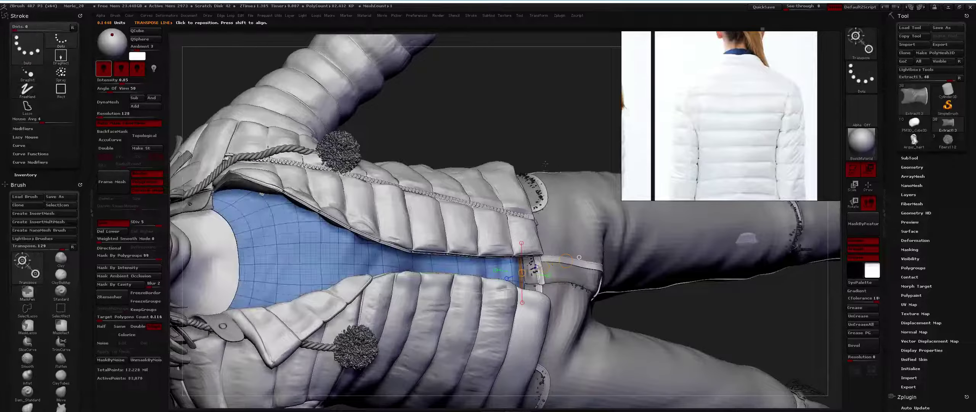
key("ctrl+d")
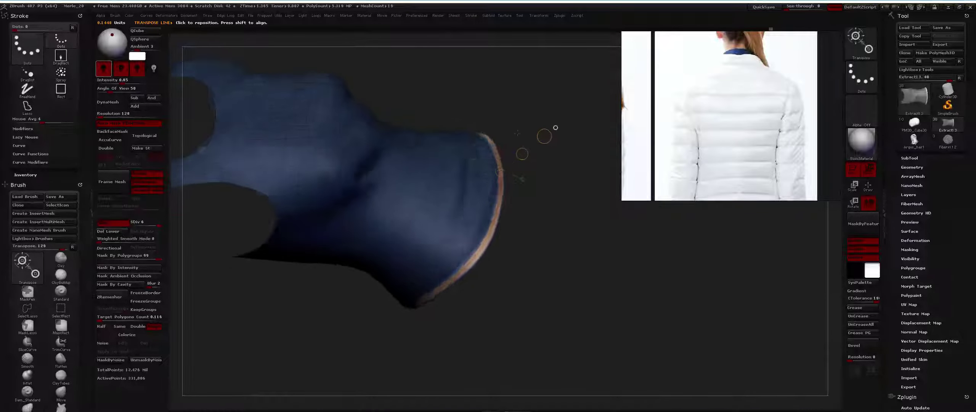
Step: Inflate the unmasked hem strip slightly to form a raised band along the tank top's lower edge
left_click_drag(518, 133, 536, 184)
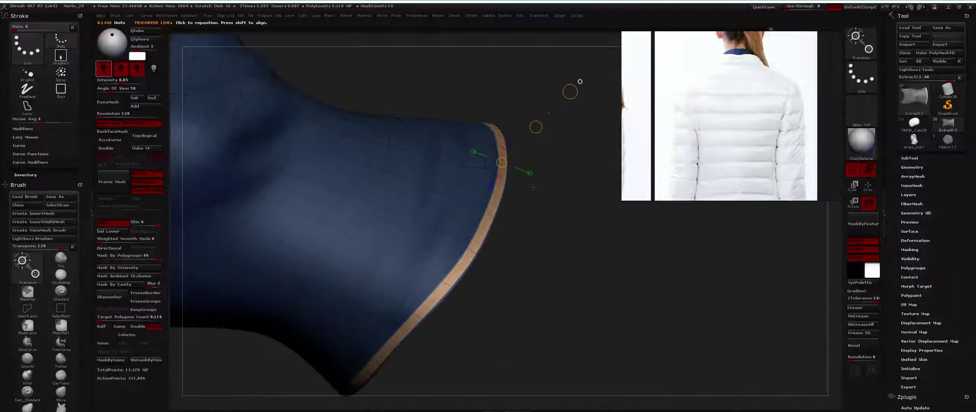
key("d")
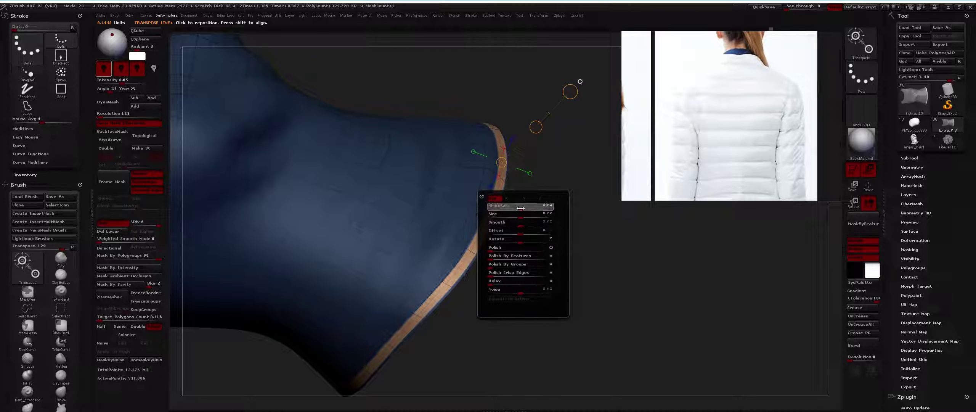
left_click_drag(520, 208, 519, 208)
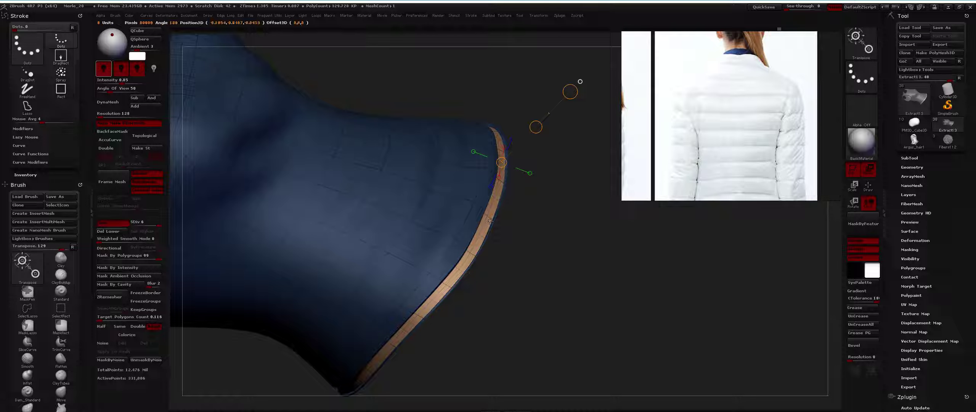
Step: Isolate the tank top's hem strip, shrink its visible area, assign it a new polygroup, and unhide the whole garment
left_click(488, 220, "ctrl+shift")
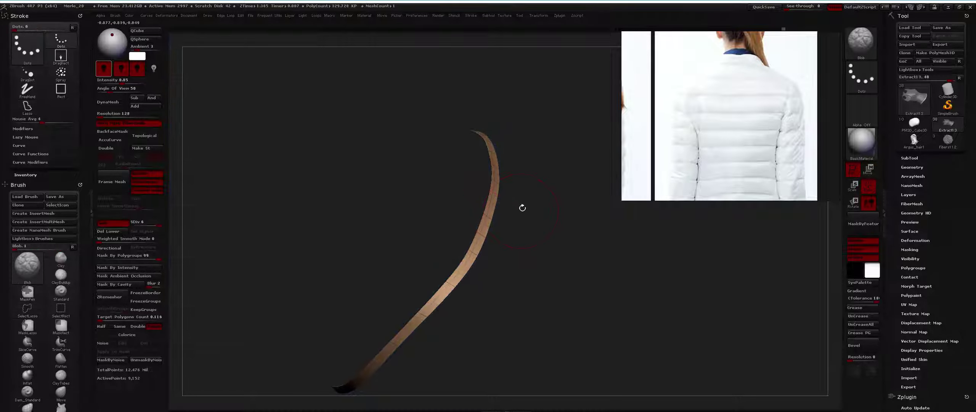
key("space")
left_click(532, 281)
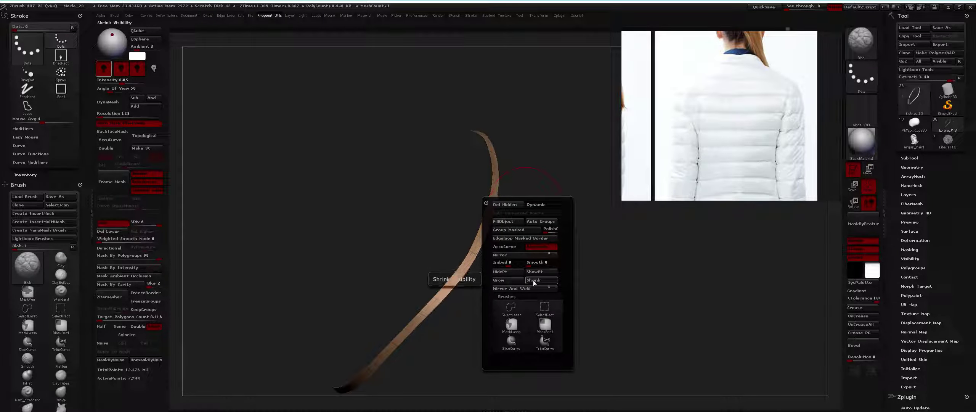
left_click(532, 281)
left_click(557, 200, "ctrl")
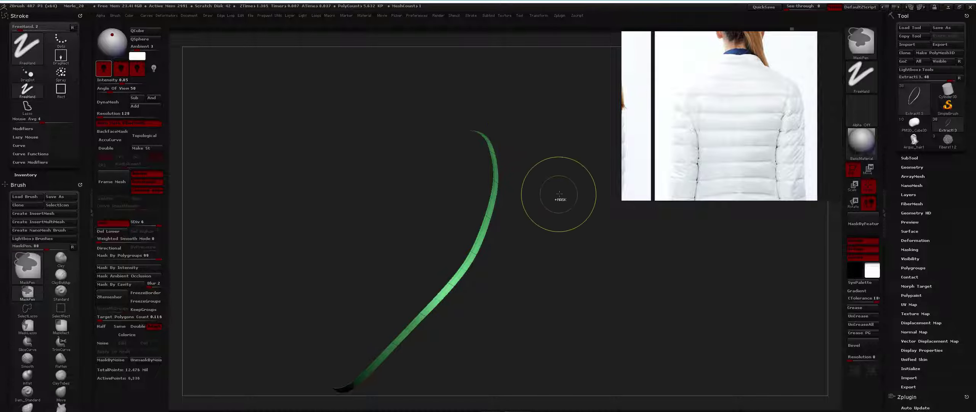
left_click(557, 194, "ctrl+shift")
Step: Mask everything except the narrowed hem polygroup, inflate the strip into a second raised layer, and clear the mask
left_click_drag(490, 206, 527, 169)
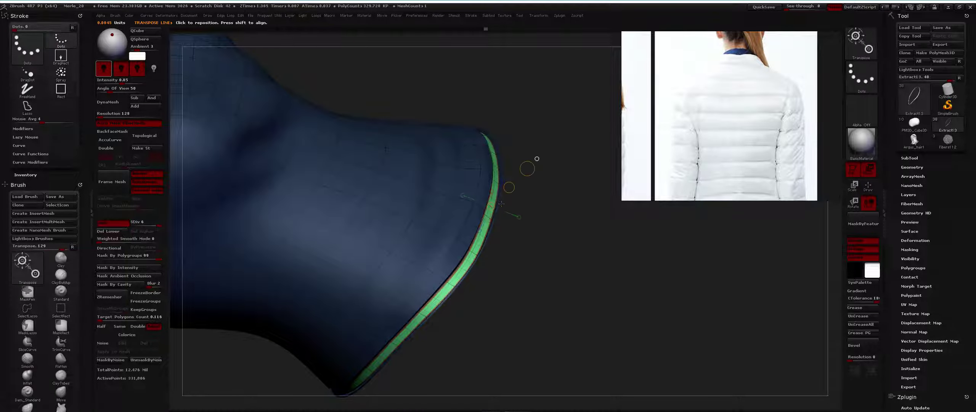
key("d")
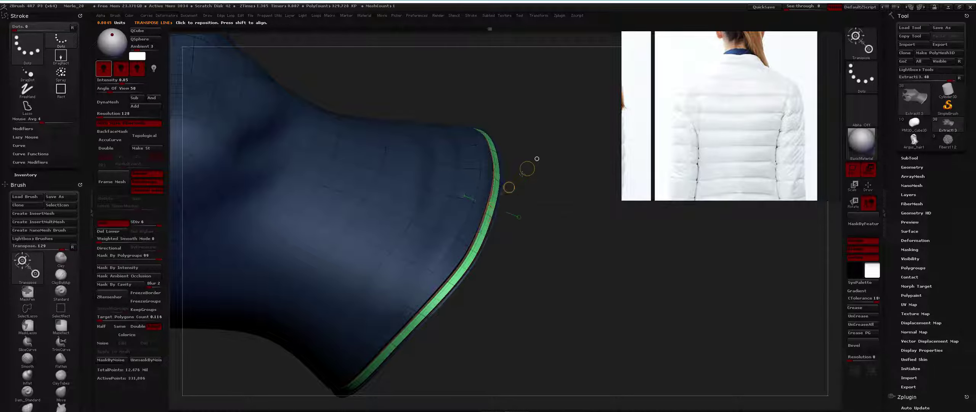
mouse_move(564, 236)
left_mouse_down()
mouse_move(594, 249)
mouse_move(542, 174)
left_mouse_up()
left_click(594, 248, "ctrl")
left_click(542, 174, "ctrl+shift")
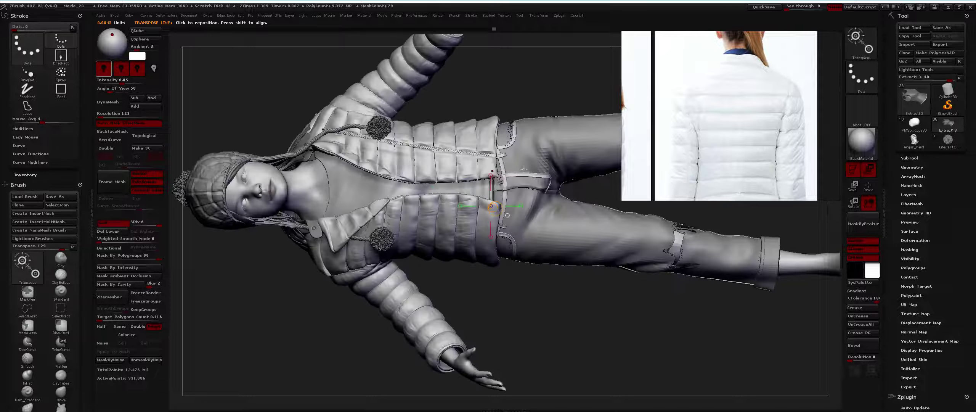
Step: Examine the raised hem of the tank top on the full character and on the isolated garment
key("f")
mouse_move(534, 215)
left_mouse_down()
mouse_move(571, 172)
mouse_move(551, 209)
mouse_move(549, 198)
mouse_move(734, 204)
left_mouse_up()
key("q")
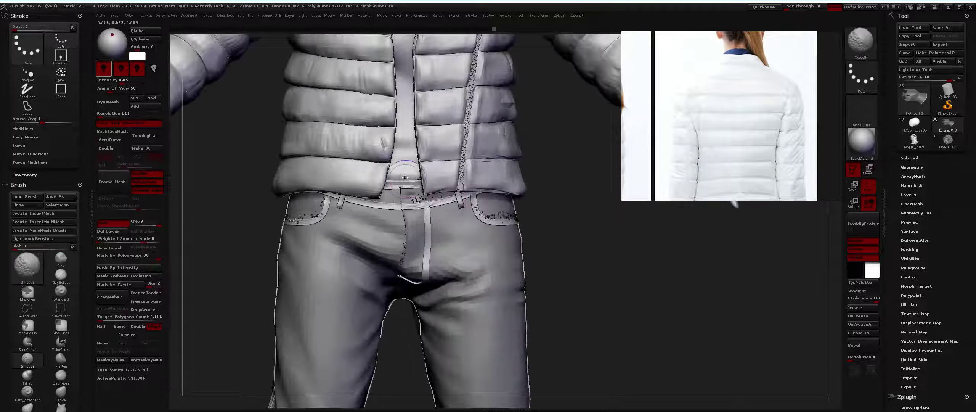
mouse_move(406, 177)
left_mouse_down()
mouse_move(450, 225)
mouse_move(461, 263)
left_mouse_up()
key("ctrl")
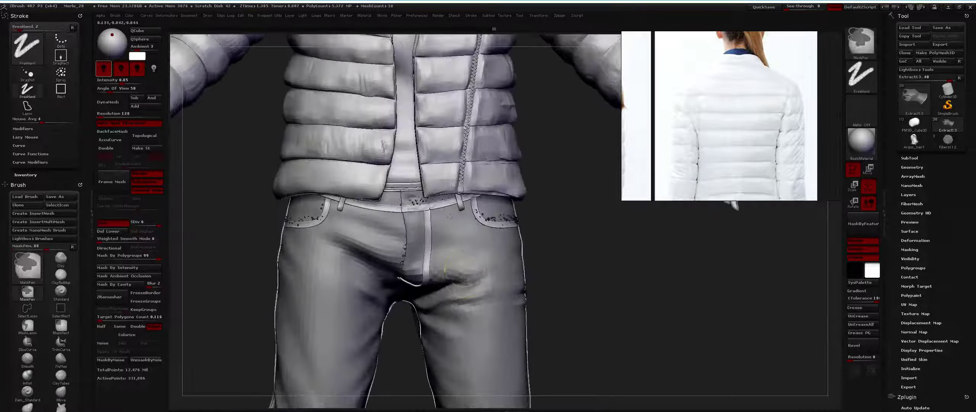
key("f")
left_click(445, 193, "ctrl+shift")
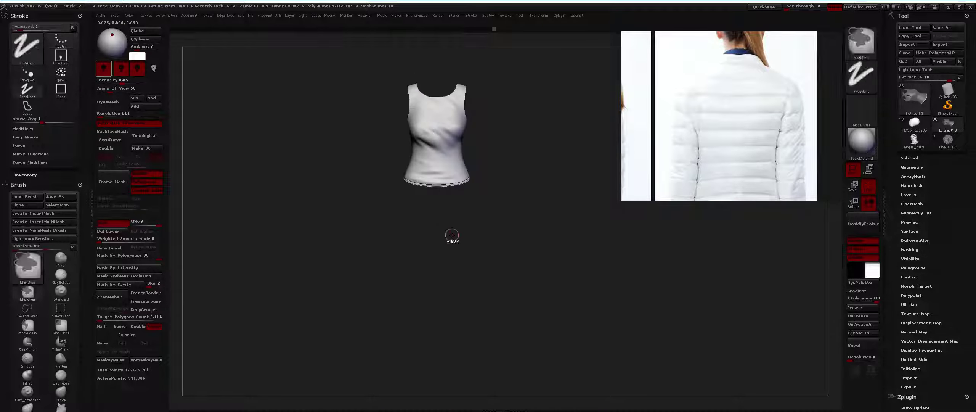
left_click(451, 235, "ctrl+shift")
left_click_drag(451, 236, 467, 204, "alt")
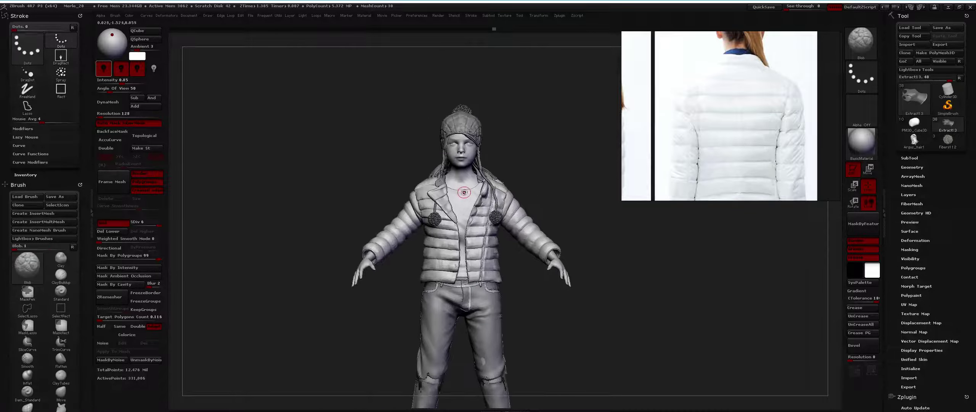
Step: Isolate the tank top with polyframe shown and lower it to subdivision level 3 at the neckline
left_click(464, 194, "ctrl+shift")
left_click(463, 194, "ctrl+shift")
left_click(464, 195, "ctrl+shift")
key("f")
key("shift+f")
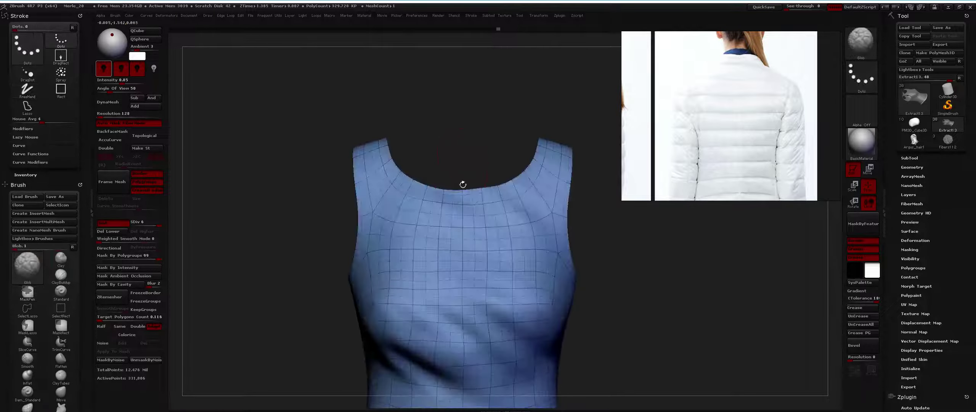
left_click_drag(463, 184, 439, 196, "alt")
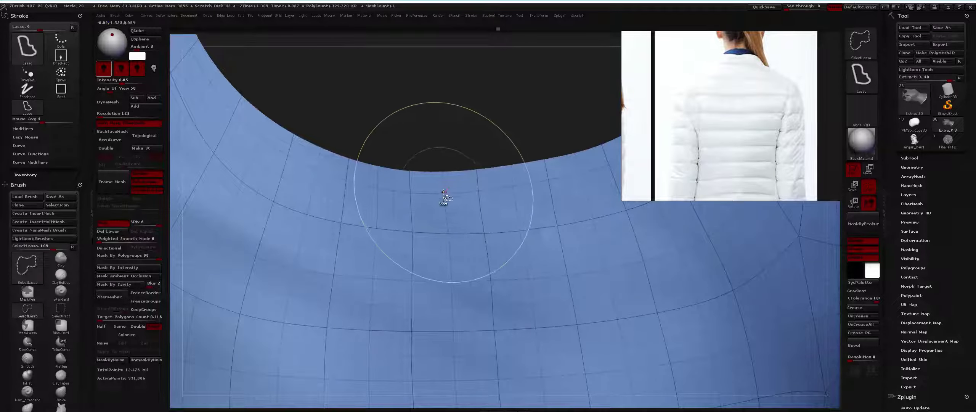
key("shift+d")
key("shift+d")
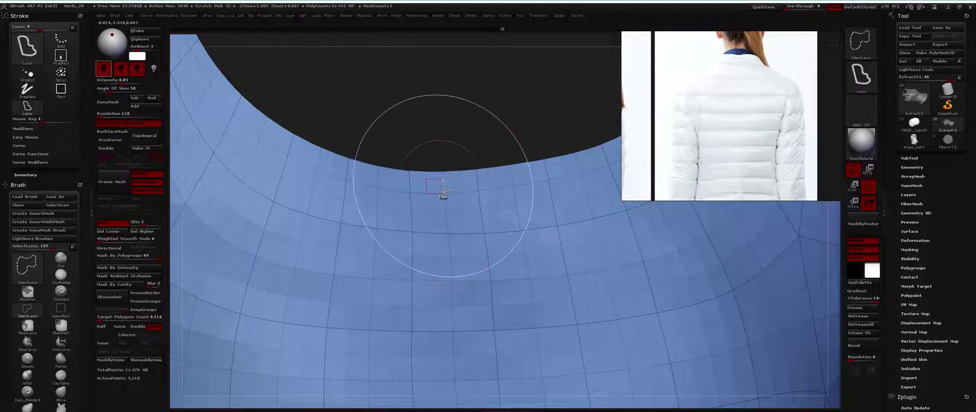
key("shift+d")
left_click_drag(454, 190, 447, 185)
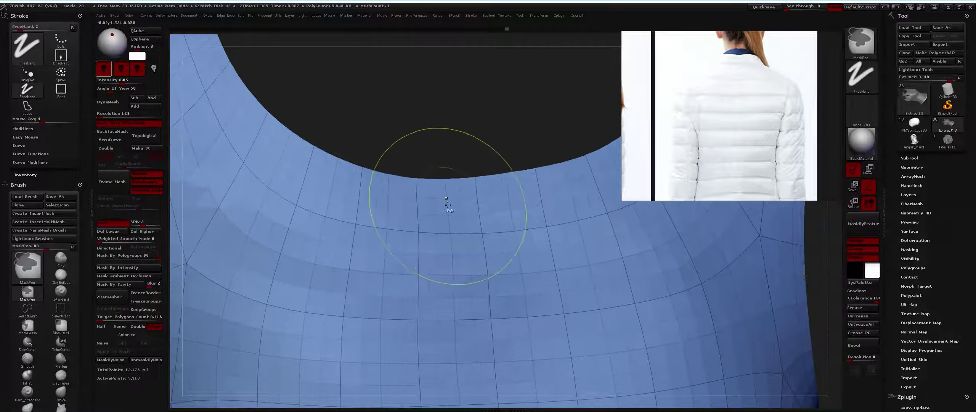
Step: Isolate the edge strip along the tank top's neckline, assign it its own polygroup, and unhide the garment
left_click(481, 176, "ctrl+shift")
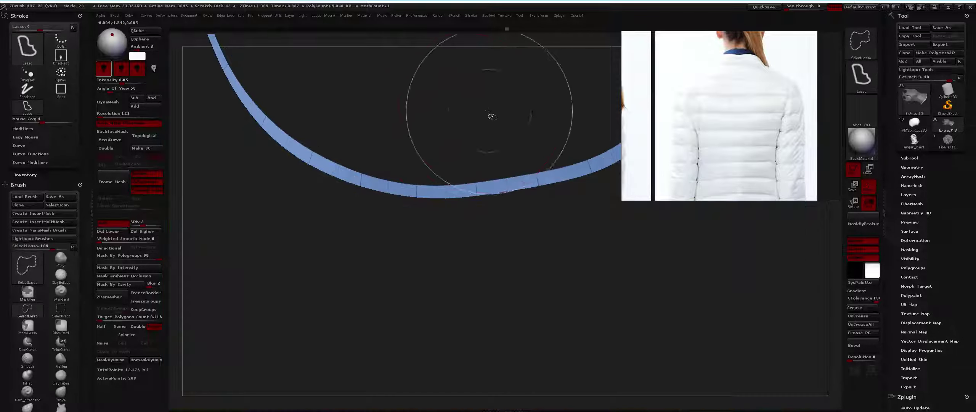
key("ctrl+w")
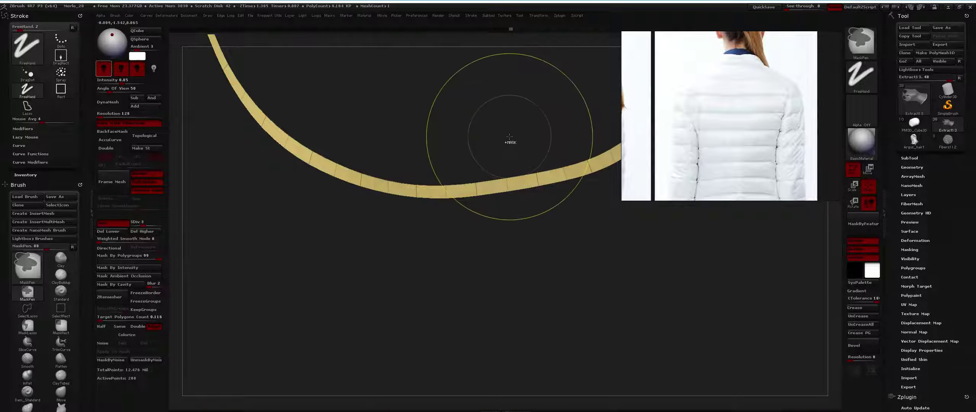
left_click(507, 143, "ctrl+shift")
Step: Raise the tank top to subdivision level 5, mask everything except the neckline polygroup using Transpose, and inflate the strip slightly
key("w")
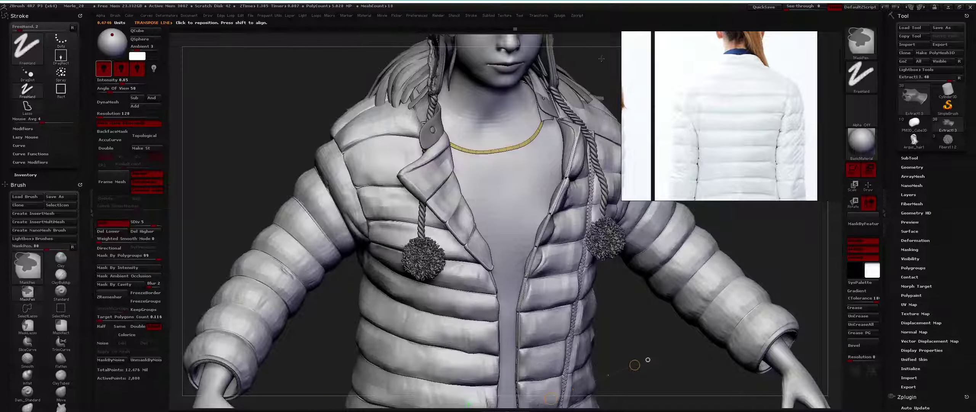
key("shift+f")
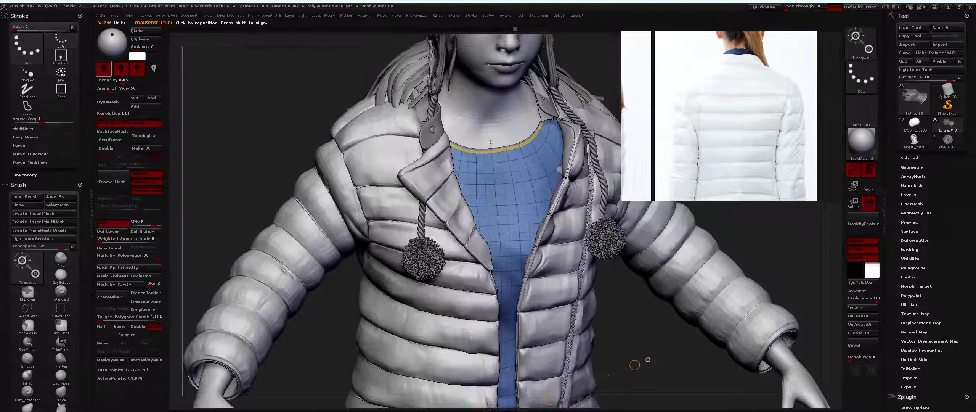
scroll(480, 156, "up", 3)
key("shift+f")
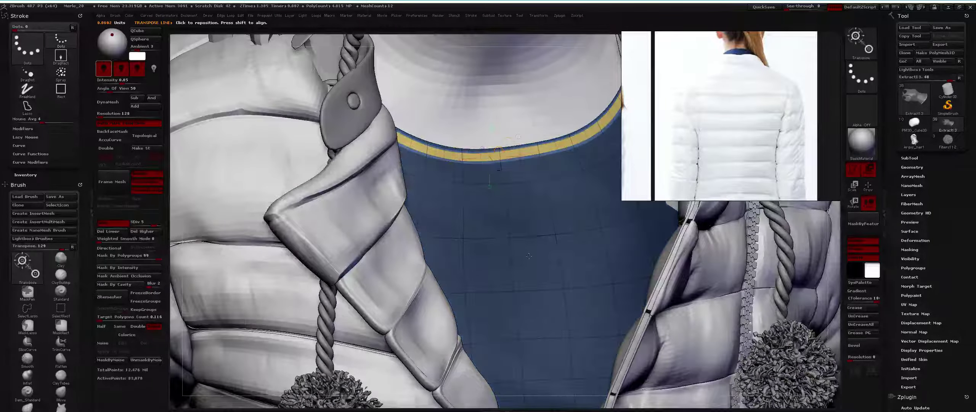
key("f")
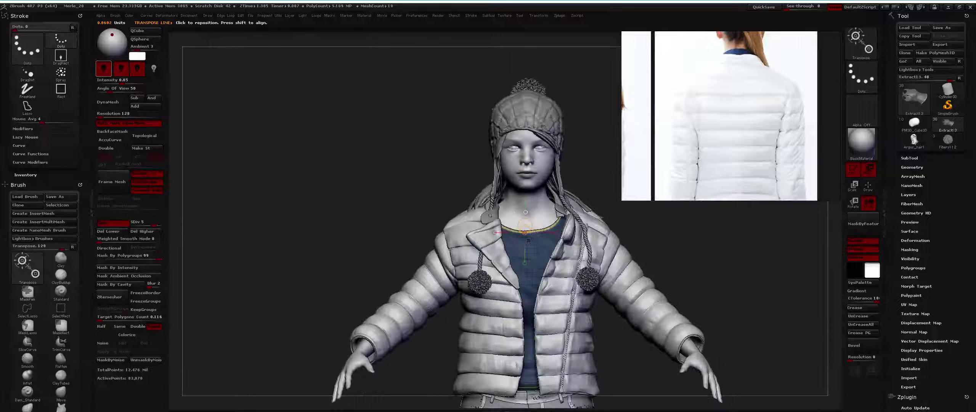
scroll(523, 234, "up", 5)
key("space")
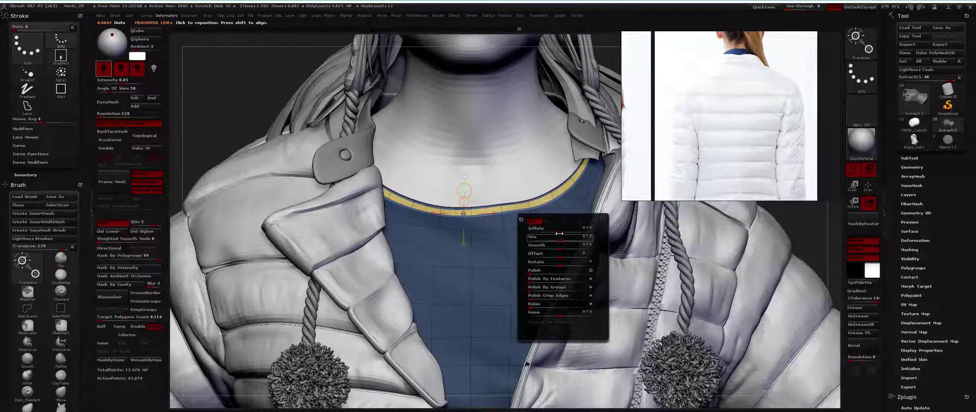
left_click_drag(559, 231, 564, 231)
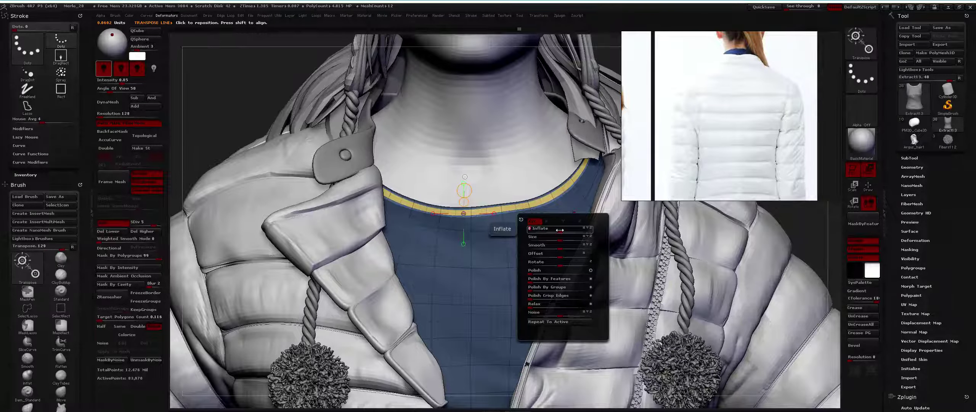
left_click_drag(559, 230, 560, 230)
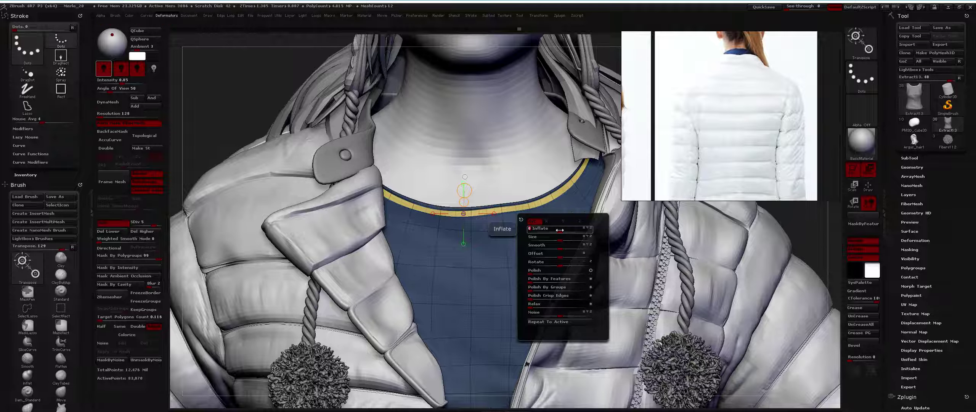
Step: Isolate the tank top's neckline strip and return to Draw mode
left_click(530, 199, "ctrl+shift")
key("q")
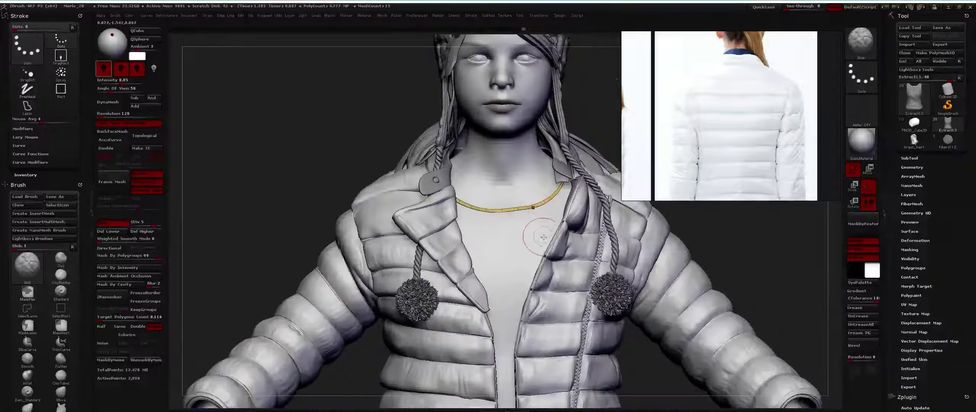
key("u")
left_click(553, 307)
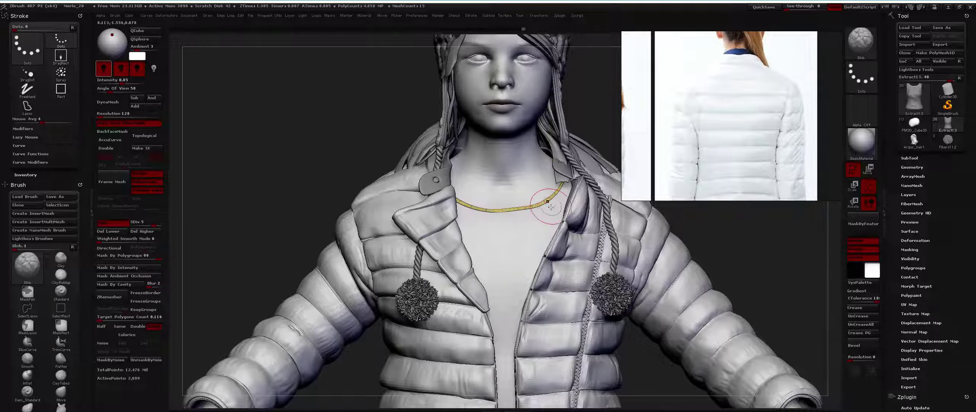
Step: Try shrinking the visible area of the neckline strip at subdivision level 5
key("space")
left_click(574, 275)
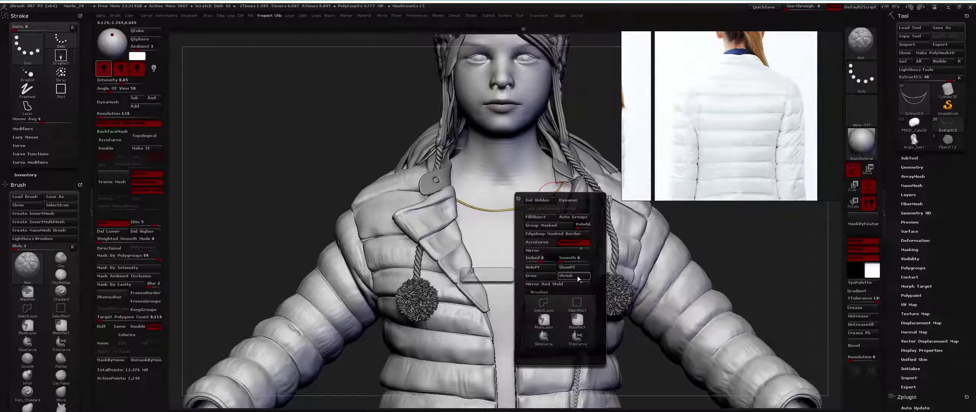
left_click(544, 303)
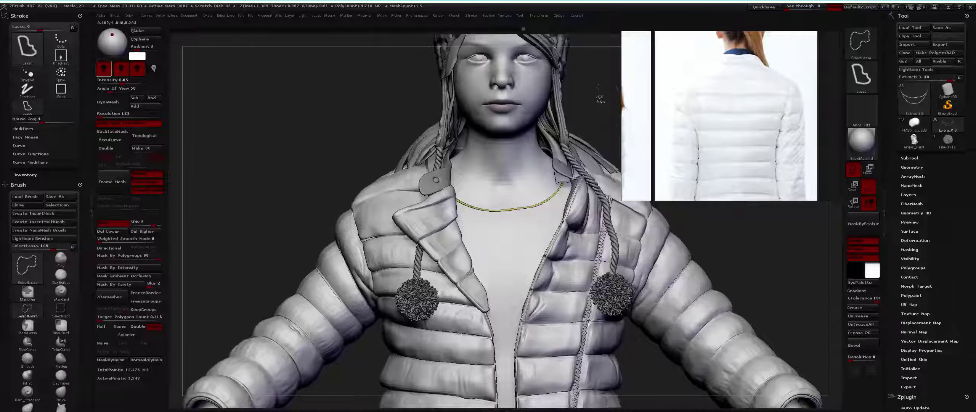
left_click(594, 82, "ctrl+shift")
left_click(594, 82, "ctrl+shift")
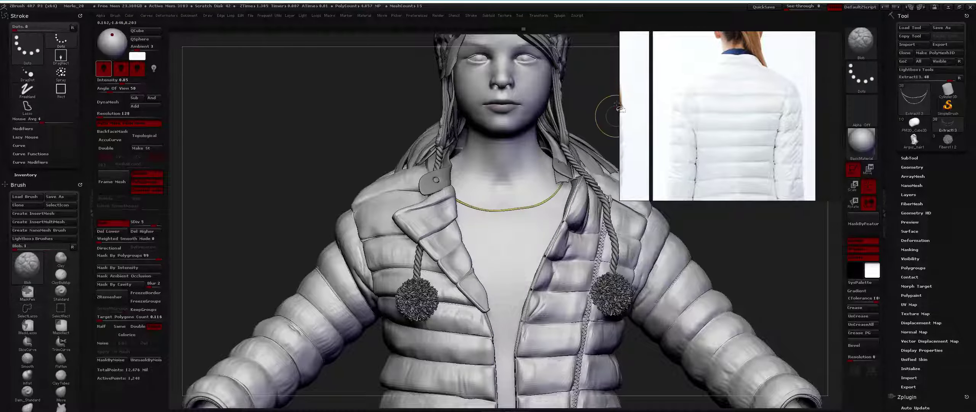
mouse_move(612, 111)
left_mouse_down()
mouse_move(590, 103)
mouse_move(587, 147)
left_mouse_up()
key("ctrl")
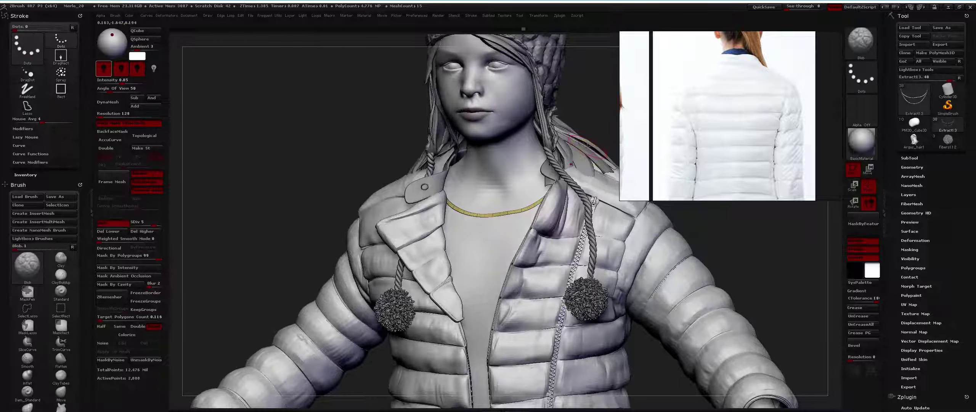
key("ctrl")
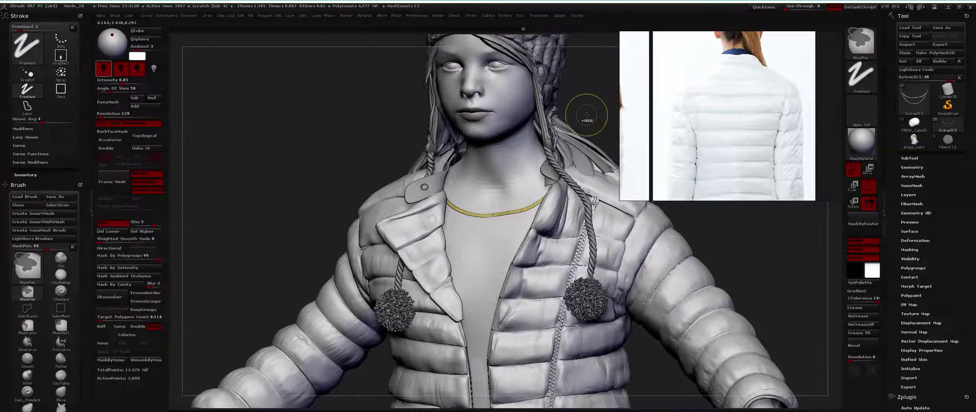
Step: Raise the tank top to subdivision level 6, shrink the visible neckline strip, assign it a new polygroup, and unhide the garment
key("d")
mouse_move(587, 110)
left_mouse_down()
mouse_move(588, 119)
mouse_move(595, 88)
left_mouse_up()
key("space")
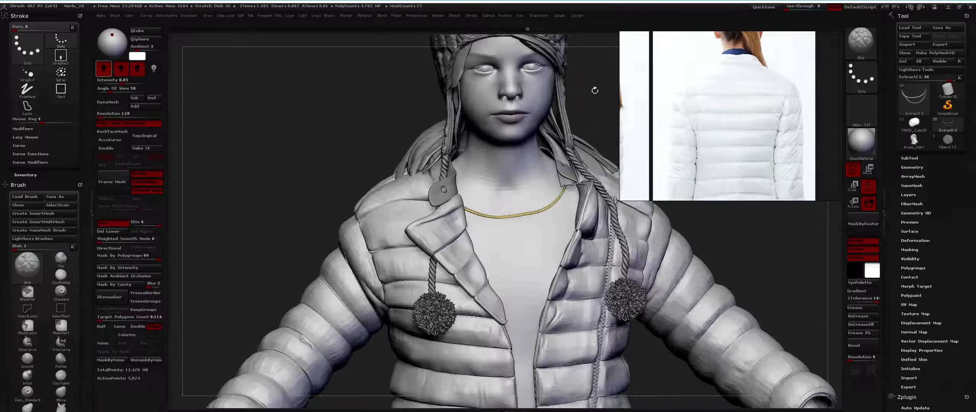
left_click(591, 96, "ctrl")
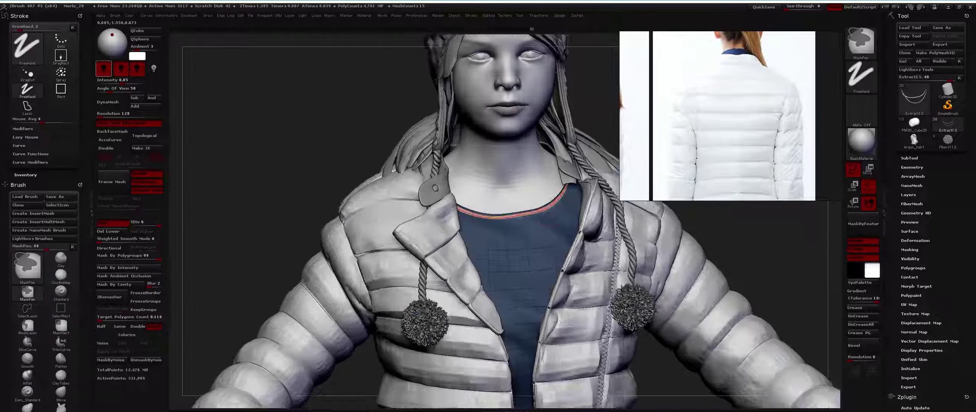
Step: Mask everything except the narrowed neckline polygroup with Transpose and inflate it into a raised inner band
key("w")
left_click_drag(581, 257, 532, 226, "alt")
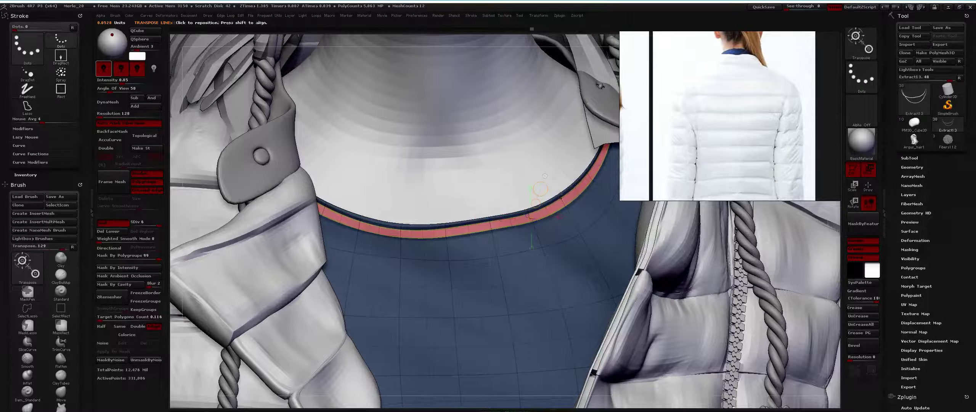
key("alt+d")
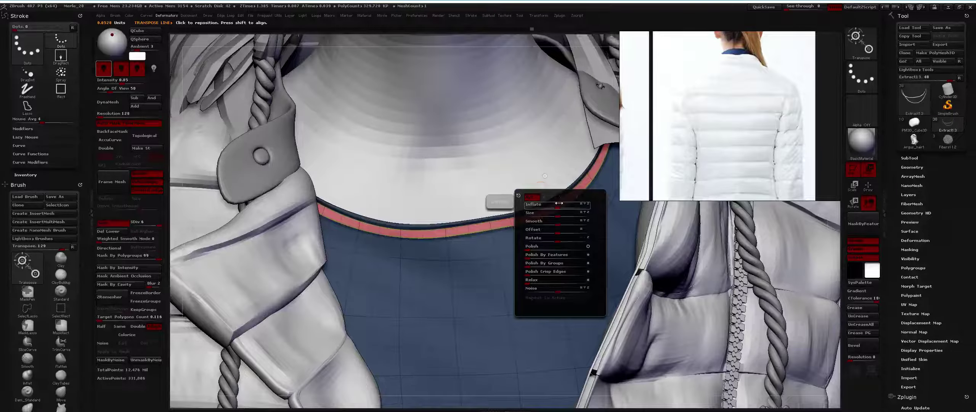
left_click(559, 203)
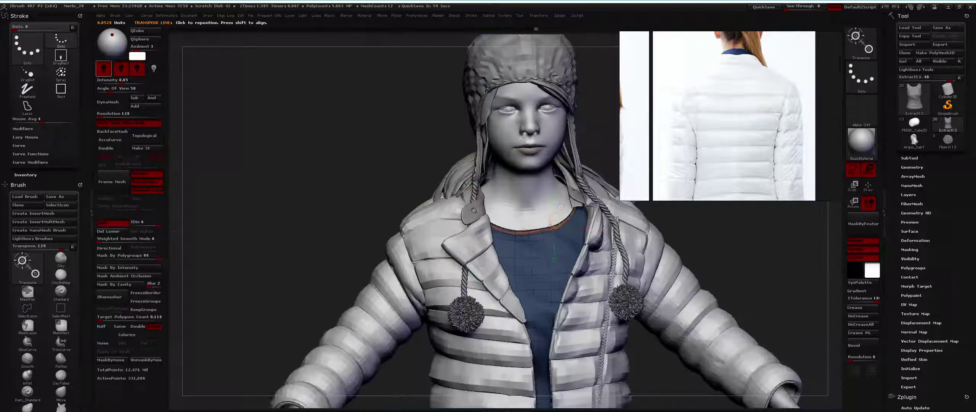
Step: Switch to the puffer jacket body and refine its lower side panels above the hem with the Blob and Smooth brushes
left_click_drag(602, 245, 689, 253)
key("shift")
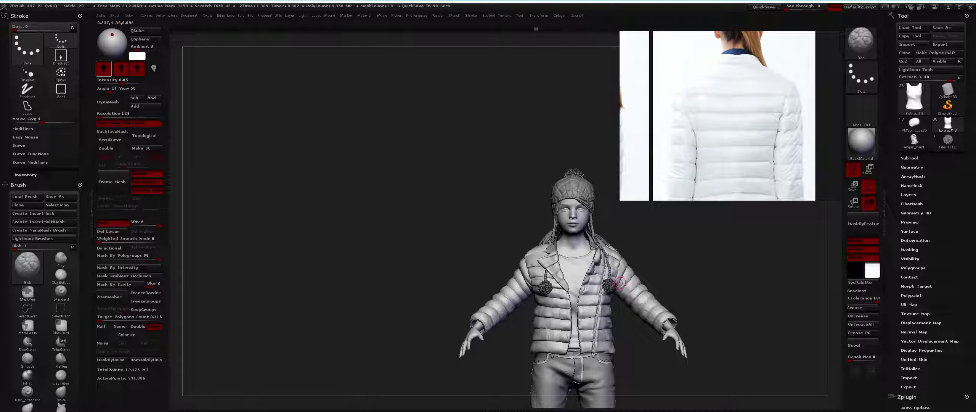
mouse_move(619, 282)
left_mouse_down()
mouse_move(557, 236)
mouse_move(597, 276)
mouse_move(608, 242)
left_mouse_up()
left_click(597, 276, "alt")
key("b")
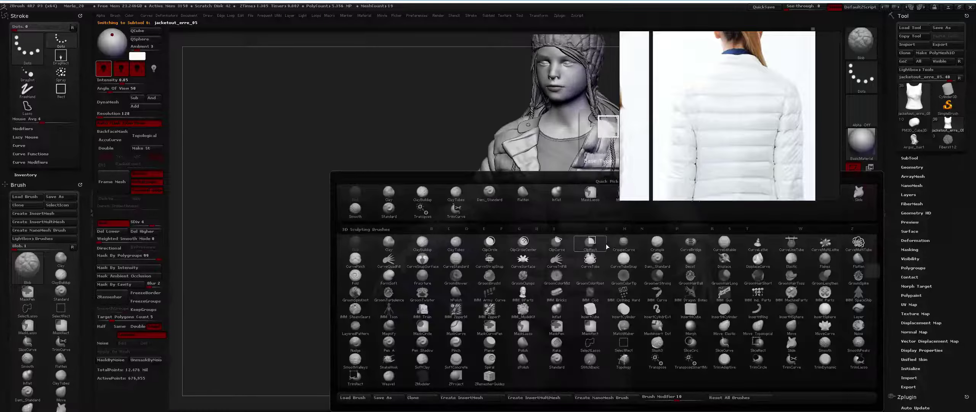
mouse_move(519, 160)
left_mouse_down()
mouse_move(489, 142)
mouse_move(494, 177)
mouse_move(542, 186)
left_mouse_up()
key("shift")
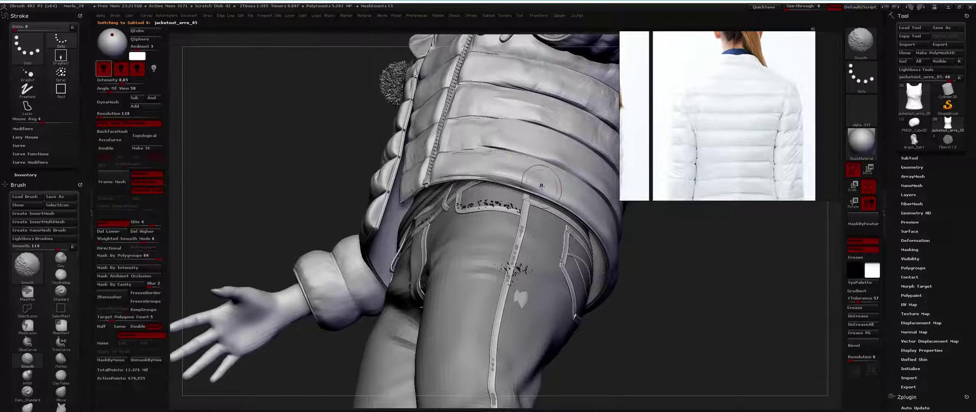
mouse_move(468, 170)
left_mouse_down()
mouse_move(484, 174)
mouse_move(438, 158)
left_mouse_up()
Step: Build up fine vertical wrinkles on the jacket's lower back quilted panels with the ClayBuildup brush
key("b")
key("c")
key("b")
mouse_move(501, 160)
left_mouse_down()
mouse_move(487, 175)
mouse_move(476, 147)
mouse_move(527, 156)
mouse_move(475, 165)
mouse_move(556, 128)
mouse_move(490, 192)
mouse_move(501, 207)
mouse_move(461, 195)
mouse_move(523, 194)
mouse_move(472, 211)
left_mouse_up()
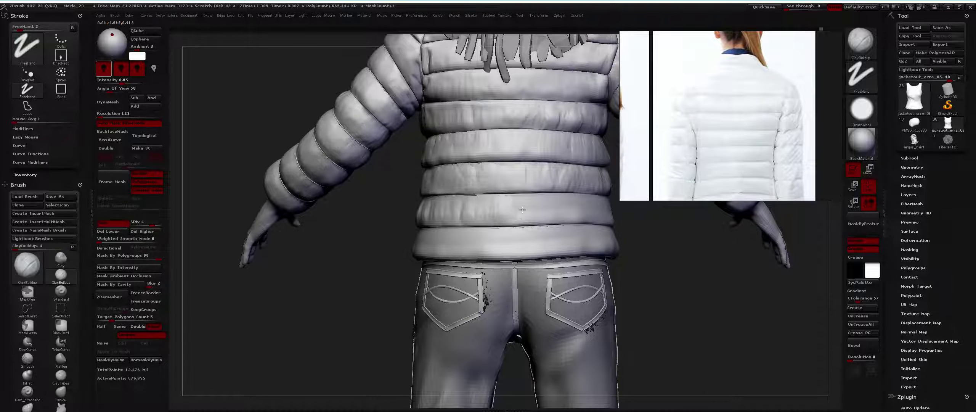
left_click_drag(517, 204, 452, 167)
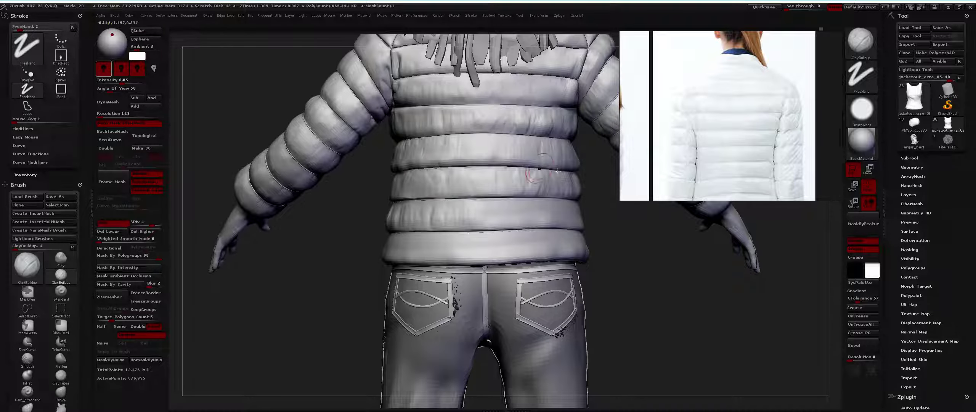
left_click_drag(539, 169, 480, 189)
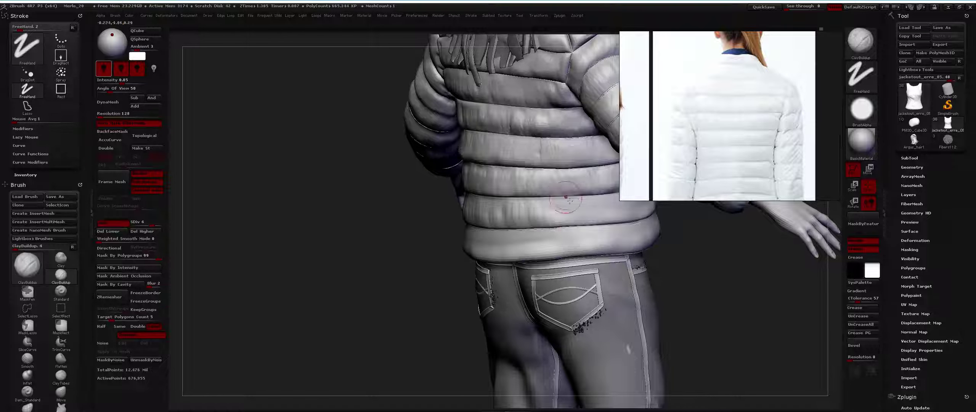
Step: Continue the ClayBuildup wrinkles around the jacket's lower panels along the sides, front and back
mouse_move(566, 197)
right_mouse_down("ctrl")
mouse_move(490, 183)
mouse_move(516, 199)
right_mouse_up("ctrl")
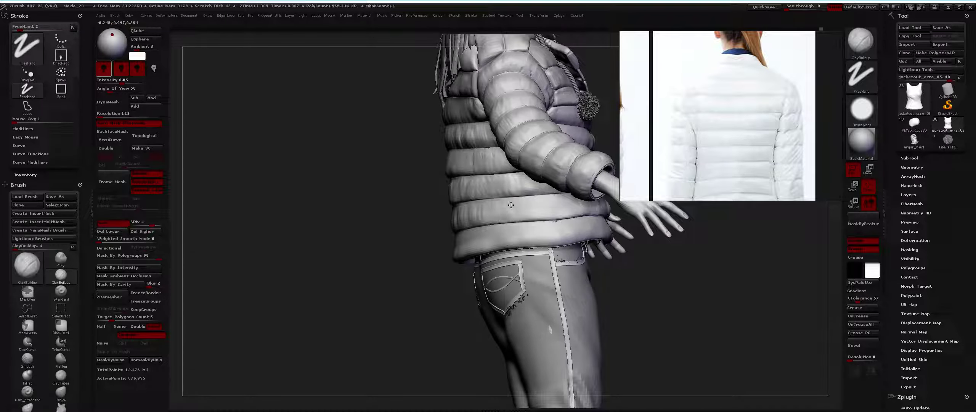
right_click_drag(538, 207, 552, 204)
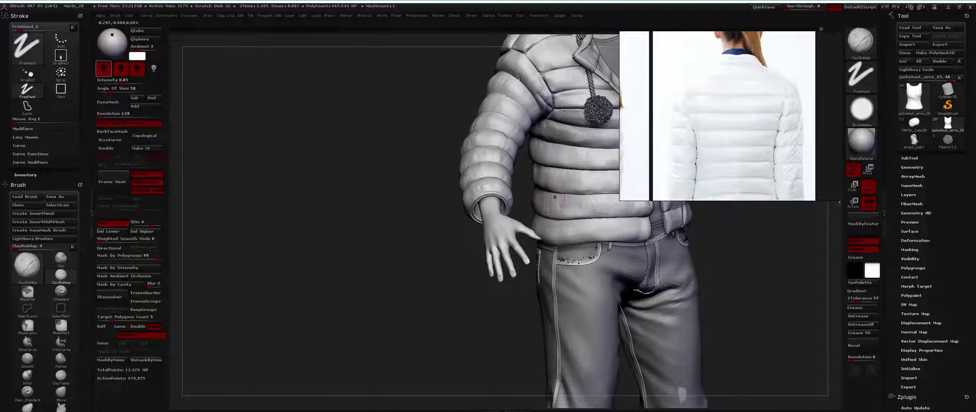
mouse_move(582, 199)
right_mouse_down("ctrl")
mouse_move(561, 226)
mouse_move(568, 220)
mouse_move(543, 220)
right_mouse_up("ctrl")
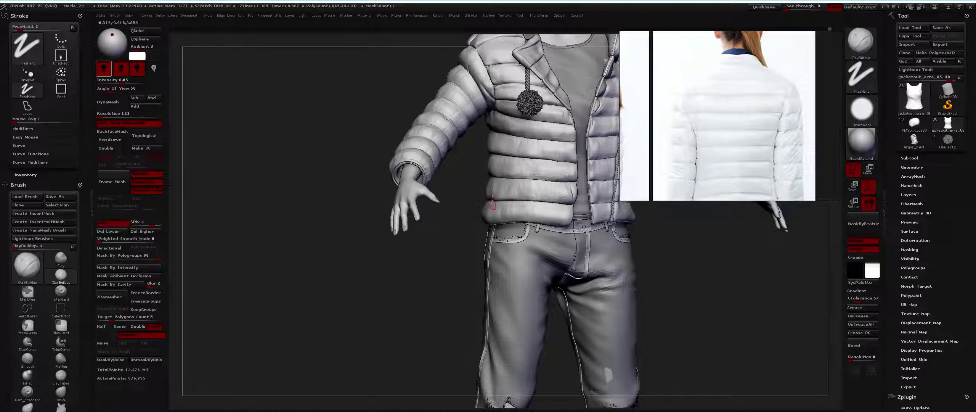
right_click_drag(491, 198, 528, 219)
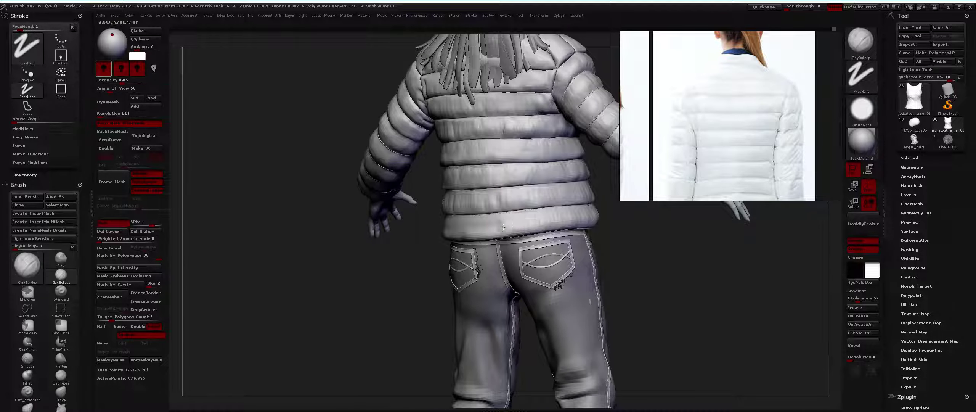
right_click_drag(488, 236, 514, 207)
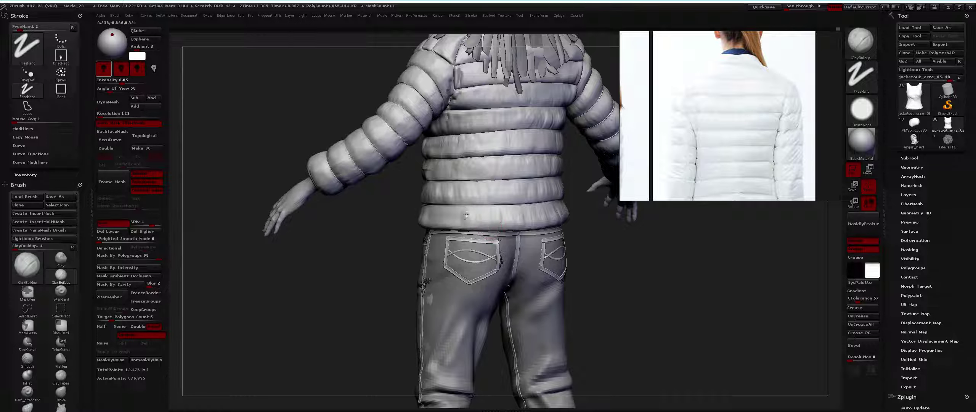
right_click_drag(448, 210, 446, 222)
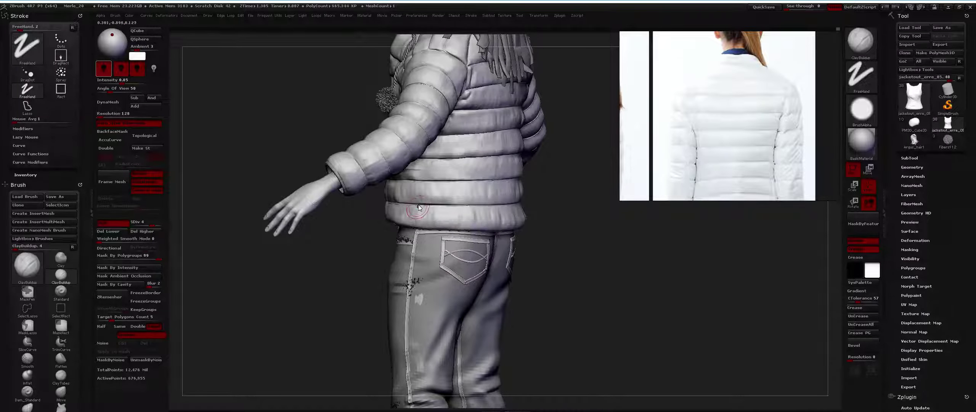
Step: Flatten and crisp the wrinkles on the jacket's lower back and side panels with the Flatten brush
key("b")
key("f")
key("l")
key("space")
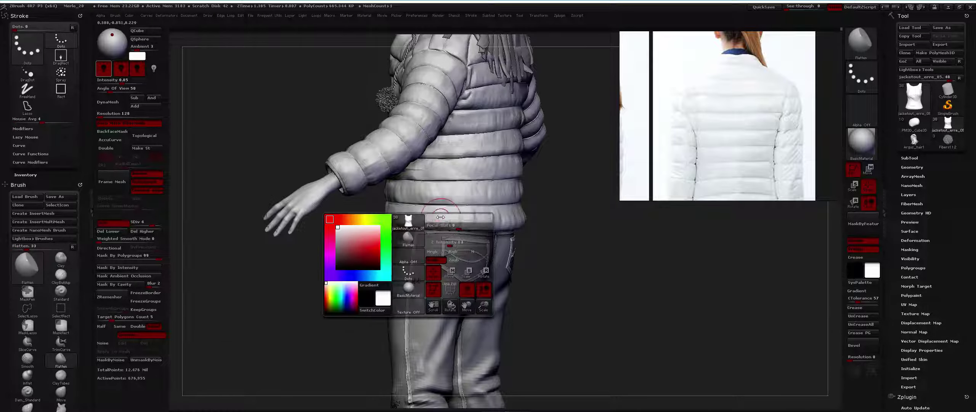
right_click_drag(507, 212, 482, 220)
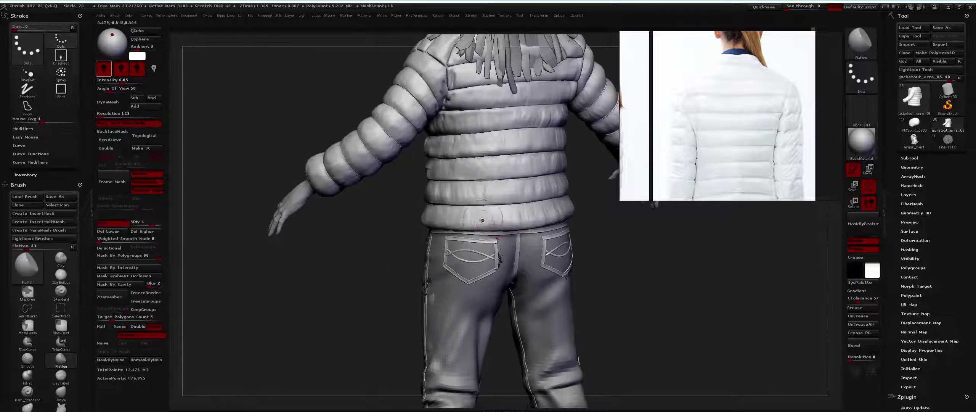
right_click_drag(573, 195, 485, 198)
right_click_drag(437, 216, 439, 215)
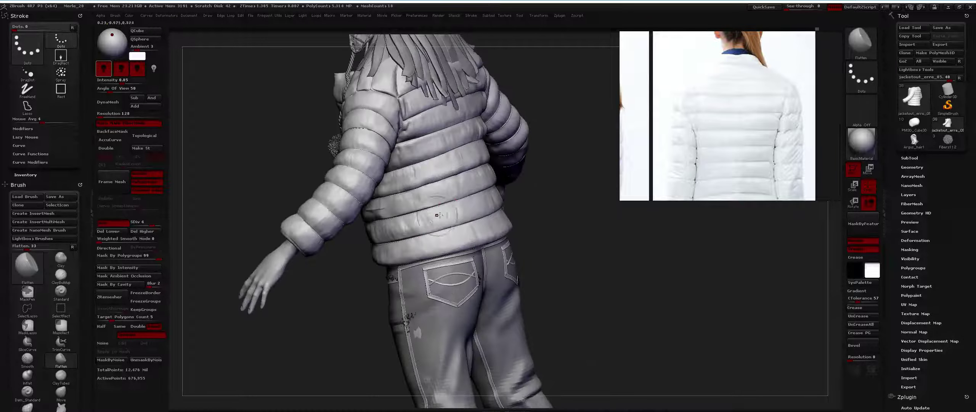
right_click_drag(386, 226, 389, 229)
mouse_move(387, 202)
right_mouse_down()
mouse_move(345, 234)
mouse_move(324, 232)
mouse_move(394, 205)
mouse_move(368, 215)
mouse_move(380, 206)
right_mouse_up()
right_click_drag(299, 209, 410, 154)
Step: Select the hair and adjust the strands lying over the upper back with the Move and FormSoft brushes
left_click(410, 154, "alt")
key("b")
key("m")
key("v")
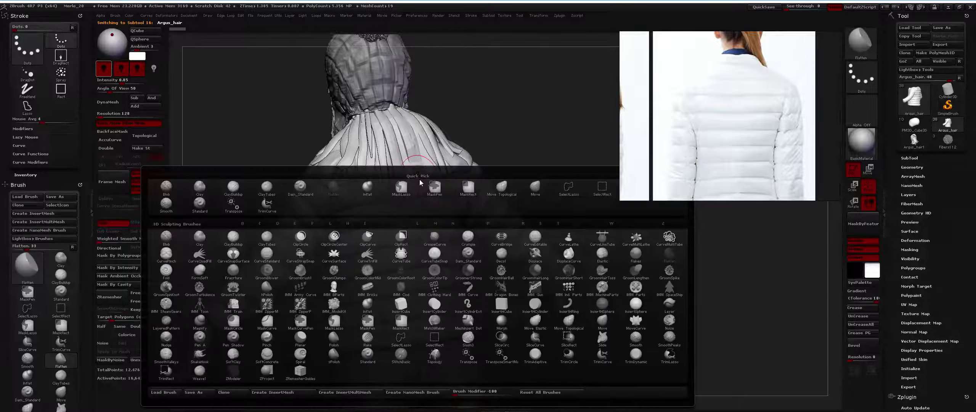
key("space")
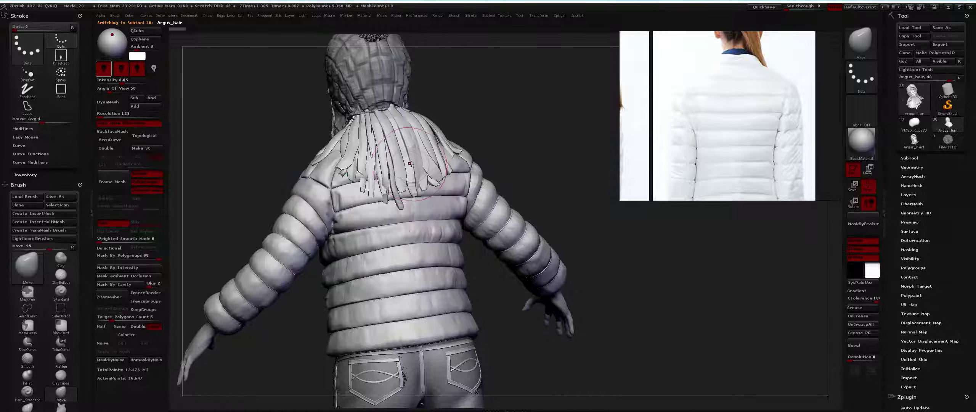
right_click_drag(412, 166, 404, 150)
key("n")
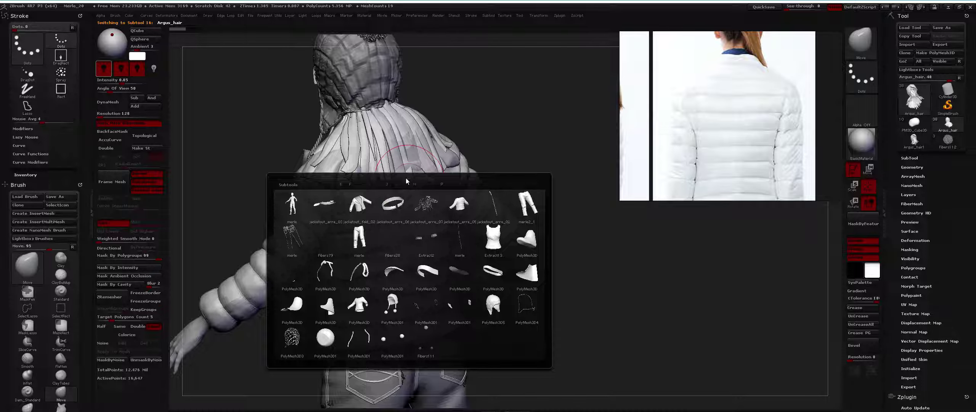
key("b")
key("s")
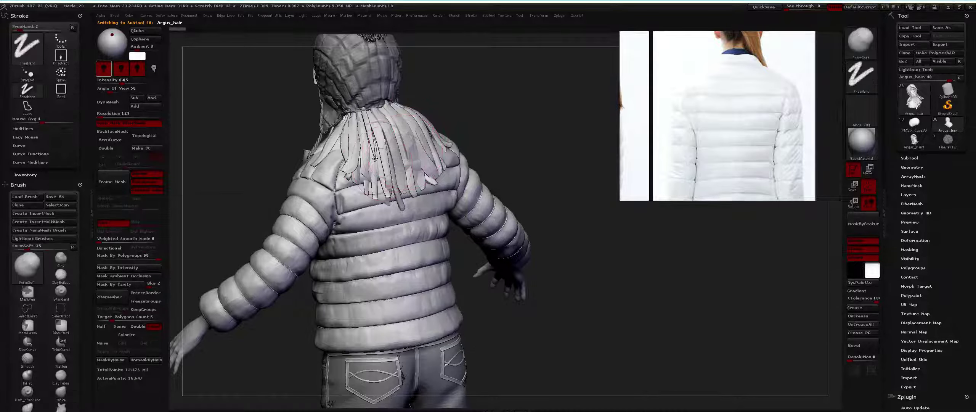
mouse_move(408, 157)
right_mouse_down()
mouse_move(376, 173)
mouse_move(428, 160)
mouse_move(420, 154)
mouse_move(435, 145)
right_mouse_up()
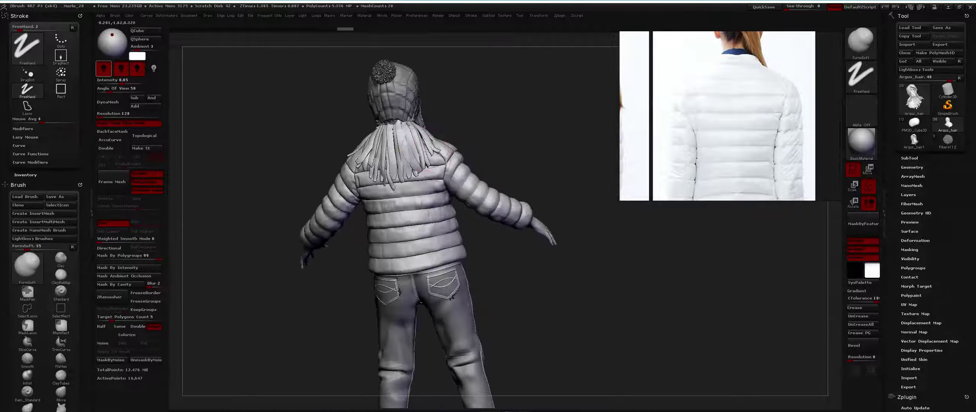
Step: Select and isolate the jeans' seam trim, and bring up the blue jeans front view in the reference image
right_click_drag(406, 182, 411, 241)
right_click_drag(401, 319, 413, 267, "alt")
left_click(418, 239, "alt")
left_click_drag(553, 213, 700, 149, "shift")
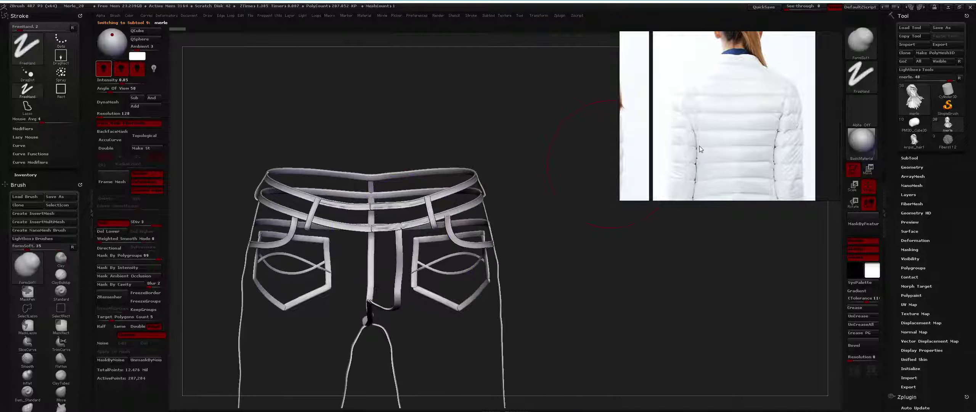
scroll(700, 146, "down", 5)
scroll(704, 128, "up", 4)
scroll(689, 112, "up", 5)
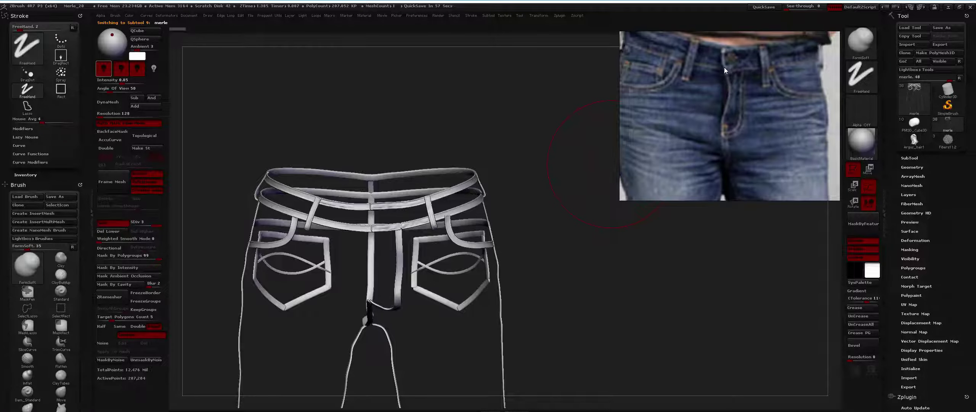
Step: Set Mask By Polygroups to 0, adjust the waistband and fly trim with Move Topological, and show the full character again
mouse_move(380, 229)
left_mouse_down()
mouse_move(430, 211)
mouse_move(441, 230)
mouse_move(413, 212)
left_mouse_up()
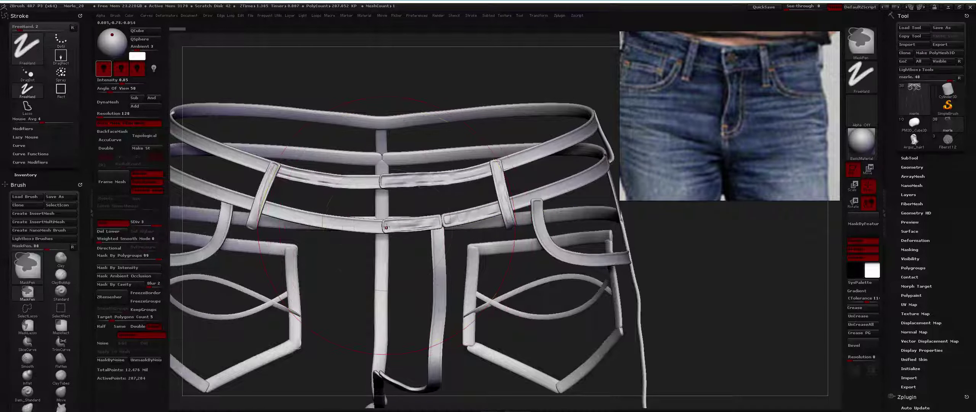
left_click_drag(126, 256, 87, 262)
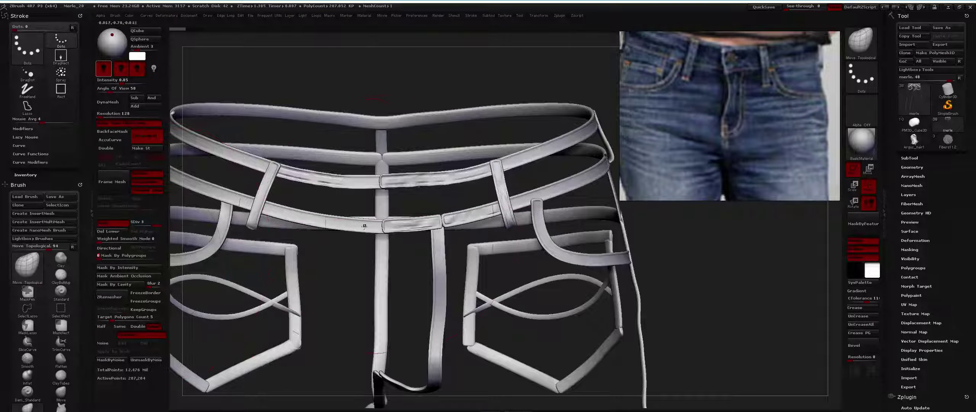
left_click(398, 200, "ctrl+shift")
key("ctrl+s")
key("Escape")
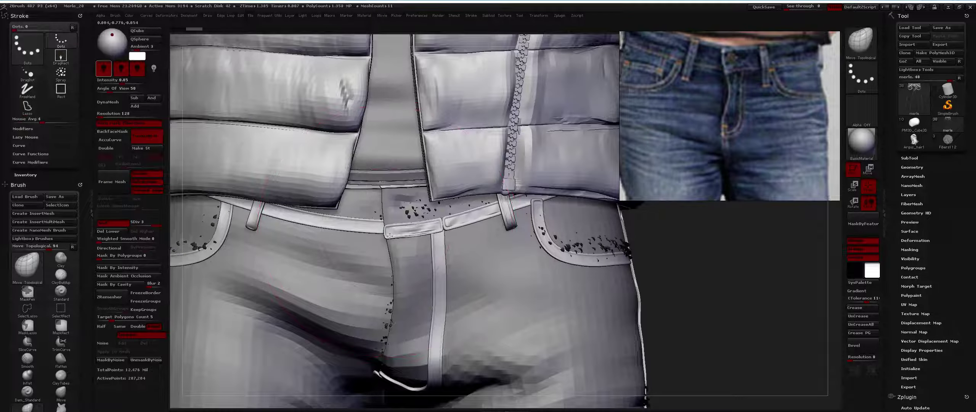
mouse_move(395, 222)
left_mouse_down("alt")
mouse_move(399, 267)
mouse_move(458, 263)
mouse_move(415, 249)
left_mouse_up("alt")
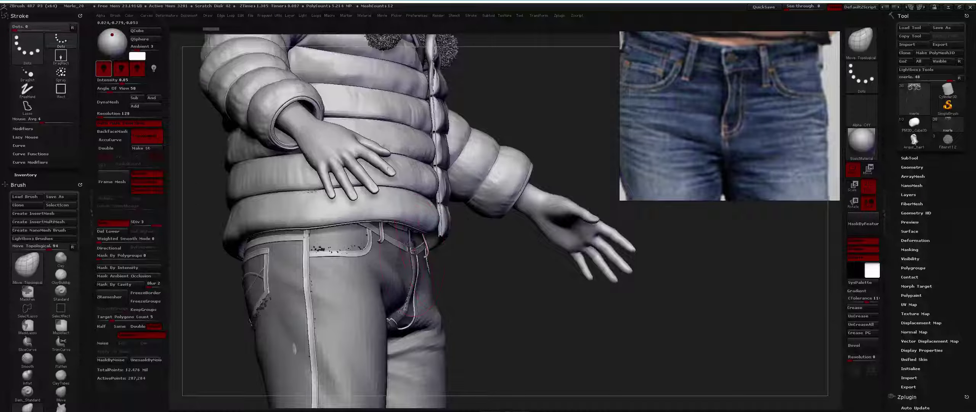
Step: Select the jeans mesh and inflate it slightly with the Inflate deformation
left_click(404, 261, "alt")
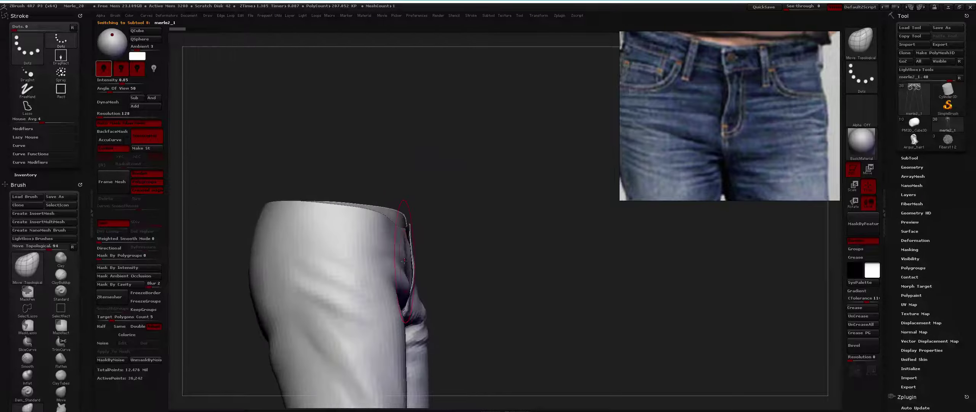
key("alt+d")
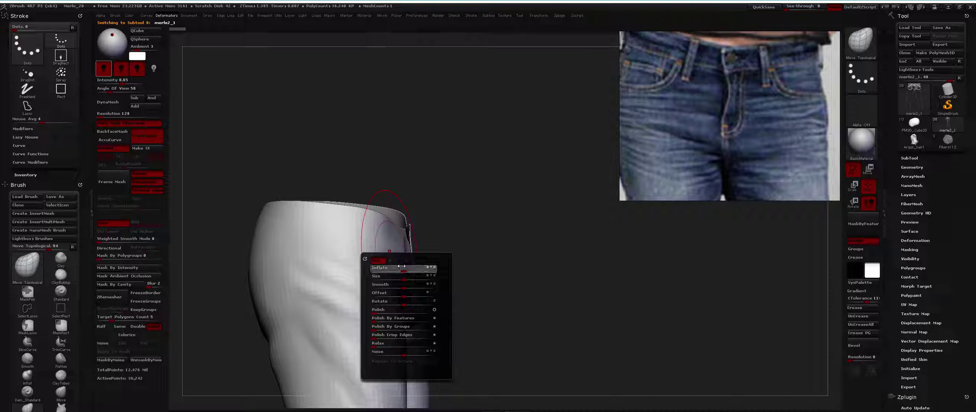
left_click_drag(401, 266, 402, 266)
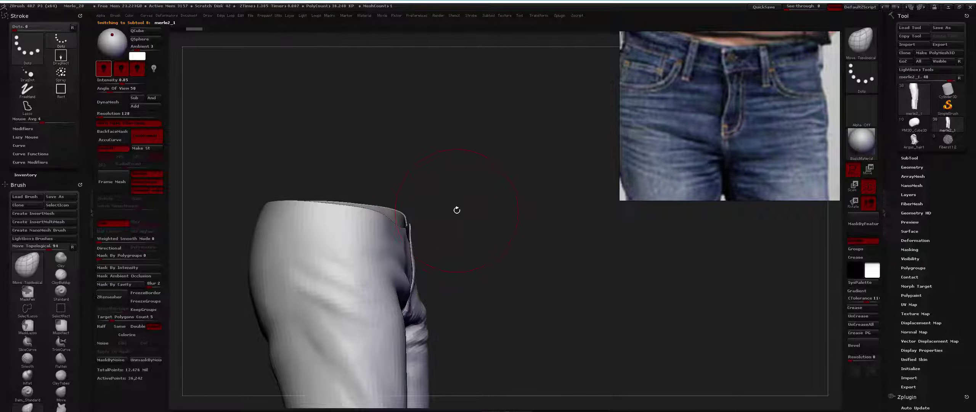
key("d")
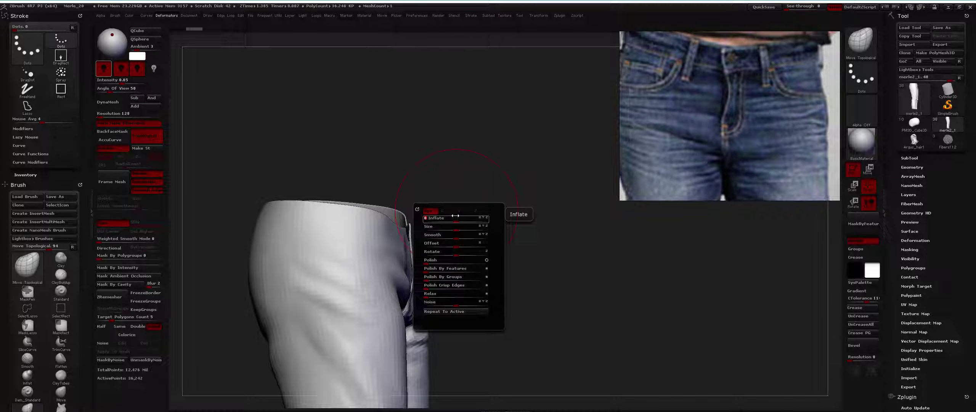
mouse_move(577, 126)
left_mouse_down()
mouse_move(526, 214)
mouse_move(430, 282)
mouse_move(503, 273)
left_mouse_up()
key("ctrl")
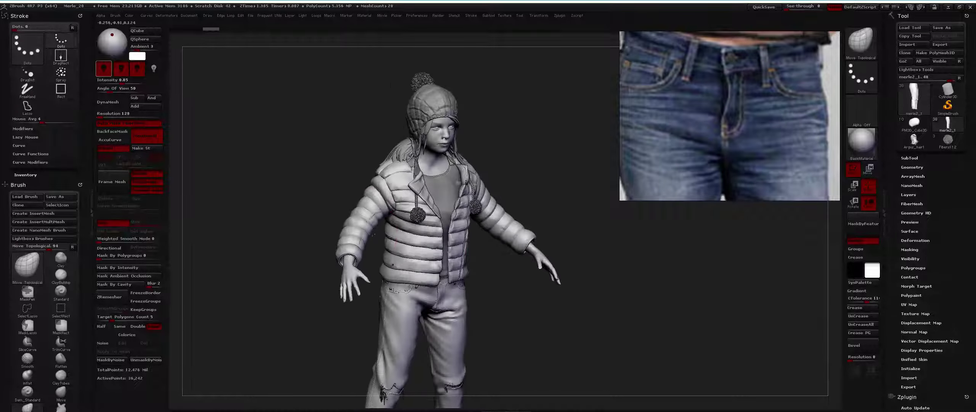
Step: Select the tank top under the jacket and sculpt soft folds across its chest with the Standard brush
left_click_drag(395, 266, 444, 197)
left_click(444, 197, "alt")
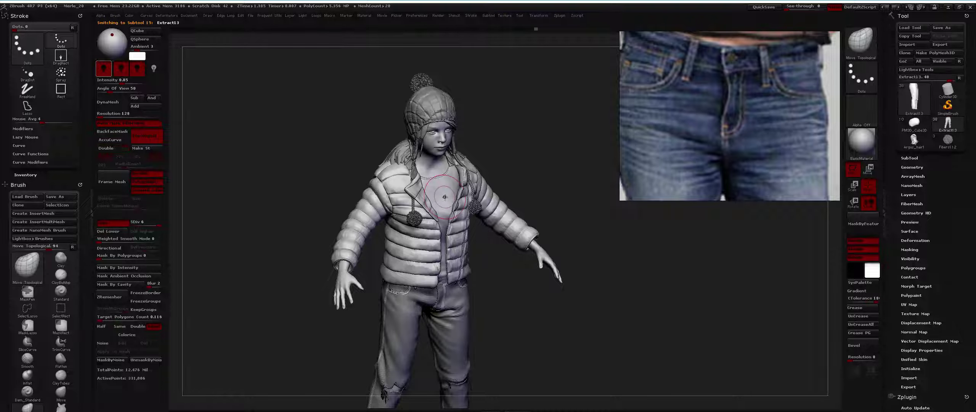
key("b")
key("s")
key("t")
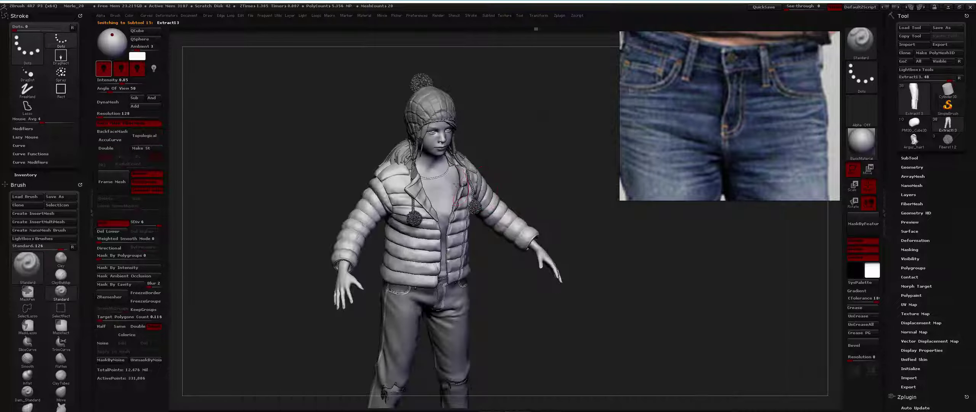
left_click_drag(469, 182, 454, 216, "alt")
left_click(438, 206, "ctrl+shift")
left_click(460, 211, "ctrl+shift")
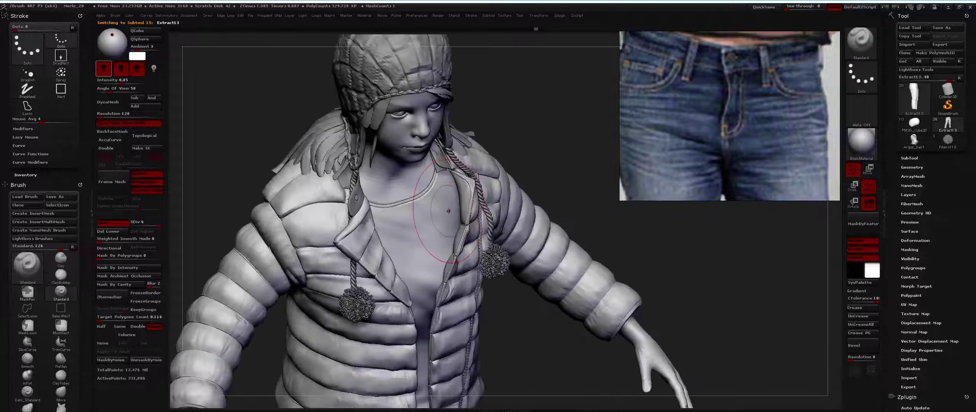
key("b")
key("space")
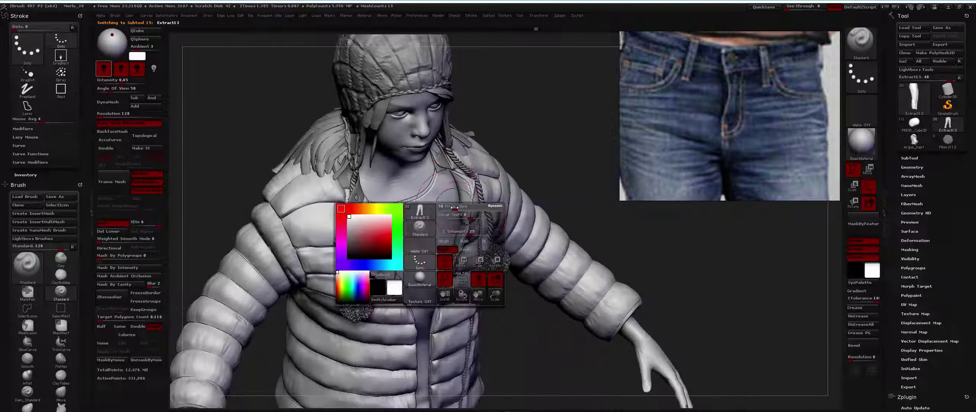
key("ctrl")
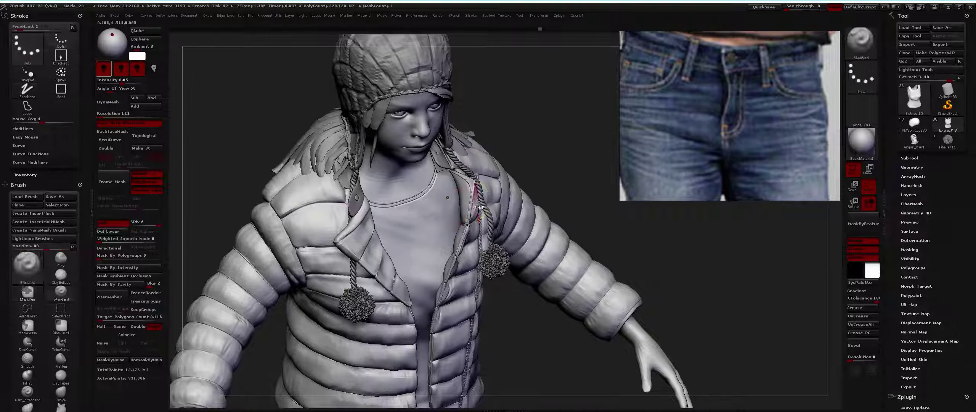
Step: Ghost the surrounding meshes with transparency and shape the tank top with the FormSoft brush, checking it in isolation
key("ctrl+t")
key("space")
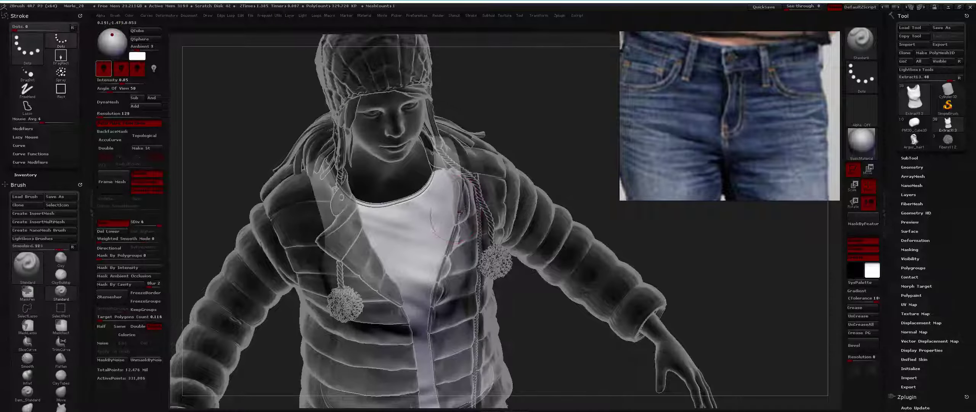
left_click_drag(464, 207, 475, 198)
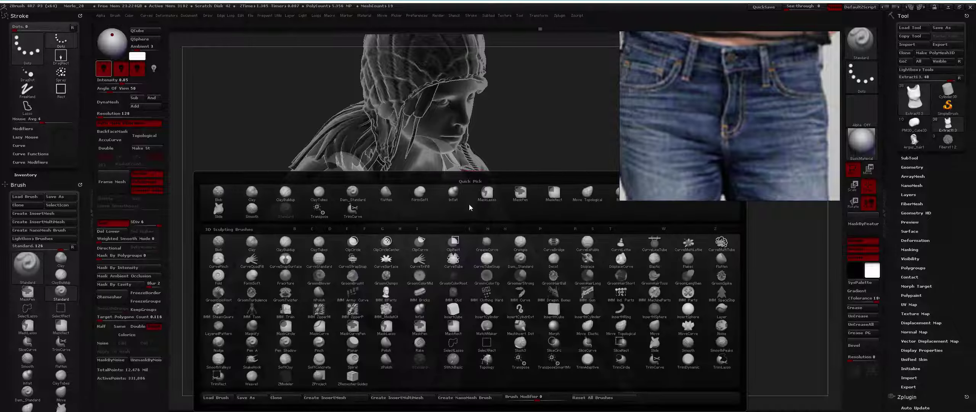
key("b")
key("s")
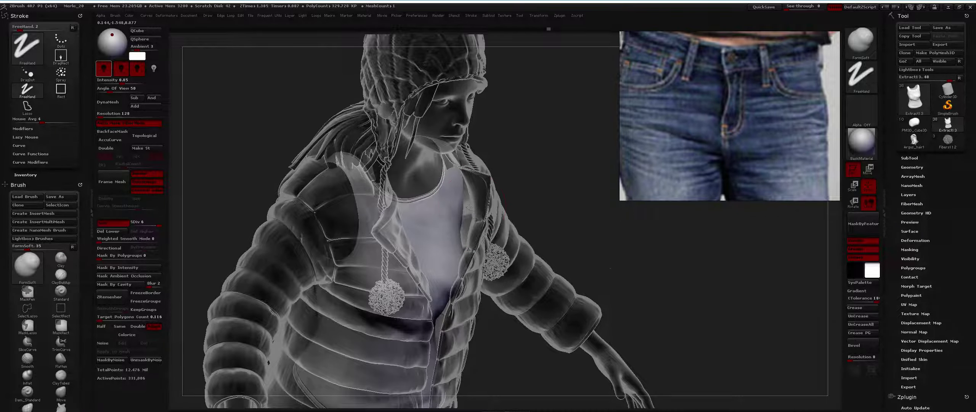
key("alt+s")
key("ctrl")
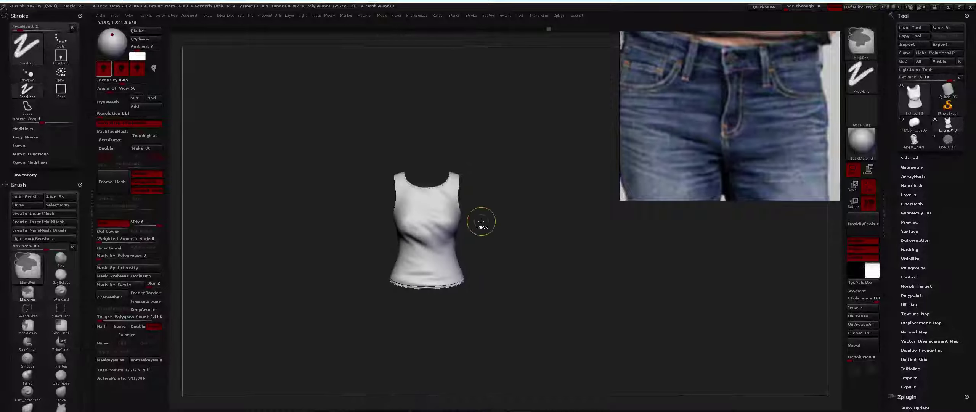
left_click(481, 221, "ctrl+shift")
Step: Isolate the tank top and sculpt diagonal folds across its midriff with the Standard brush
key("b")
key("s")
key("t")
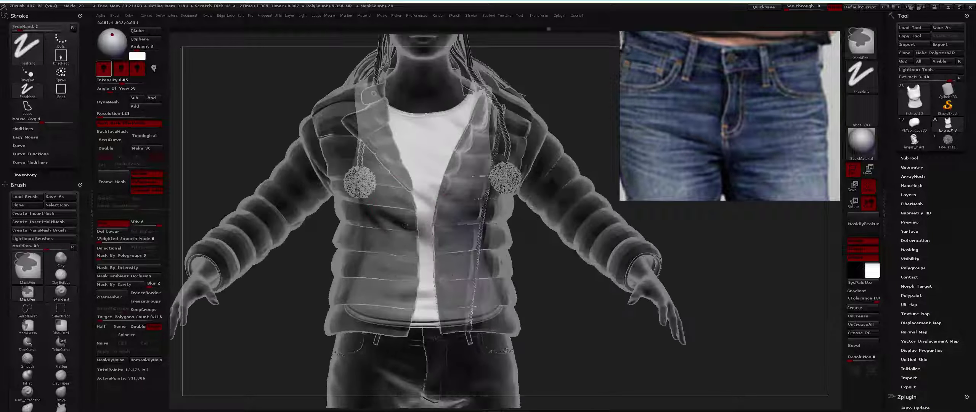
key("space")
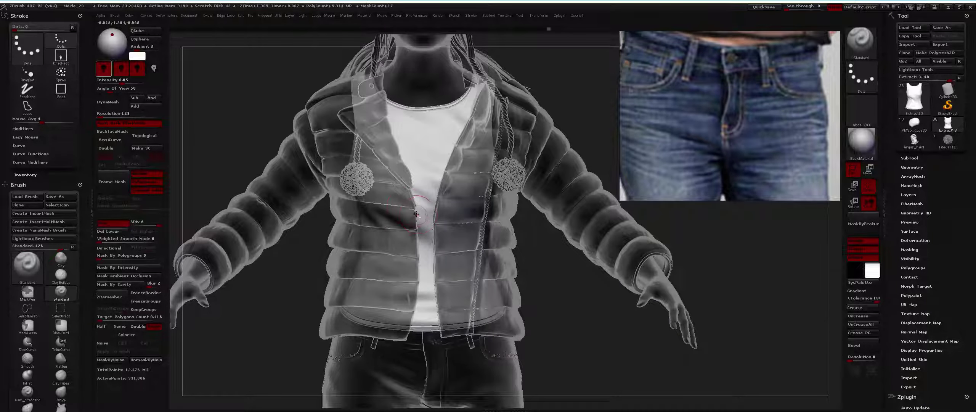
left_click(408, 209, "ctrl+shift")
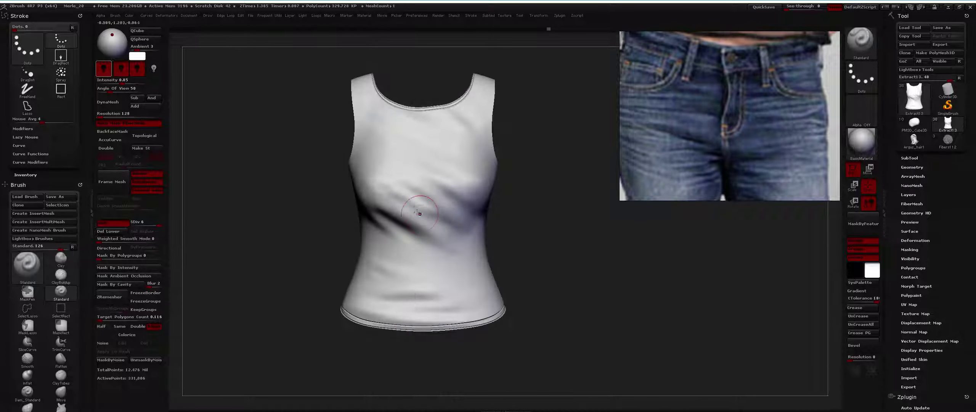
key("space")
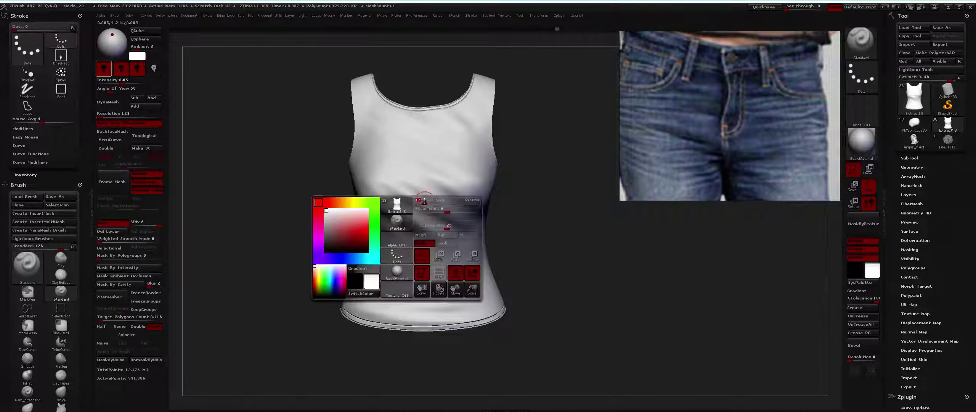
Step: Smooth the tank top's midriff folds, lower it to subdivision level 5, and show the full character again
key("shift")
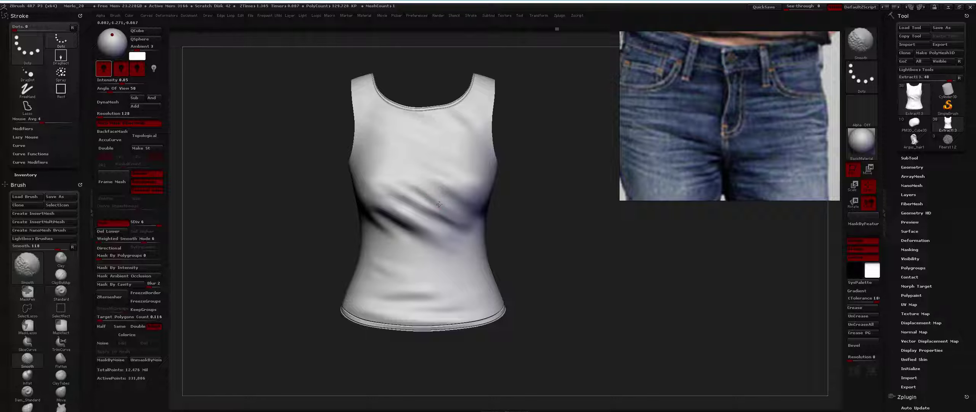
key("shift+d")
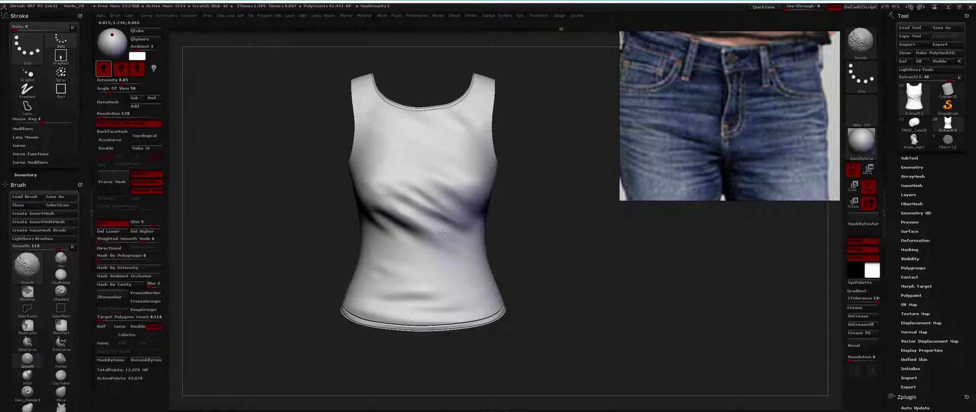
key("alt+s")
key("ctrl")
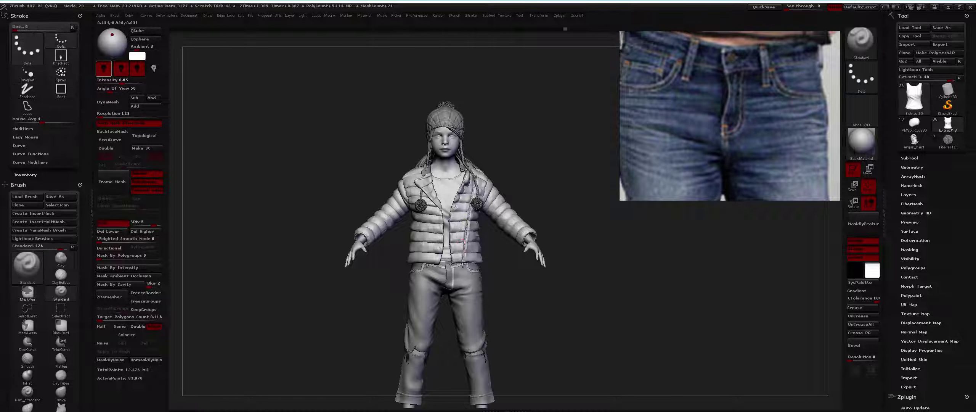
Step: Select the puffer jacket's quilted body and frame its front for sculpting with the Dam_Standard brush
left_click(463, 246, "alt")
key("b")
key("d")
key("s")
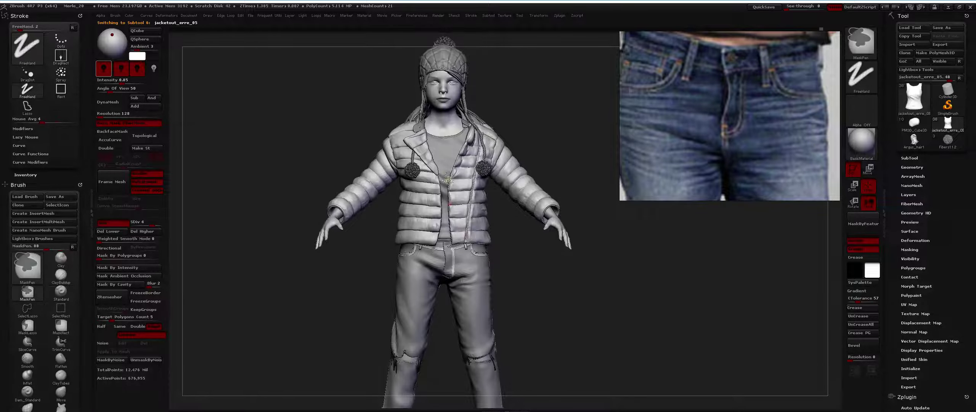
key("f")
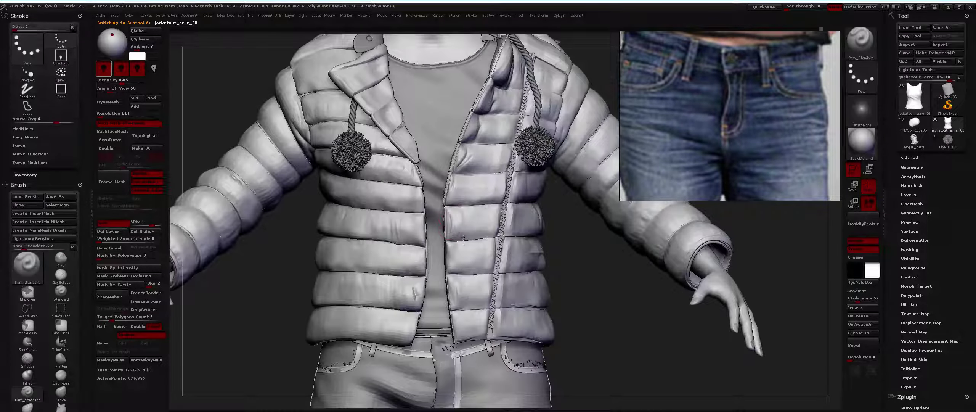
key("f")
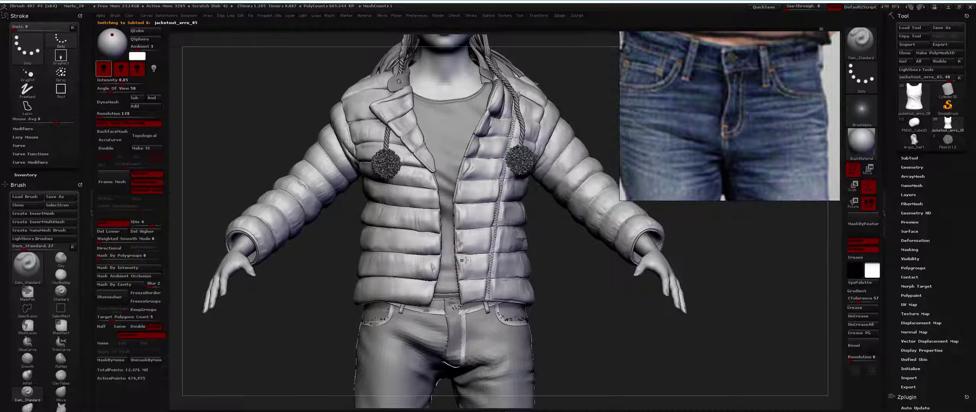
Step: Subdivide the jacket body to level 5 and check its front quilted panels
left_click_drag(464, 260, 495, 250)
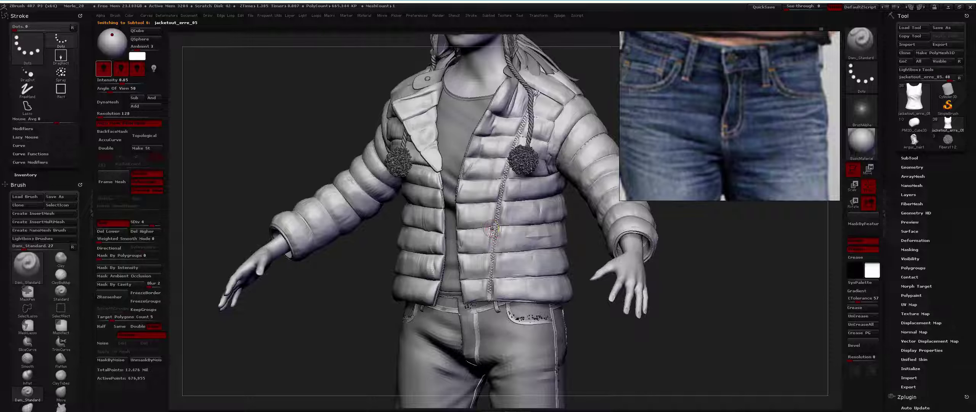
key("ctrl")
key("d")
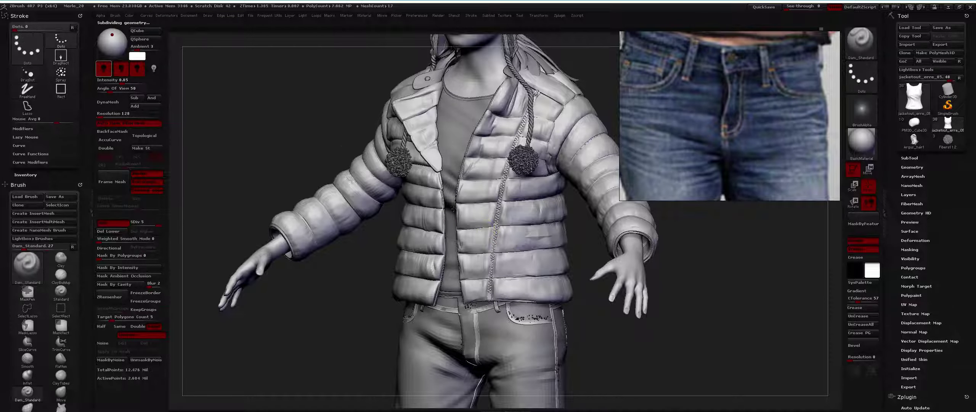
left_click_drag(485, 228, 503, 202)
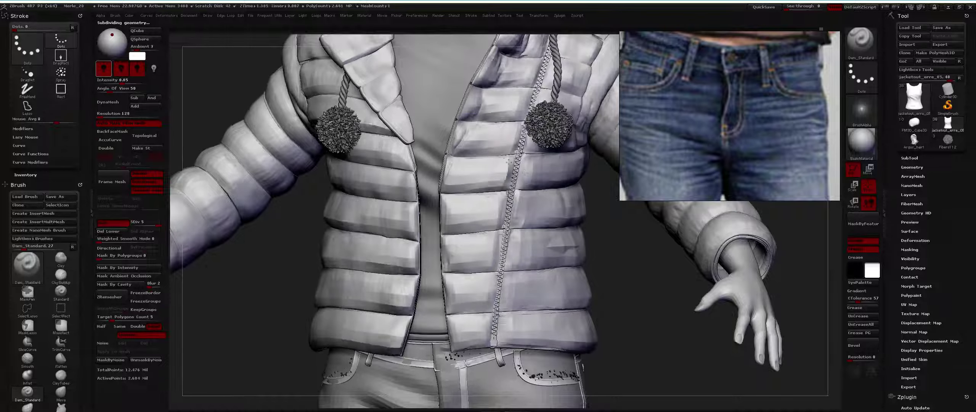
left_click_drag(506, 178, 523, 173)
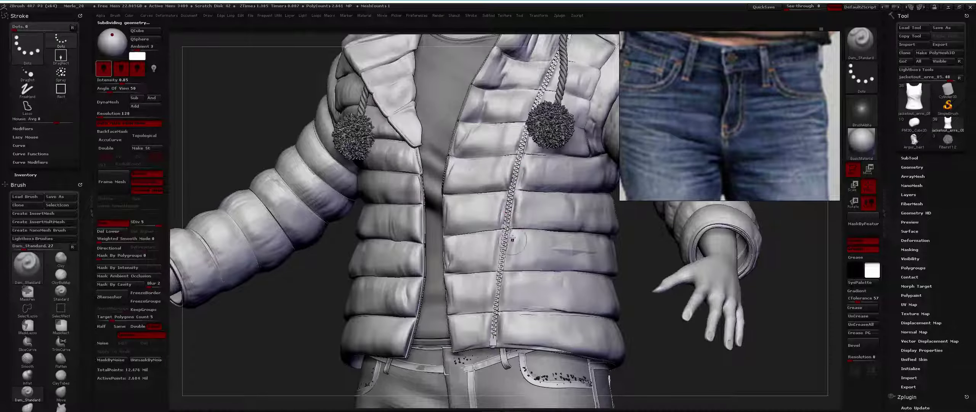
left_click_drag(515, 233, 557, 244)
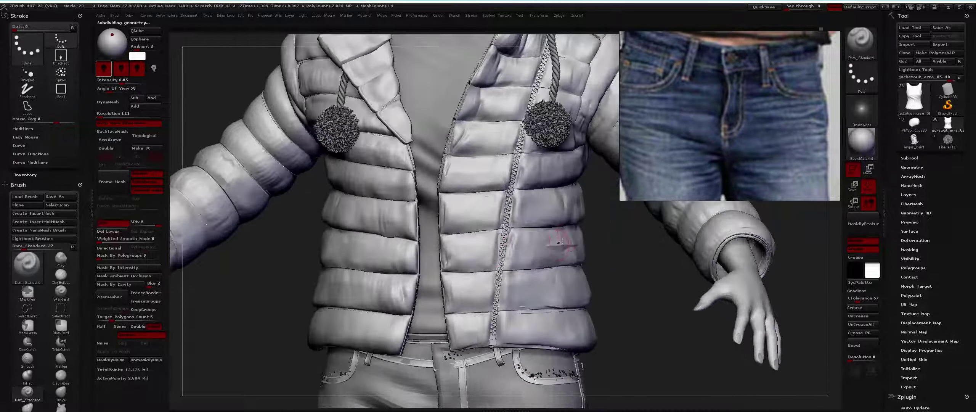
Step: Select and isolate the faceted strip poking through the jacket's lower front, and bring up the subtool list
left_click(567, 242, "alt")
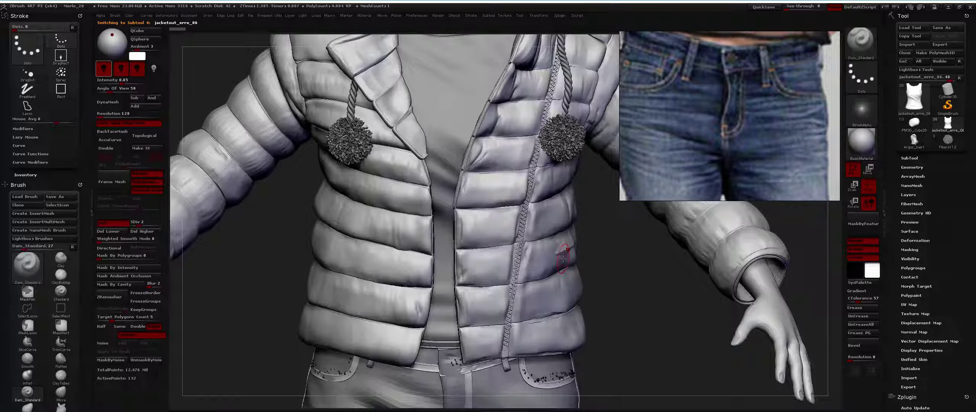
left_click(562, 258, "alt")
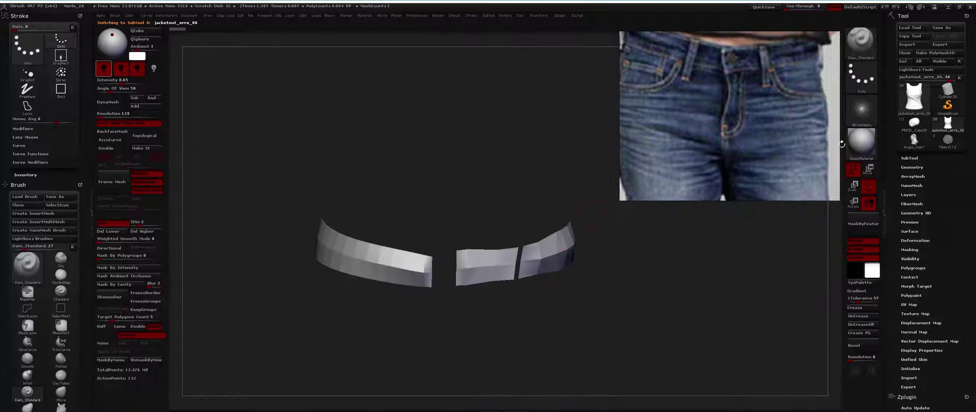
left_click(910, 158)
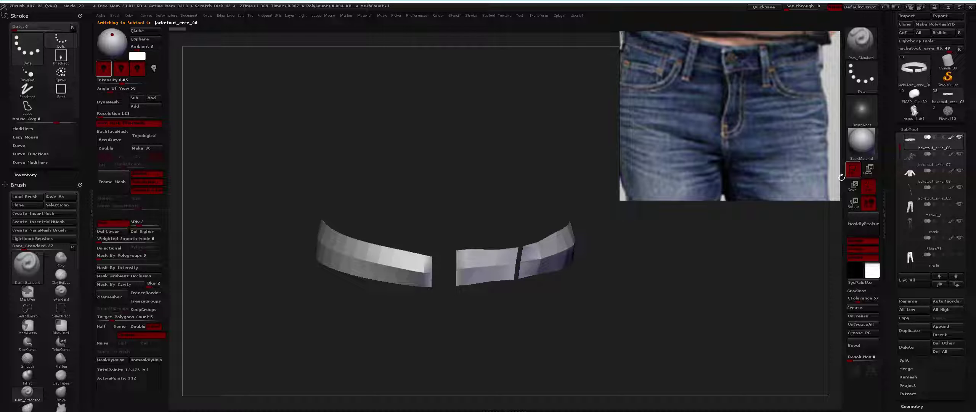
left_click(507, 231, "ctrl+shift")
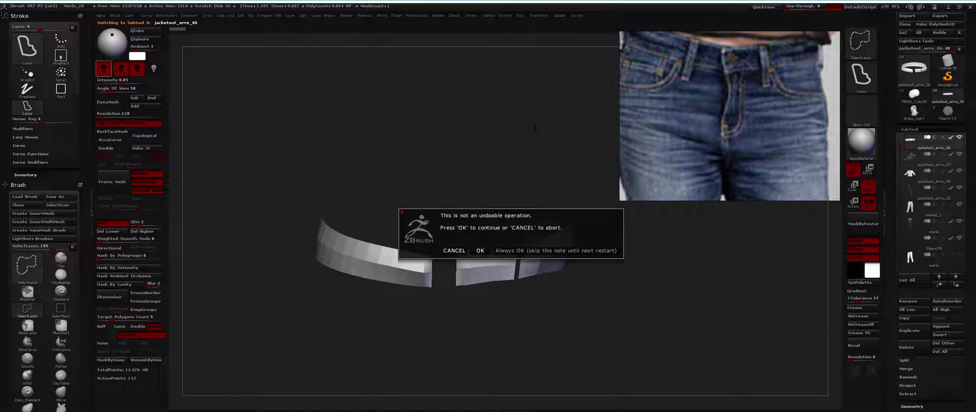
left_click(480, 250)
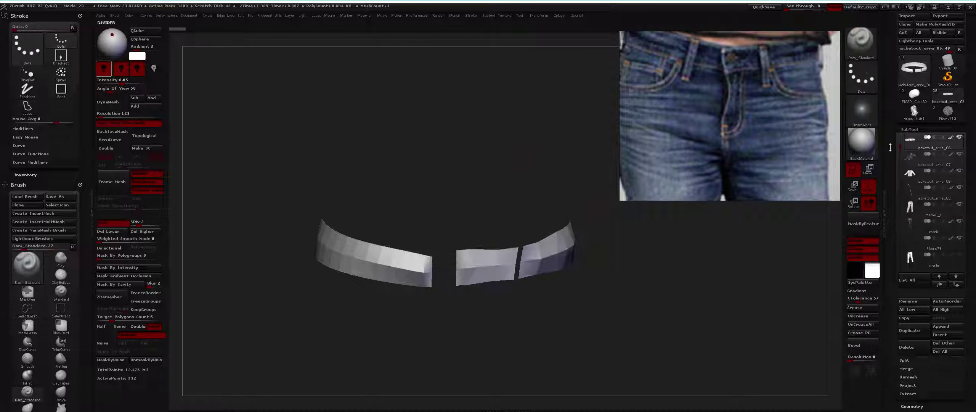
Step: Inspect the jacket's seam strips in isolation, show the full character again, and hide the faceted strip subtool
key("alt+Down")
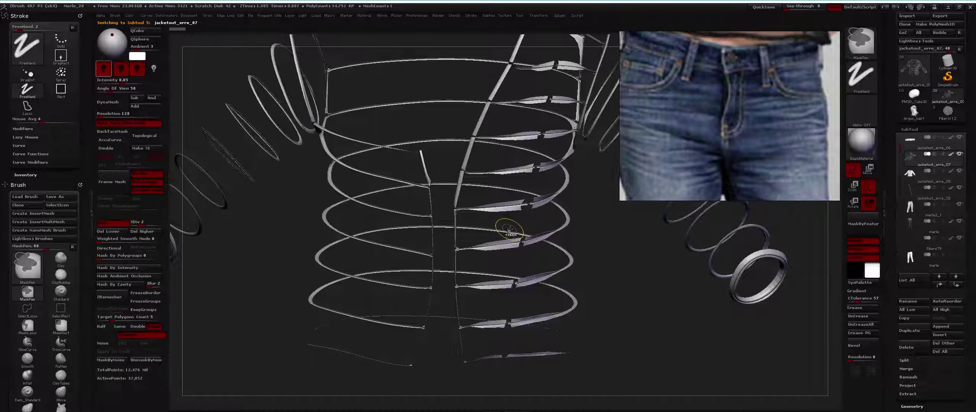
left_click(509, 230, "ctrl+shift")
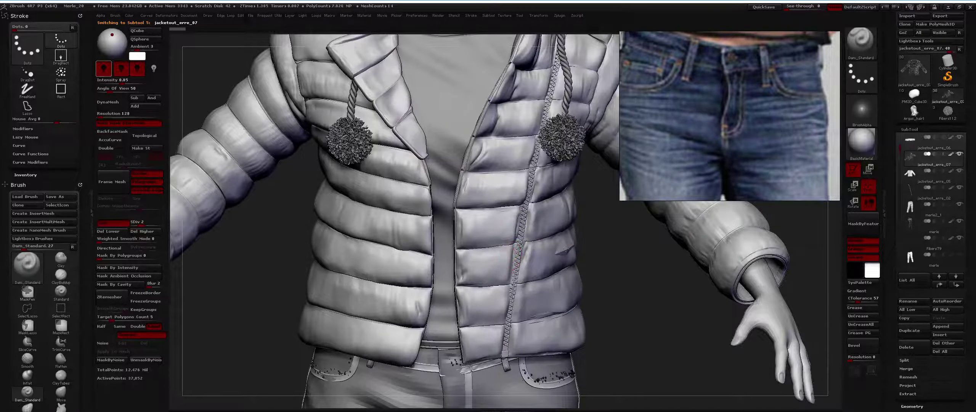
left_click(911, 146)
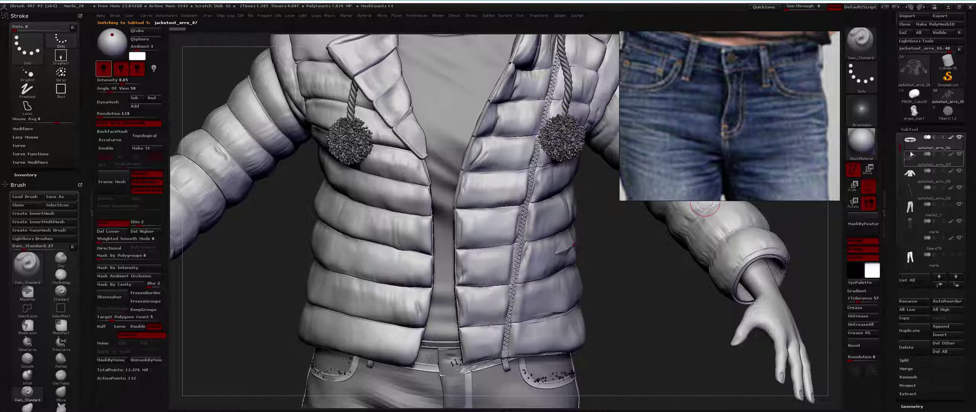
left_click(959, 137)
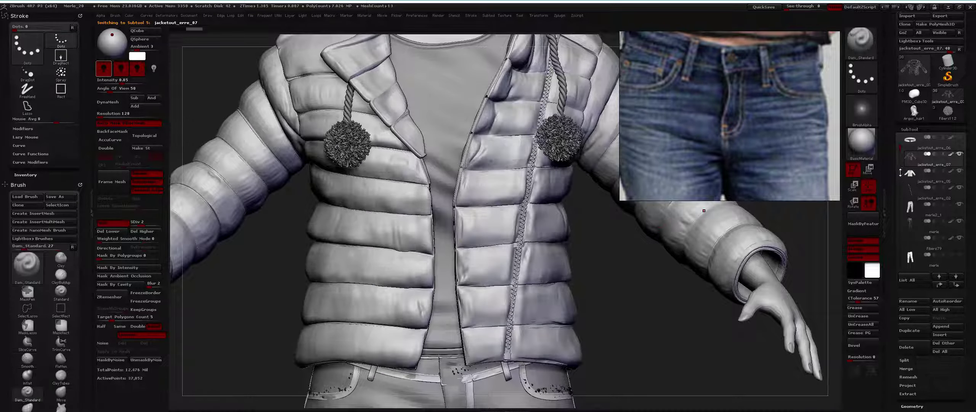
Step: Select the puffer jacket's quilted body and refine the front panels beside the zipper with the Dam_Standard brush
left_click(910, 174)
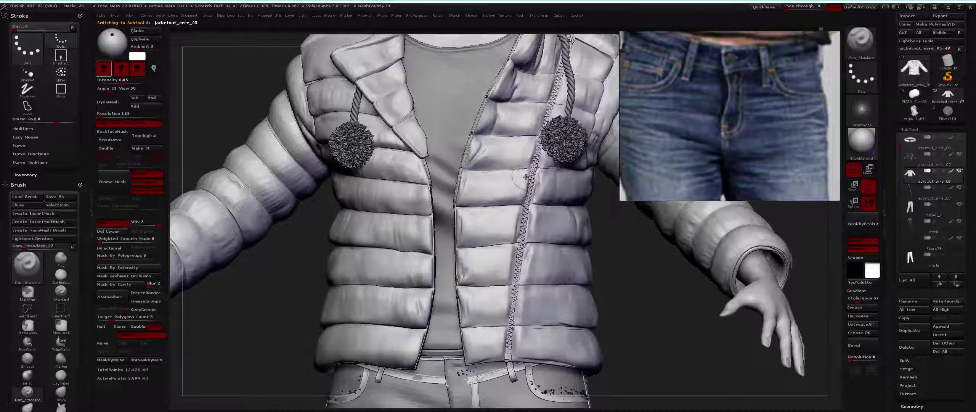
left_click_drag(528, 182, 540, 171)
mouse_move(534, 198)
right_mouse_down()
mouse_move(559, 184)
mouse_move(478, 129)
mouse_move(525, 200)
right_mouse_up()
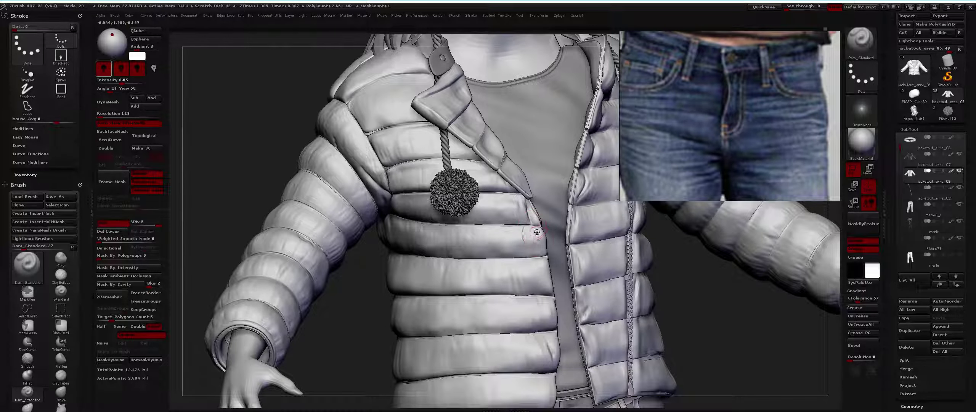
right_click_drag(525, 230, 383, 272)
key("f")
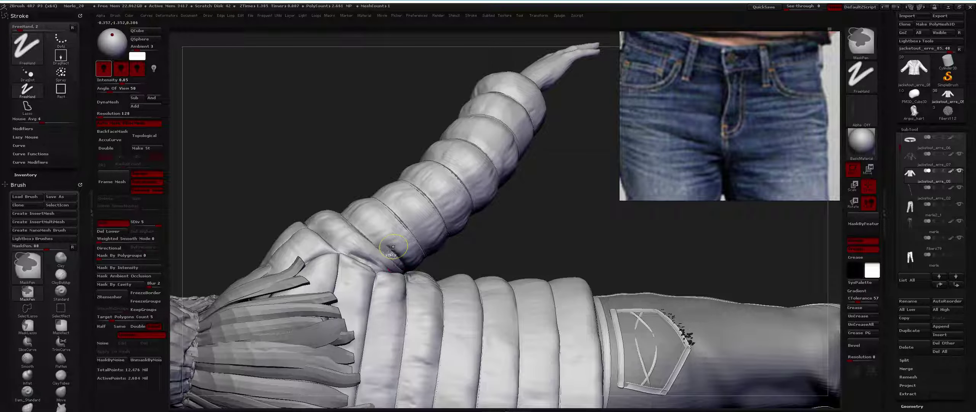
Step: Flatten the puffed segments of the quilted sleeve with the Flatten brush
right_click_drag(399, 263, 398, 223, "ctrl")
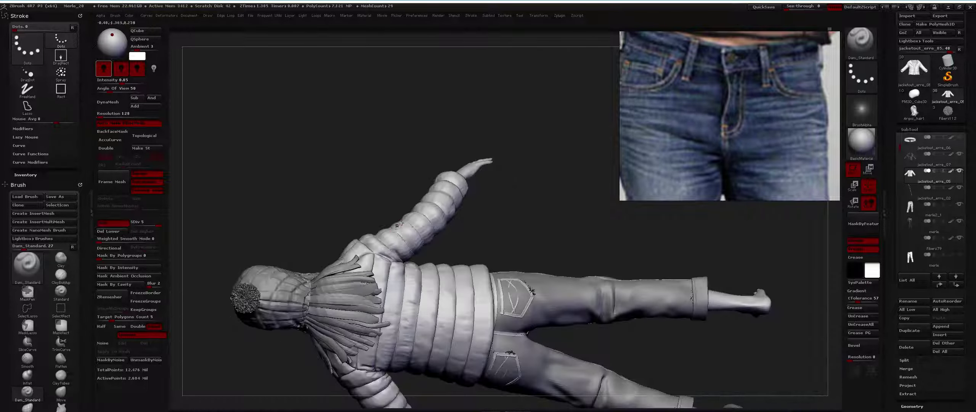
right_click_drag(394, 250, 412, 233)
key("b")
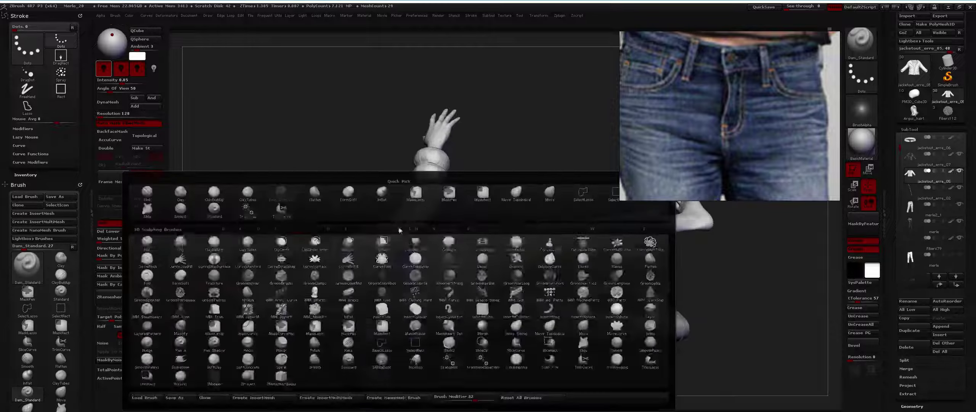
key("m")
key("p")
mouse_move(427, 179)
right_mouse_down("ctrl")
mouse_move(427, 205)
mouse_move(384, 182)
right_mouse_up("ctrl")
key("b")
key("f")
key("l")
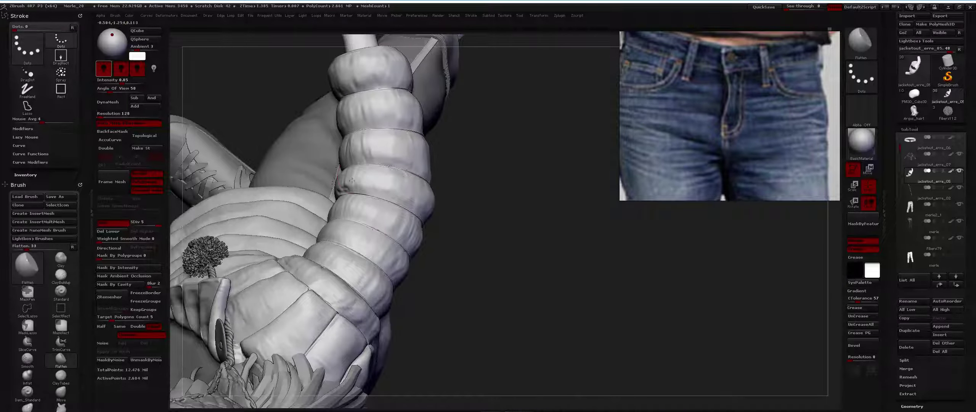
key("f")
right_click_drag(393, 156, 457, 124, "ctrl")
mouse_move(454, 223)
right_mouse_down()
mouse_move(444, 145)
mouse_move(532, 279)
mouse_move(483, 250)
right_mouse_up()
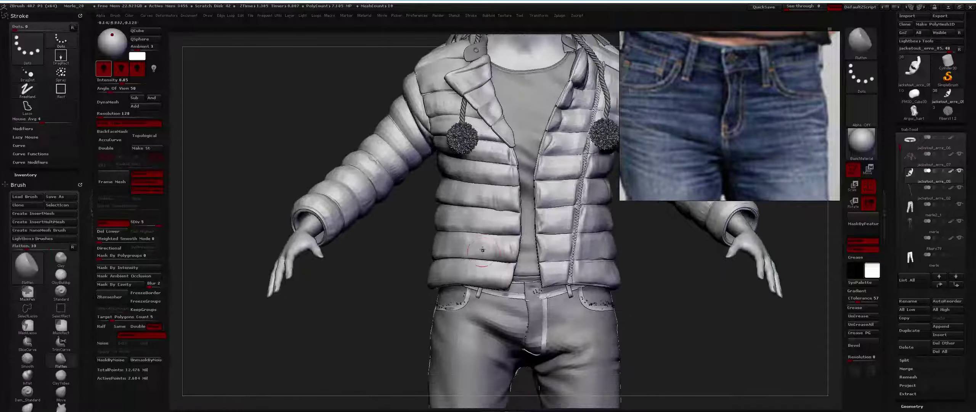
Step: Activate the Dam_Standard brush and examine the jacket's sleeves, back and front quilting from all around
right_click_drag(446, 191, 480, 222)
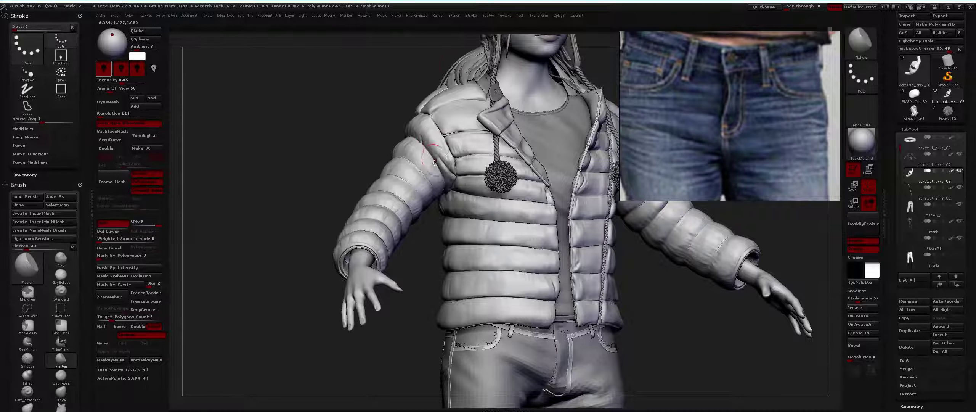
key("b")
key("d")
key("s")
right_click_drag(496, 175, 361, 264)
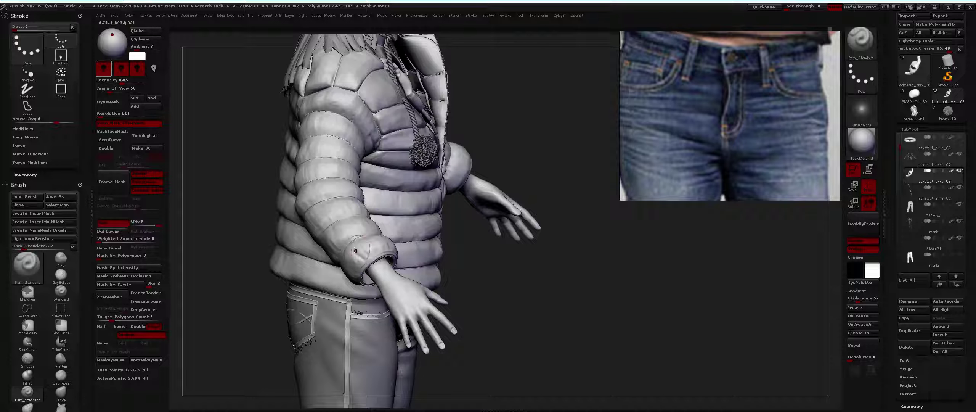
right_click_drag(365, 256, 402, 254)
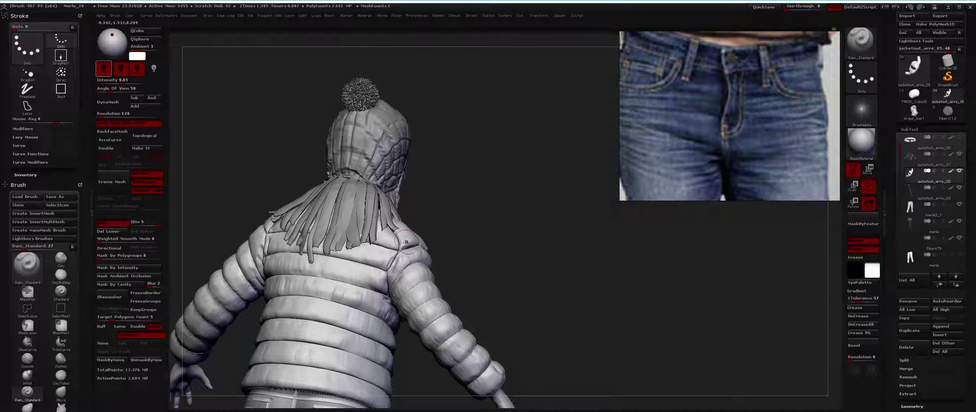
mouse_move(397, 240)
right_mouse_down("ctrl")
mouse_move(358, 316)
mouse_move(284, 156)
mouse_move(295, 236)
mouse_move(389, 240)
mouse_move(349, 233)
mouse_move(350, 244)
mouse_move(366, 179)
right_mouse_up("ctrl")
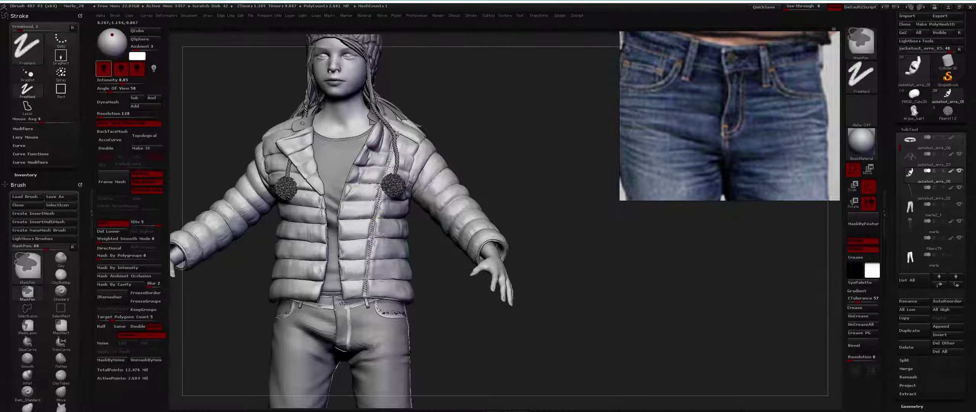
right_click_drag(373, 160, 378, 195, "ctrl")
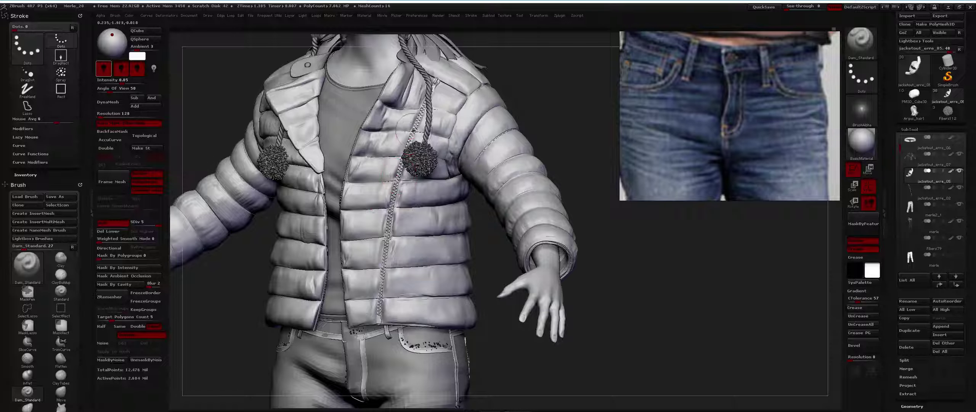
right_click_drag(406, 149, 434, 215)
right_click_drag(433, 179, 429, 125)
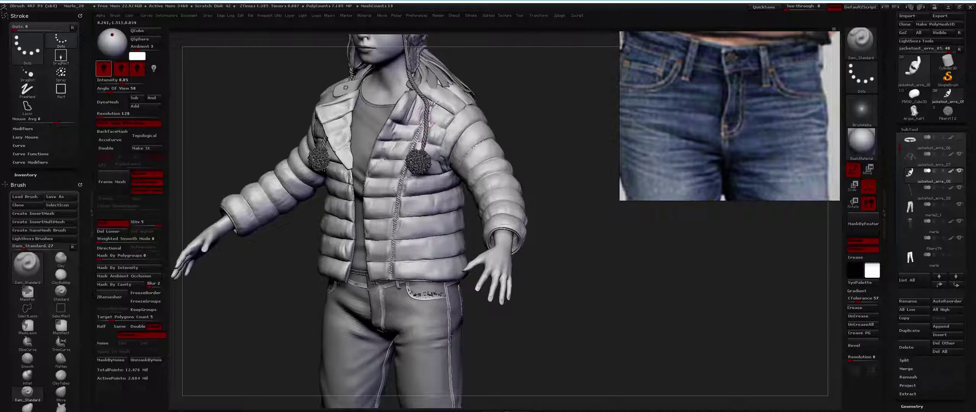
right_click_drag(414, 119, 382, 141)
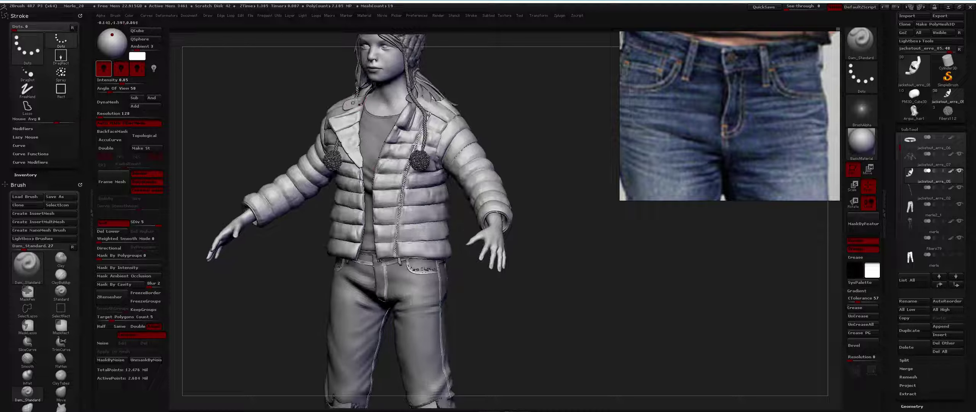
Step: Select the jacket's collar band with the button tab, subdivide it to level 3 and activate the Inflat brush
left_click(357, 102, "alt")
key("space")
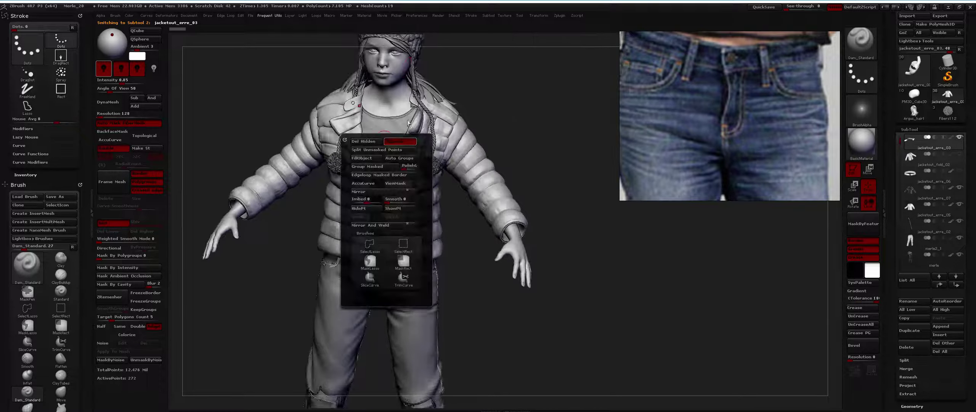
right_click_drag(408, 122, 406, 168, "ctrl")
key("b")
key("Escape")
right_click_drag(405, 130, 429, 179, "ctrl")
Step: Zoom the reference board in on the neckline of the woman wearing a white jacket over a denim shirt
scroll(733, 95, "down", 4)
scroll(759, 90, "down", 3)
scroll(760, 59, "up", 2)
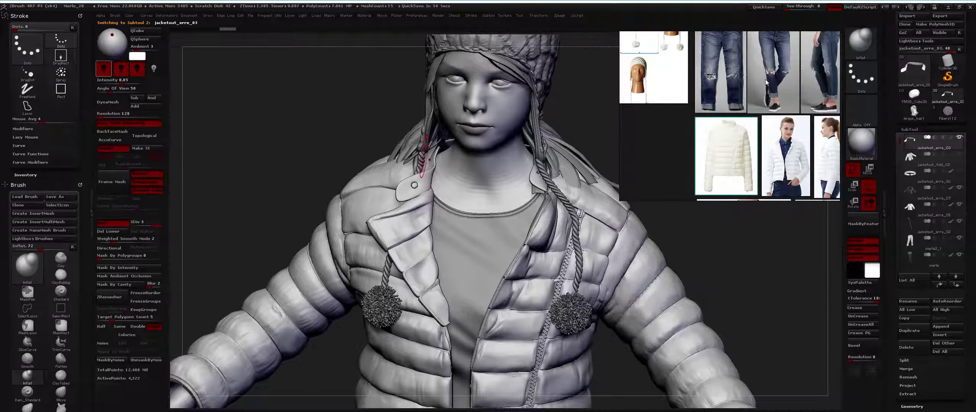
scroll(767, 118, "up", 4)
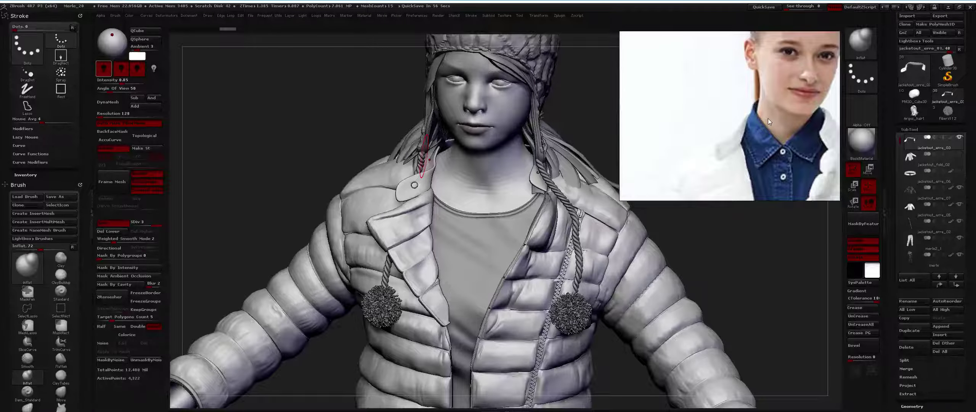
Step: Isolate the collar band, subdivide it to level 4 and check its shape from several angles
mouse_move(424, 157)
right_mouse_down()
mouse_move(403, 187)
mouse_move(420, 213)
mouse_move(393, 225)
right_mouse_up()
key("b")
key("Escape")
key("space")
left_click(401, 221, "ctrl+shift")
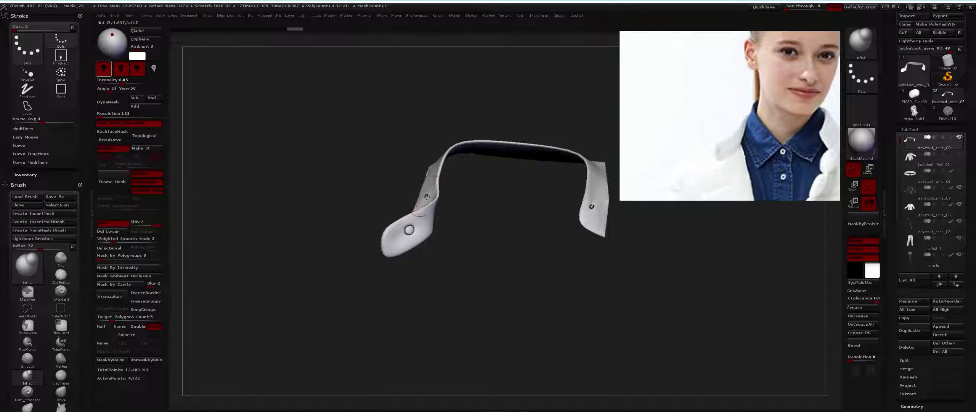
key("ctrl+d")
right_click_drag(426, 195, 432, 228)
left_click_drag(432, 187, 443, 96)
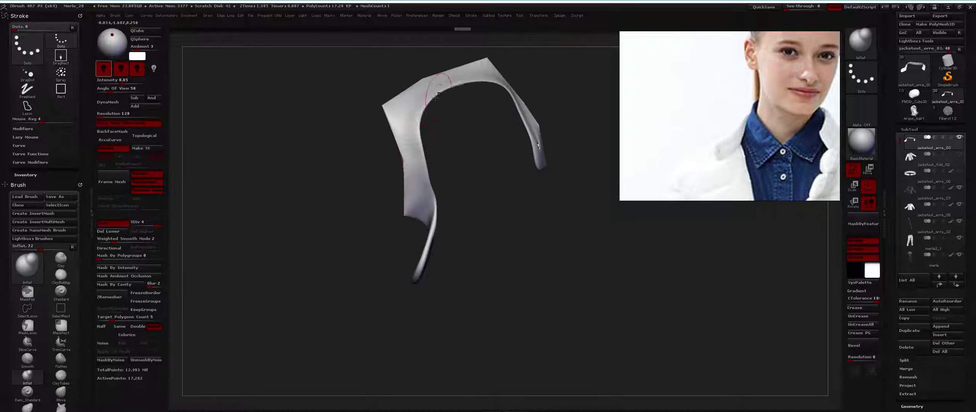
left_click_drag(490, 80, 479, 125)
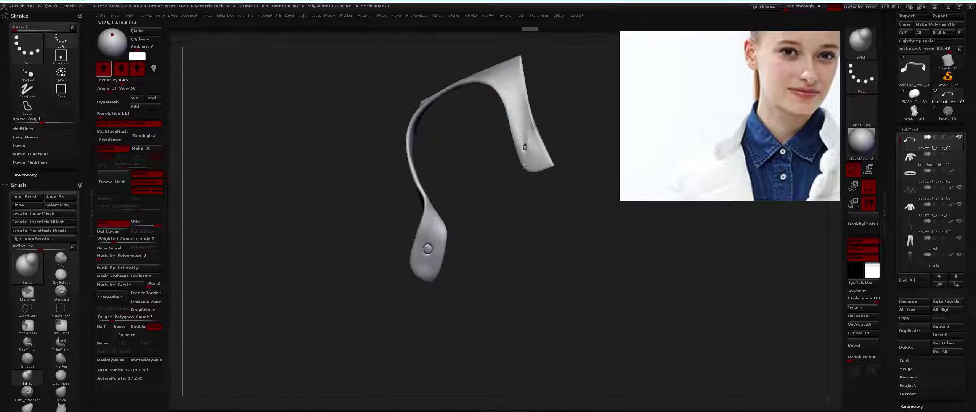
Step: Activate the ClayBuildup brush with backface masking and start building up volume on the collar band near the button tab
left_click_drag(489, 195, 381, 236)
key("b")
key("c")
key("b")
key("space")
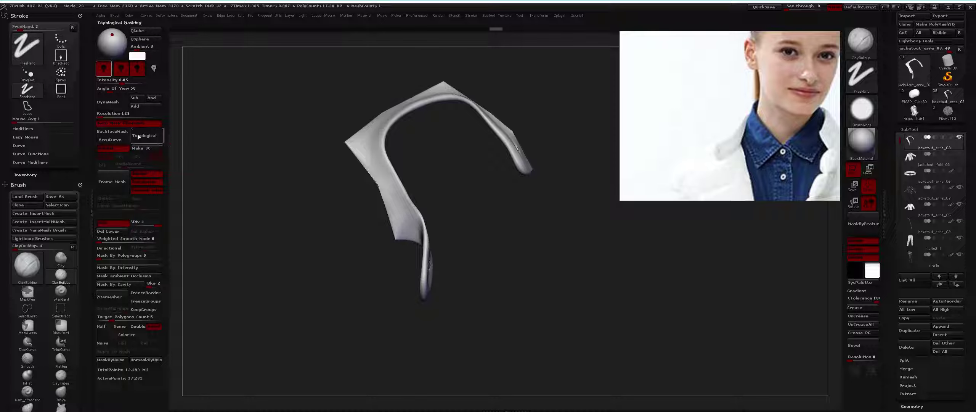
left_click_drag(450, 198, 429, 201)
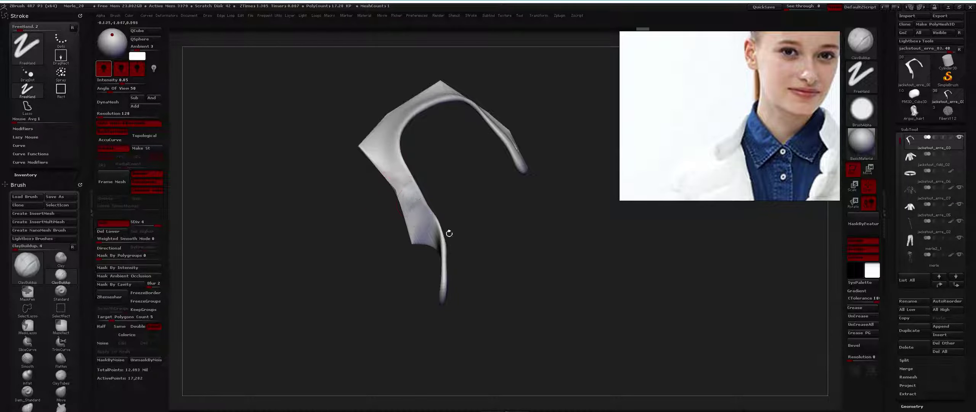
left_click_drag(447, 233, 417, 261)
key("space")
key("space")
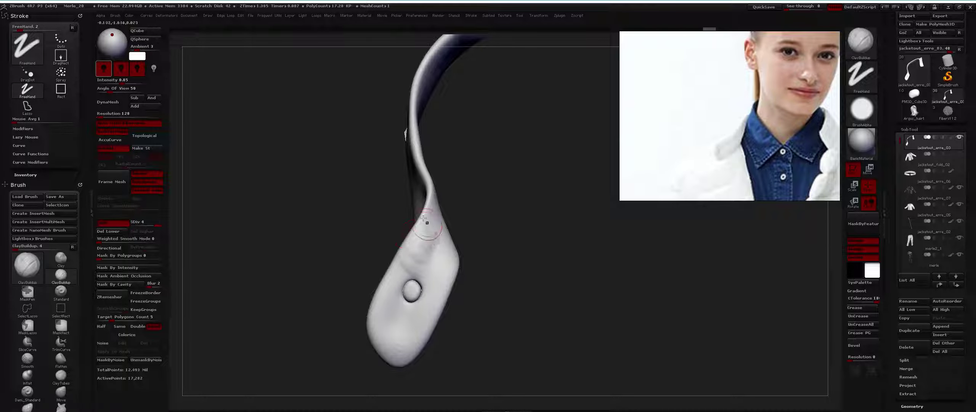
Step: Subdivide the collar band to level 5 and build up soft folds around the button on its tab
mouse_move(415, 228)
left_mouse_down()
mouse_move(404, 267)
mouse_move(382, 290)
left_mouse_up()
key("ctrl+d")
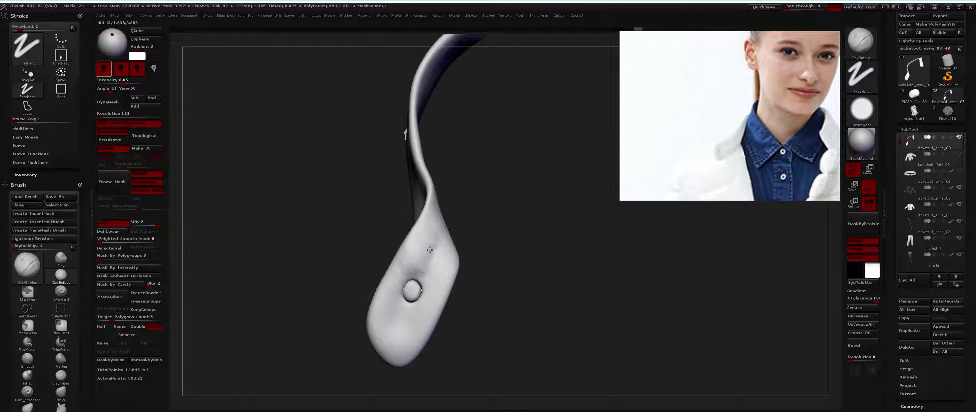
mouse_move(439, 229)
left_mouse_down()
mouse_move(433, 320)
mouse_move(403, 326)
mouse_move(398, 357)
mouse_move(375, 341)
mouse_move(379, 294)
left_mouse_up()
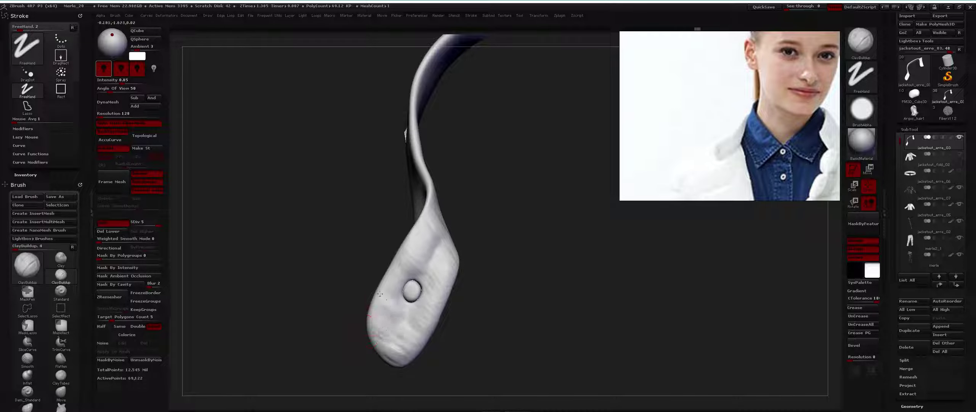
left_click_drag(421, 241, 434, 209)
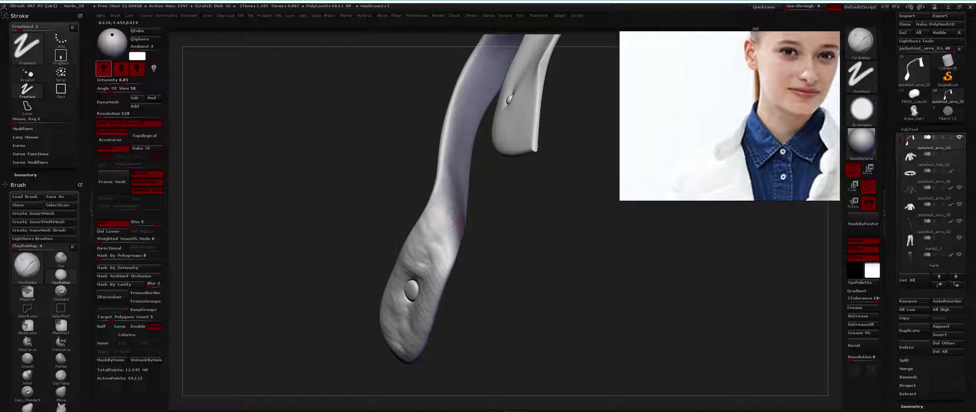
mouse_move(428, 167)
left_mouse_down()
mouse_move(550, 231)
mouse_move(609, 293)
left_mouse_up()
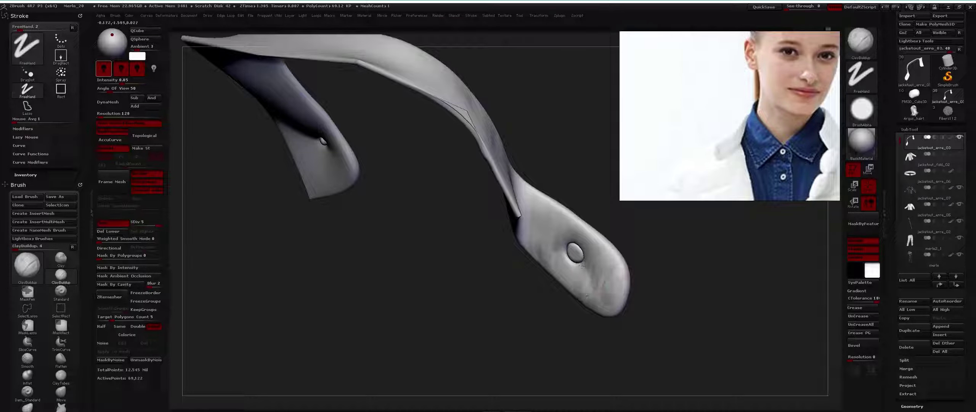
left_click_drag(542, 261, 538, 202)
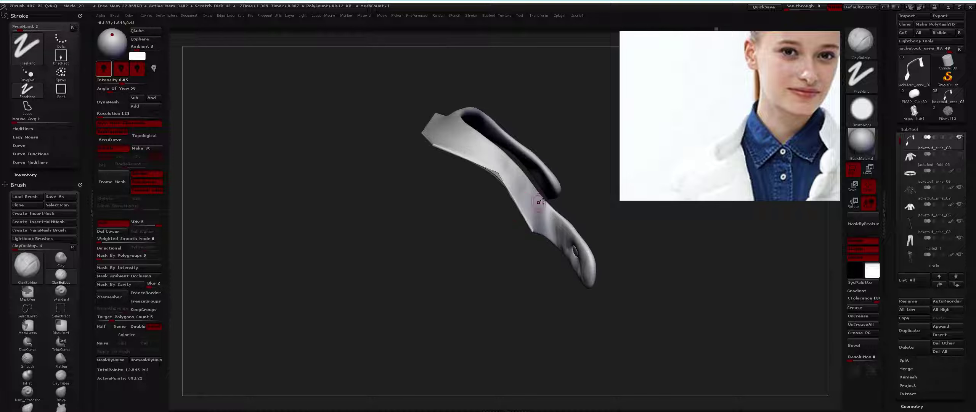
Step: Carve a crease where the button tab meets the collar band with the Dam_Standard brush
key("b")
key("d")
key("s")
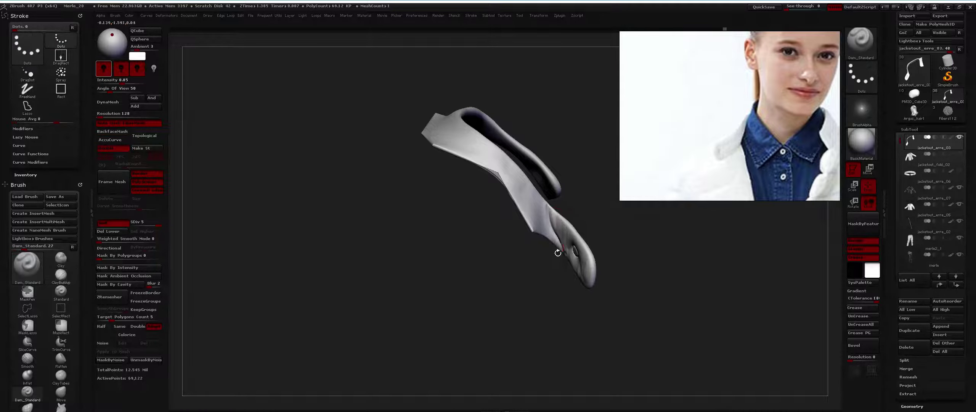
left_click_drag(552, 247, 551, 195)
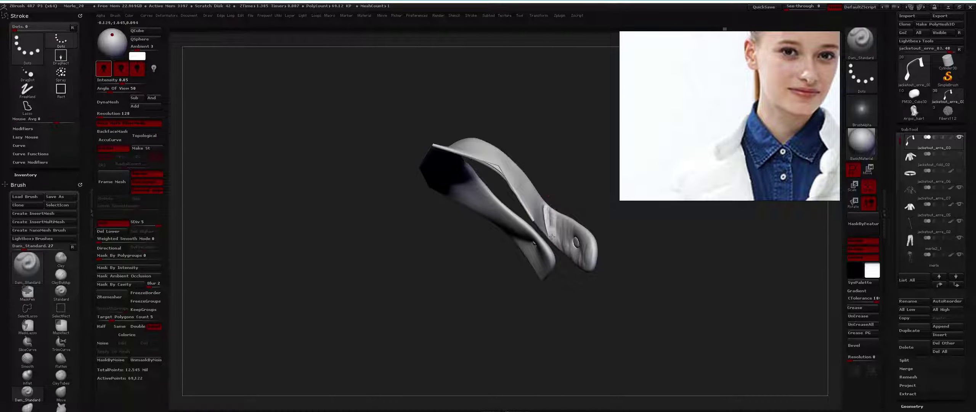
left_click_drag(552, 236, 552, 219)
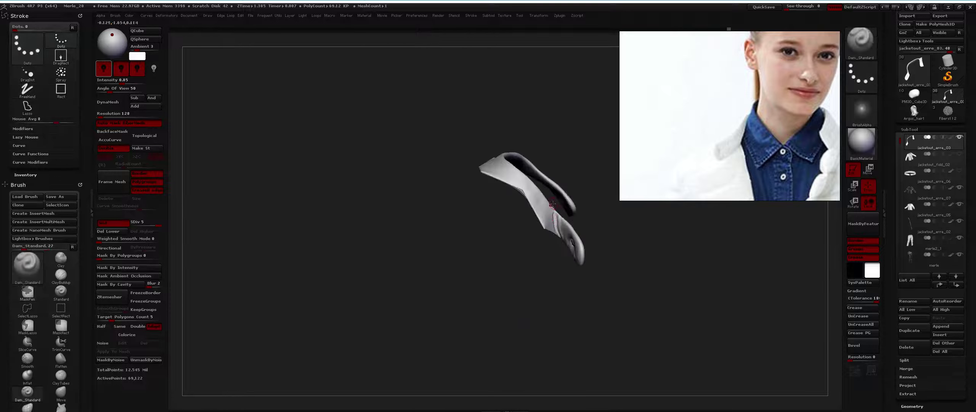
Step: Build up diagonal folds on the collar band just above the button tab with the ClayBuildup brush
key("b")
key("c")
key("b")
key("f")
mouse_move(558, 227)
left_mouse_down()
mouse_move(560, 269)
mouse_move(550, 204)
left_mouse_up()
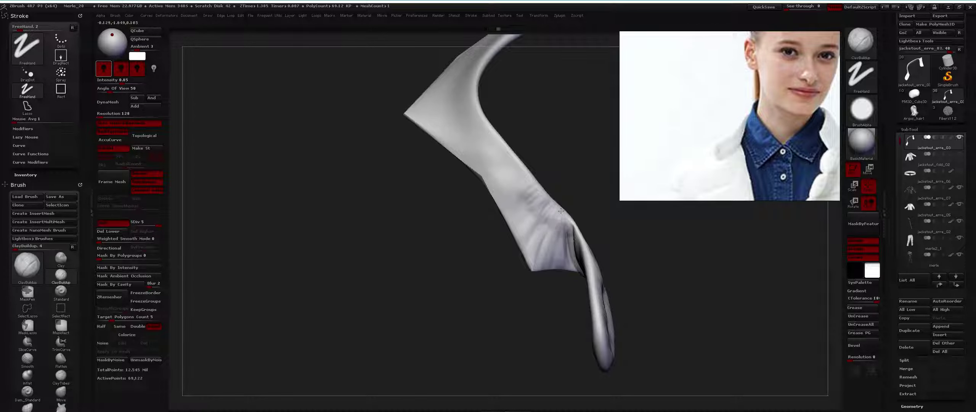
Step: Sharpen the creases between the collar's diagonal folds with the Dam_Standard brush
key("b")
key("d")
key("s")
mouse_move(535, 178)
left_mouse_down()
mouse_move(568, 199)
mouse_move(553, 213)
mouse_move(528, 163)
left_mouse_up()
Step: Extend the ClayBuildup folds along the collar band's inner edge toward the back of the neck
key("b")
key("c")
key("b")
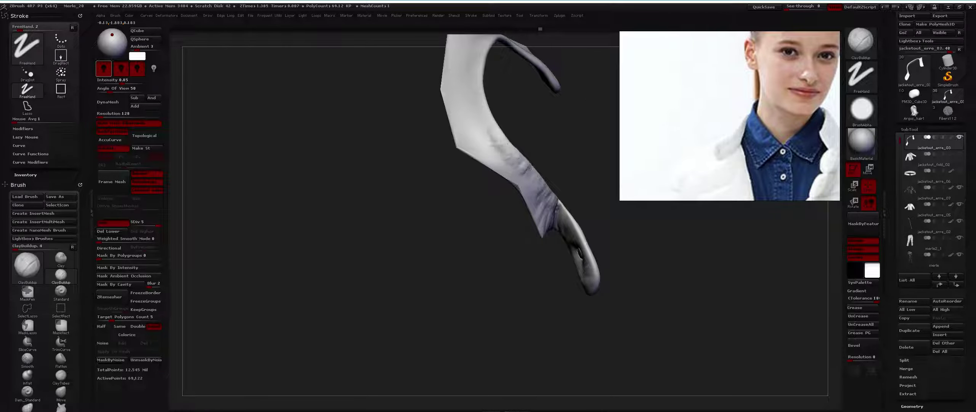
left_click_drag(530, 180, 527, 173)
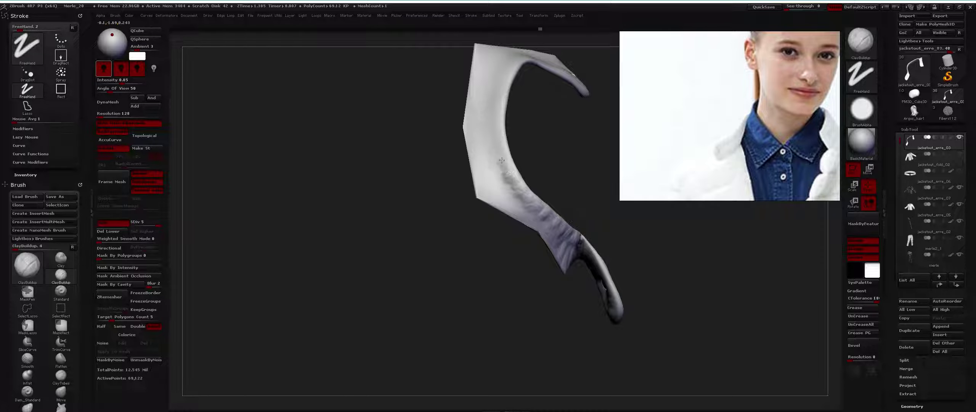
left_click_drag(493, 140, 521, 220)
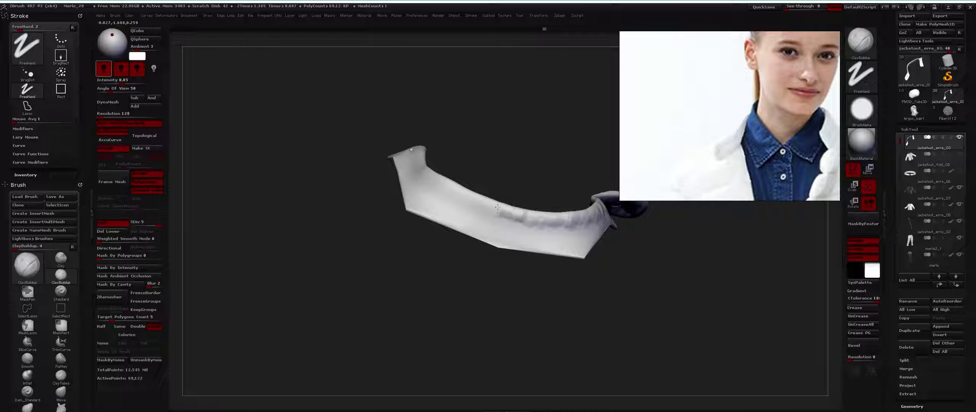
Step: Build up wrinkles with the ClayBuildup brush on the collar band's pointed side, running from the buttonhole end along the inner edge
left_click_drag(442, 165, 477, 191)
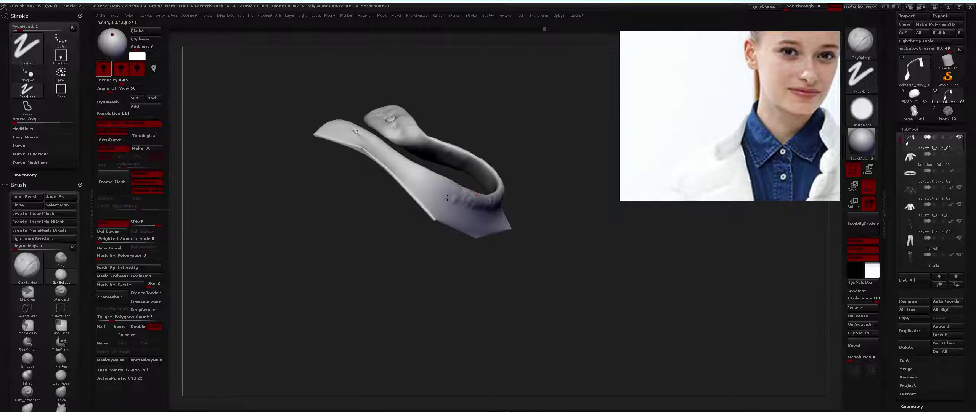
left_click_drag(420, 135, 420, 211)
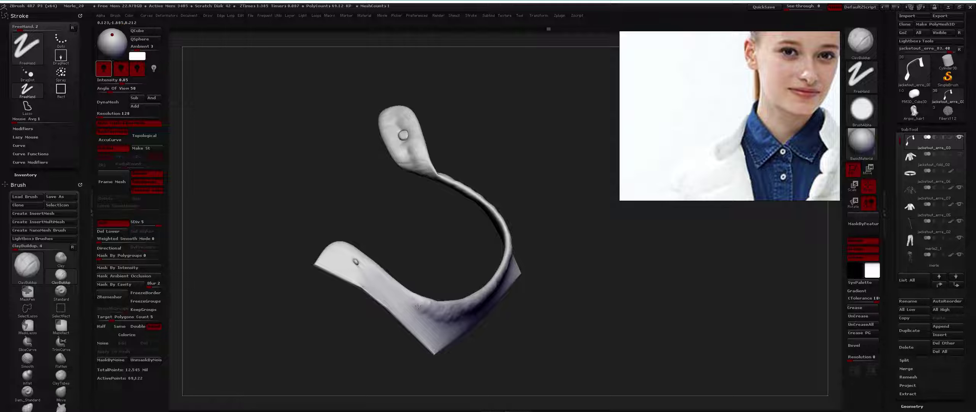
left_click_drag(380, 276, 389, 227)
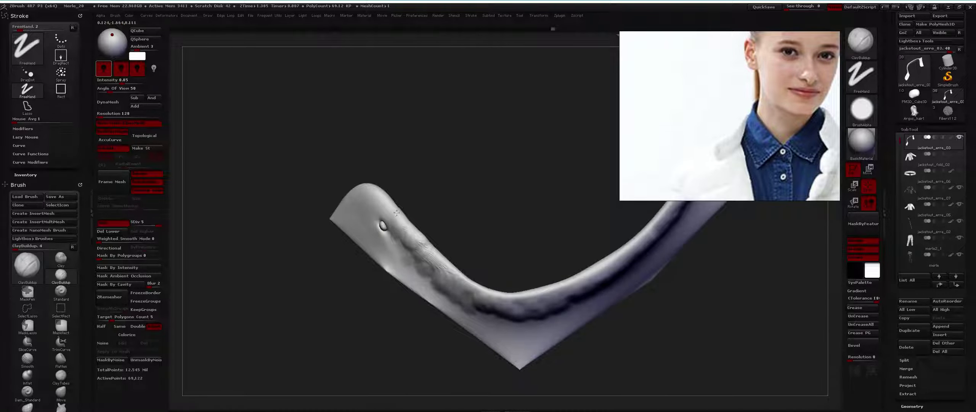
mouse_move(385, 194)
left_mouse_down()
mouse_move(377, 210)
mouse_move(368, 196)
mouse_move(368, 233)
mouse_move(385, 237)
mouse_move(362, 202)
mouse_move(383, 219)
mouse_move(392, 196)
mouse_move(410, 259)
mouse_move(432, 252)
mouse_move(423, 263)
mouse_move(435, 268)
mouse_move(442, 259)
mouse_move(375, 241)
left_mouse_up()
Step: Flatten and clean the collar band's folds and the button tab's edge with the Polish brush
key("ctrl+shift+s")
key("b")
key("Escape")
key("b")
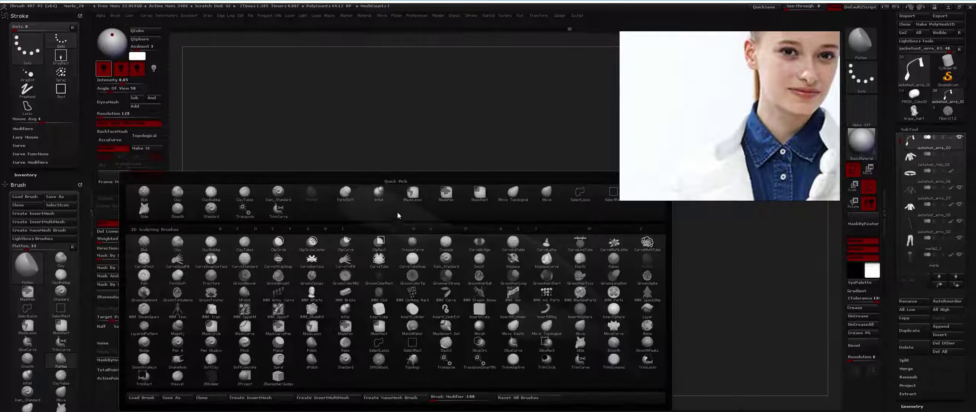
key("p")
key("o")
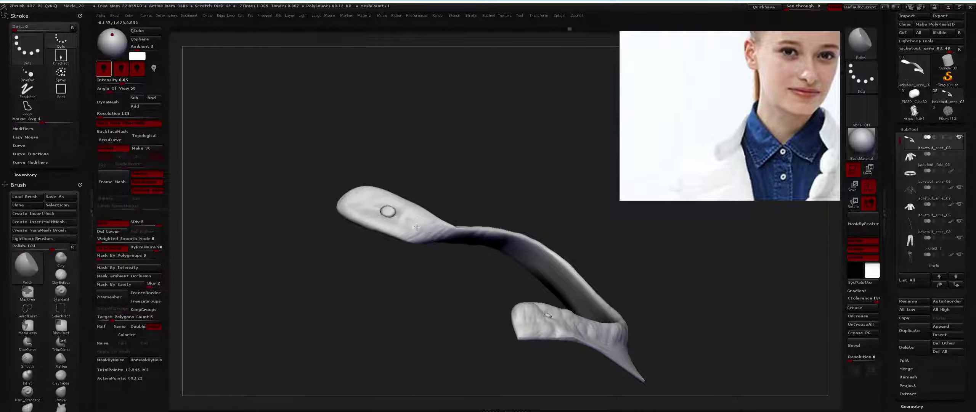
left_click_drag(413, 221, 425, 175)
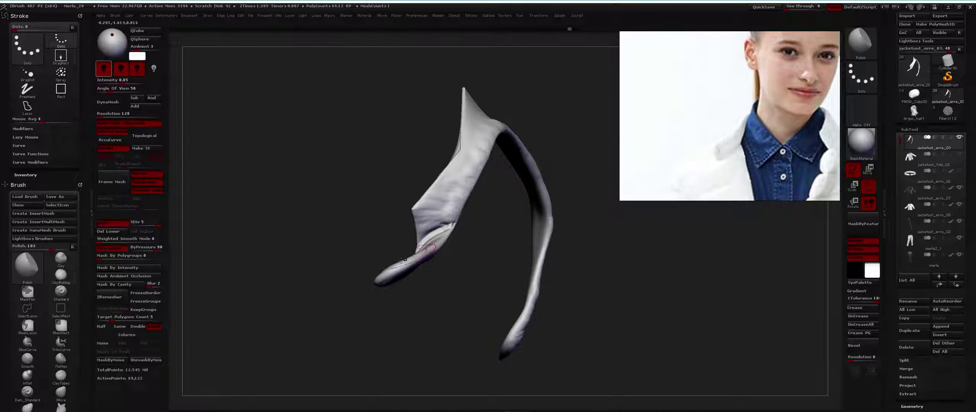
left_click_drag(313, 191, 462, 194)
left_click_drag(360, 201, 313, 212)
left_click_drag(281, 178, 335, 247)
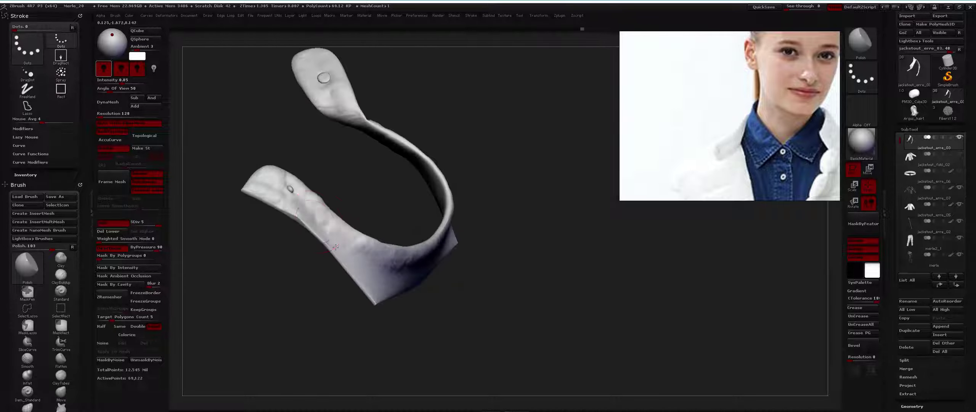
mouse_move(281, 195)
left_mouse_down()
mouse_move(271, 190)
mouse_move(359, 207)
left_mouse_up()
Step: Show the whole character again, select the hair subtool and adjust the strands over the shoulder with the FormSoft brush
key("ctrl+shift+f")
mouse_move(366, 244)
left_mouse_down()
mouse_move(384, 277)
mouse_move(446, 211)
mouse_move(423, 216)
left_mouse_up()
key("ctrl")
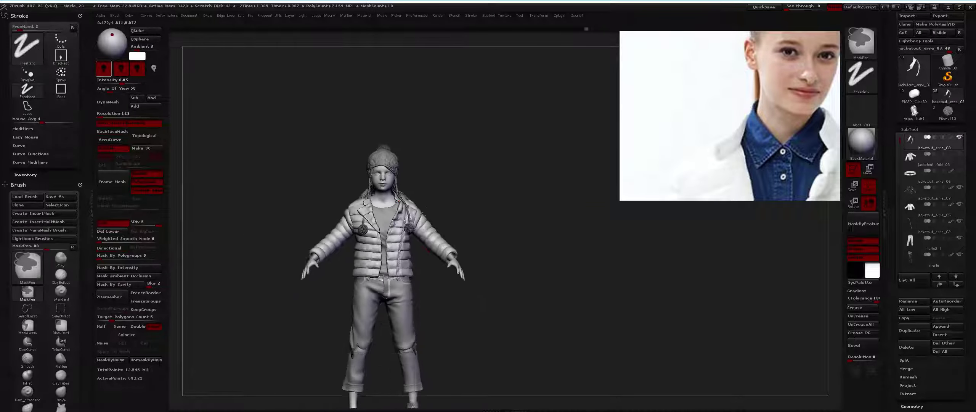
scroll(419, 213, "up", 5)
mouse_move(416, 212)
left_mouse_down()
mouse_move(379, 213)
mouse_move(350, 180)
left_mouse_up()
left_click(360, 184, "alt")
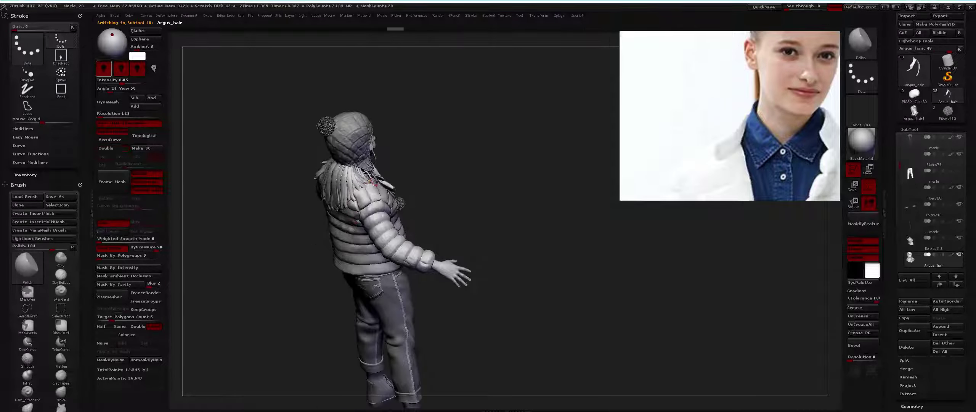
scroll(366, 191, "up", 5)
key("b")
key("s")
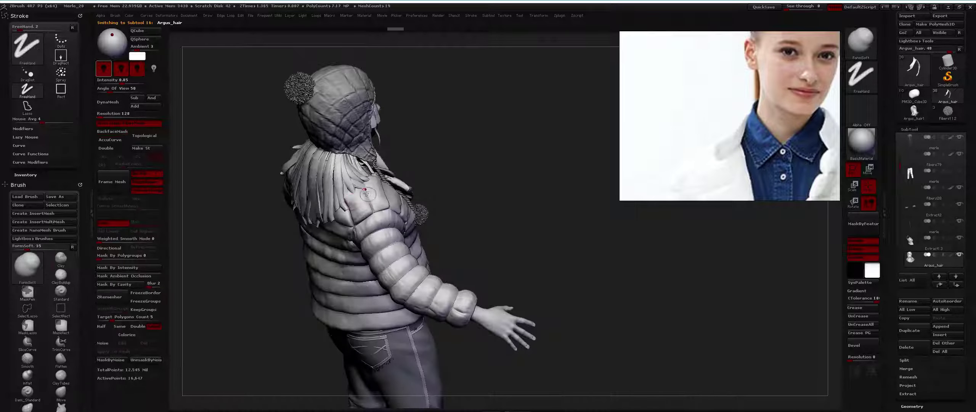
key("space")
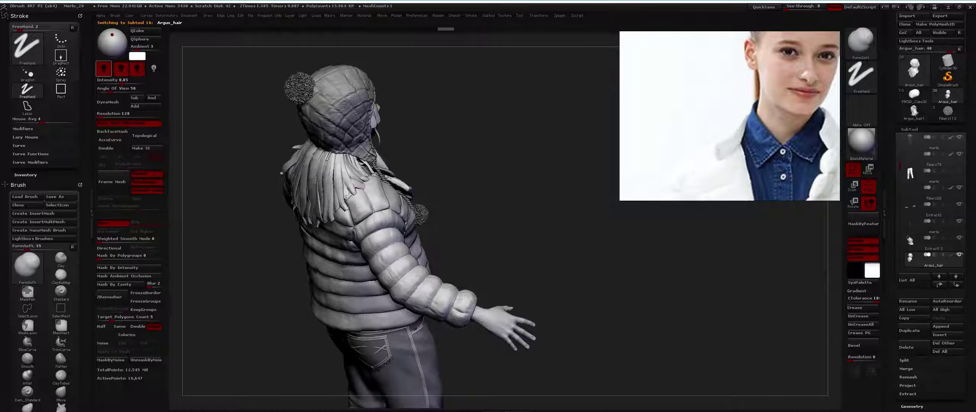
scroll(355, 199, "down", 5)
left_click_drag(354, 198, 380, 185)
scroll(382, 177, "up", 5)
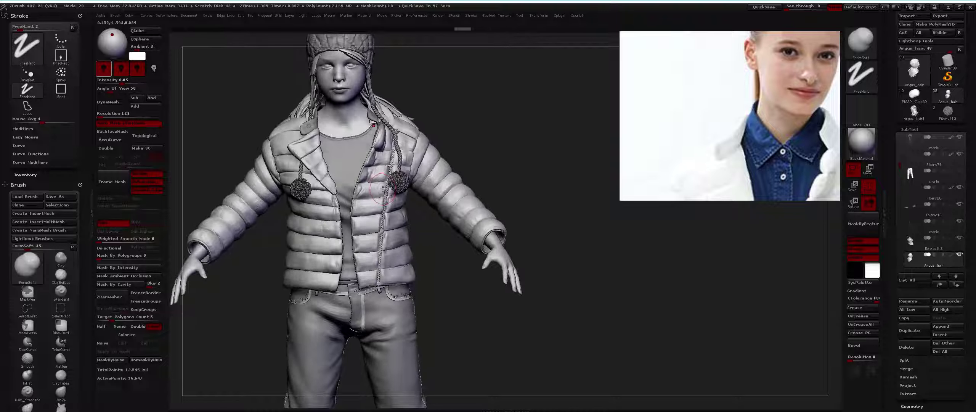
Step: Select the jacket's seam strip subtool, jacketout_arre_07, and isolate it from the rest of the character
mouse_move(903, 163)
left_mouse_down()
mouse_move(909, 173)
mouse_move(909, 152)
mouse_move(909, 168)
left_mouse_up()
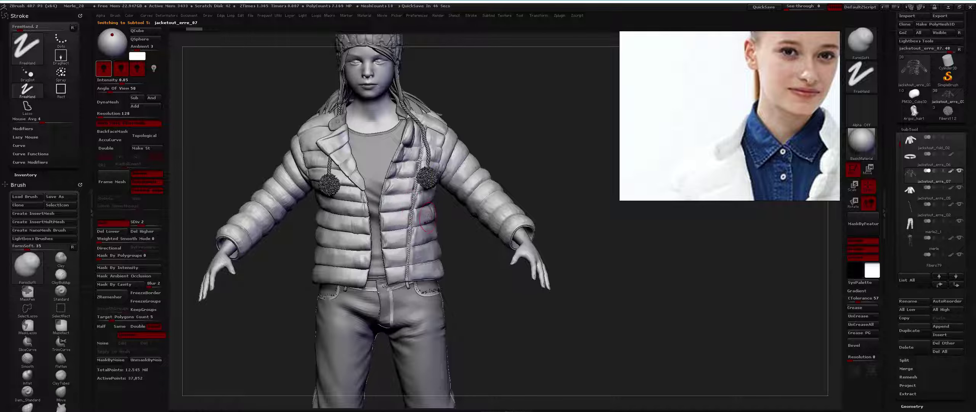
key("b")
key("m")
key("p")
left_click_drag(431, 220, 368, 144, "alt")
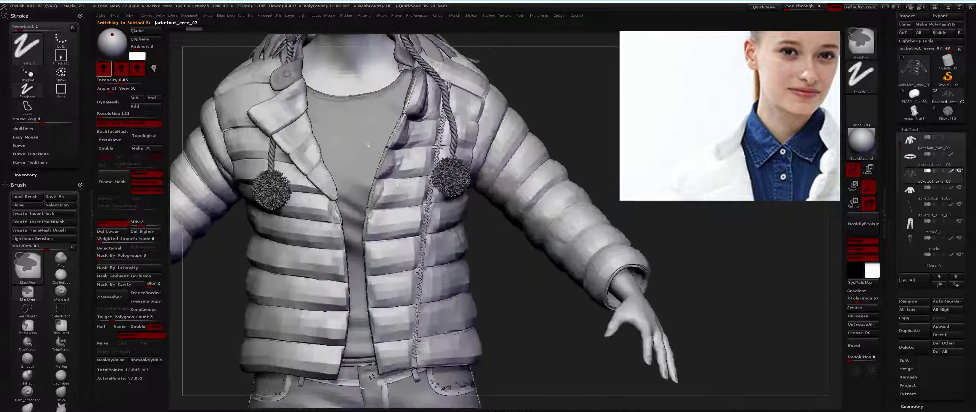
key("space")
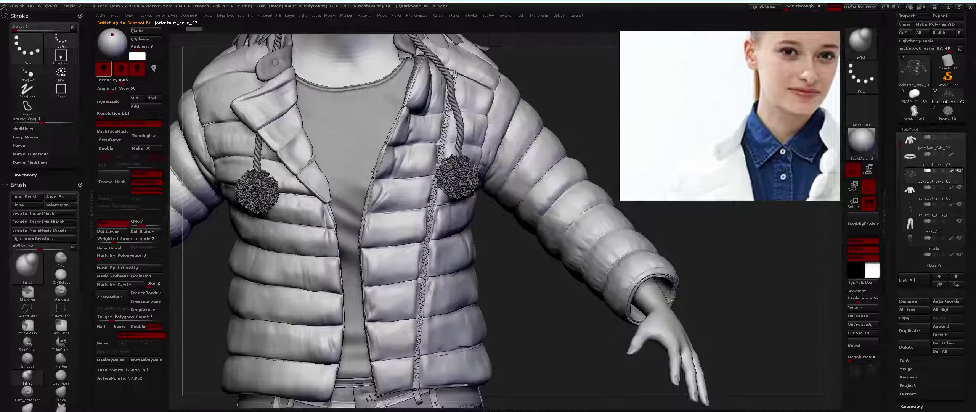
left_click_drag(373, 170, 397, 183)
key("ctrl")
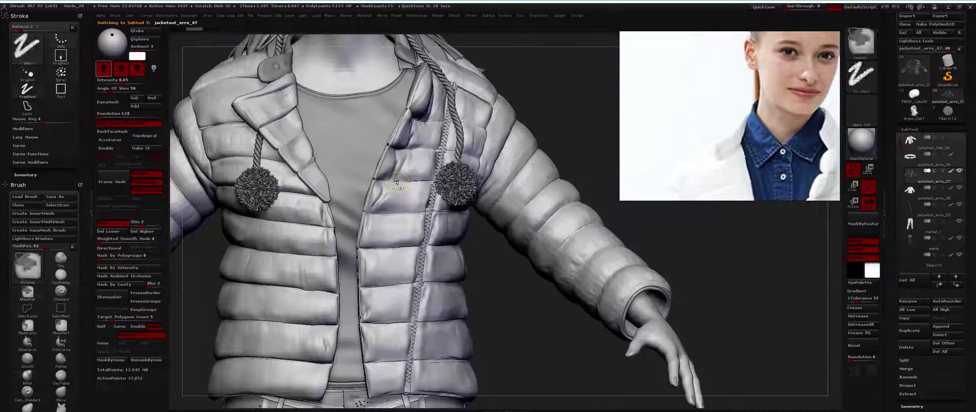
key("ctrl+shift+f")
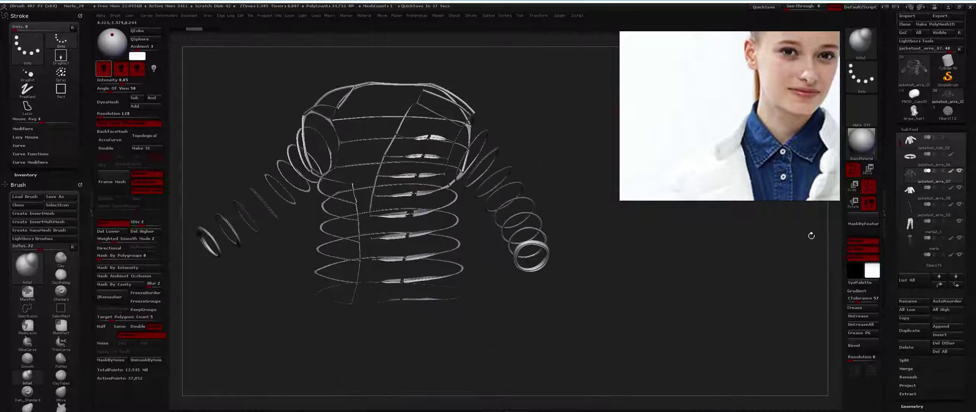
Step: Delete the lower and higher subdivision levels of the isolated seam strips
scroll(974, 205, "down", 5)
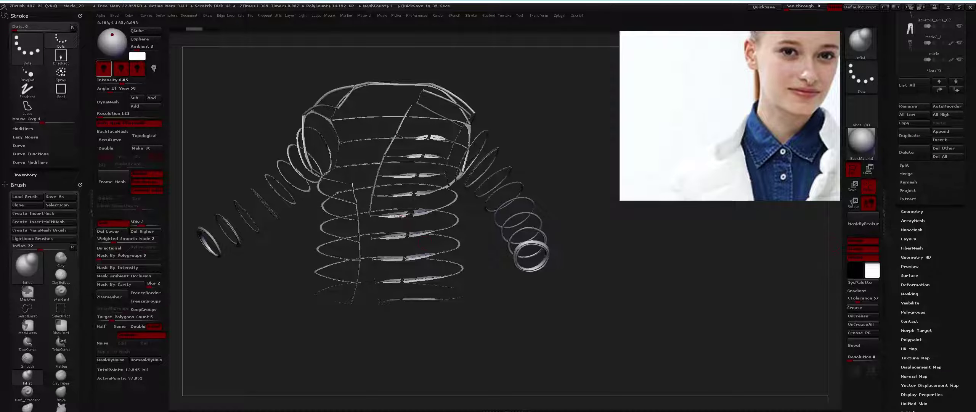
left_click(928, 212)
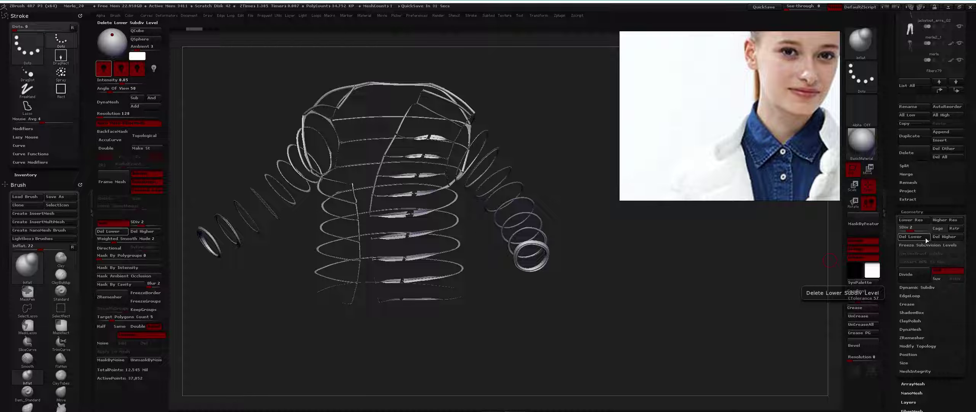
left_click(943, 236)
scroll(918, 275, "down", 2)
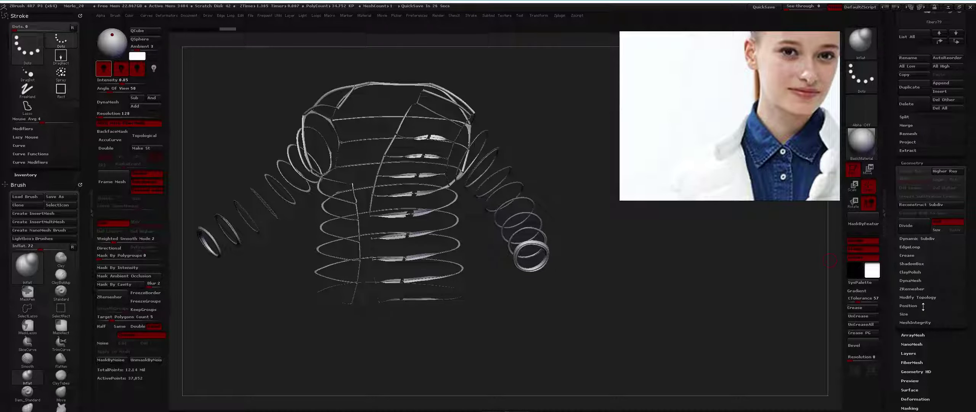
Step: Try Panel Loops on the seam strips with Elevation -100, Thickness 0.00937 and Polish 0
left_click(924, 249)
key("space")
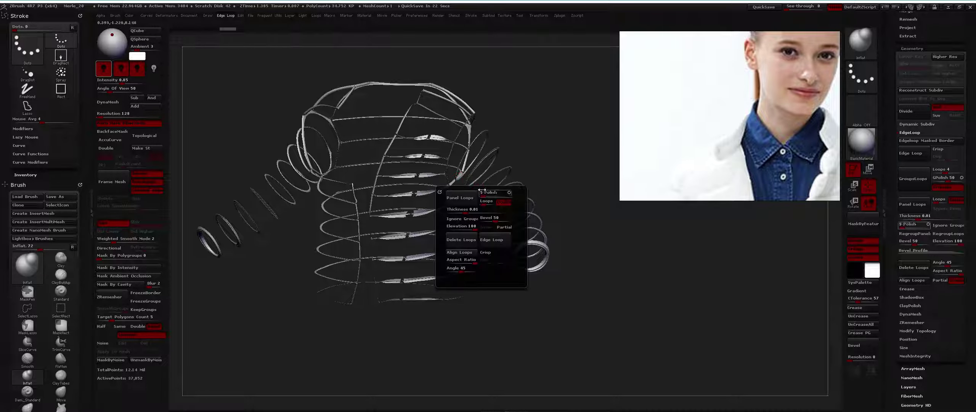
left_click_drag(475, 227, 447, 227)
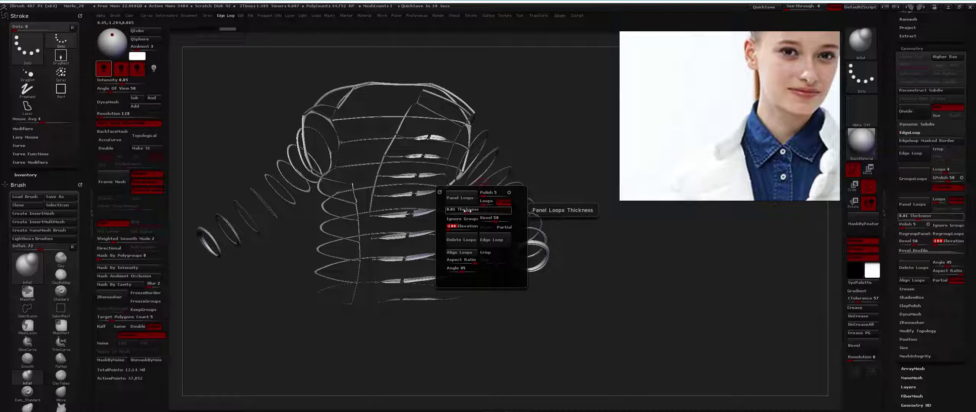
left_click_drag(466, 210, 468, 201)
left_click(479, 193)
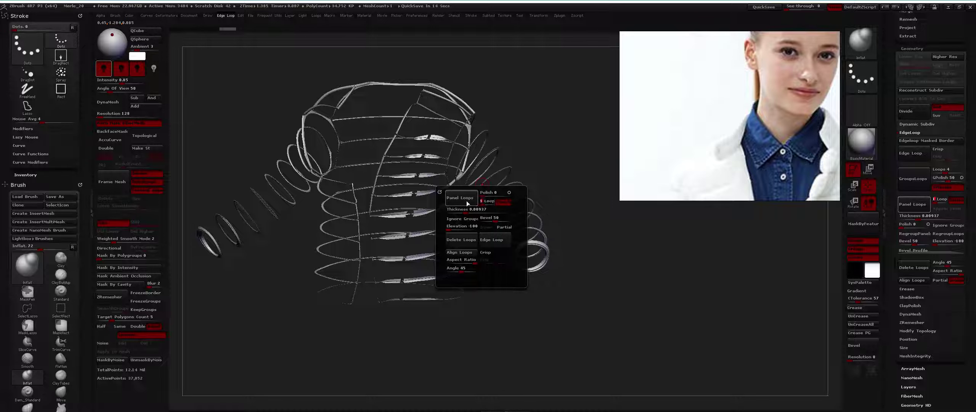
left_click(466, 201)
left_click_drag(417, 144, 440, 165)
key("ctrl")
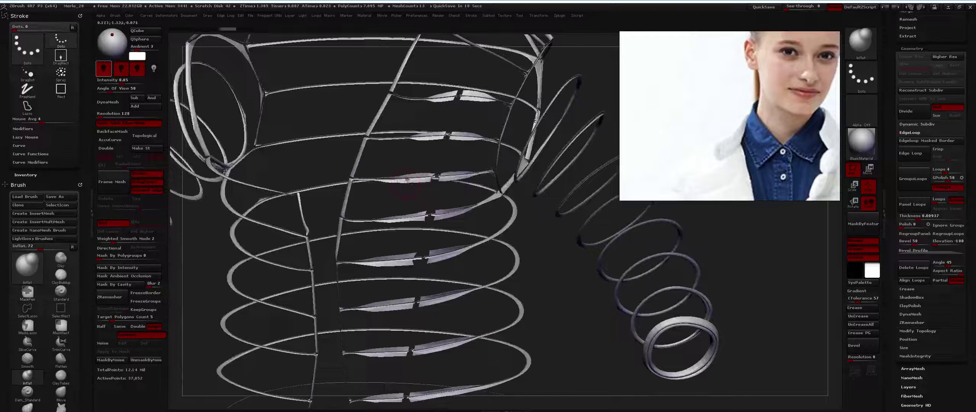
Step: Try Panel Loops on the seam strips with the Thickness reduced to 0.0052
key("d")
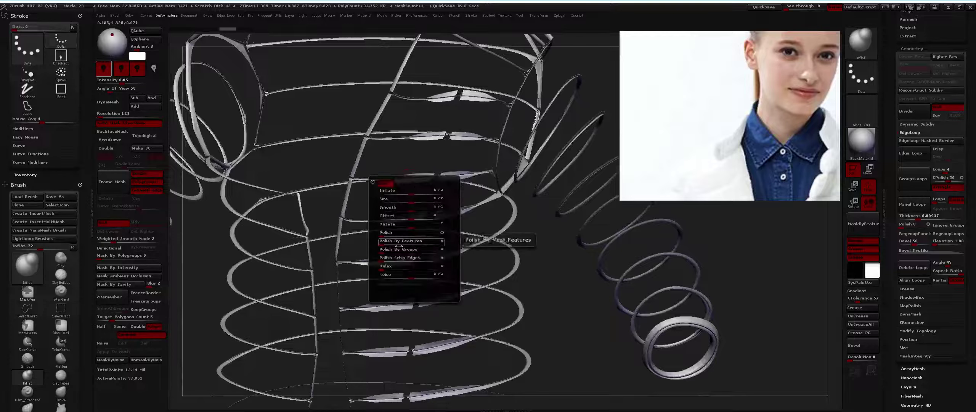
key("e")
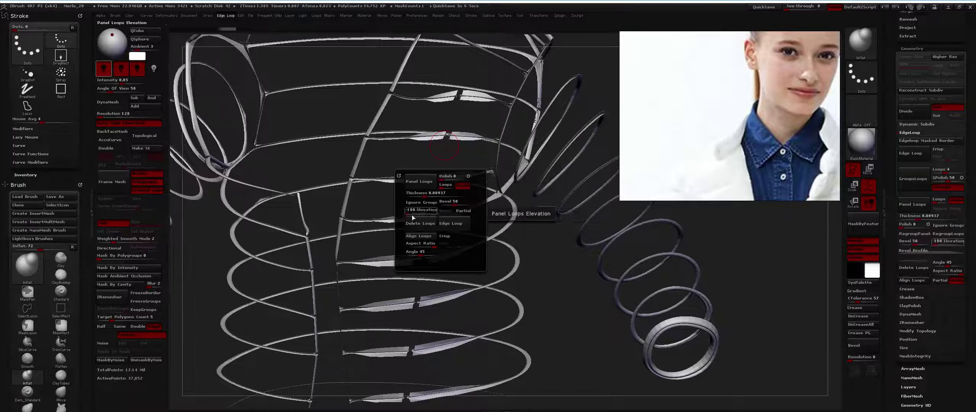
left_click_drag(425, 196, 423, 195)
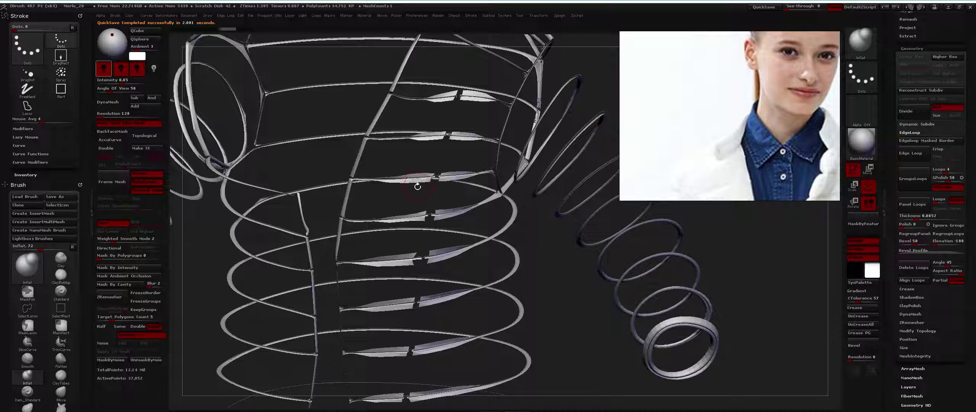
right_click(418, 185)
left_click(457, 187)
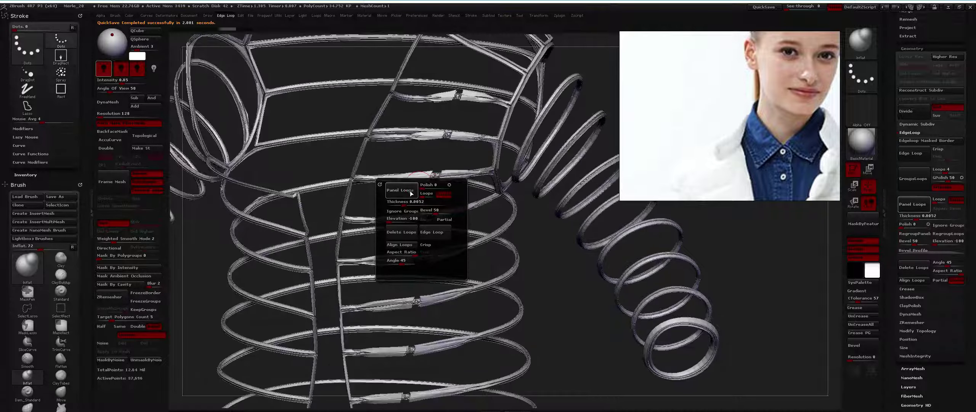
Step: Try Polish By Features on the thickened seam strips, and undo both the polish and the panel loops
key("d")
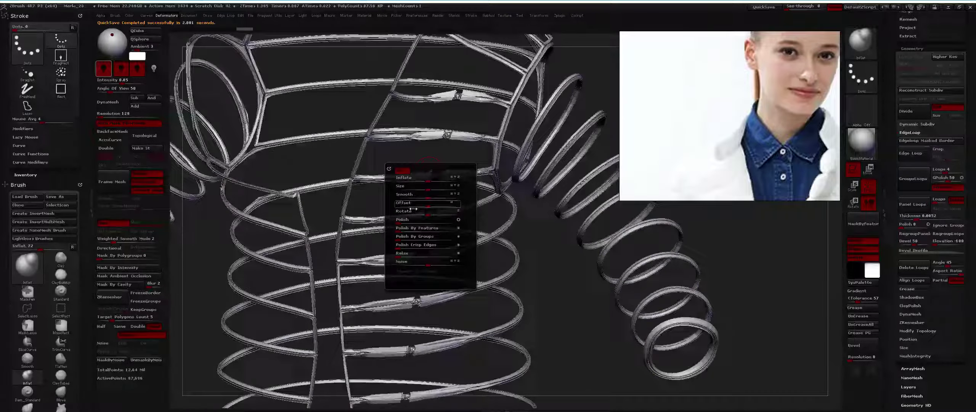
left_click(401, 227)
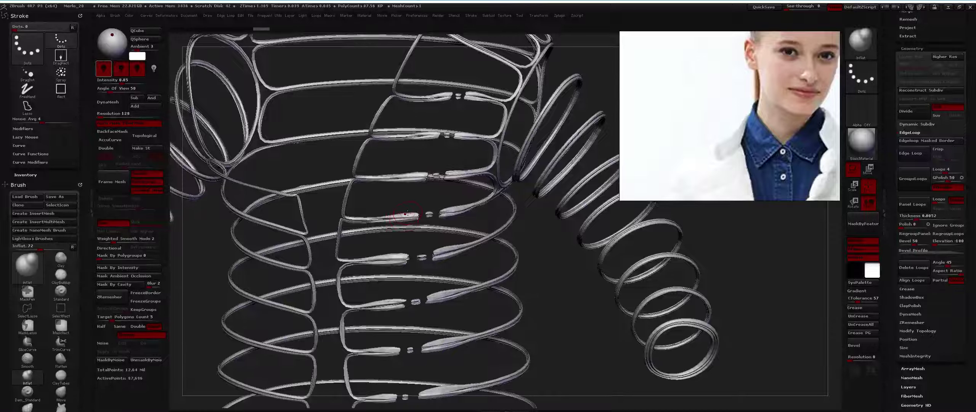
key("ctrl+z")
key("e")
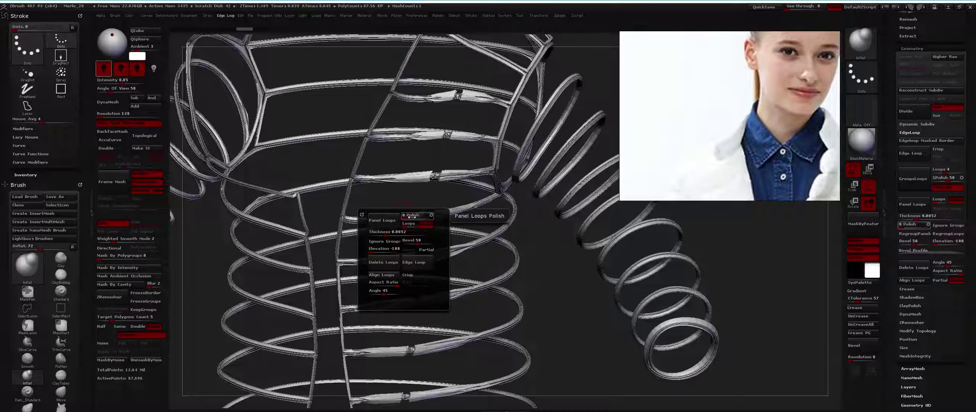
left_click(382, 220)
key("ctrl")
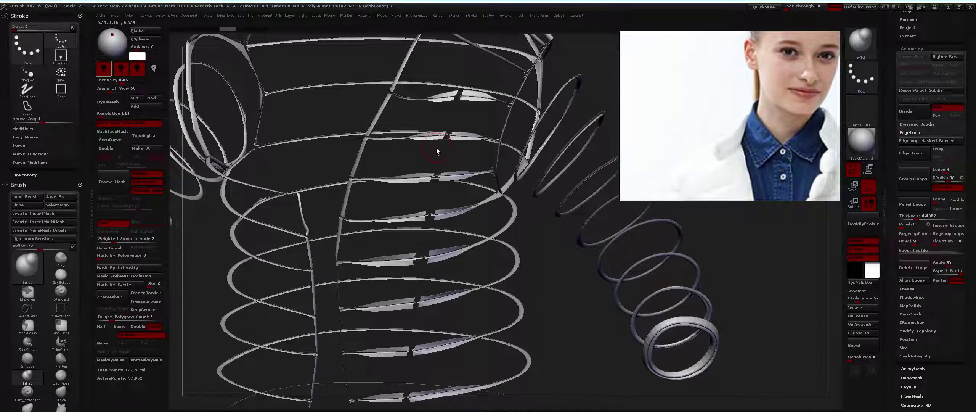
Step: Apply Panel Loops to the seam strips with Double enabled, Thickness 0.00145 and Elevation -37
key("e")
left_click(461, 155)
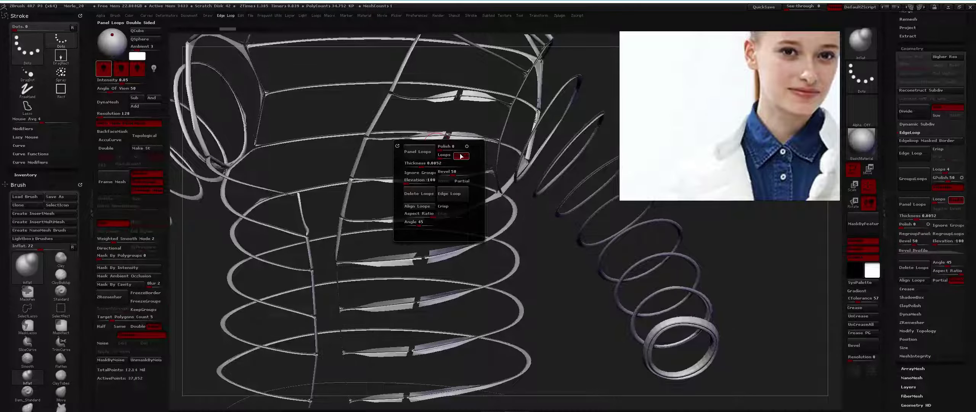
left_click(419, 164)
type("0.00145")
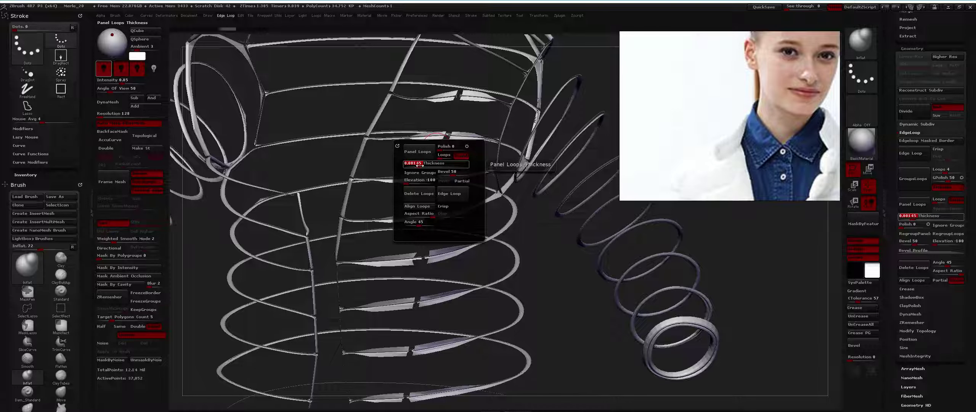
key("Return")
left_click(420, 180)
type("-37")
key("Return")
left_click(427, 151)
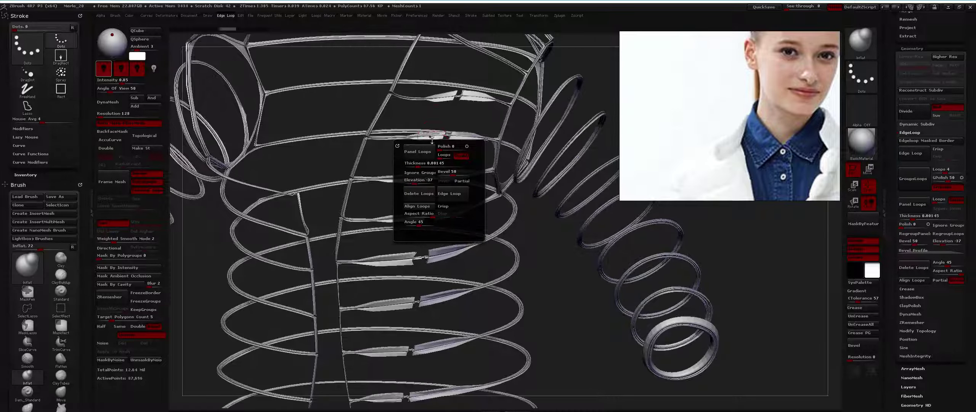
Step: Try polishing the thickened seam strips, and try Panel Loops on them with Elevation 51
key("d")
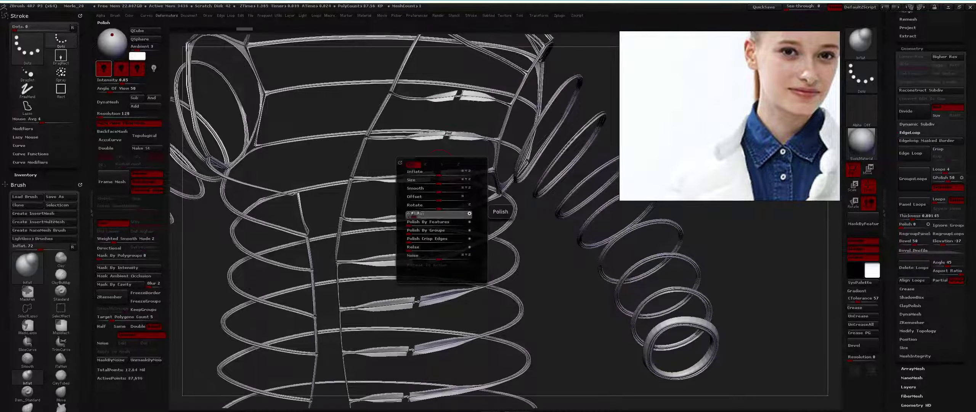
left_click_drag(415, 213, 425, 204)
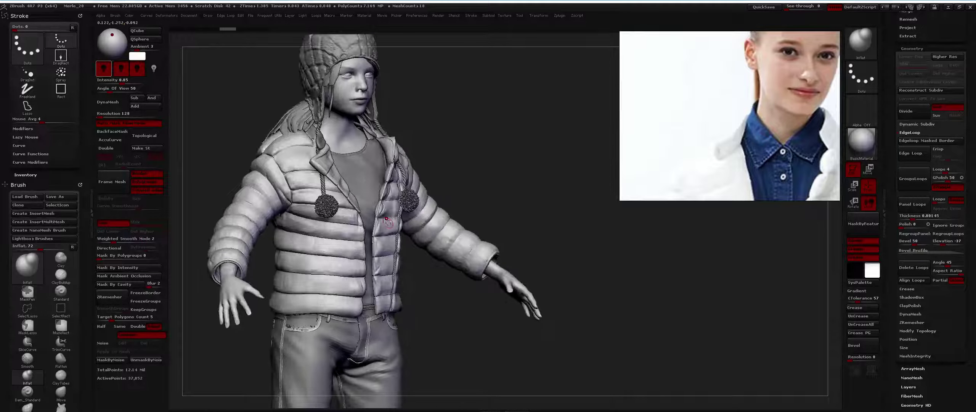
key("space")
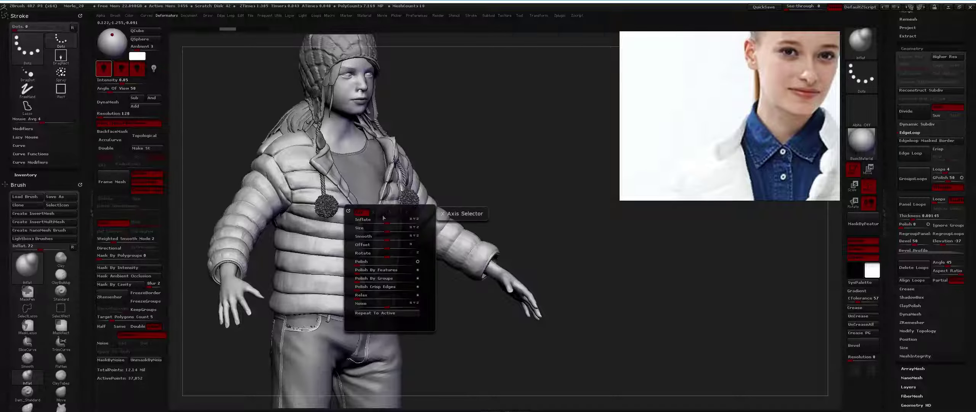
key("e")
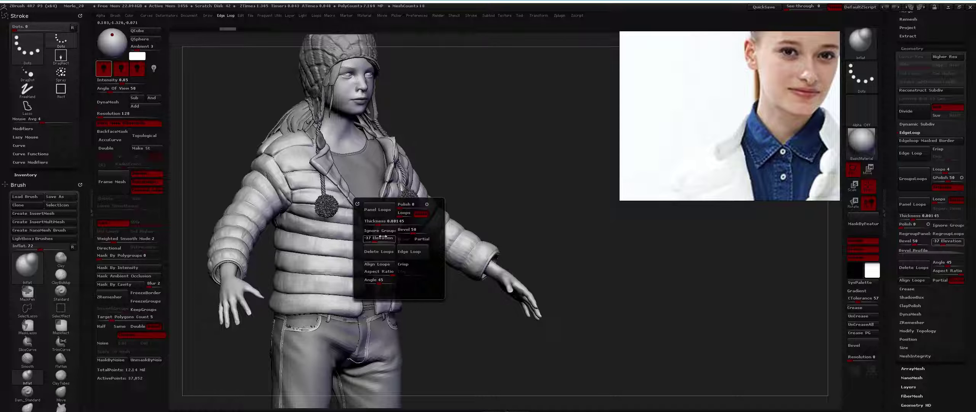
left_click_drag(382, 238, 395, 237)
left_click(378, 210)
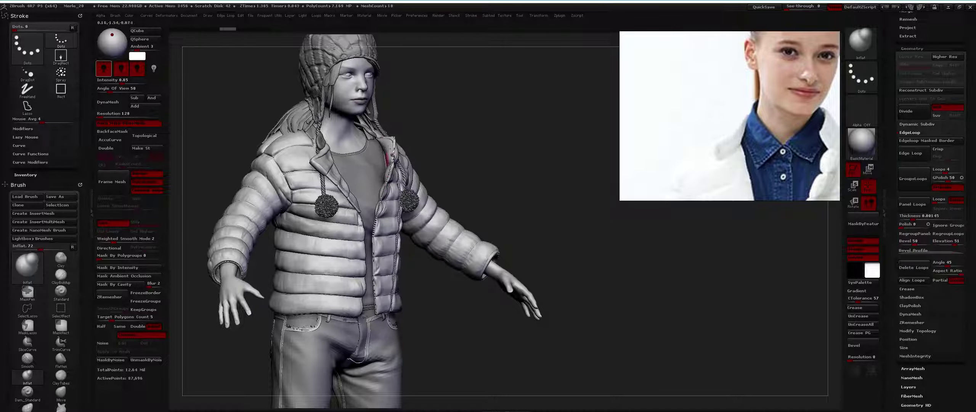
Step: Isolate the jacket's seam strips and display their polygon wireframe
key("ctrl+shift+s")
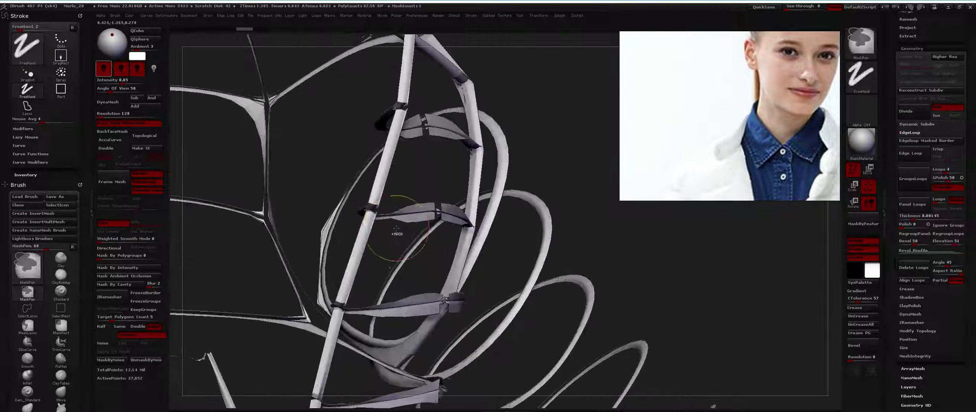
key("shift")
key("space")
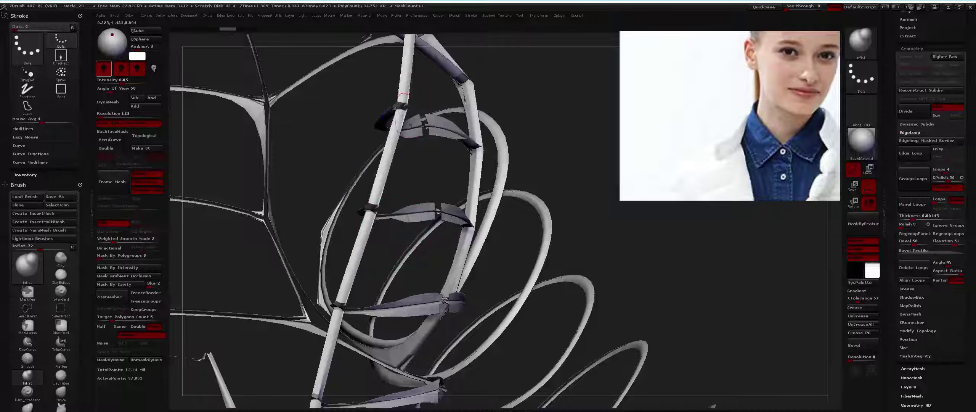
key("shift+f")
left_click_drag(395, 199, 382, 201)
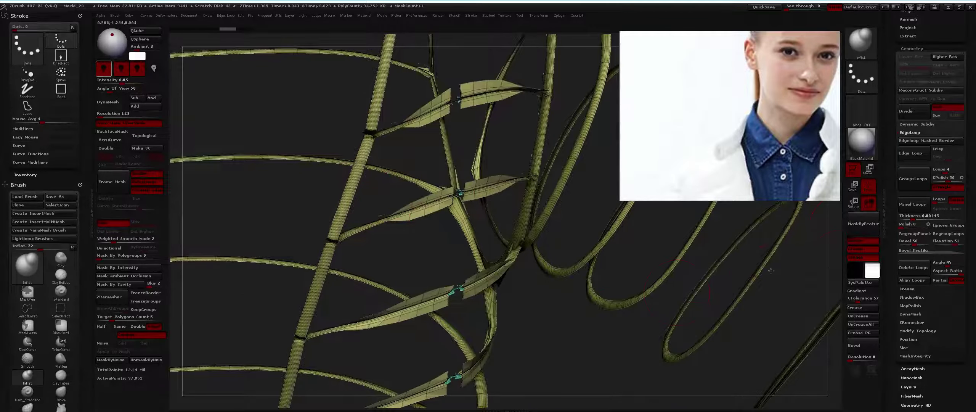
Step: Try Delete Loops on the seam strips with Angle 2.27142, undo it, and try an Angle of about 84
mouse_move(933, 263)
left_mouse_down()
mouse_move(948, 264)
mouse_move(935, 264)
left_mouse_up()
left_click(915, 268)
key("ctrl+z")
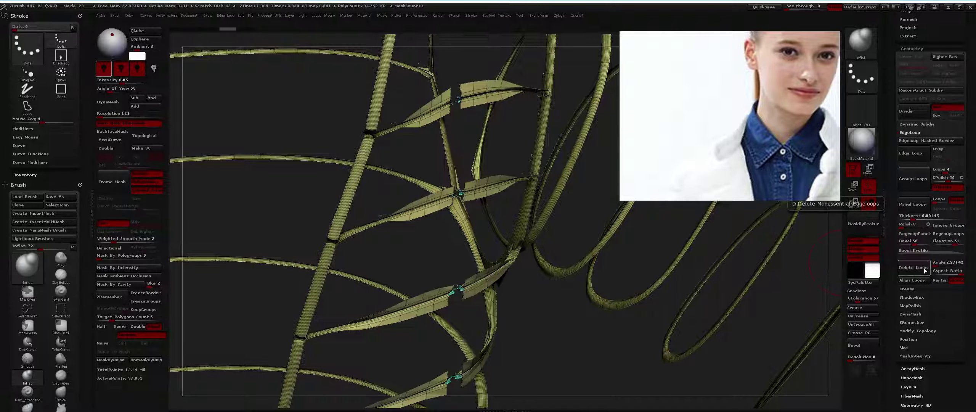
left_click(921, 269)
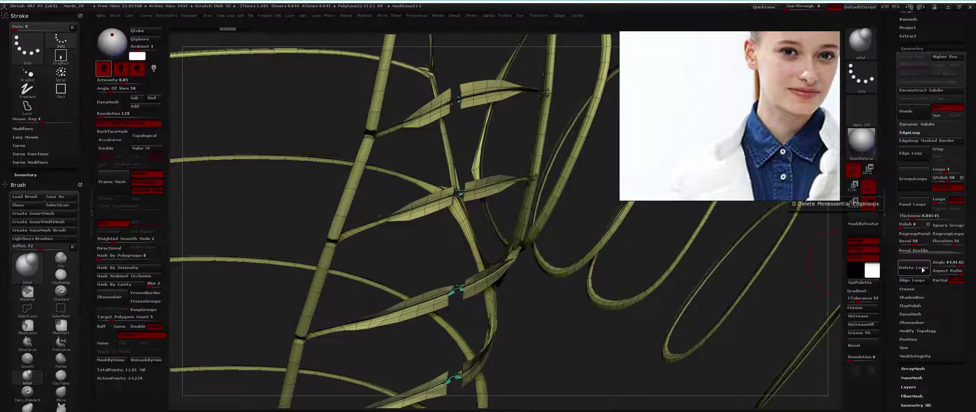
left_click_drag(571, 290, 594, 275)
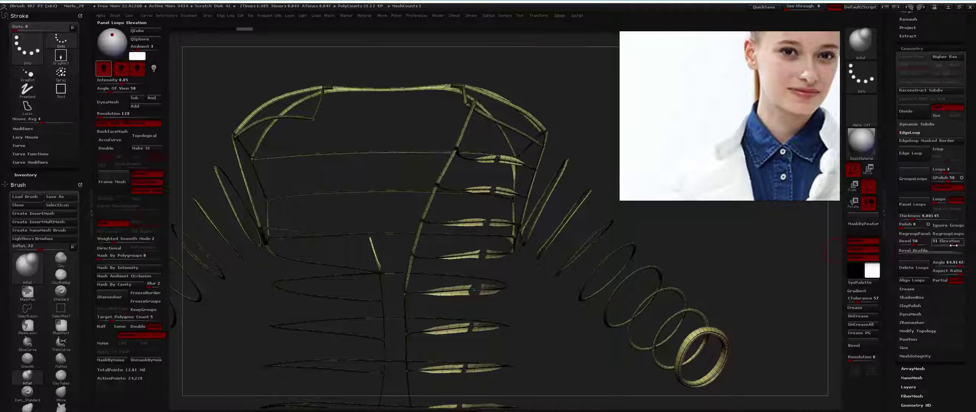
Step: Run Delete Loops on the seam strips with the Angle set to 45.5
left_click(932, 280)
left_click_drag(953, 258, 941, 263)
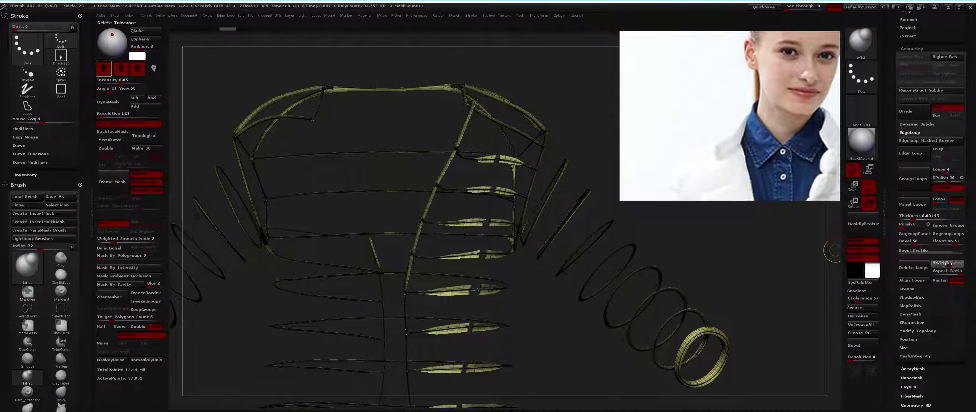
left_click(922, 268)
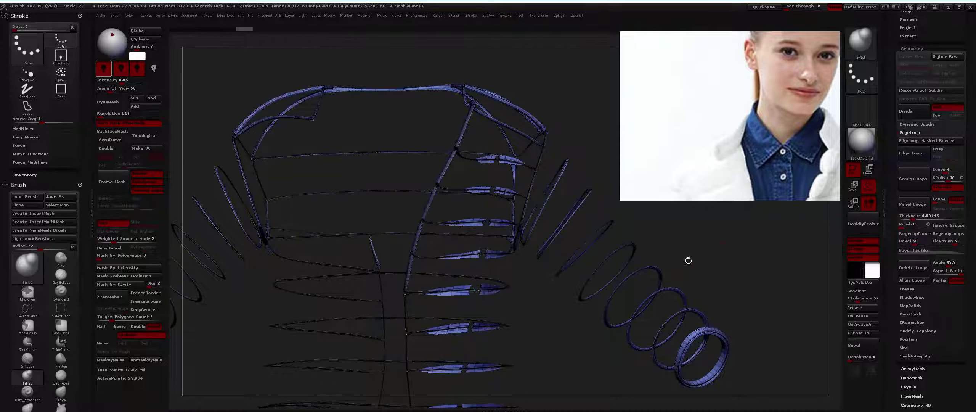
Step: Try Panel Loops on the simplified seam strips, set the Elevation to -48, and undo the loops
left_click(914, 207)
left_click_drag(438, 216, 401, 210)
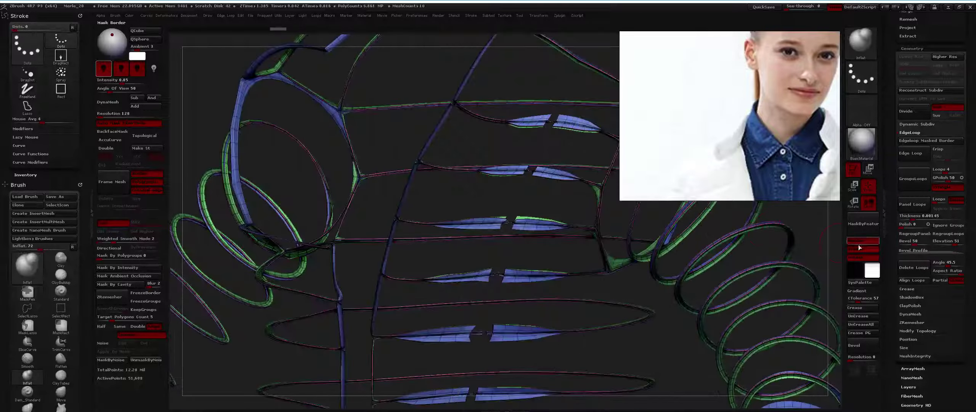
key("shift+e")
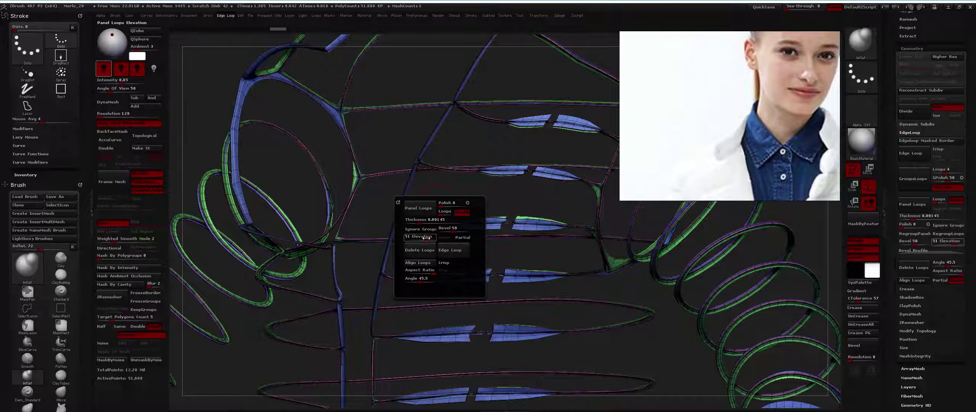
left_click_drag(413, 237, 416, 237)
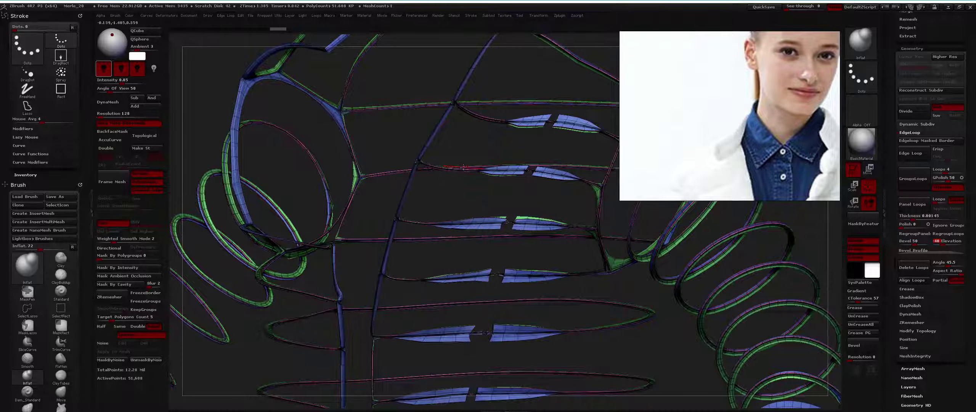
key("ctrl+z")
key("b")
key("Escape")
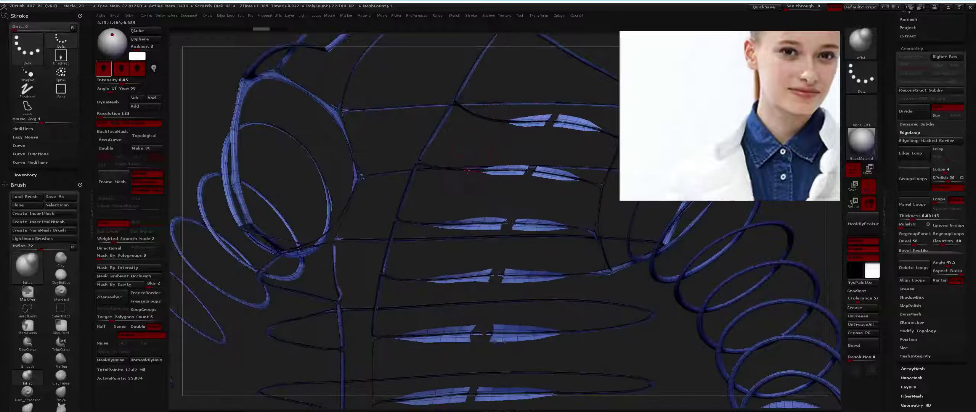
Step: Try Panel Loops on the seam strips with Elevation -48, and undo the result
key("e")
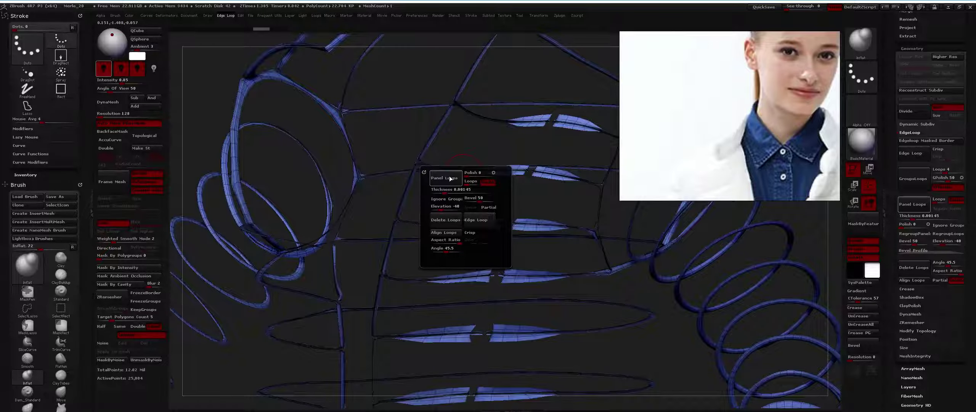
left_click(458, 180)
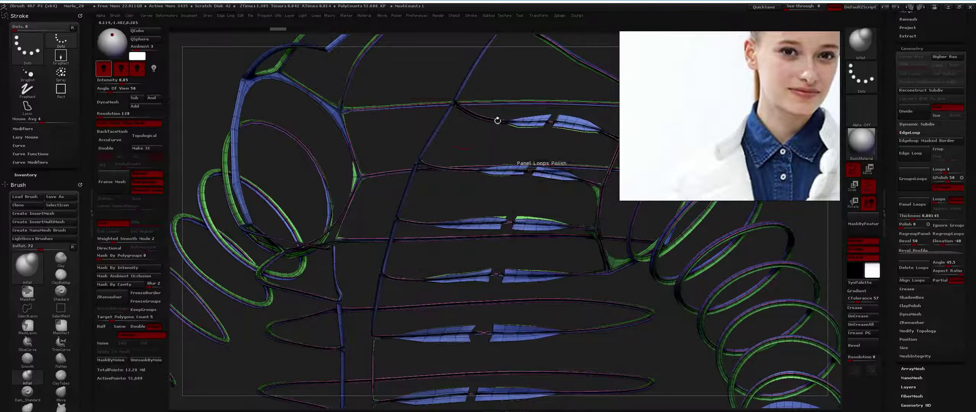
left_click_drag(496, 120, 453, 156)
mouse_move(453, 156)
right_mouse_down("ctrl")
mouse_move(399, 220)
mouse_move(392, 209)
right_mouse_up("ctrl")
key("ctrl+z")
Step: Apply Panel Loops to the seam strips with Thickness 0.00266
key("e")
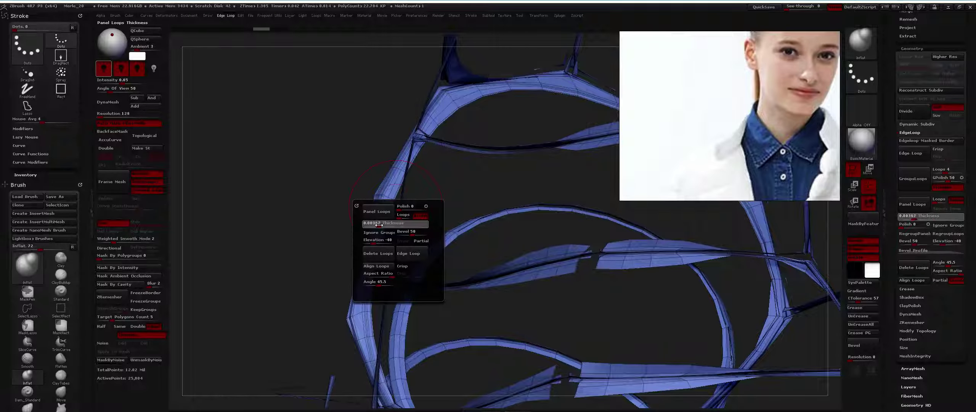
left_click_drag(378, 225, 372, 224)
left_click(377, 211)
Step: Smooth the thickened seam strips with Polish By Groups
left_click_drag(425, 195, 397, 198)
key("d")
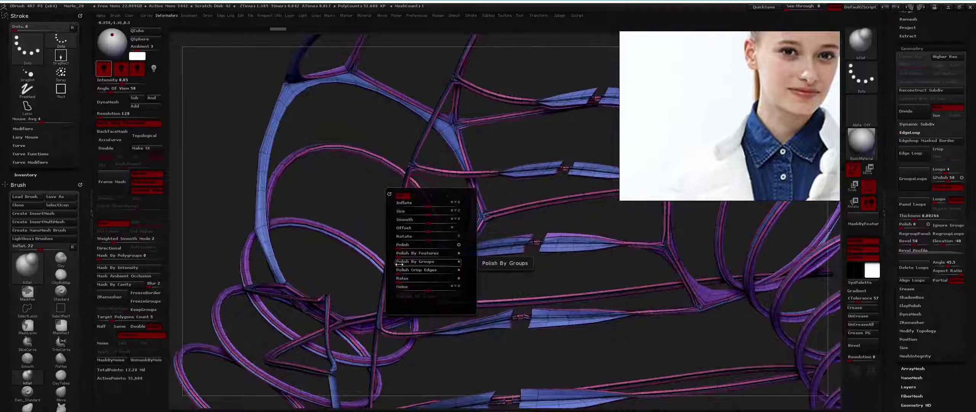
mouse_move(399, 263)
left_mouse_down()
mouse_move(439, 263)
mouse_move(424, 206)
left_mouse_up()
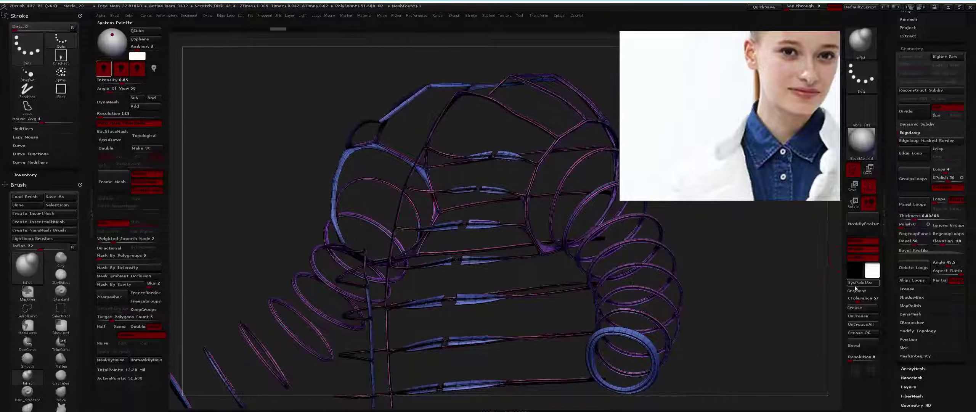
Step: Crease the seam strips with a crease tolerance of 73, and apply Polish Crisp Edges to them
left_click_drag(860, 299, 863, 306)
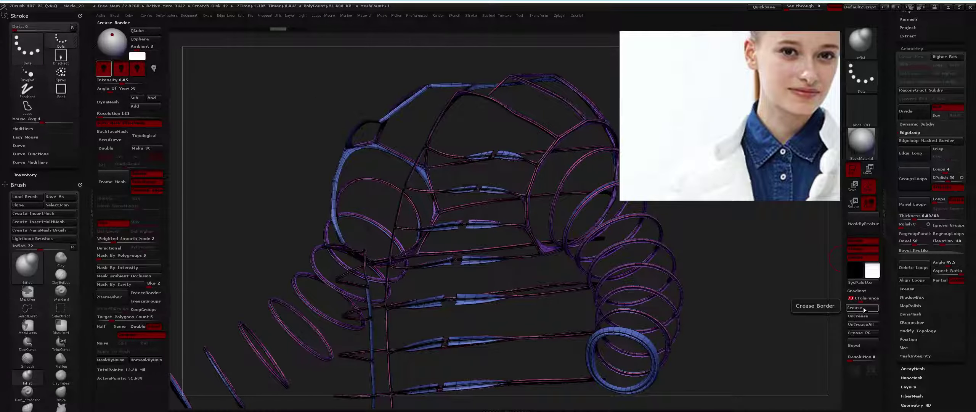
right_click_drag(381, 223, 415, 250, "ctrl")
right_click(416, 250)
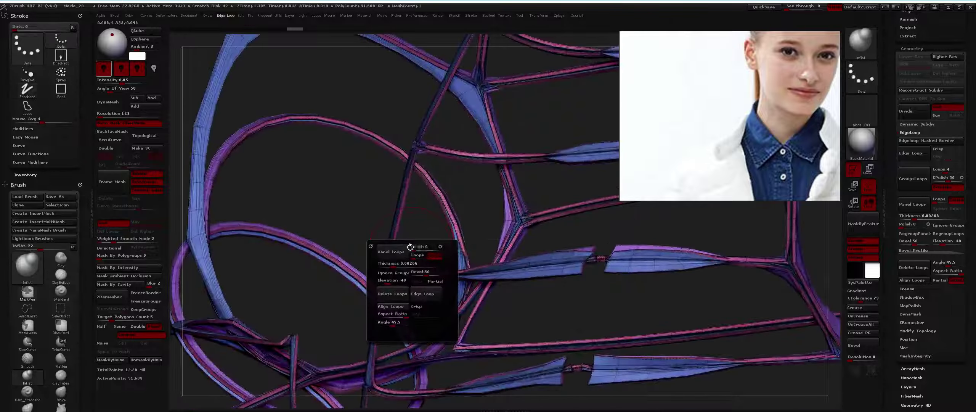
key("b")
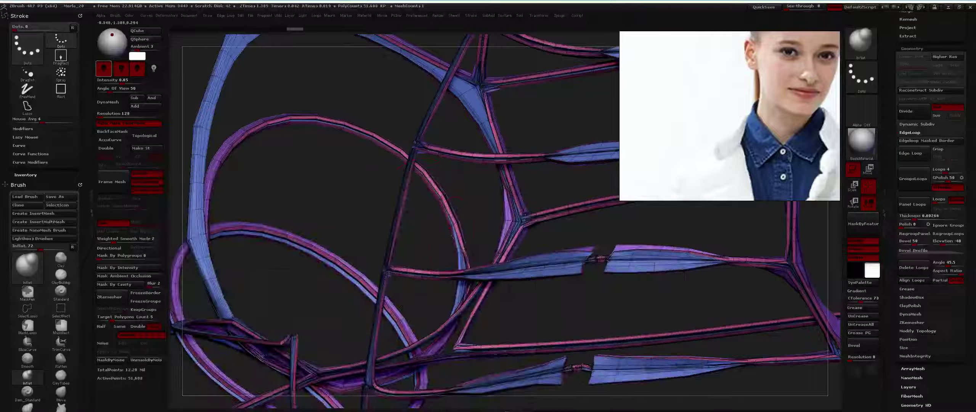
right_click(451, 237)
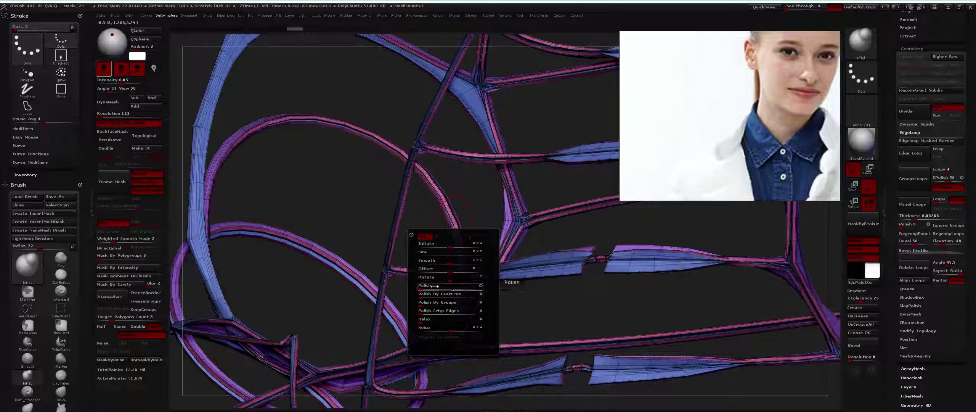
left_click(435, 308)
mouse_move(435, 306)
left_mouse_down()
mouse_move(410, 214)
mouse_move(428, 215)
left_mouse_up()
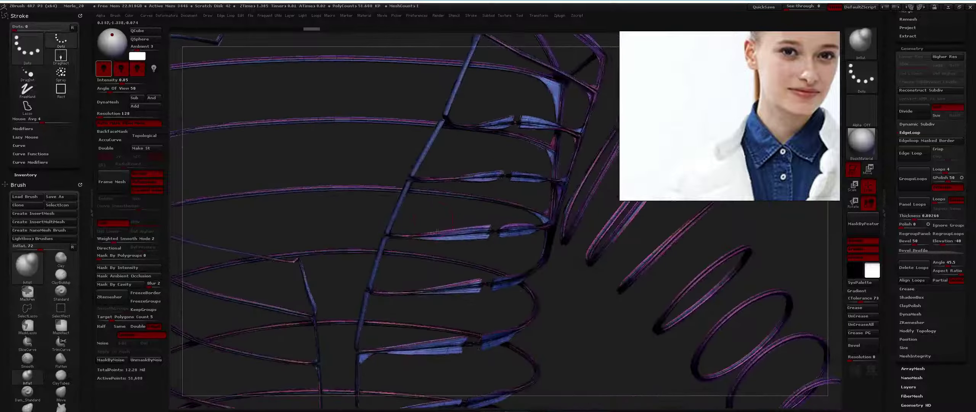
Step: Show the whole character and examine how the seam strips sit in the jacket's front and sleeves
left_click(428, 216, "ctrl+shift")
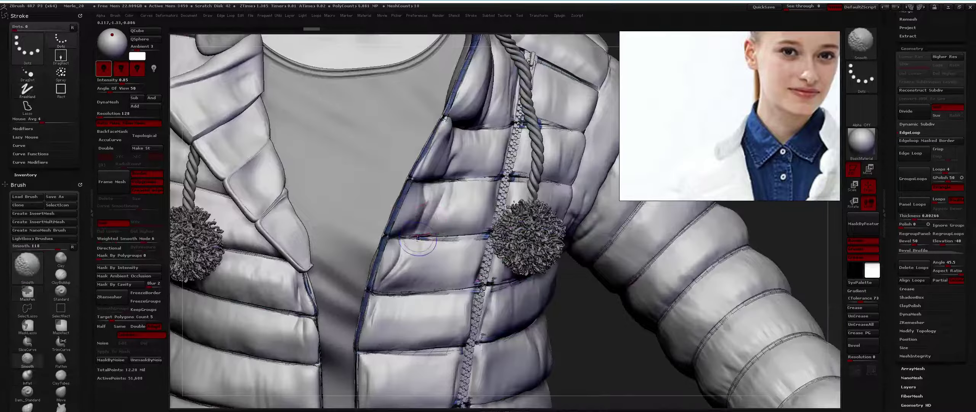
mouse_move(419, 236)
left_mouse_down()
mouse_move(421, 208)
mouse_move(433, 215)
mouse_move(313, 175)
left_mouse_up()
left_click_drag(343, 214, 434, 220)
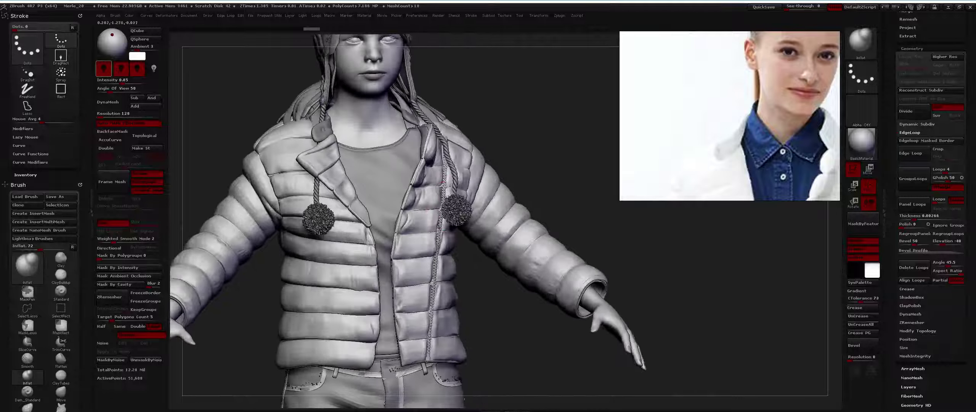
scroll(442, 215, "up", 5)
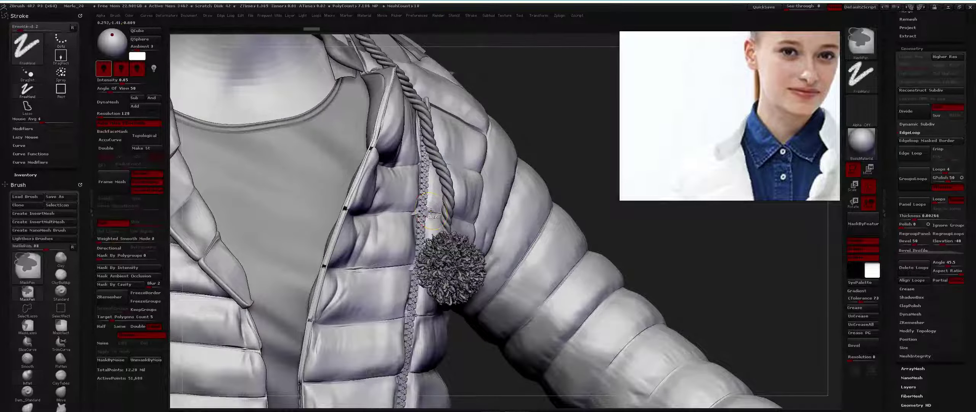
scroll(429, 210, "up", 1)
Step: Isolate the seam strips, smooth their broken flat sections on the jacket's front panel, and inflate all the strips slightly
left_click_drag(430, 211, 428, 213, "shift")
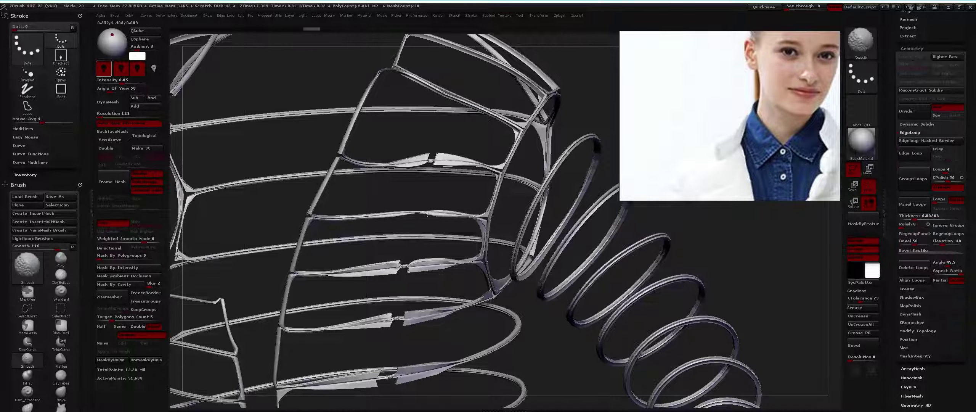
mouse_move(422, 159)
left_mouse_down("shift")
mouse_move(448, 162)
mouse_move(424, 193)
mouse_move(436, 229)
left_mouse_up("shift")
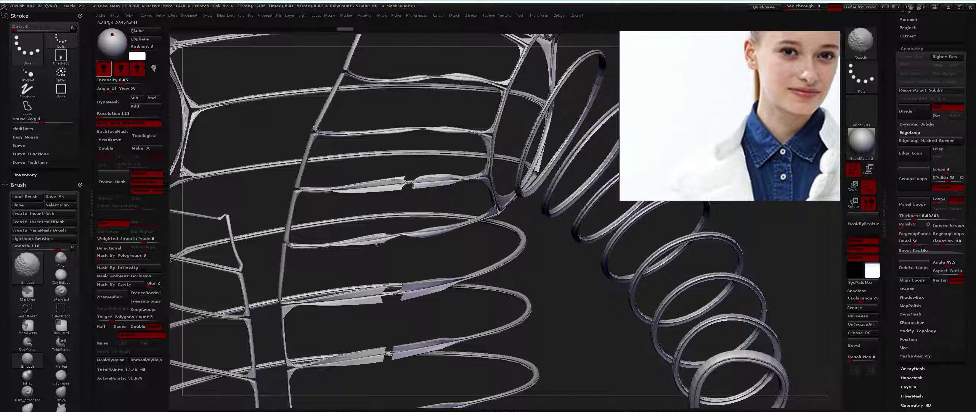
mouse_move(404, 182)
left_mouse_down("shift")
mouse_move(444, 179)
mouse_move(453, 193)
mouse_move(423, 244)
mouse_move(426, 259)
mouse_move(403, 252)
mouse_move(410, 243)
left_mouse_up("shift")
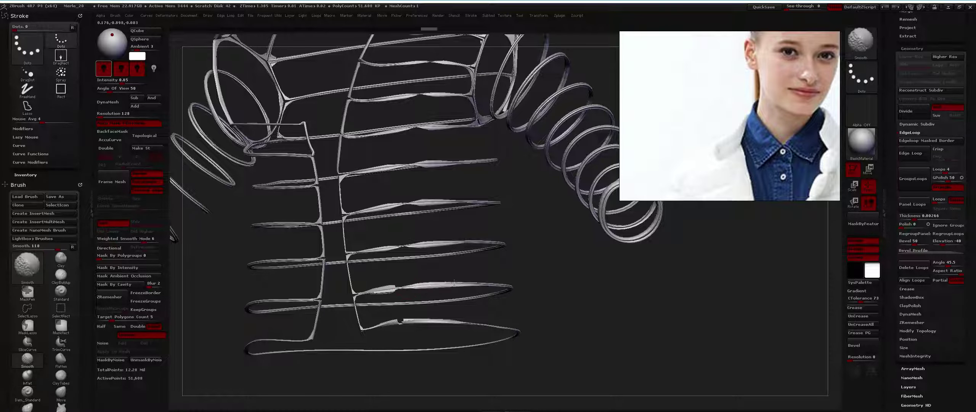
key("d")
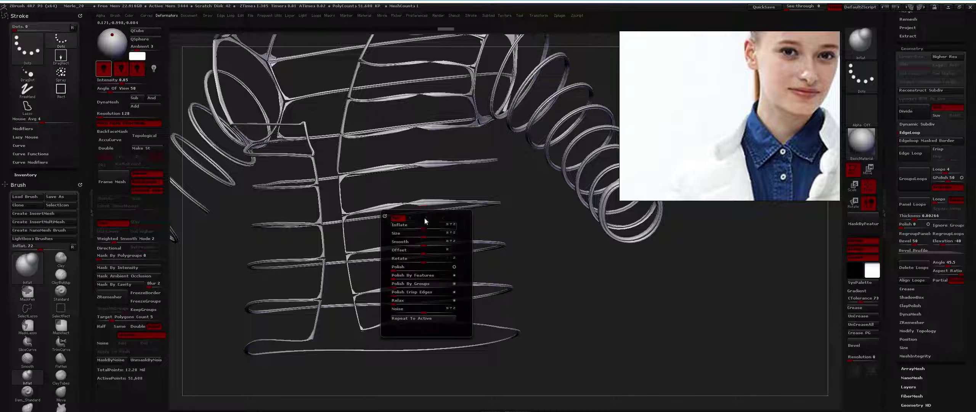
left_click_drag(422, 228, 424, 226)
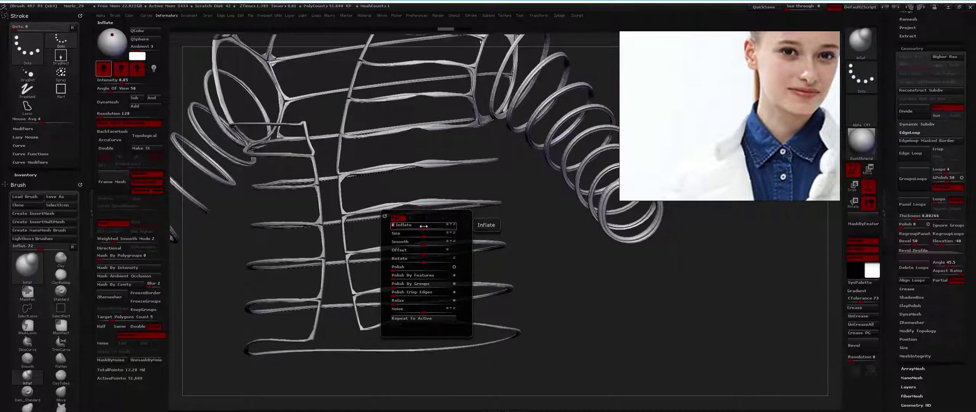
Step: Examine the inflated seam strips, show the whole character, and check the strips on the jacket from front and back
left_click_drag(533, 267, 526, 263)
key("d")
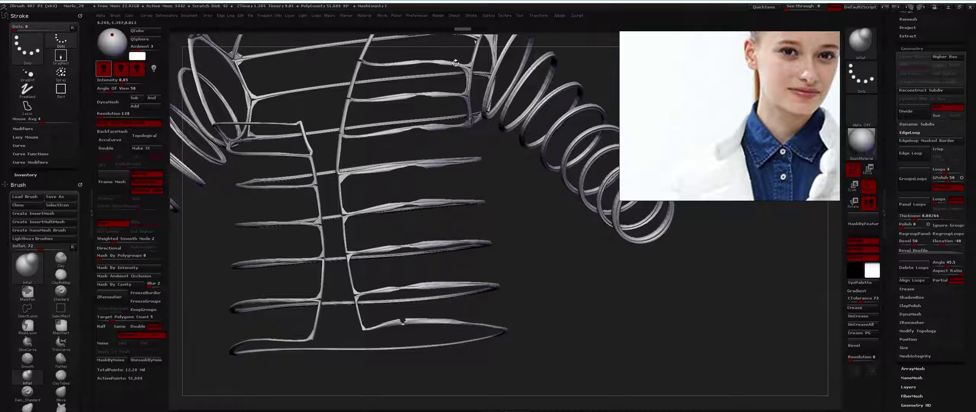
key("ctrl")
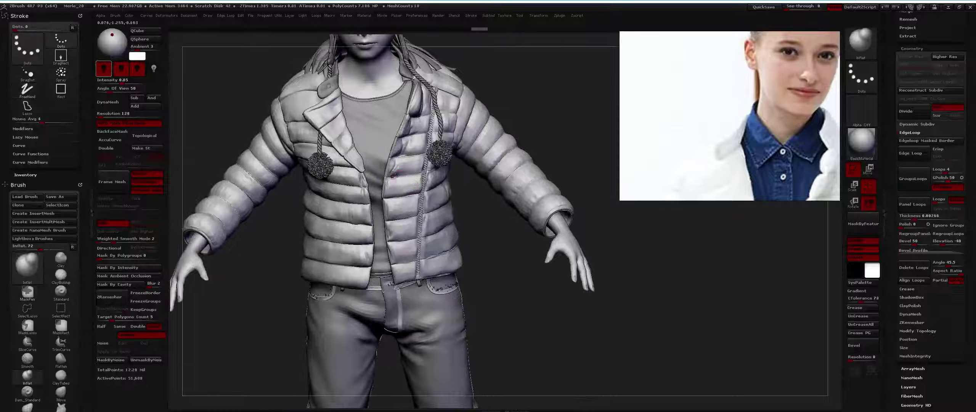
mouse_move(496, 267)
left_mouse_down()
mouse_move(347, 213)
mouse_move(337, 191)
mouse_move(361, 251)
mouse_move(420, 250)
left_mouse_up()
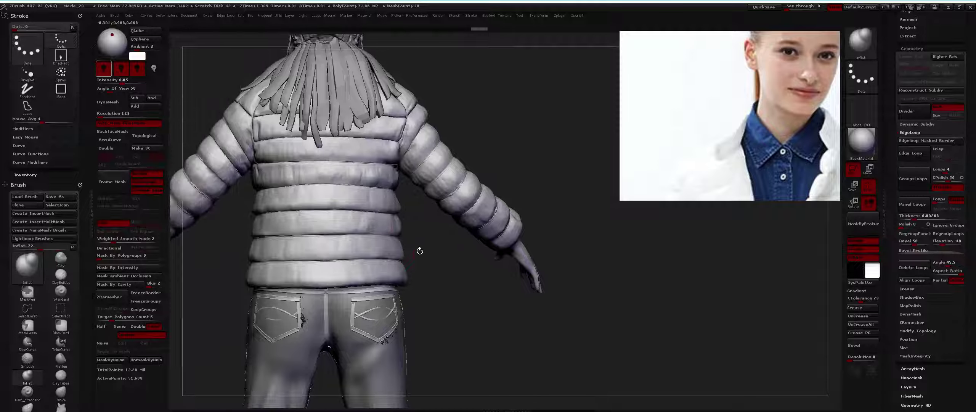
left_click_drag(367, 217, 419, 229)
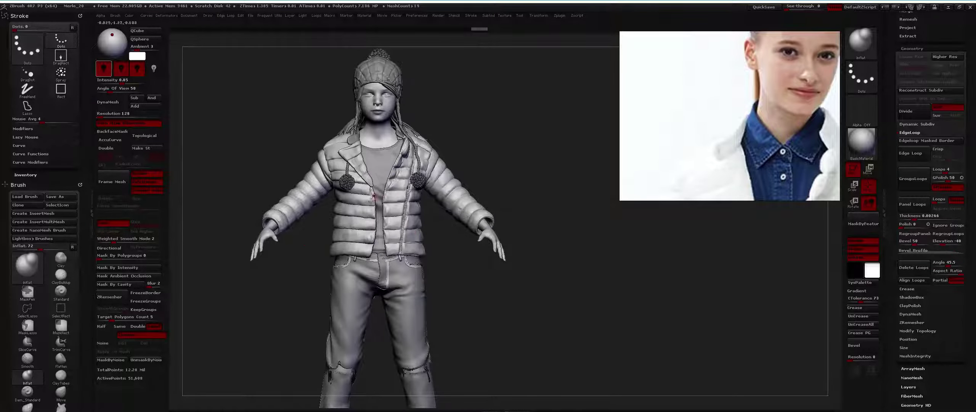
Step: Select the body, raise it to subdivision level 3, and isolate it for work on the hand
left_click(266, 229, "alt")
left_click_drag(274, 228, 366, 213, "alt")
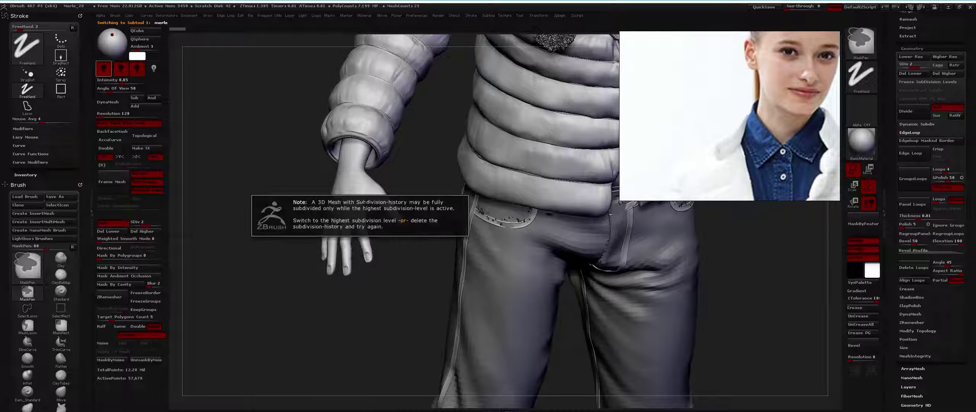
left_click(375, 150, "alt")
left_click_drag(169, 220, 170, 220)
left_click_drag(236, 229, 393, 216, "alt")
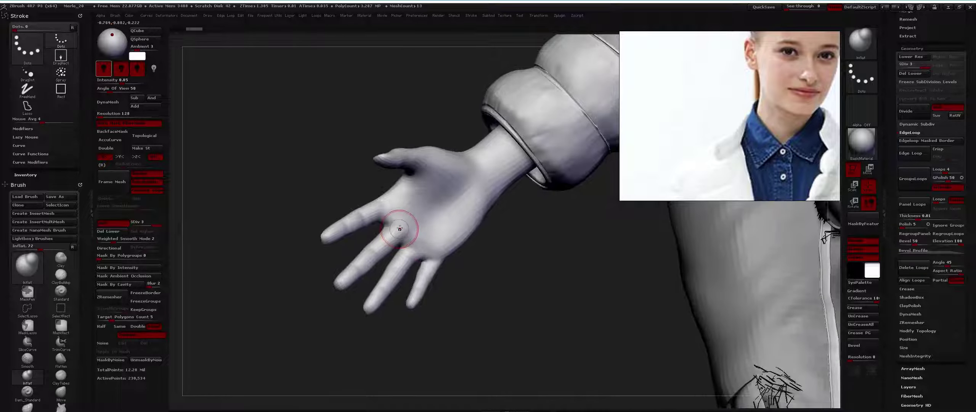
mouse_move(447, 196)
left_mouse_down()
mouse_move(450, 185)
mouse_move(438, 184)
left_mouse_up()
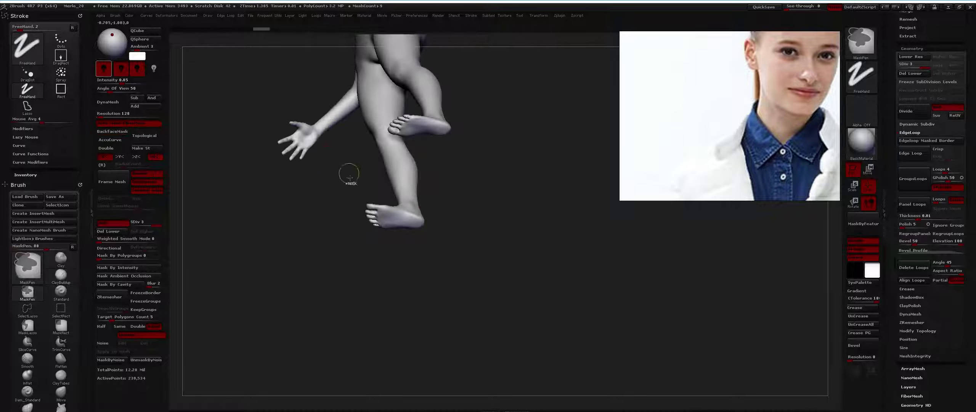
left_click_drag(349, 174, 376, 174)
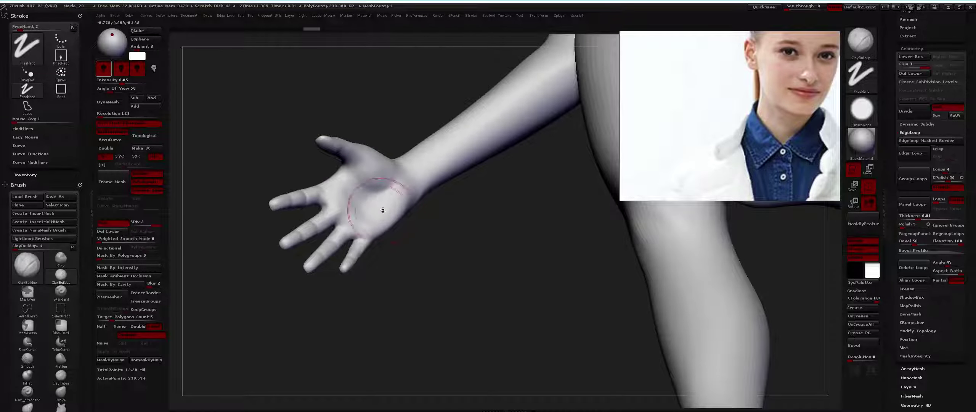
Step: Build up the fleshy pads of the palm with the ClayBuildup brush, adjusting the brush size to suit
mouse_move(366, 202)
left_mouse_down()
mouse_move(326, 229)
mouse_move(327, 263)
left_mouse_up()
key("space")
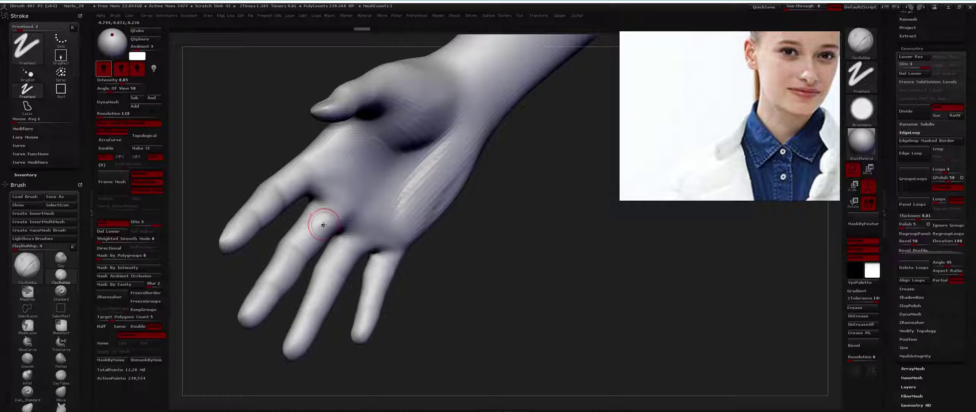
key("space")
key("space")
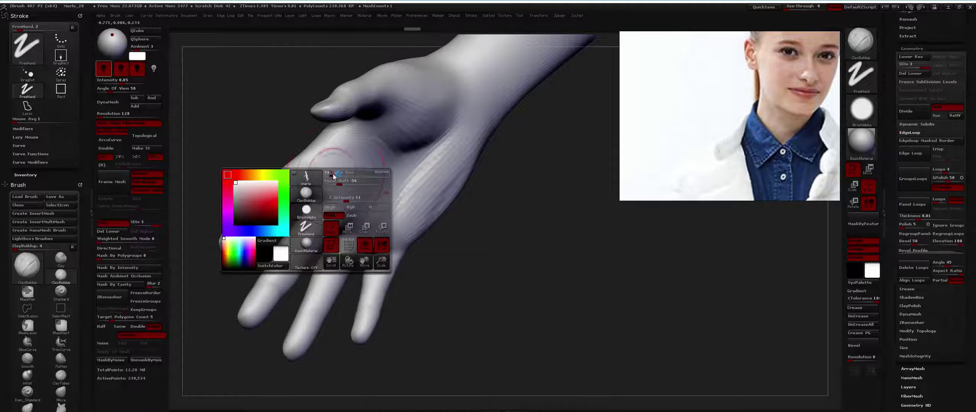
left_click_drag(331, 193, 337, 167)
left_click_drag(384, 225, 382, 195, "alt")
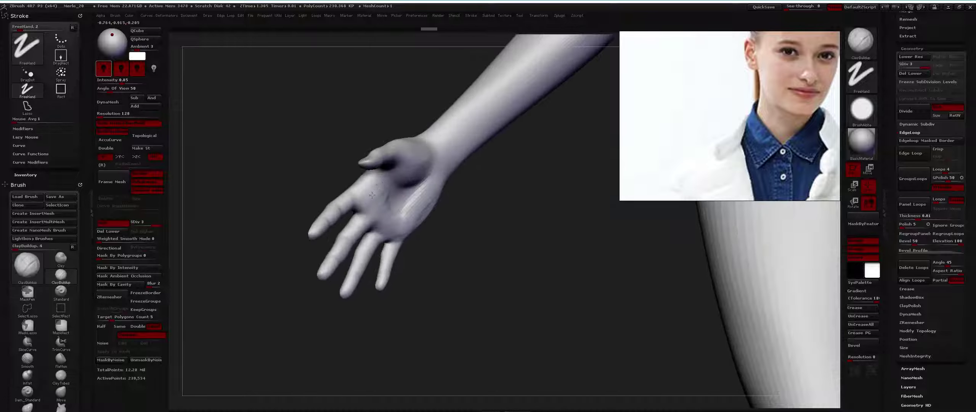
Step: Carve the main creases of the palm with the Dam_Standard brush, and raise the body to subdivision level 4
key("b")
key("d")
key("s")
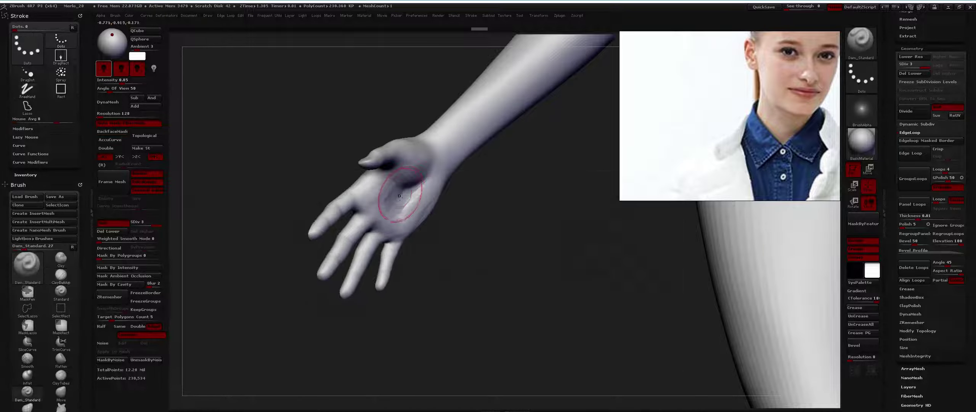
left_click_drag(407, 193, 387, 188)
key("space")
key("ctrl")
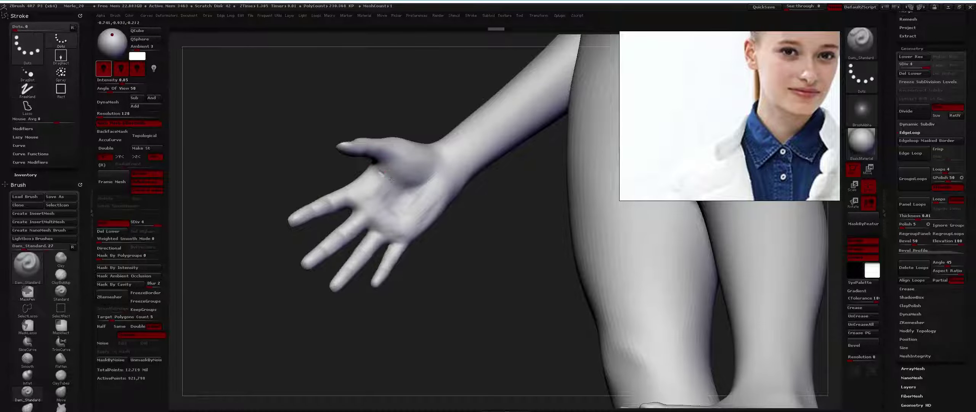
Step: Cut finer crease lines across the middle of the palm with Dam_Standard, and soften them with the Smooth brush
key("space")
key("d")
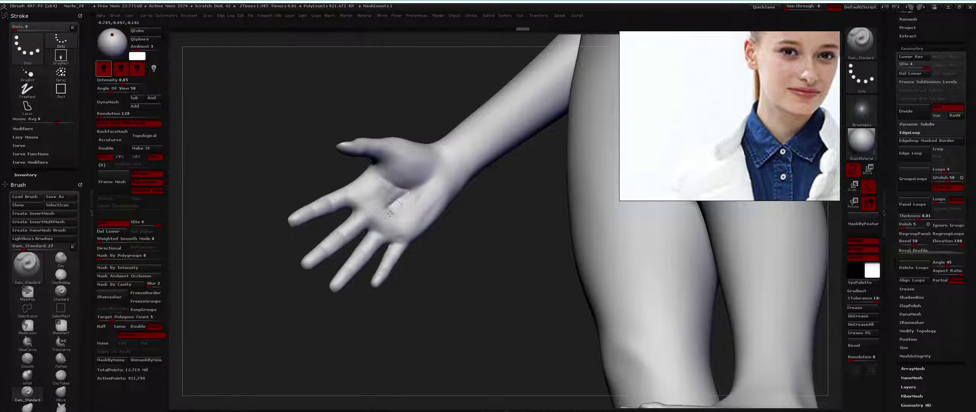
left_click_drag(387, 212, 399, 192)
key("shift")
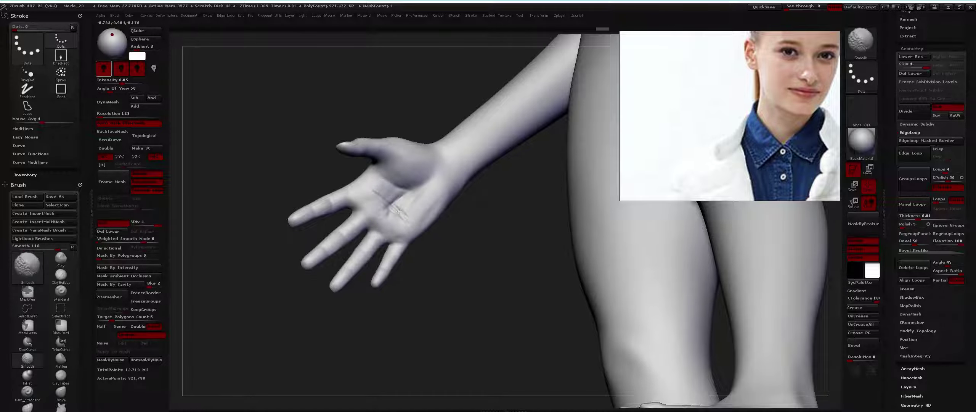
left_click_drag(397, 204, 414, 204)
key("ctrl")
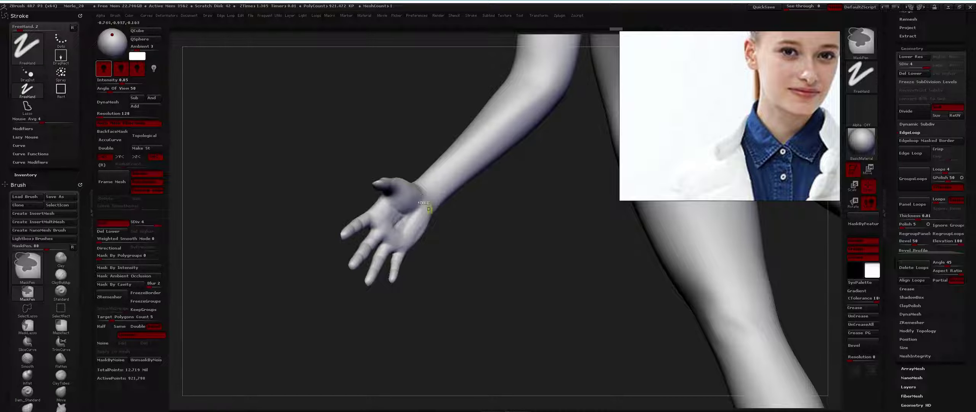
Step: Return the body to subdivision level 3, and build up the hand below the fingers with ClayBuildup, smoothing the strokes
left_click_drag(483, 217, 451, 204)
left_click_drag(510, 221, 539, 185)
left_click_drag(500, 238, 513, 214)
key("b")
key("c")
key("b")
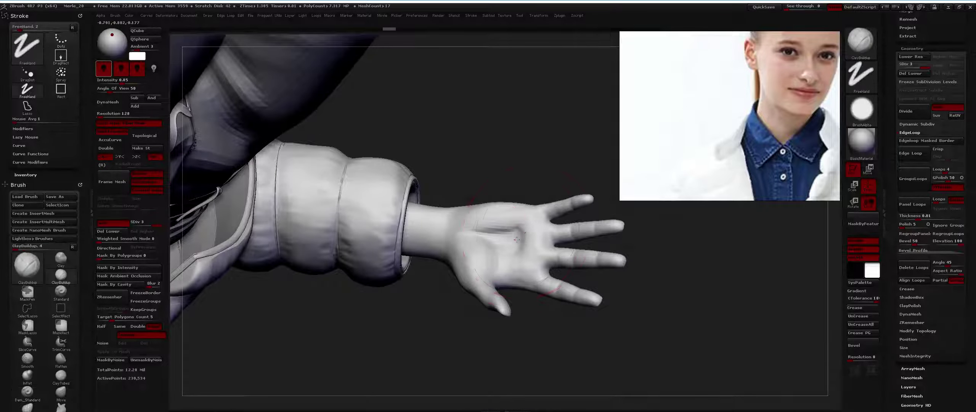
key("space")
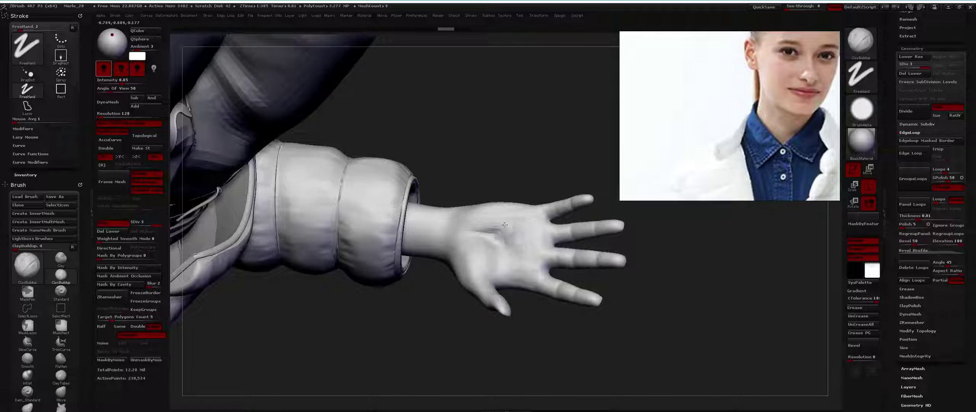
key("shift")
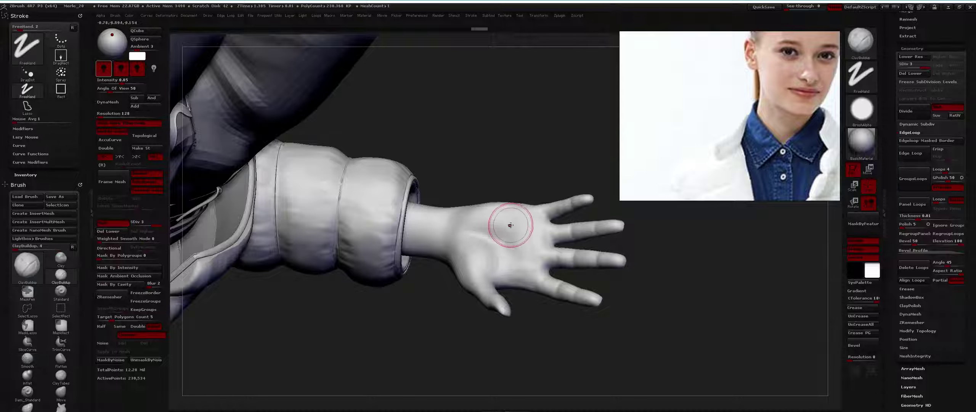
left_click_drag(483, 231, 505, 258)
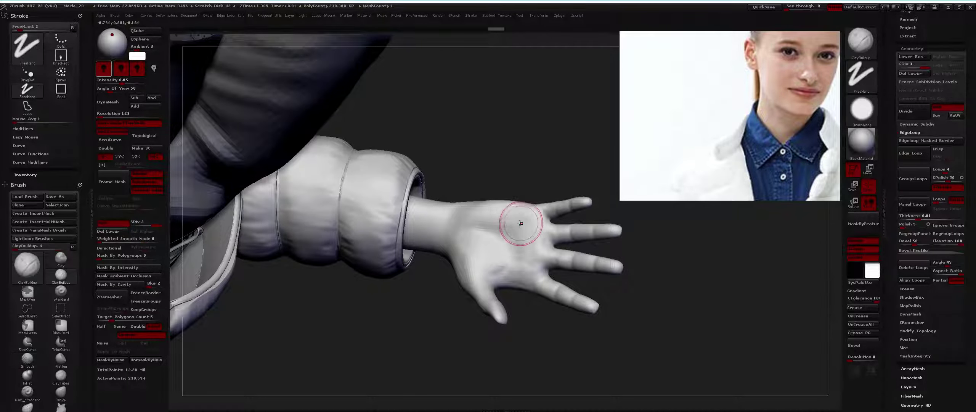
Step: Define the crease beside the base of the thumb with Dam_Standard, and smooth it
key("b")
key("d")
key("s")
mouse_move(514, 269)
left_mouse_down()
mouse_move(497, 275)
mouse_move(512, 277)
left_mouse_up()
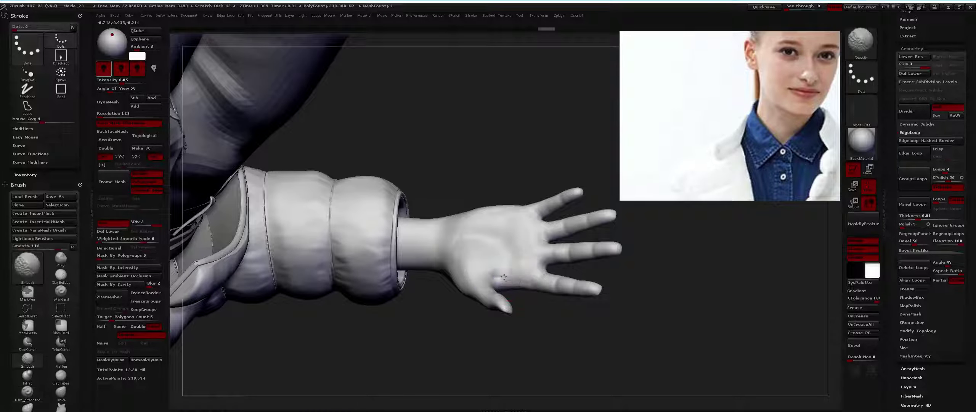
Step: Shape the webbing between the thumb and index finger with the Standard brush, and smooth it
key("b")
key("s")
key("t")
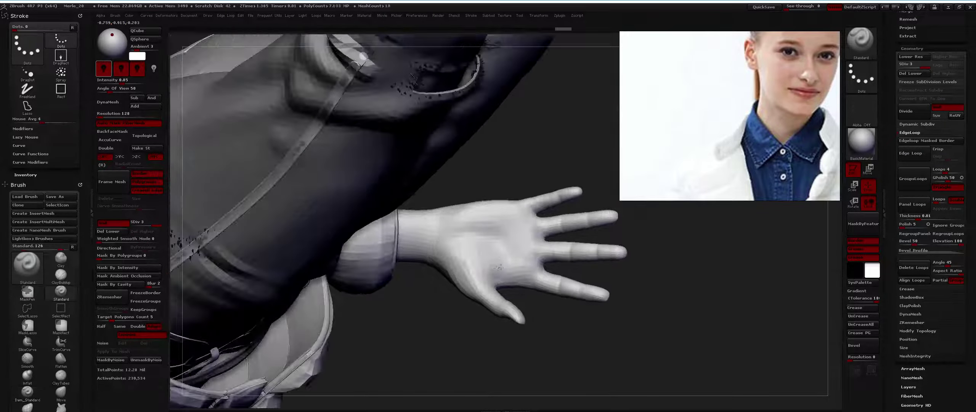
key("space")
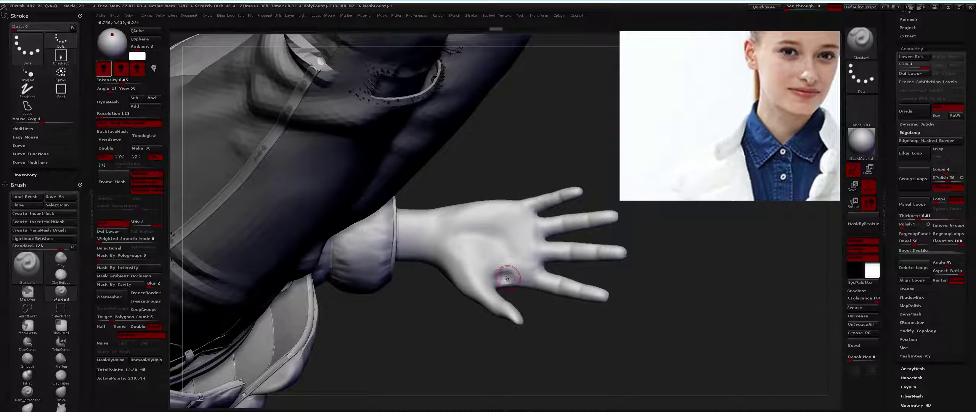
mouse_move(506, 279)
left_mouse_down()
mouse_move(481, 290)
mouse_move(507, 287)
mouse_move(517, 305)
left_mouse_up()
key("shift")
left_click(522, 297, "ctrl+shift")
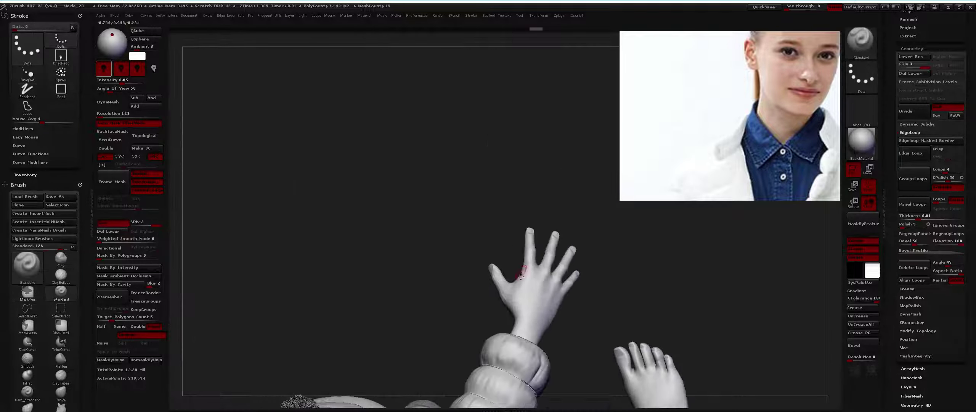
Step: Flatten the outer edge of the hand below the little finger with the Flatten brush
left_click(537, 284, "ctrl+shift")
mouse_move(540, 283)
left_mouse_down()
mouse_move(526, 244)
mouse_move(550, 319)
left_mouse_up()
left_click(523, 238, "ctrl+shift")
left_click(549, 318, "ctrl+shift")
key("b")
key("f")
key("l")
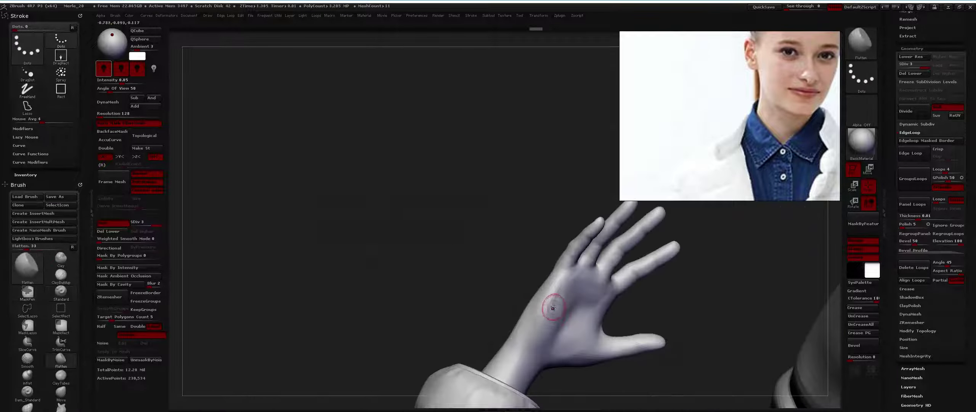
key("space")
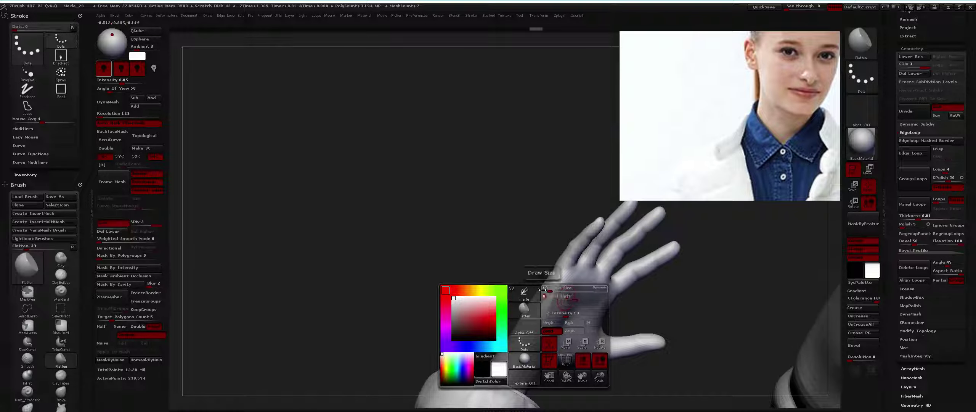
key("space")
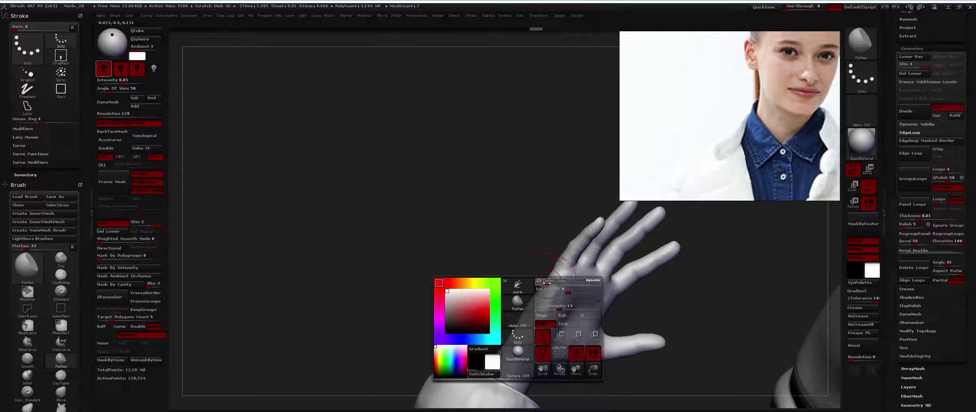
key("shift")
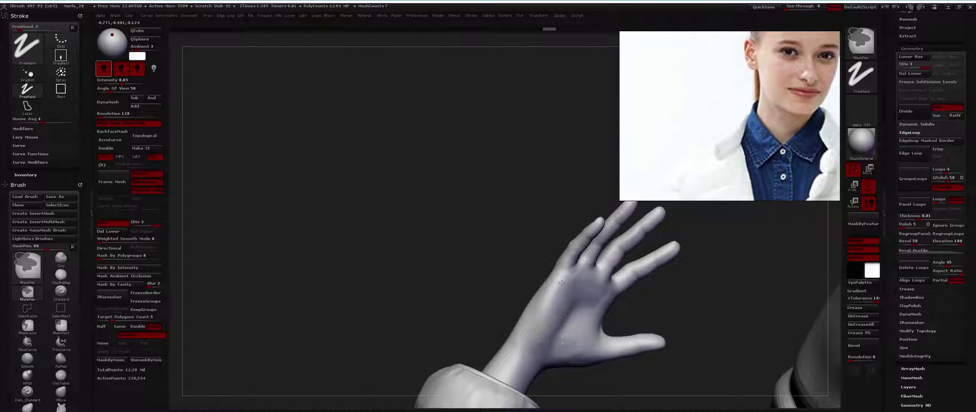
left_click_drag(539, 329, 549, 394)
Step: Refine the side of the hand with a resized Flatten brush and Dam_Standard, and frame the whole character
key("space")
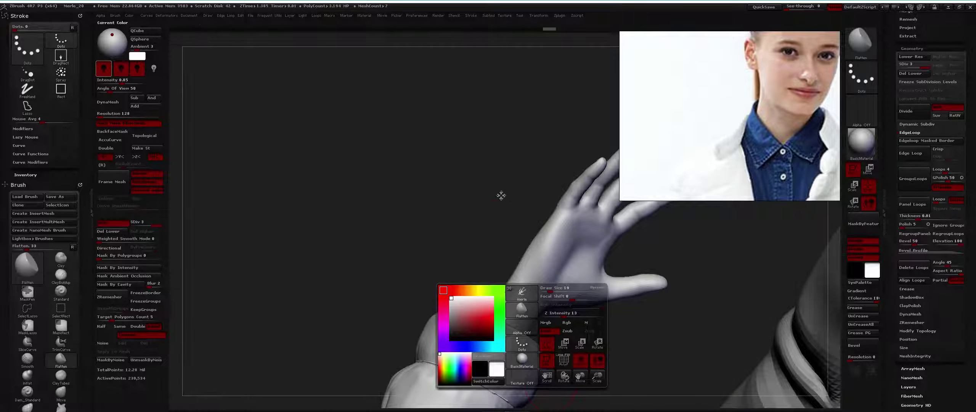
left_click_drag(501, 195, 534, 218)
mouse_move(646, 134)
left_mouse_down()
mouse_move(513, 232)
mouse_move(577, 221)
mouse_move(597, 289)
mouse_move(491, 231)
left_mouse_up()
key("b")
key("d")
key("s")
key("f")
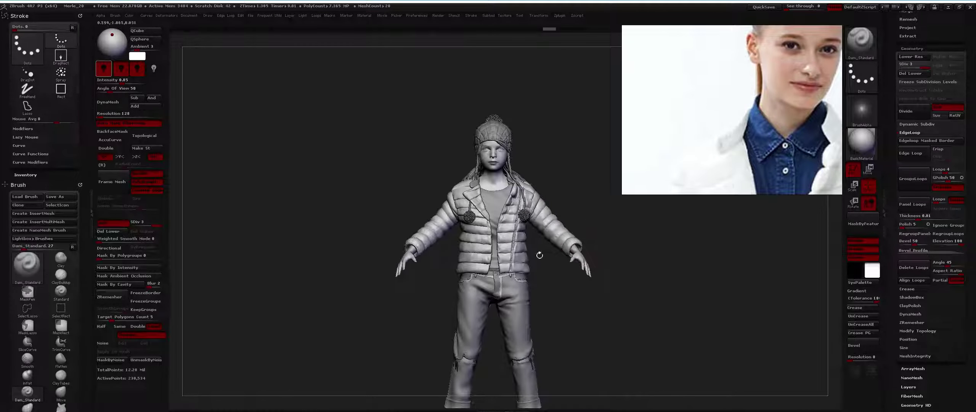
Step: Sculpt the front of the neck above the shirt collar with the Standard brush
right_click_drag(492, 199, 499, 226, "alt")
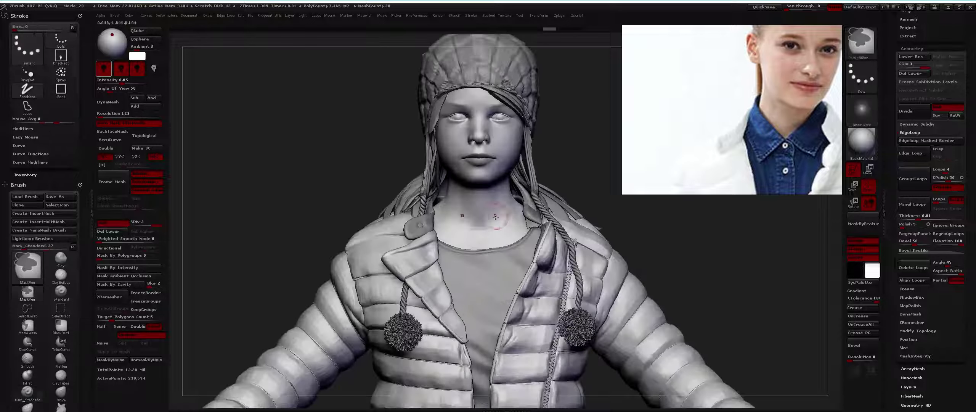
key("b")
key("s")
key("t")
key("space")
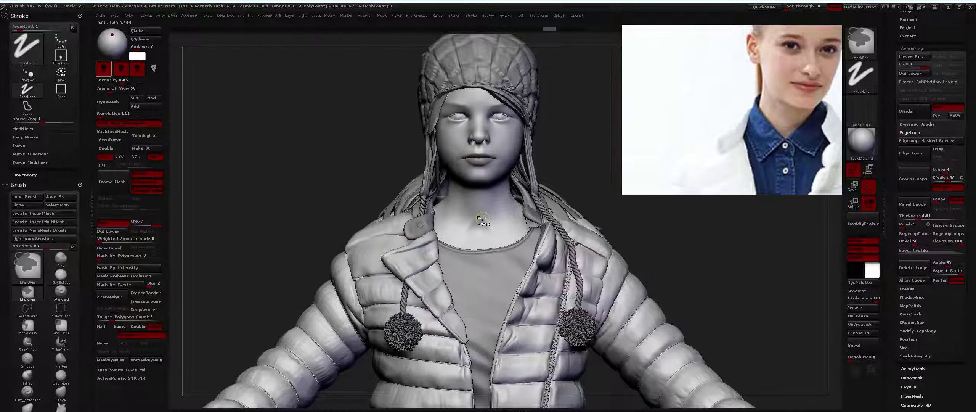
right_click_drag(482, 215, 640, 175)
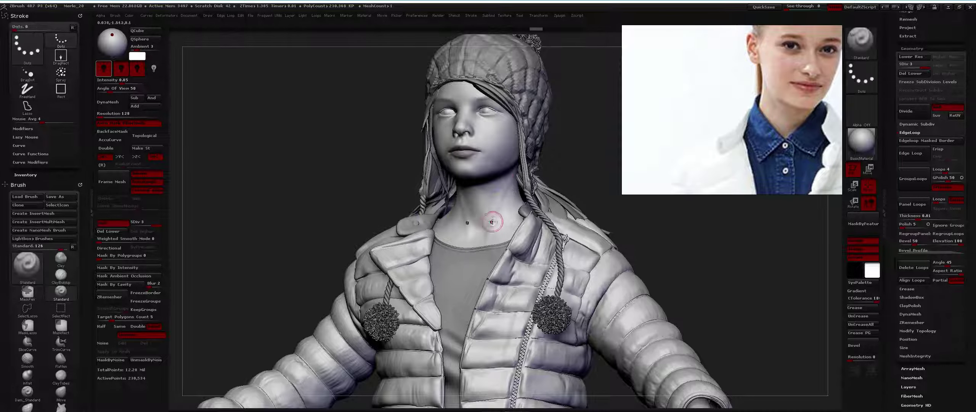
Step: Isolate the body, and refine and smooth the neck muscles down to the collarbones
right_click_drag(494, 209, 495, 204)
key("space")
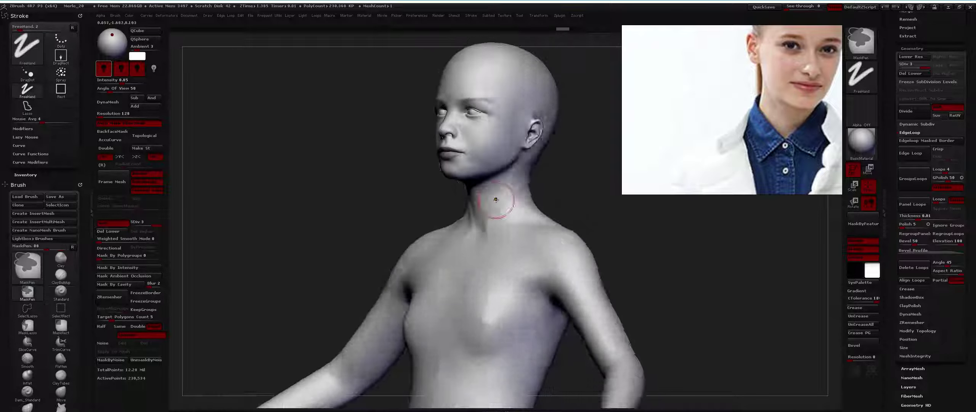
mouse_move(496, 199)
right_mouse_down()
mouse_move(517, 174)
mouse_move(511, 230)
mouse_move(529, 253)
mouse_move(530, 280)
mouse_move(511, 226)
right_mouse_up()
left_click(511, 225, "ctrl+shift")
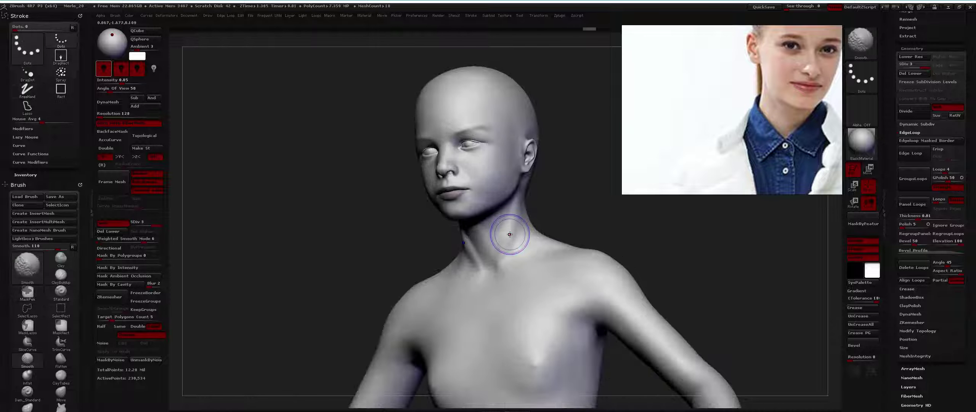
Step: Refine the base of the neck and the collarbone area on the isolated body with the Standard brush and smoothing
mouse_move(503, 245)
right_mouse_down("ctrl")
mouse_move(522, 233)
mouse_move(540, 257)
right_mouse_up("ctrl")
right_click(525, 230)
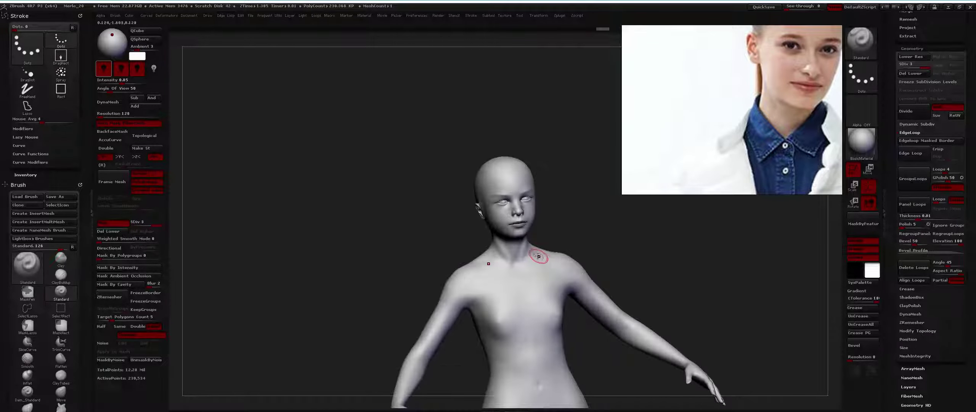
right_click(525, 252)
key("b")
mouse_move(503, 168)
right_mouse_down("ctrl")
mouse_move(518, 290)
mouse_move(507, 274)
right_mouse_up("ctrl")
right_click(523, 275)
key("shift")
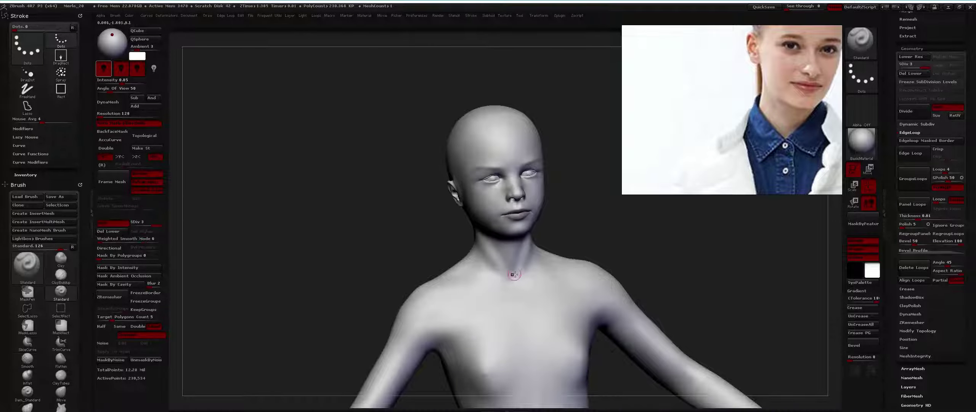
right_click_drag(542, 264, 571, 266, "ctrl")
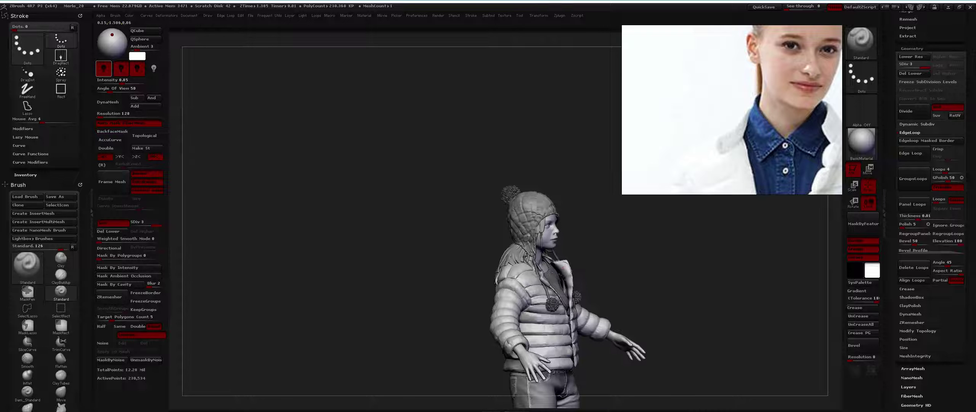
Step: Show the clothing again, then sculpt and smooth the front of the neck above the shirt collar with a resized Standard brush
right_click_drag(553, 270, 541, 276)
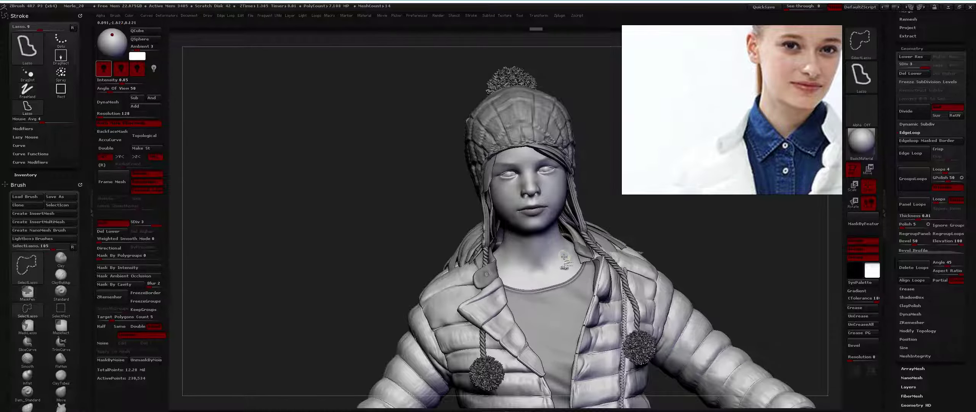
mouse_move(563, 257)
right_mouse_down()
mouse_move(551, 249)
mouse_move(549, 264)
right_mouse_up()
key("shift")
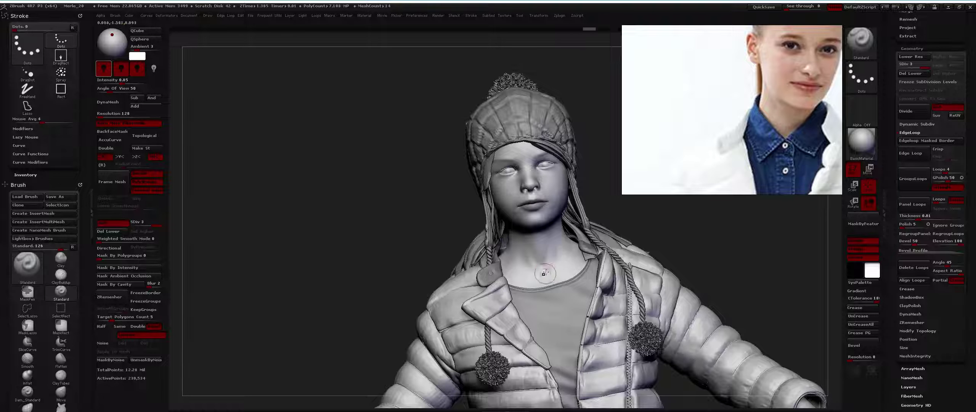
key("shift")
key("space")
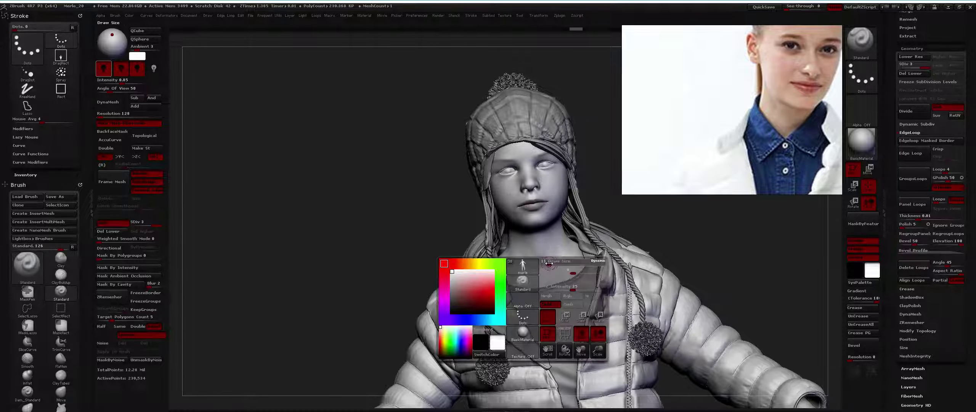
key("shift")
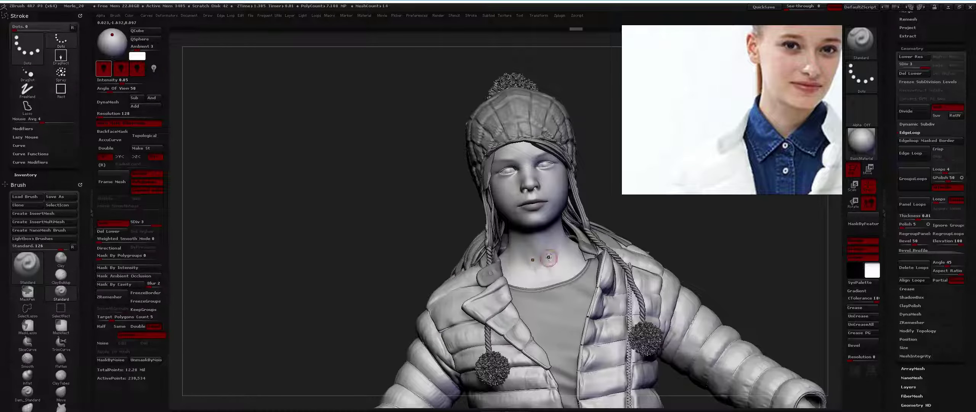
key("shift")
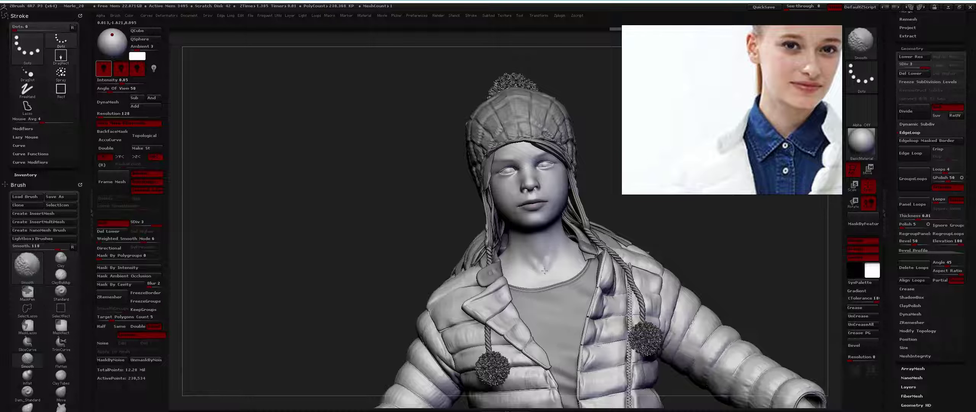
Step: Examine how the neck reads on the dressed character from the front and three-quarter angles
key("f")
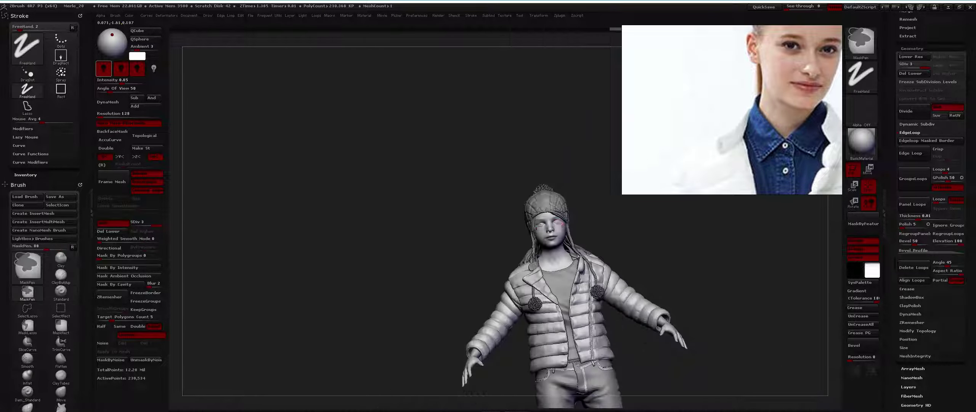
mouse_move(559, 229)
left_mouse_down()
mouse_move(545, 251)
mouse_move(567, 255)
left_mouse_up()
key("ctrl")
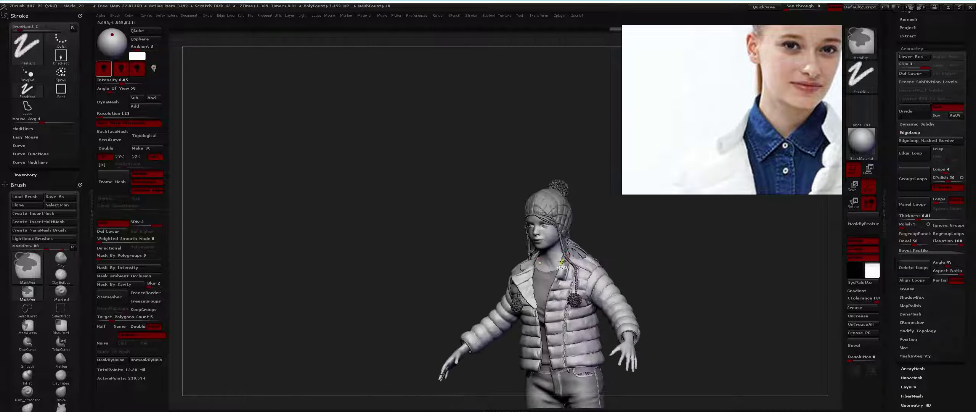
mouse_move(560, 261)
left_mouse_down()
mouse_move(560, 251)
mouse_move(547, 258)
left_mouse_up()
key("ctrl+shift")
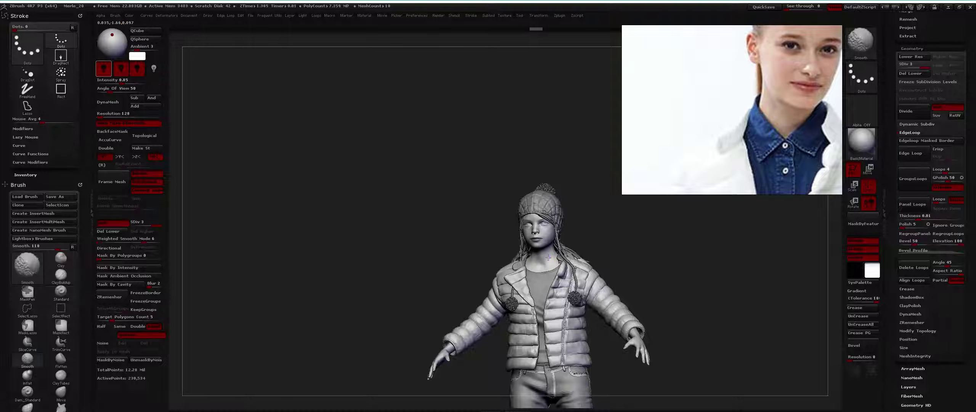
key("ctrl")
left_click_drag(556, 290, 506, 212, "alt")
Step: Make the merle2_1 subtool active and review the whole character from the front, close up and from the side
left_click(477, 196, "alt")
mouse_move(625, 229)
left_mouse_down()
mouse_move(561, 202)
mouse_move(496, 197)
mouse_move(523, 261)
left_mouse_up()
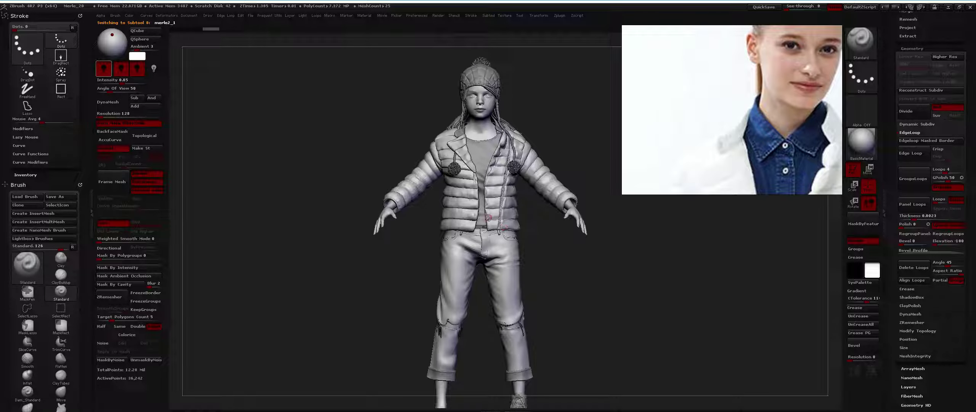
left_click_drag(482, 219, 540, 252)
left_click_drag(491, 191, 506, 190)
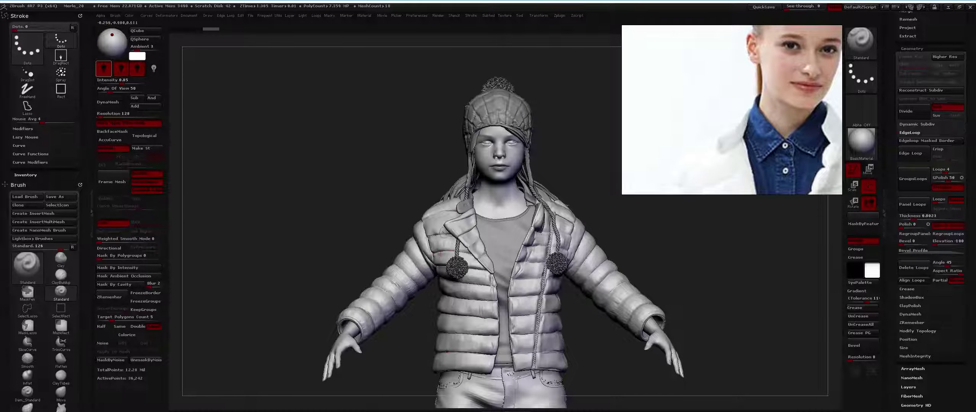
left_click_drag(445, 231, 489, 209)
mouse_move(509, 204)
left_mouse_down("alt")
mouse_move(392, 229)
mouse_move(433, 246)
mouse_move(379, 236)
mouse_move(421, 243)
left_mouse_up("alt")
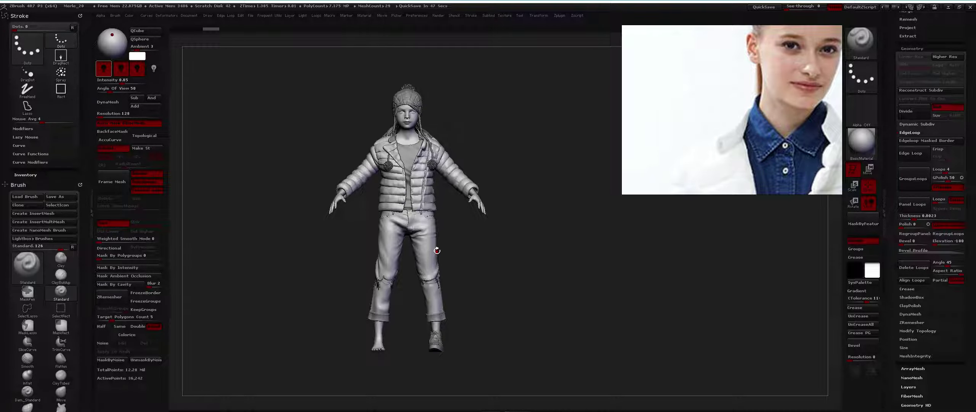
mouse_move(444, 169)
left_mouse_down()
mouse_move(457, 187)
mouse_move(444, 200)
mouse_move(496, 160)
mouse_move(452, 126)
mouse_move(400, 212)
mouse_move(518, 208)
left_mouse_up()
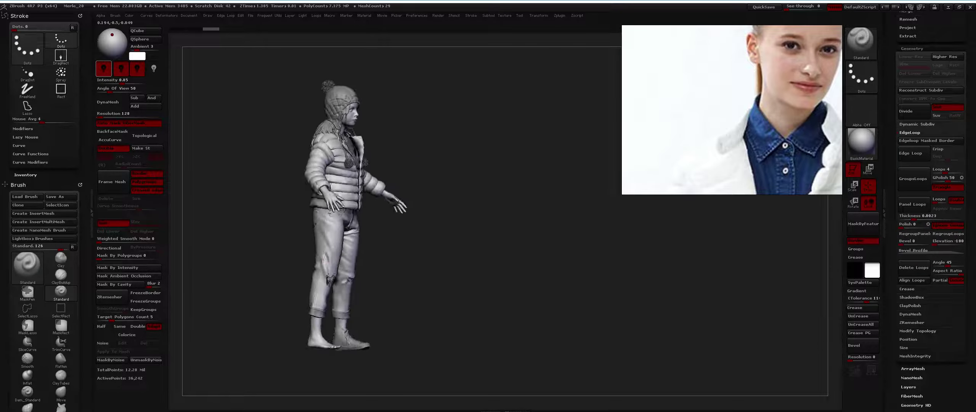